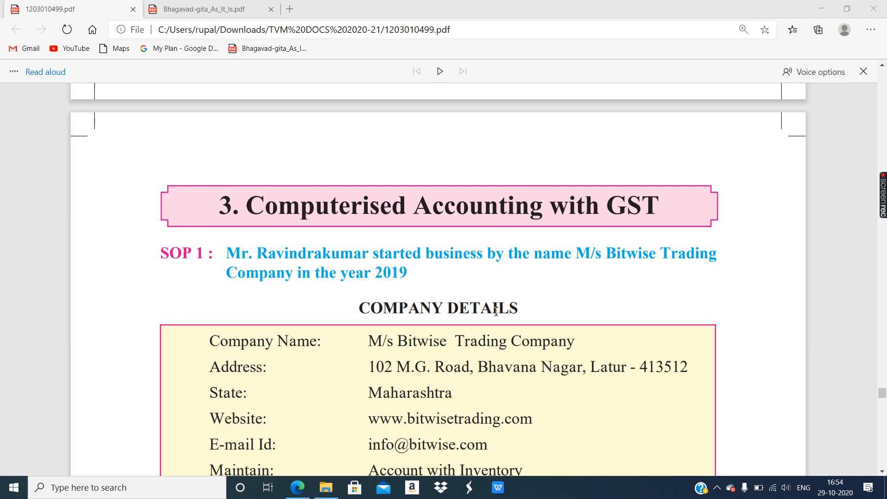
- Scroll the assignment PDF down to the SOP 2 company details for M/s Bags and Baggage Traders
scroll(497, 311, down, 3)
scroll(497, 315, down, 15)
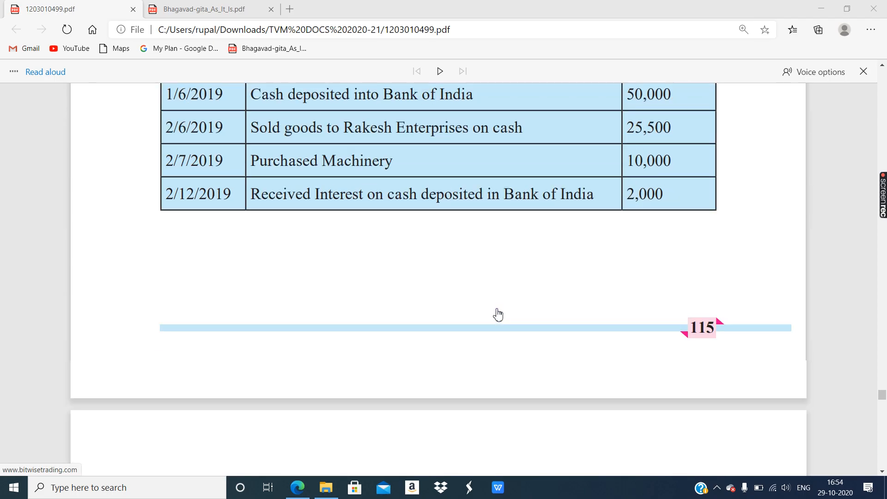
scroll(498, 312, down, 3)
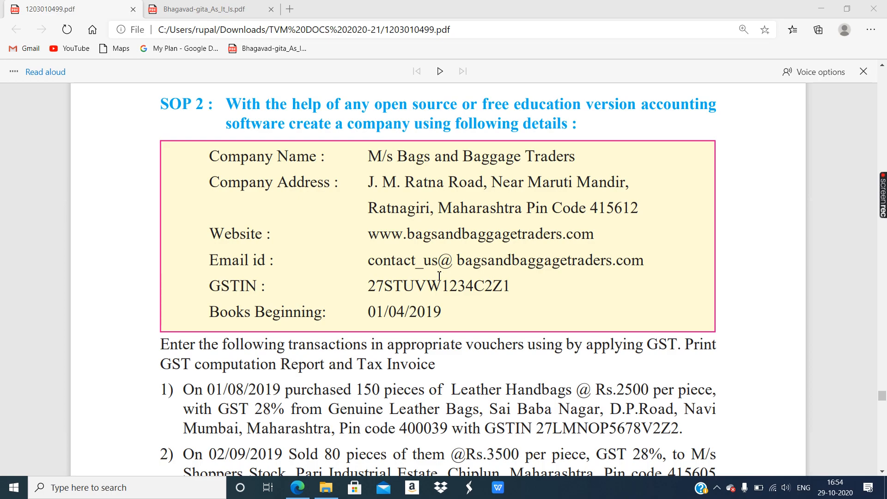
scroll(414, 288, down, 1)
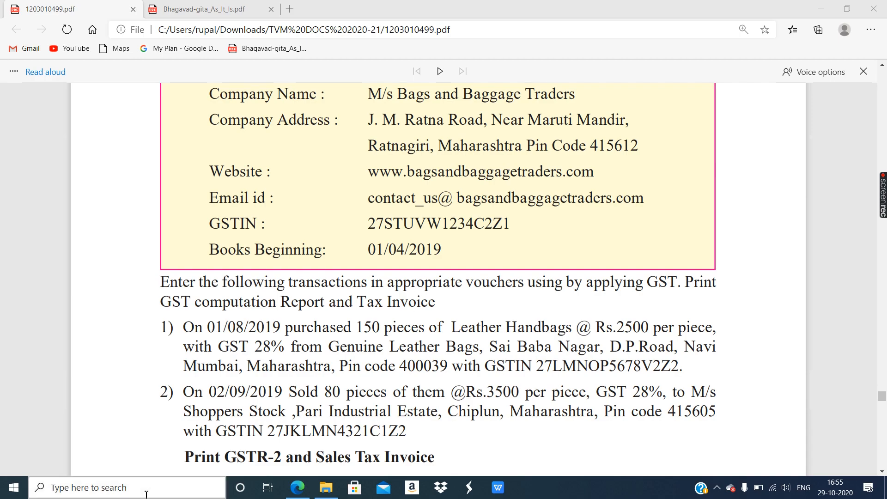
scroll(195, 152, up, 1)
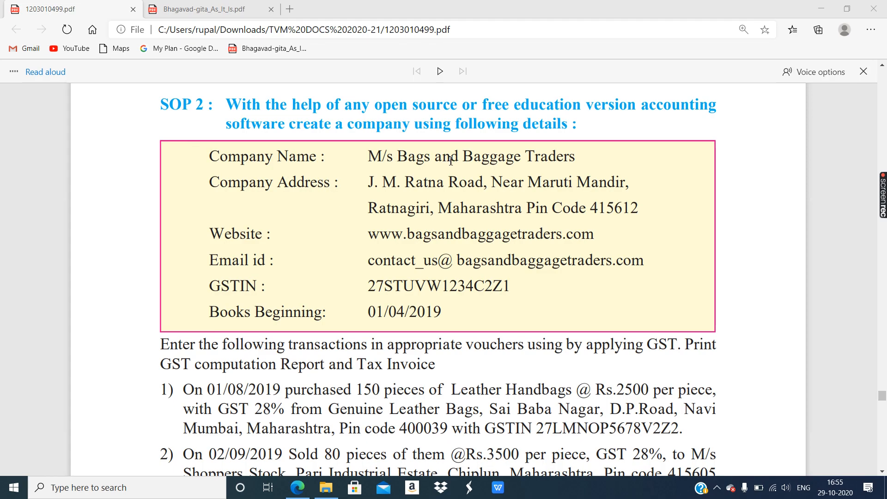
click(157, 494)
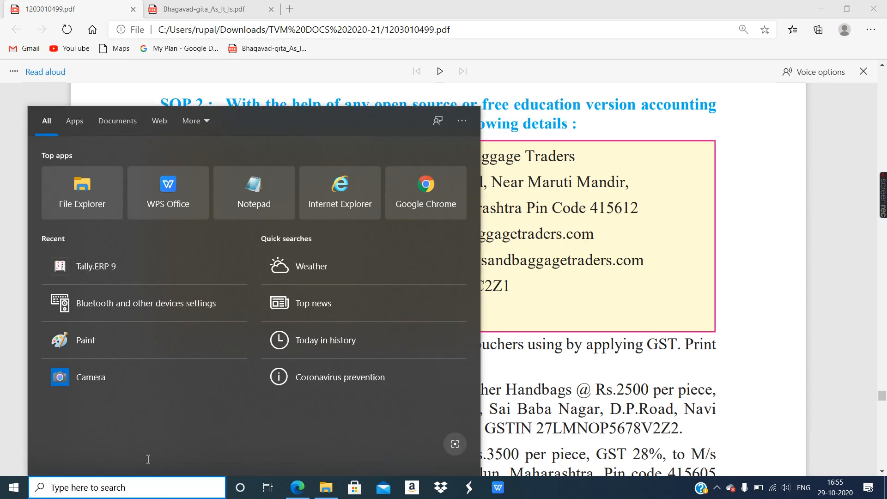
- Launch Tally.ERP 9 from the Recent list in Start menu search
click(103, 275)
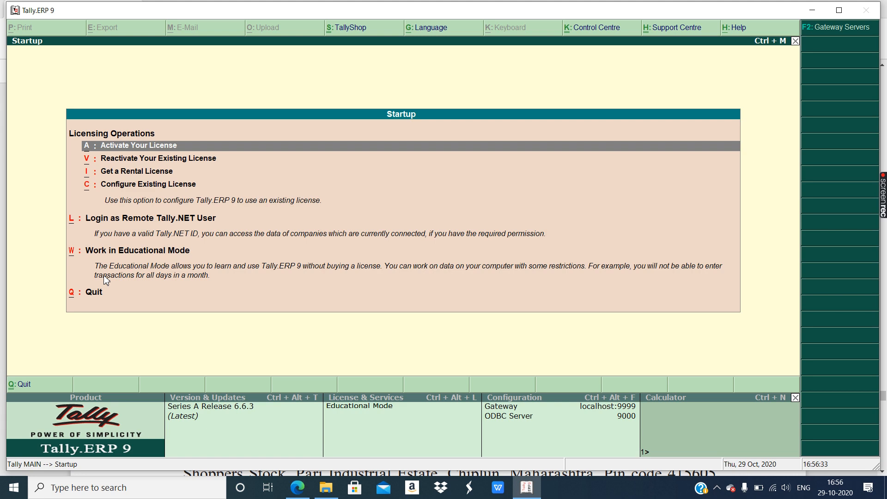
- Enter Educational Mode and bring up a blank Company Creation form from Company Info
key(w)
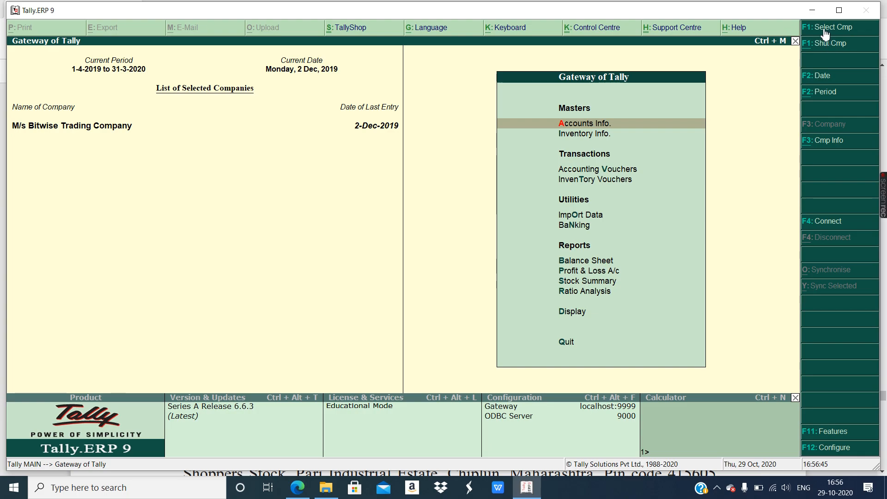
click(817, 142)
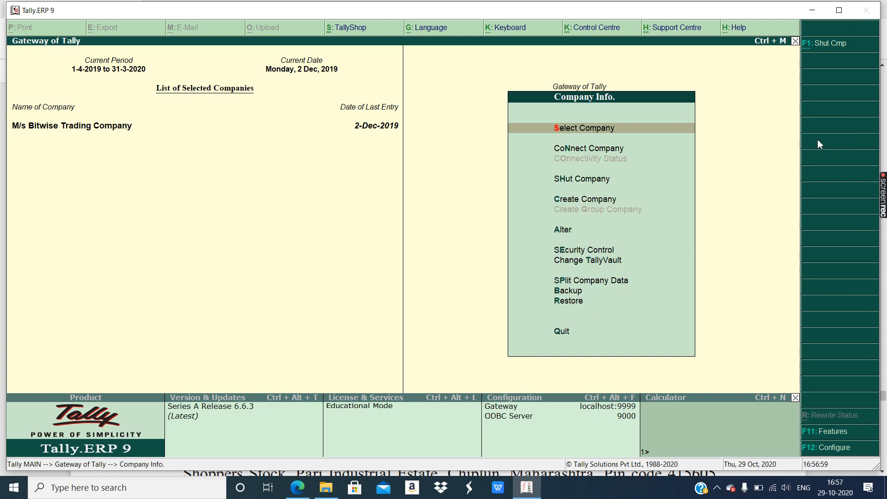
click(558, 200)
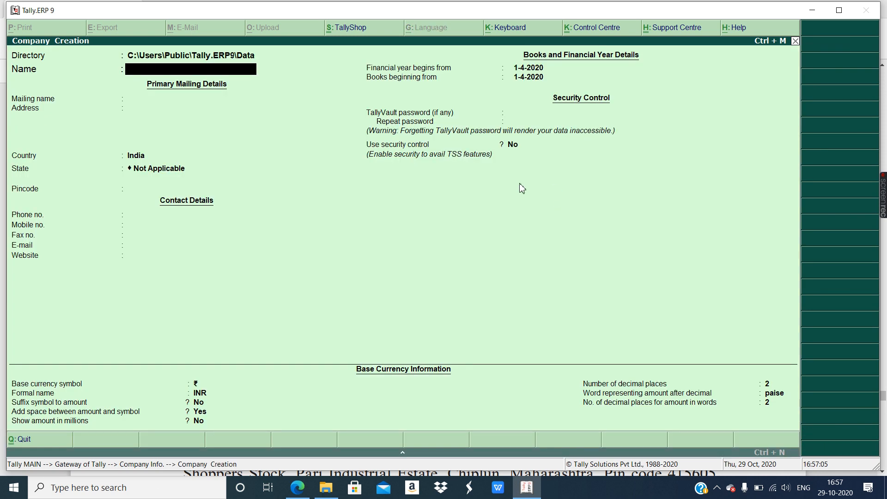
click(298, 488)
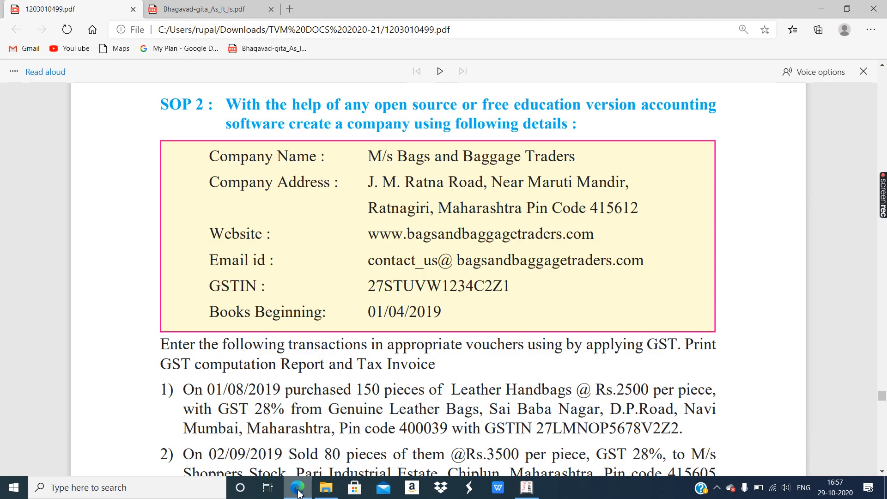
- Name the new company 'M/s Bags and Basggage Traders'
click(298, 489)
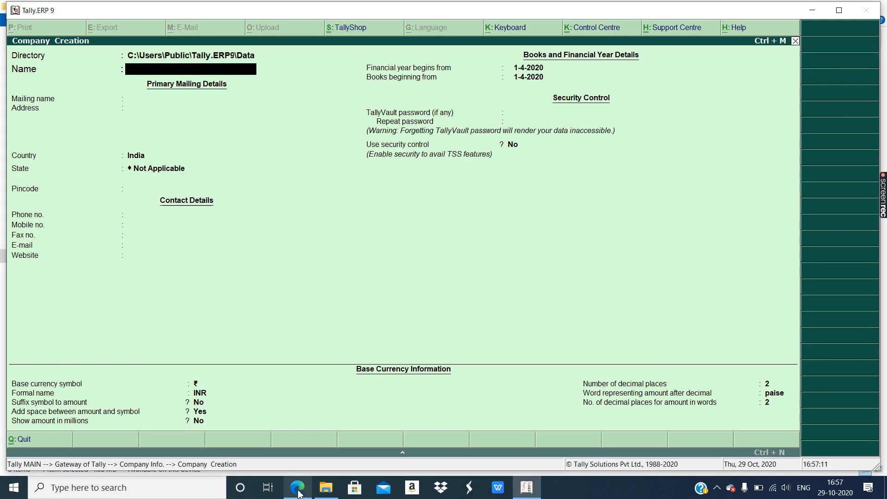
text(M/s Bags and )
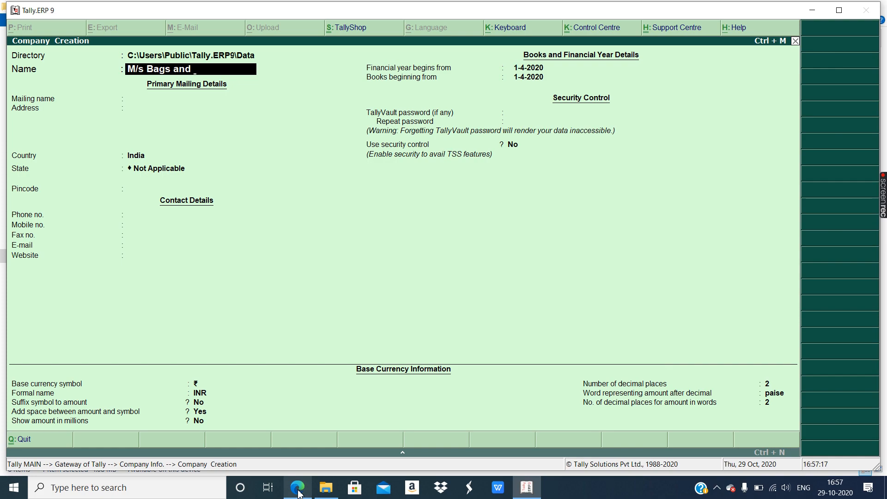
text(Basggage Traders)
key(Return)
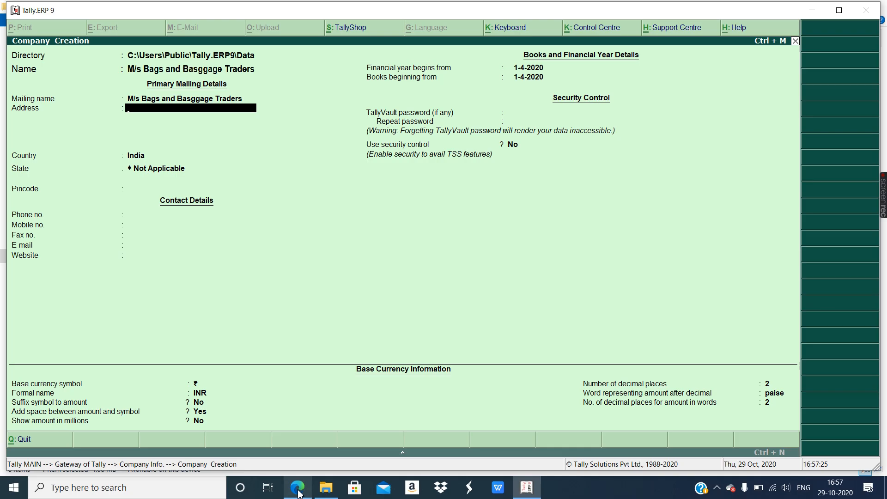
- Enter the company's street address in Ratnagiri as one line, leaving the second line empty
click(298, 492)
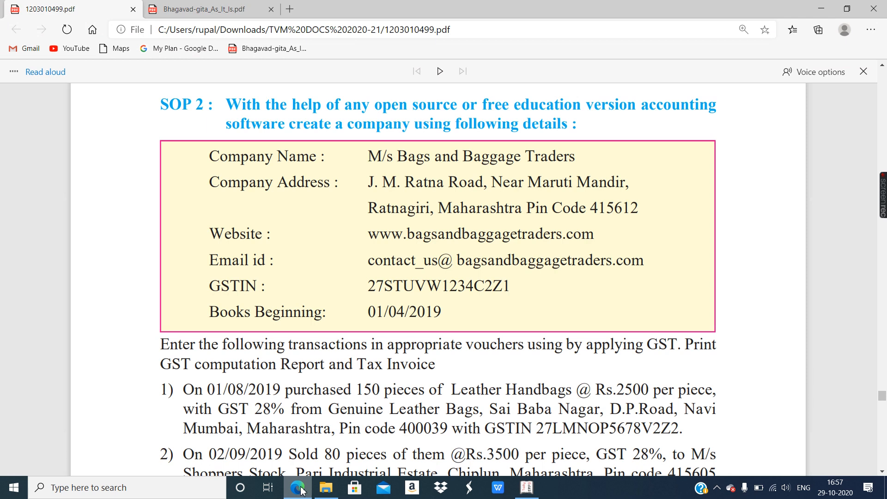
click(301, 489)
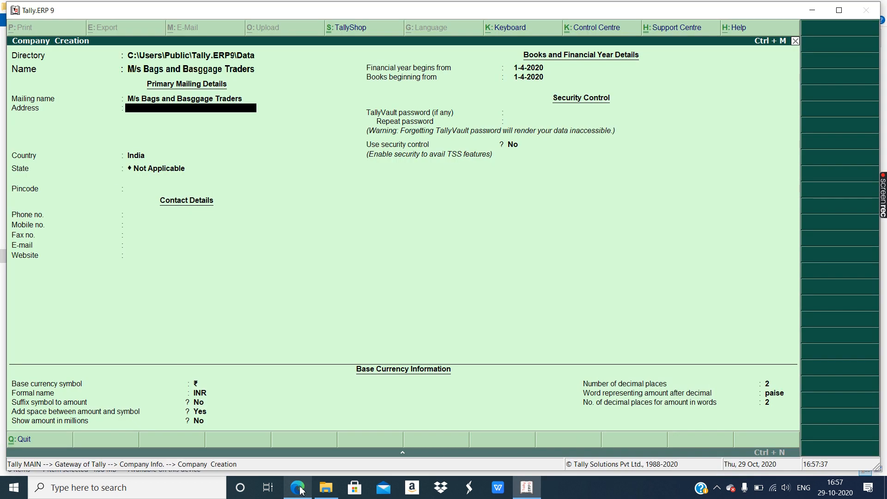
click(298, 489)
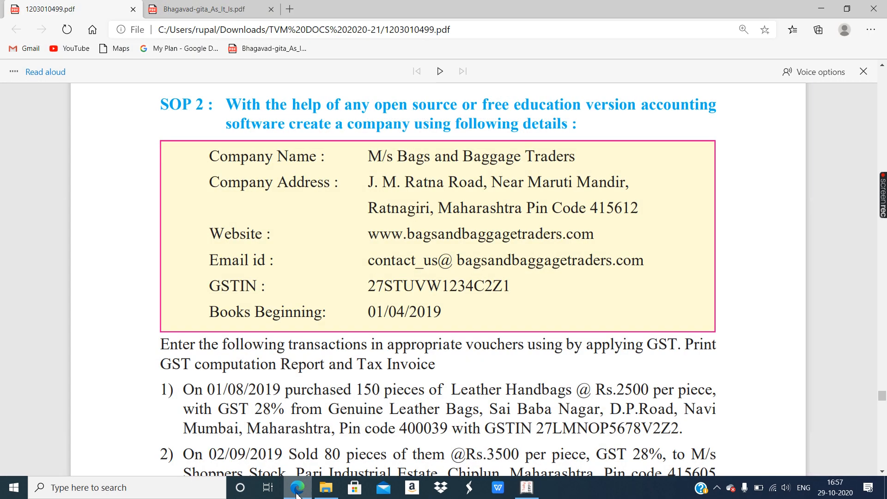
click(297, 492)
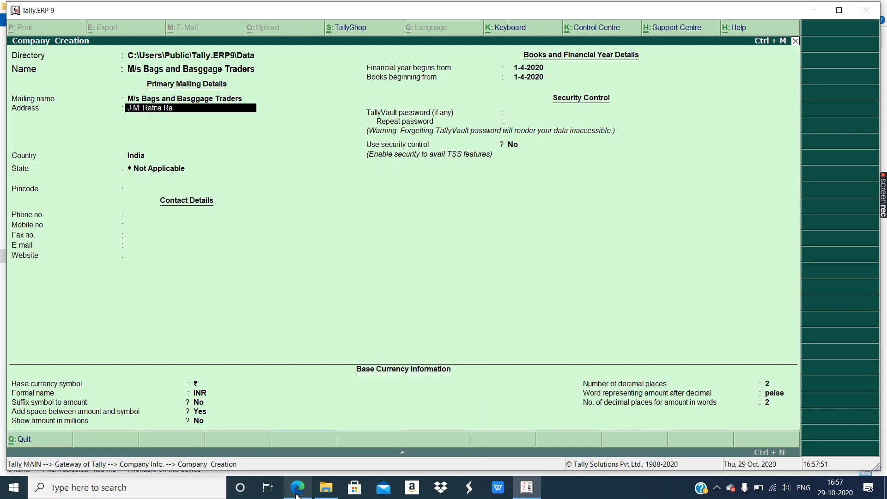
text(d,)
click(297, 492)
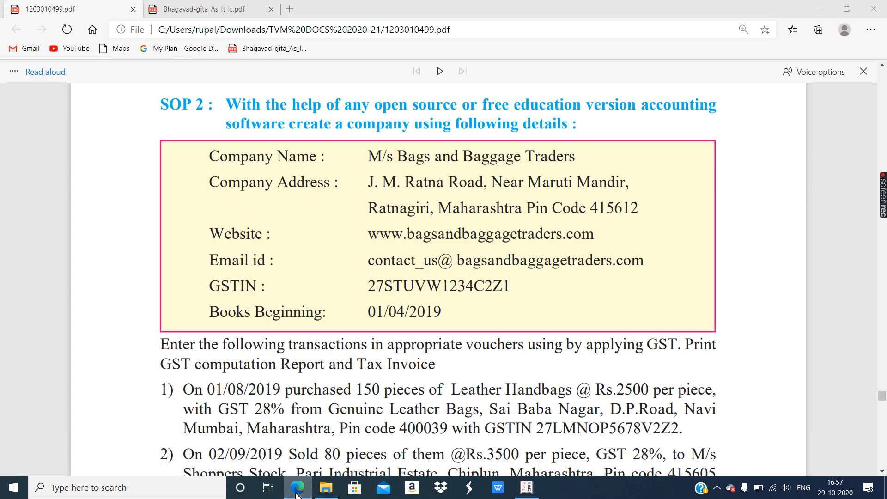
click(297, 492)
text(Near Maruti Ma)
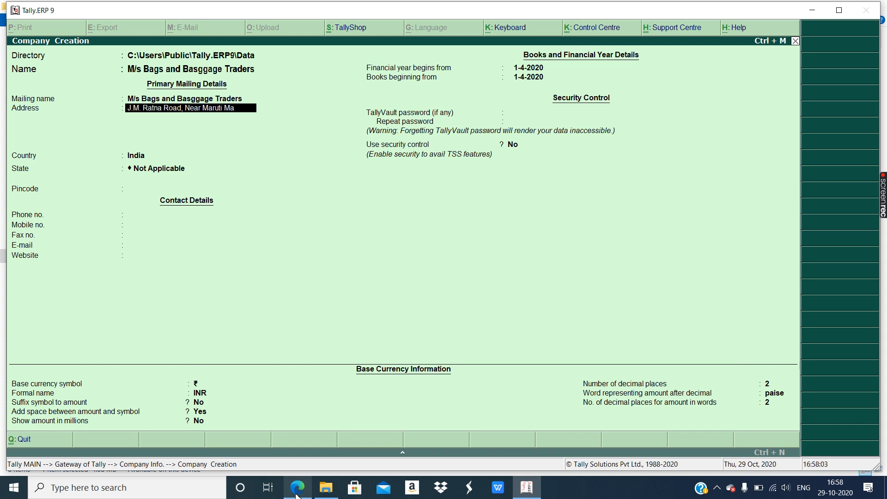
text(ndir,)
click(296, 492)
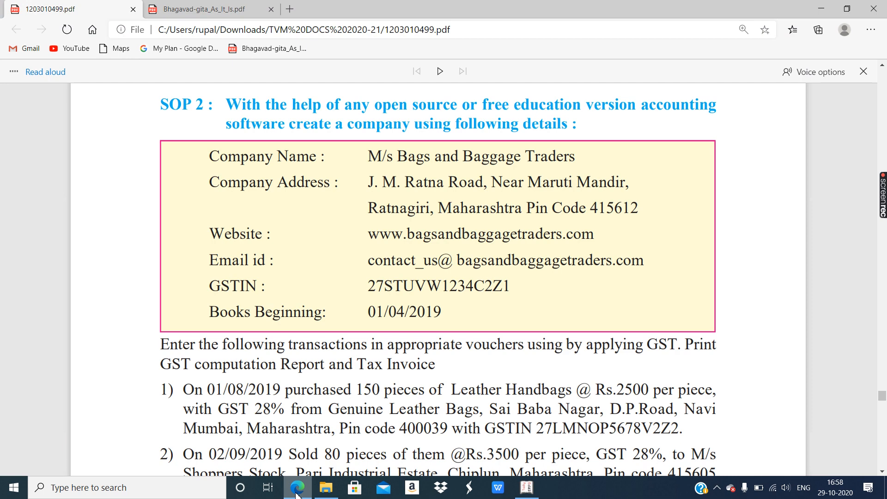
click(297, 492)
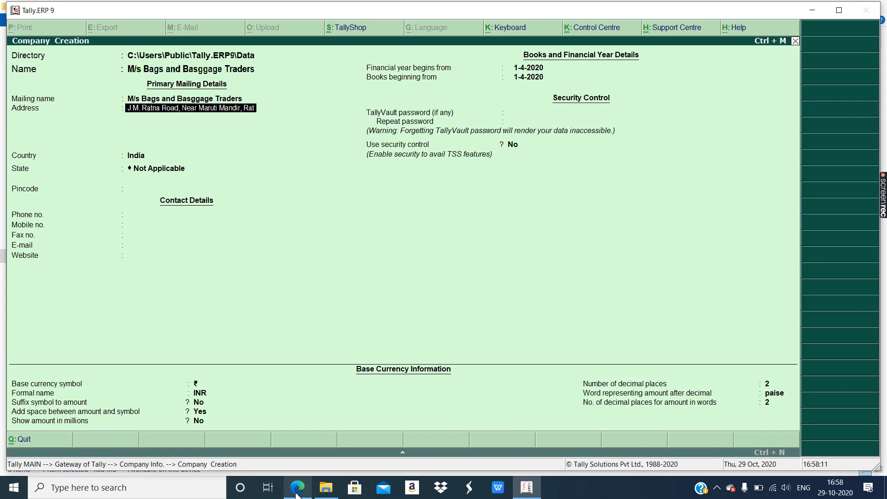
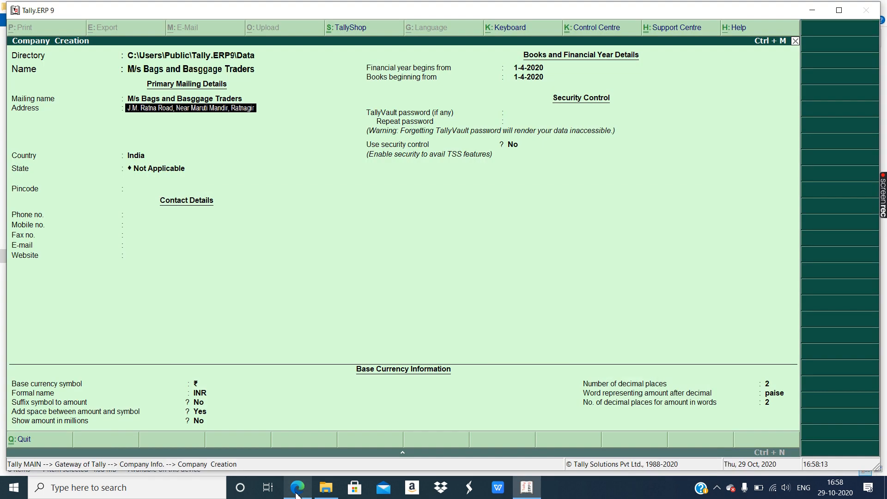
key(Return)
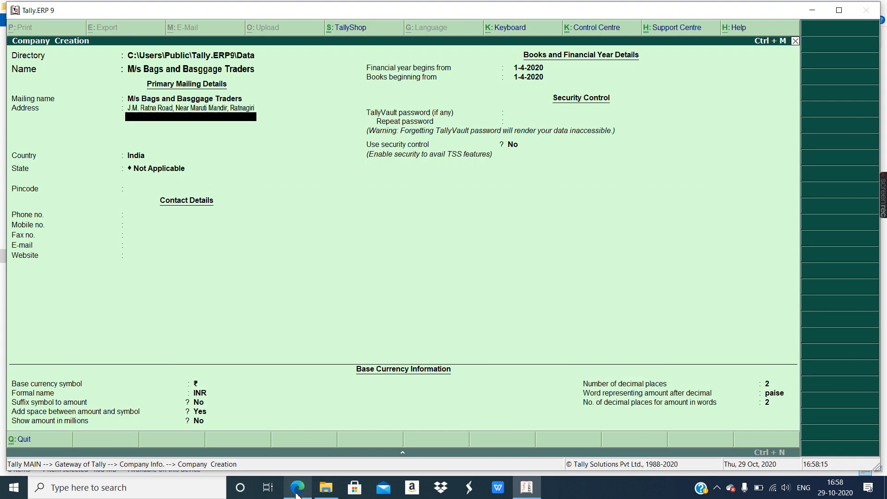
key(Return)
key(Return)
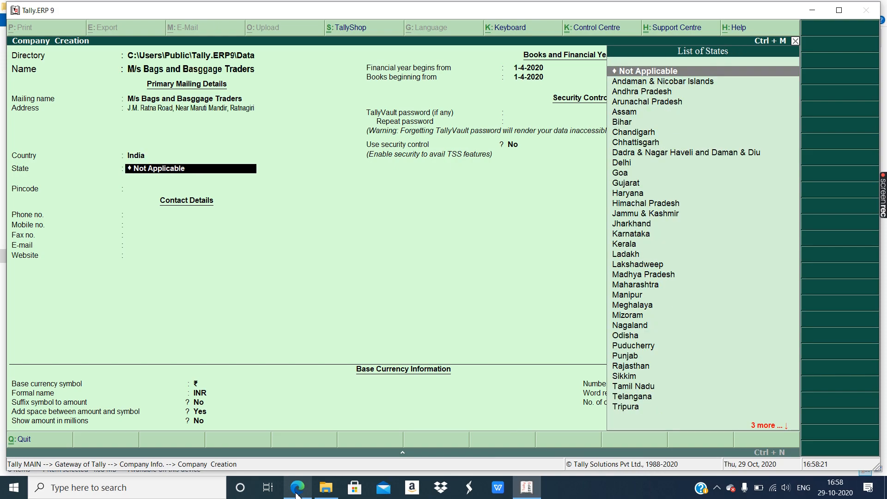
- Set the company's state to Maharashtra and enter its pincode
text(Mah)
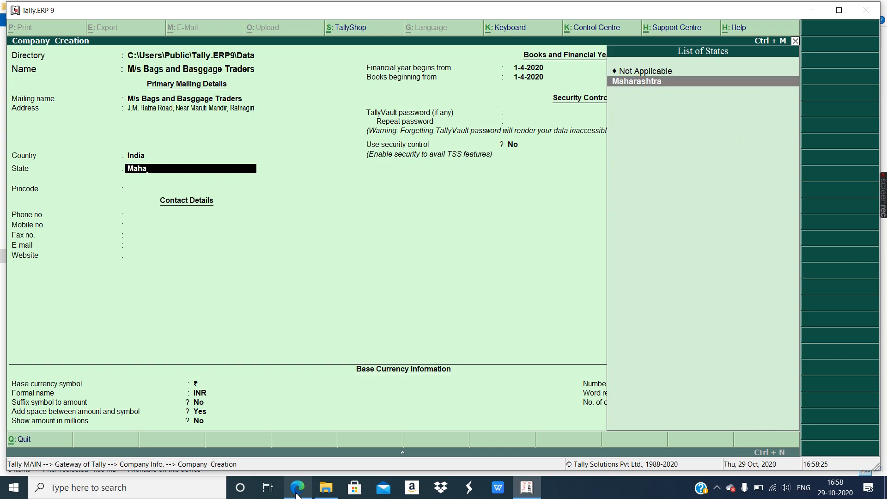
text(a)
key(Return)
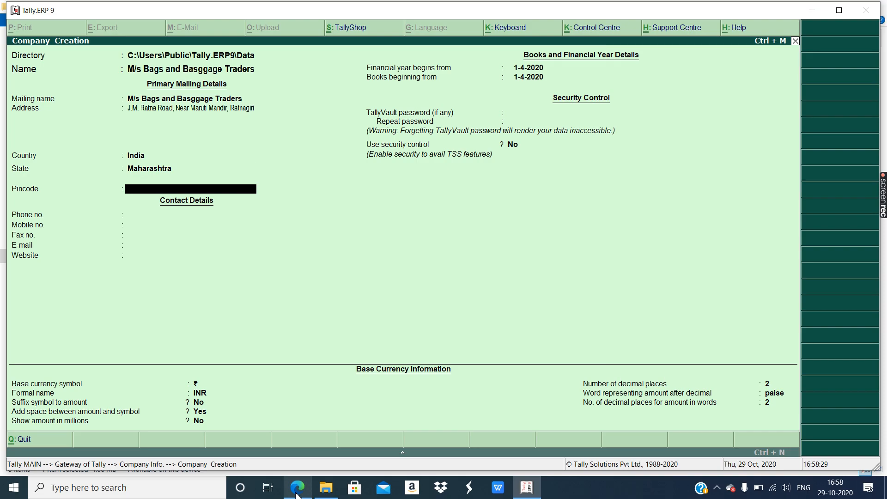
click(297, 493)
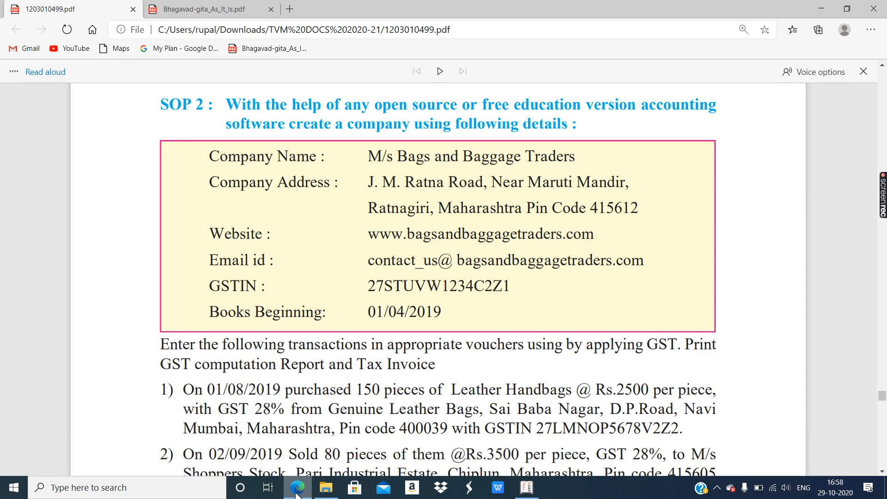
click(296, 493)
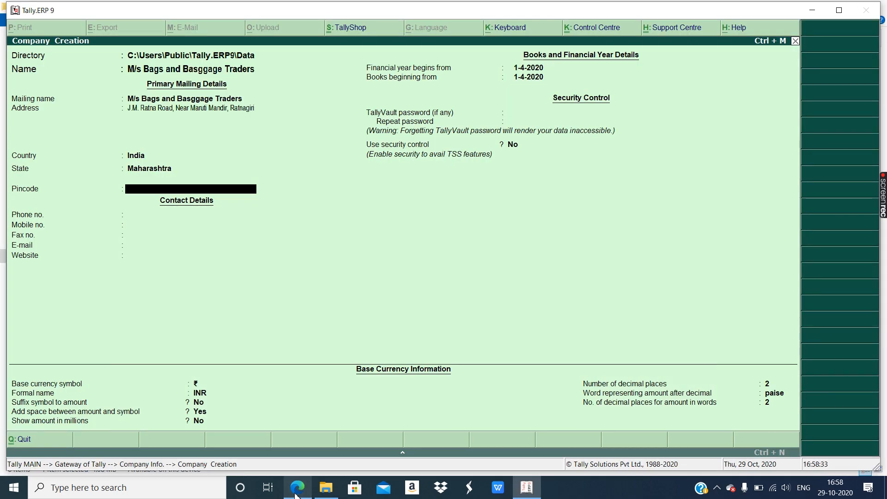
text(415612)
key(Return)
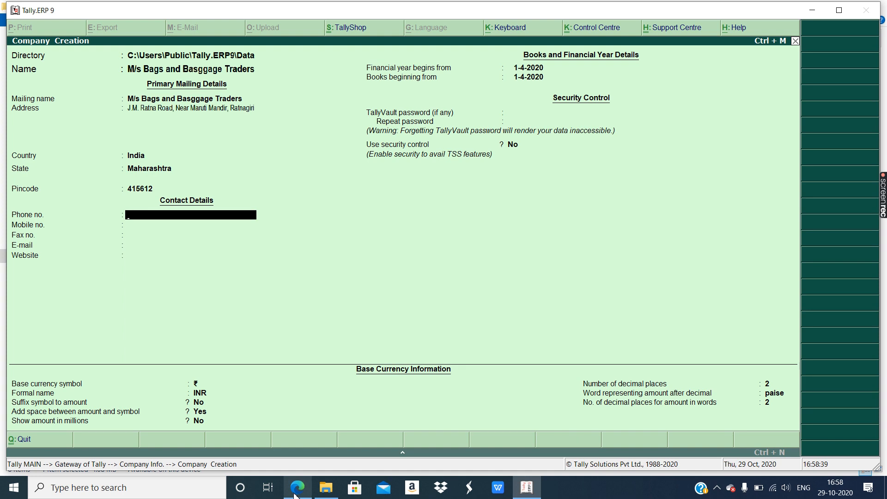
click(296, 493)
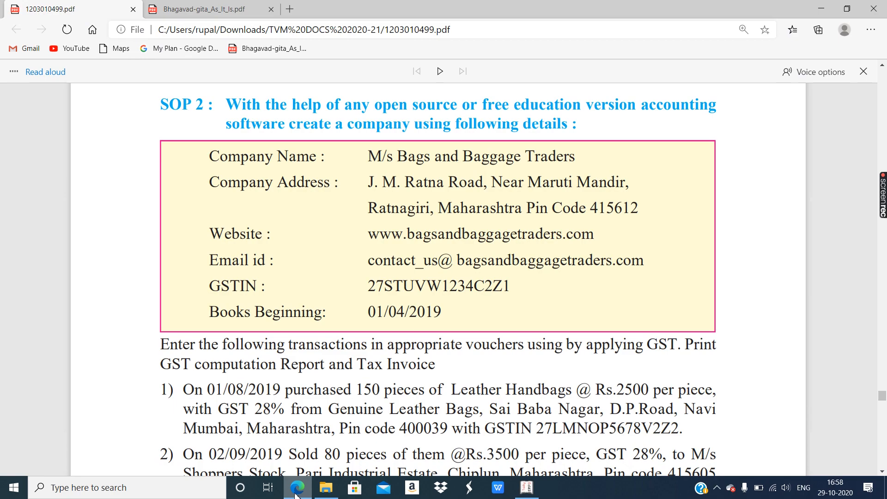
click(297, 488)
text(C)
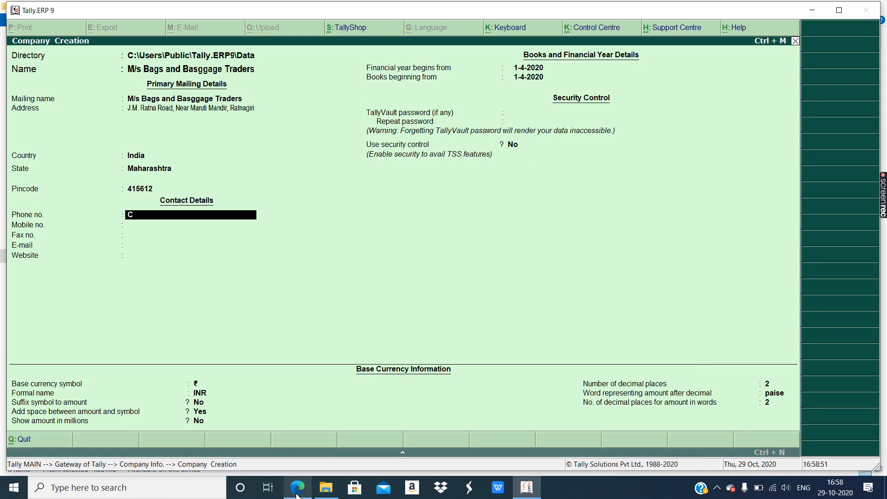
key(BackSpace)
key(Return)
key(Return)
key(Return)
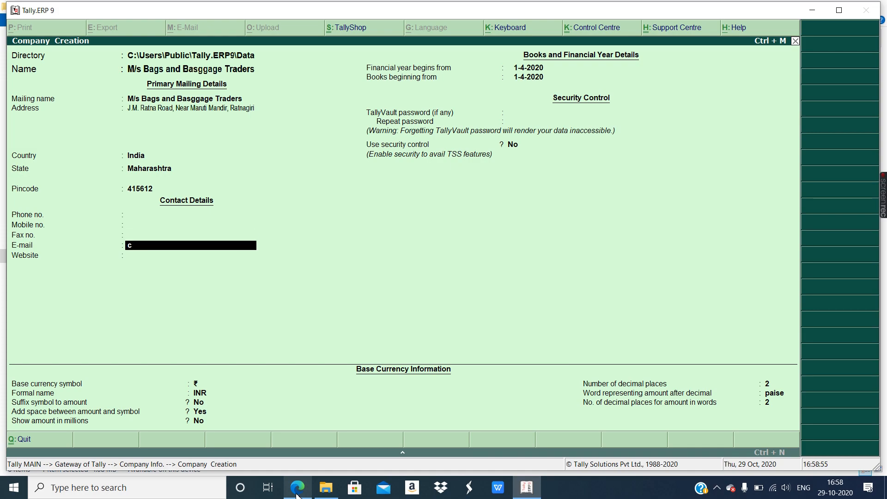
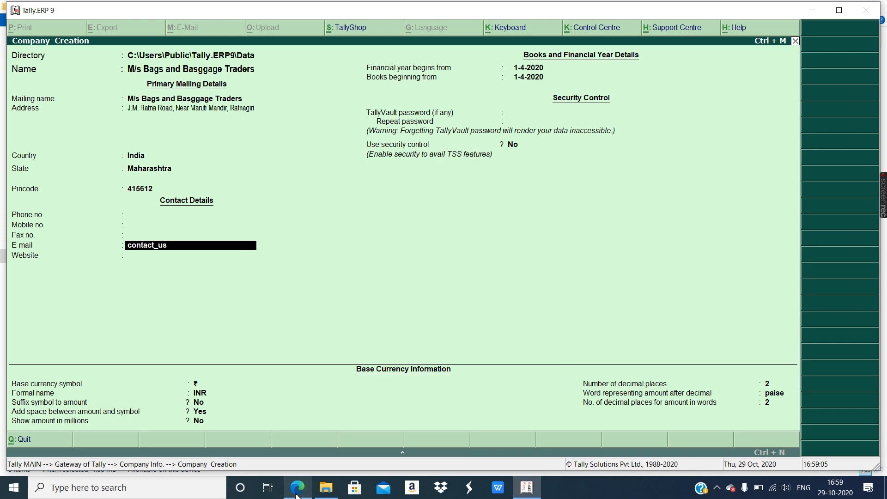
click(296, 494)
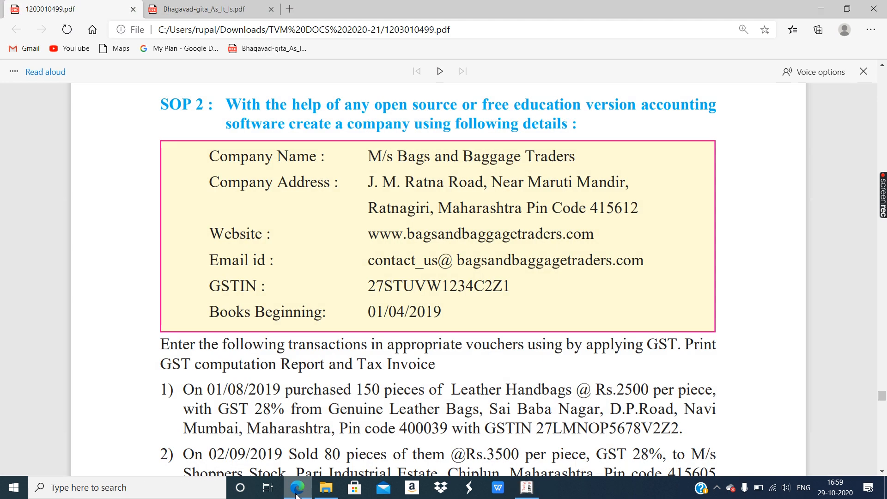
click(296, 494)
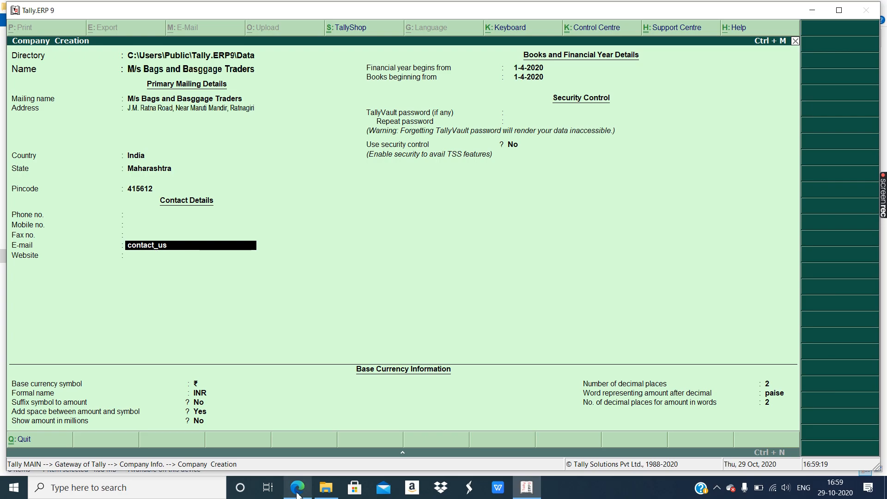
mouse_move(298, 495)
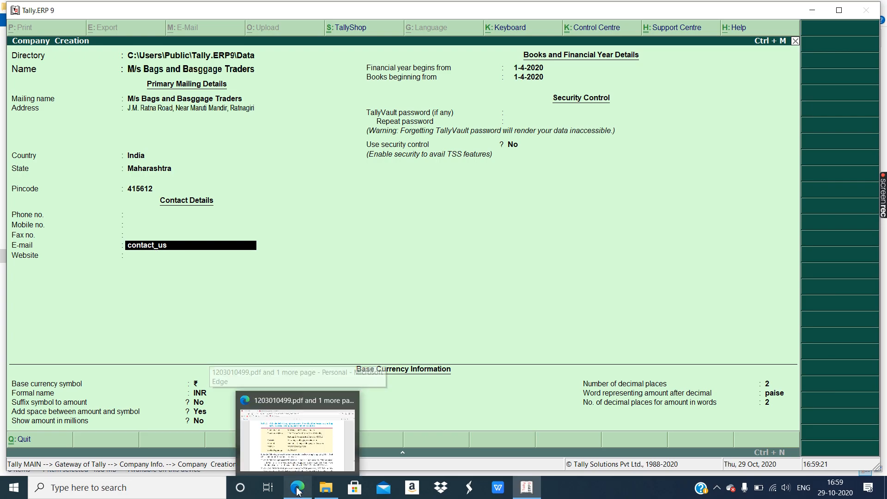
text(@)
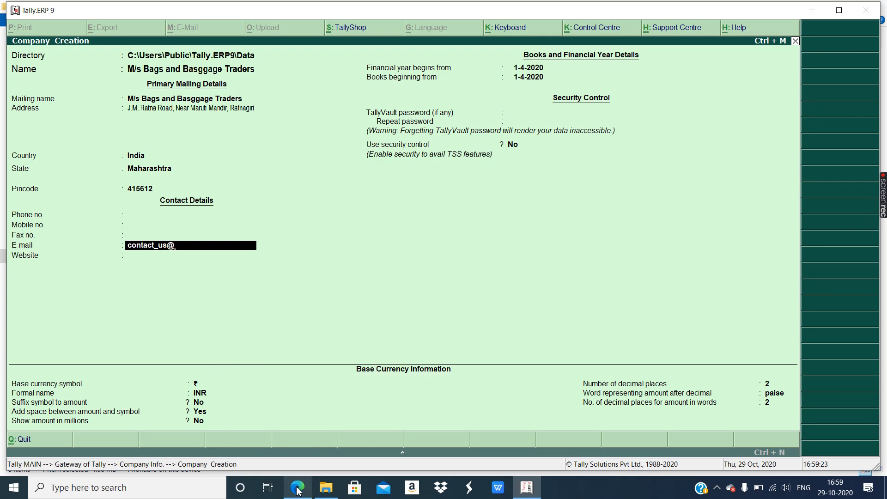
click(298, 489)
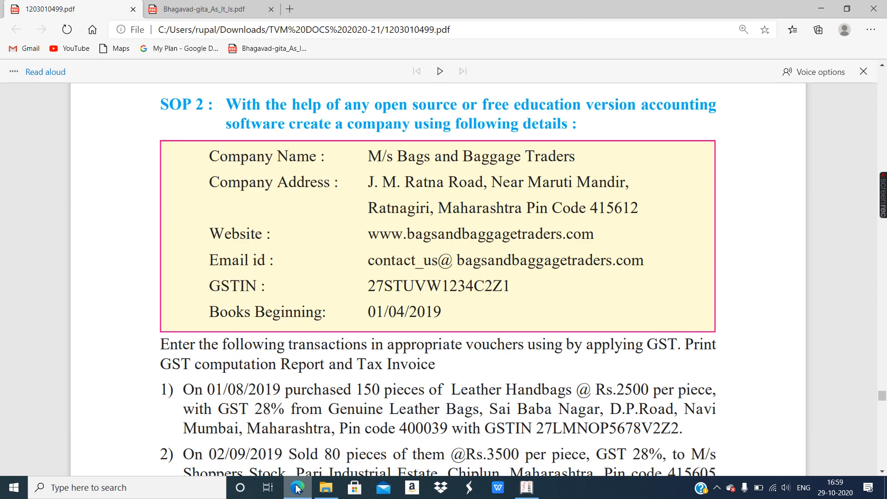
click(296, 488)
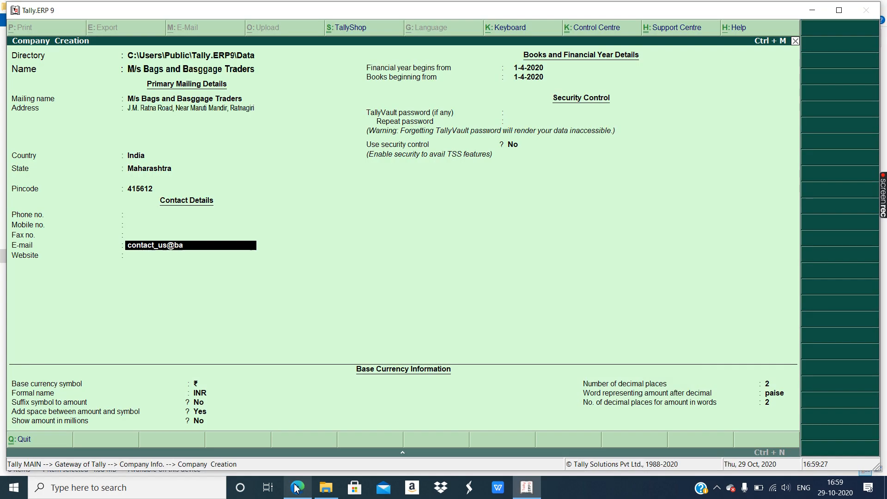
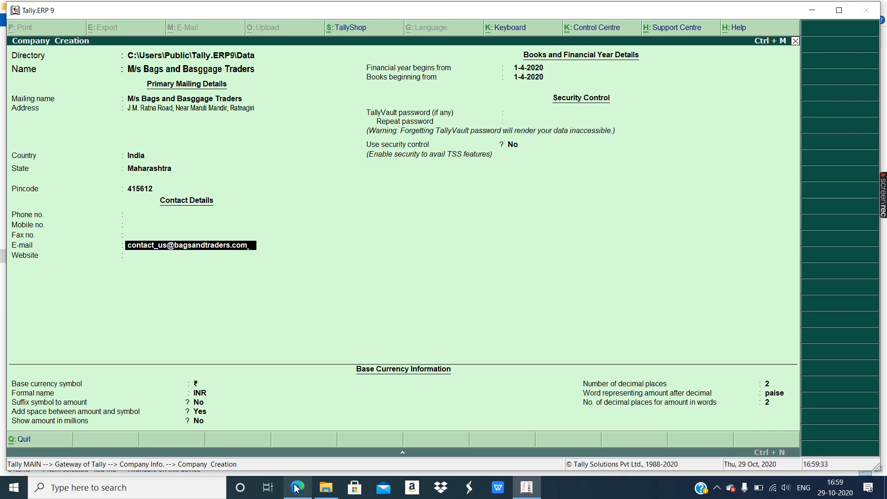
click(296, 488)
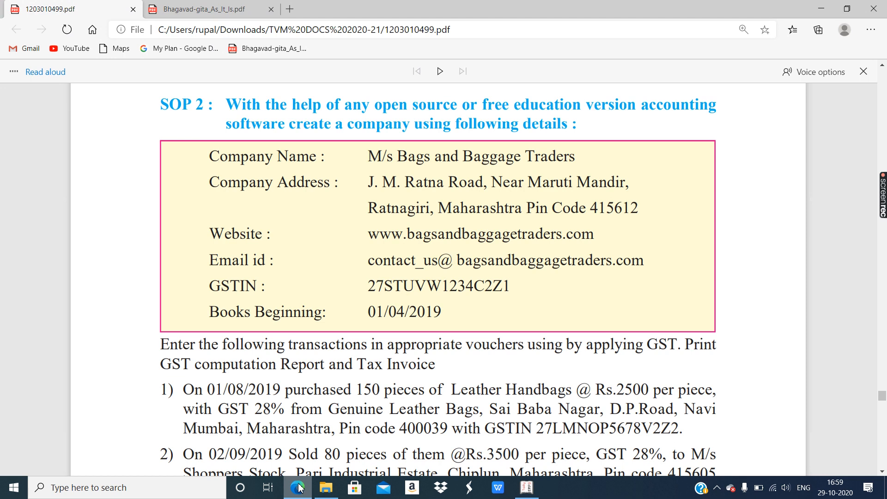
click(299, 488)
key(Return)
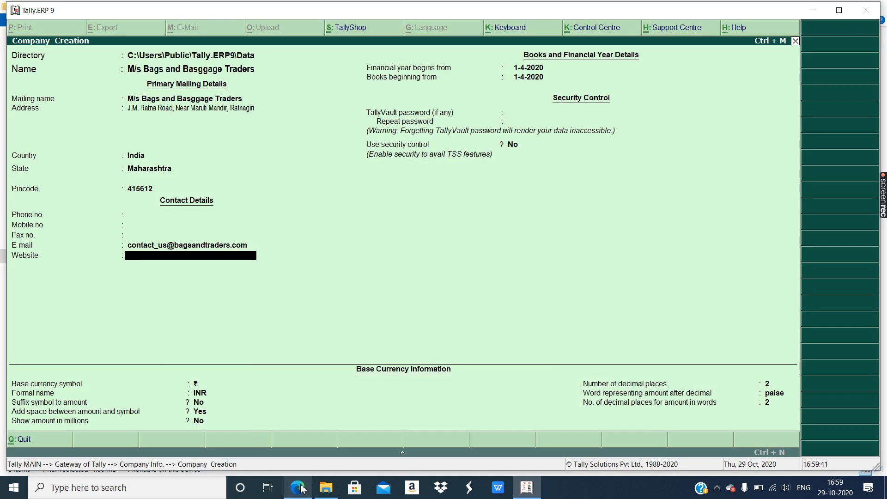
text(www.bagsan)
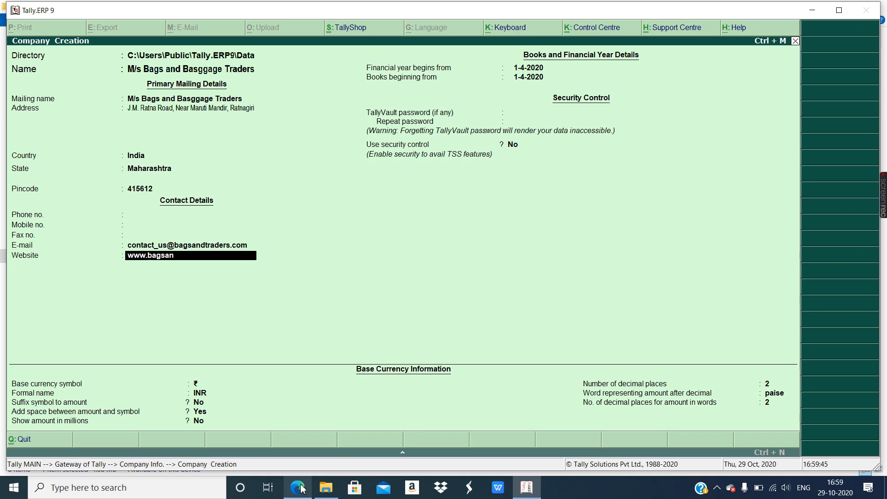
text(ftraders.com)
key(Return)
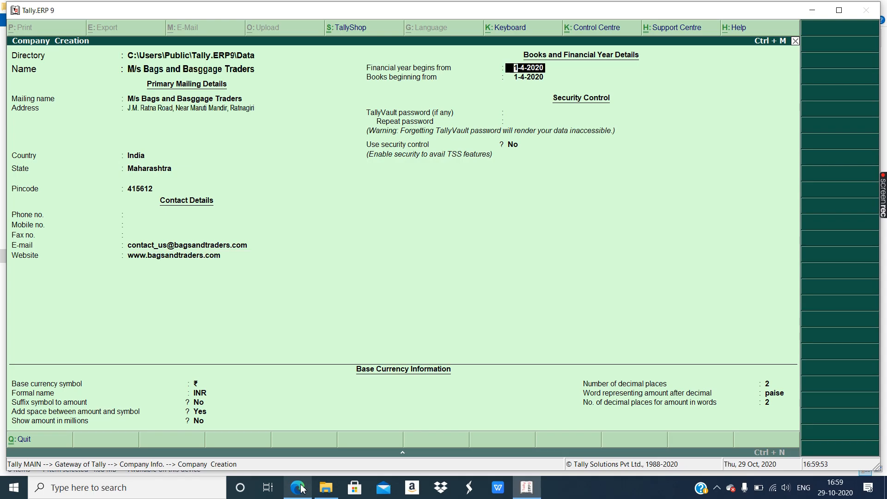
- Set both the financial year and books beginning dates to 1-4-2019
click(299, 489)
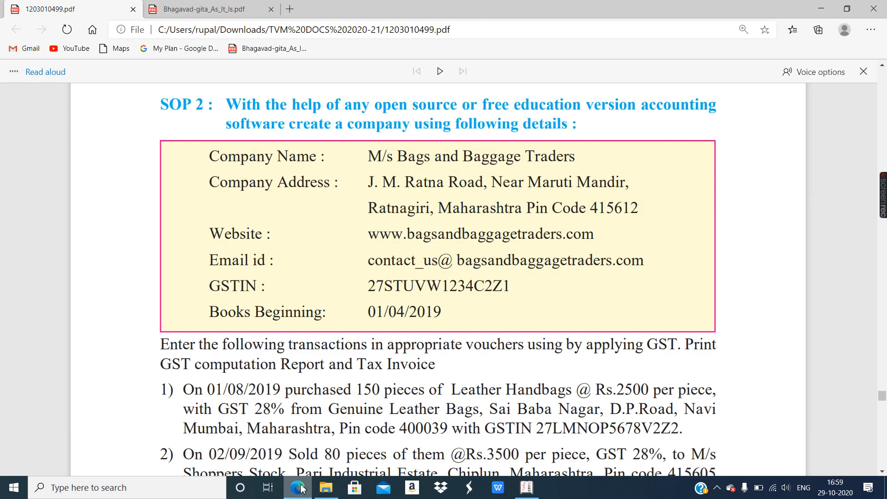
click(299, 489)
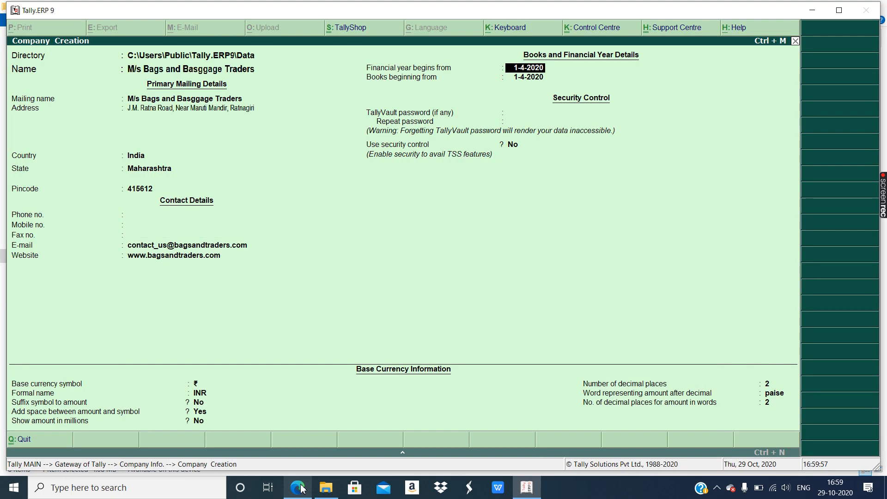
text(1-4-2019)
key(Return)
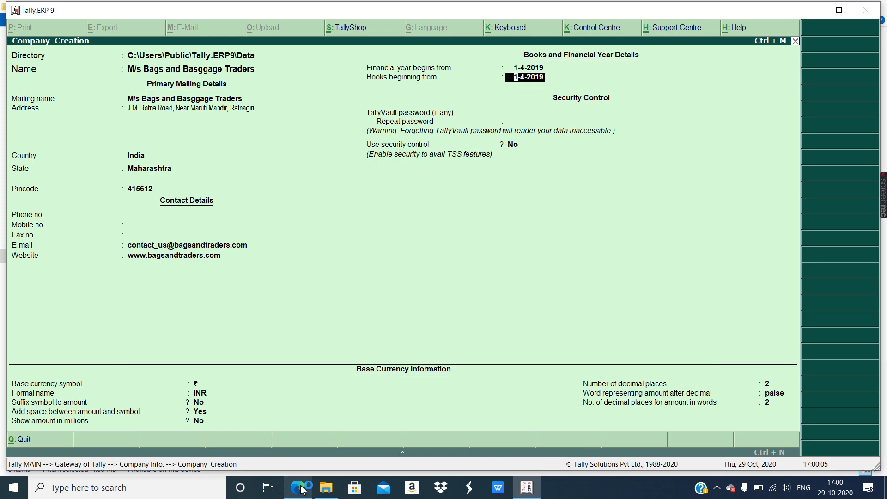
key(Return)
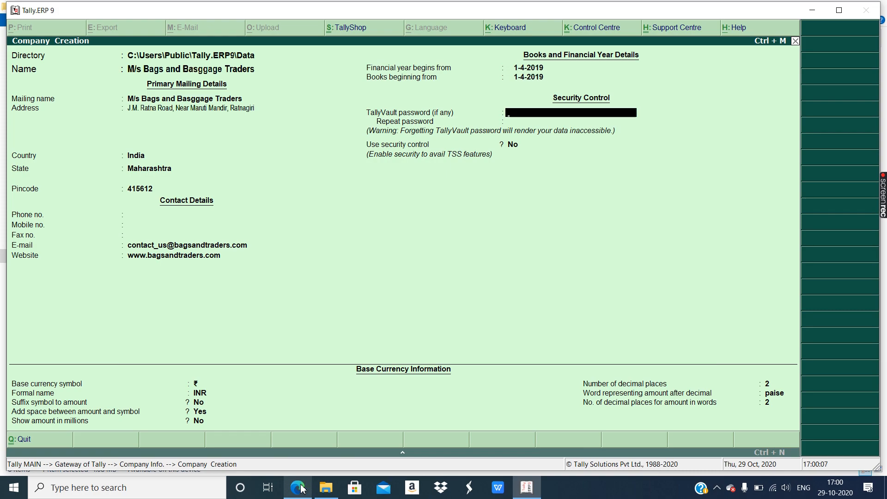
click(300, 488)
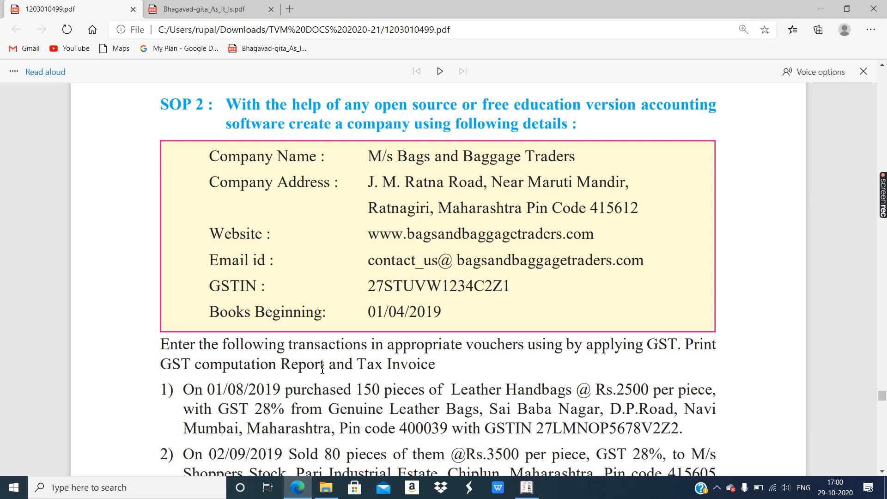
- Review purchase and sales transactions 1 and 2 in the PDF, then save the company with Ctrl+A
scroll(322, 368, down, 1)
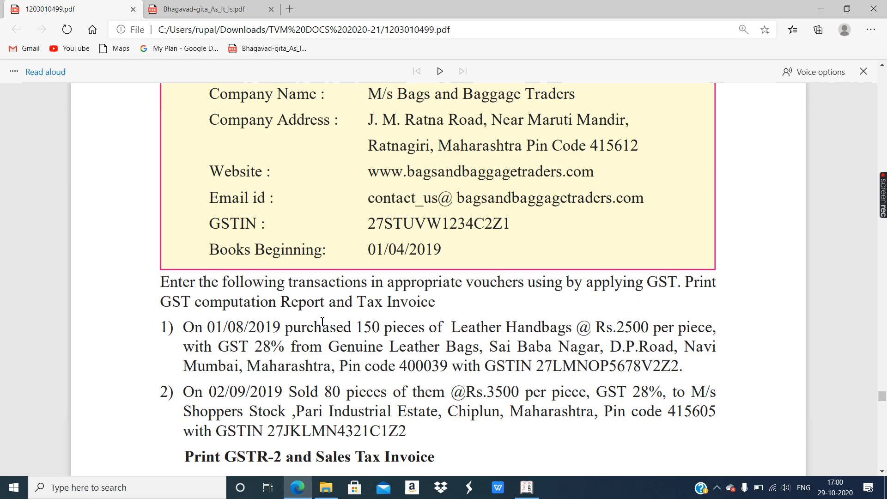
click(303, 492)
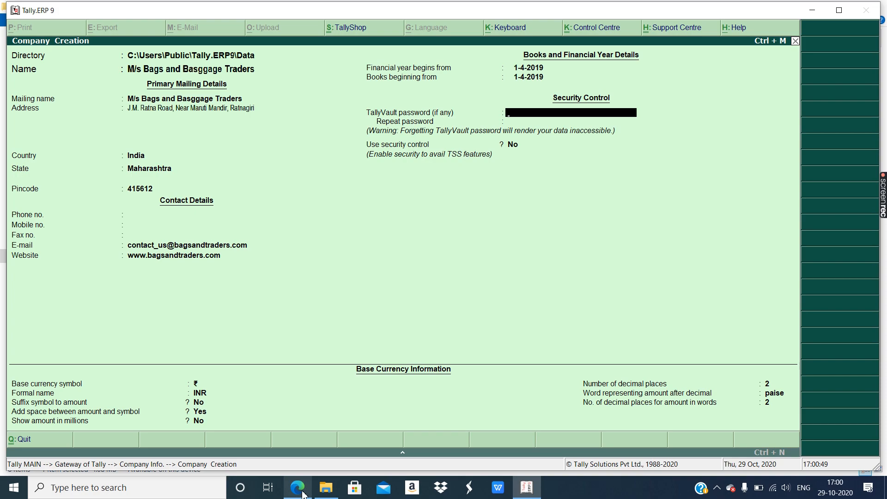
key(ctrl+a)
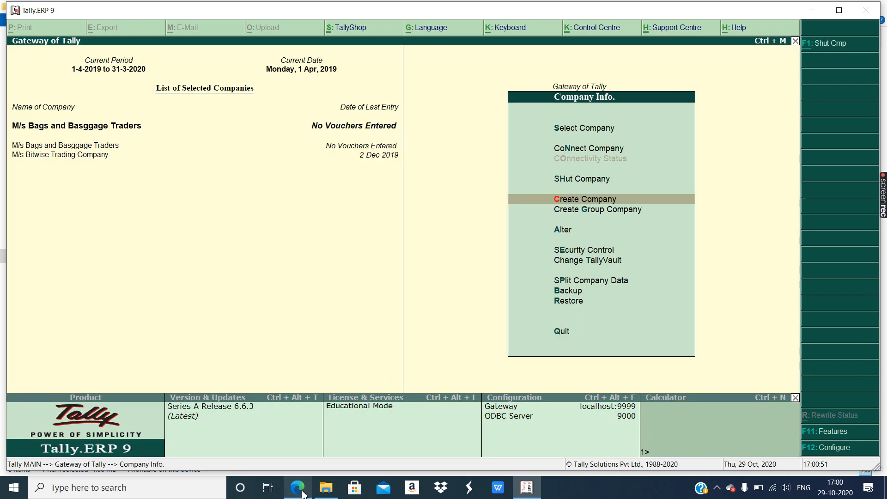
- Open Accounting Features for M/s Bags and Basggage Traders via F11: Features
click(811, 432)
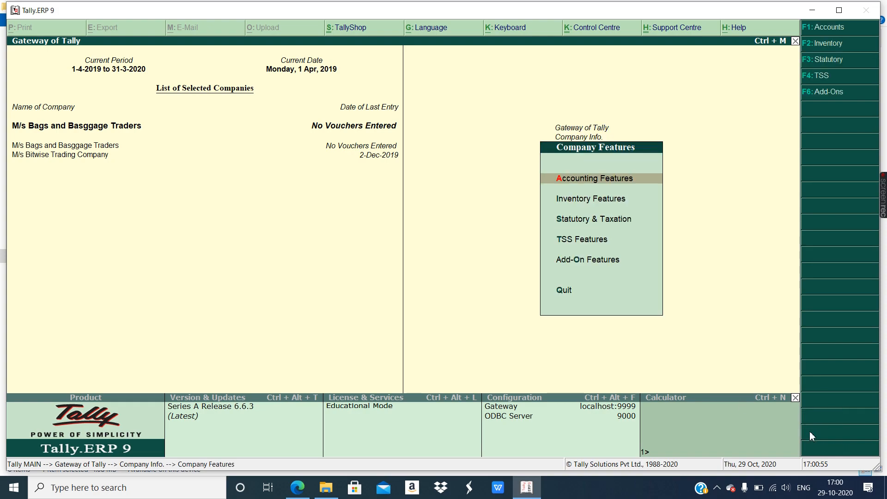
key(Return)
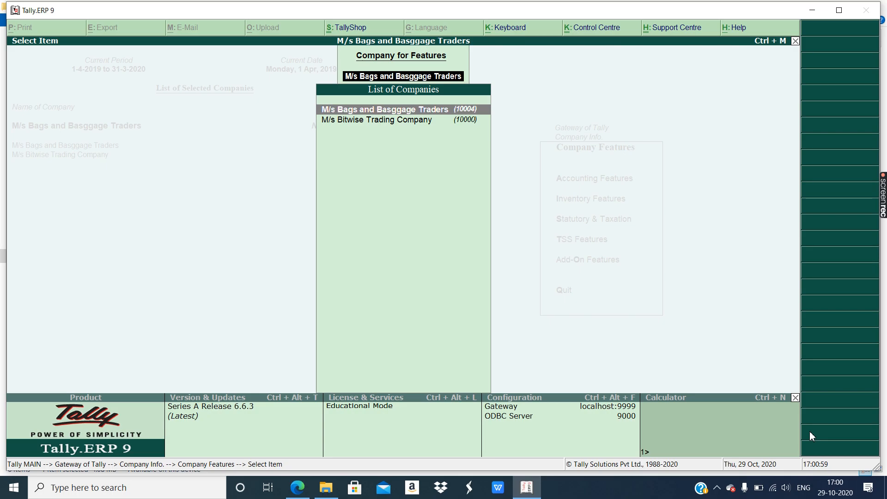
key(Return)
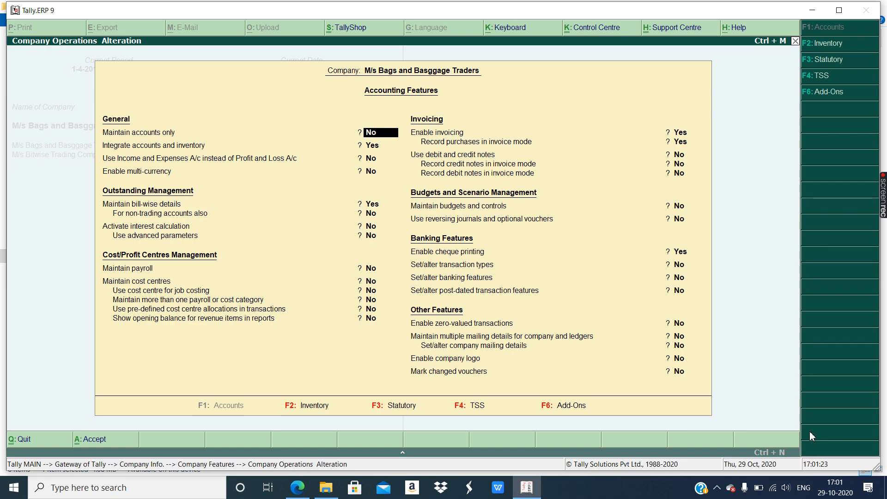
- Exit Accounting Features without changes and open Statutory & Taxation features for the company
key(Escape)
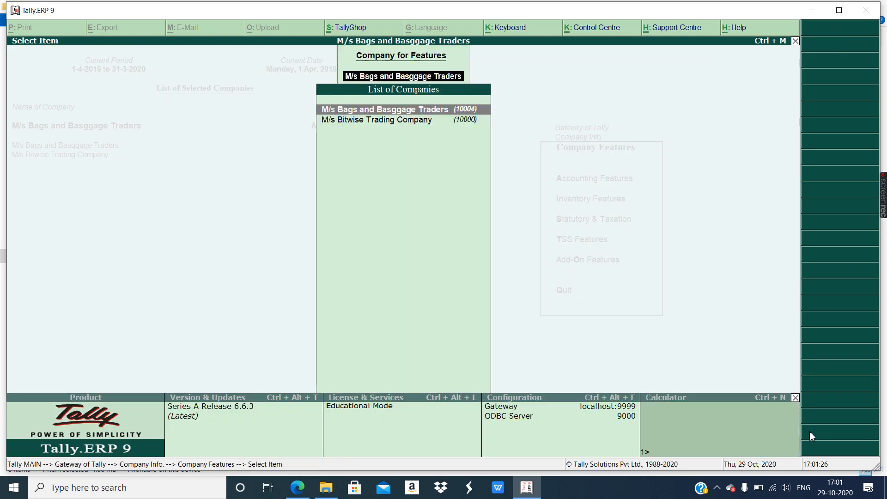
key(Return)
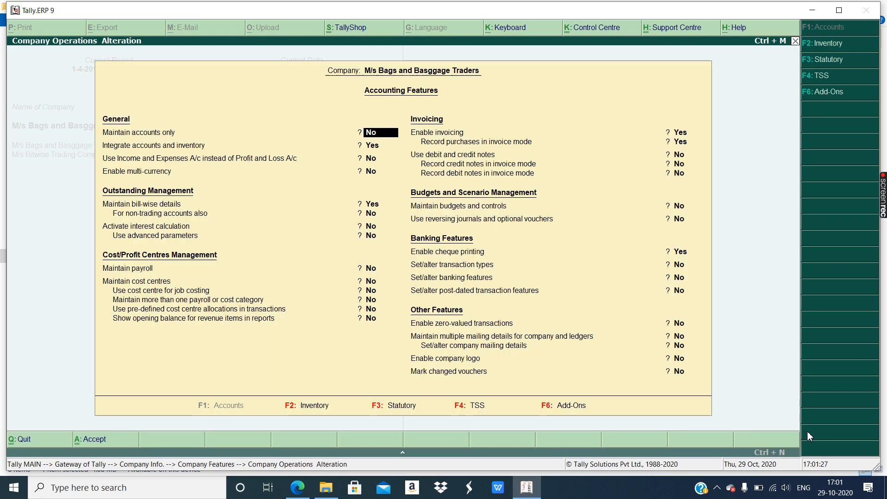
key(BackSpace)
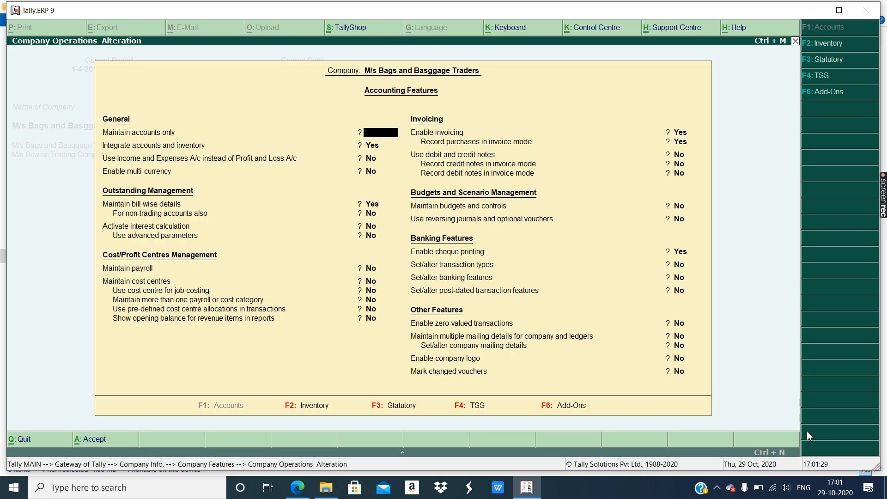
key(Escape)
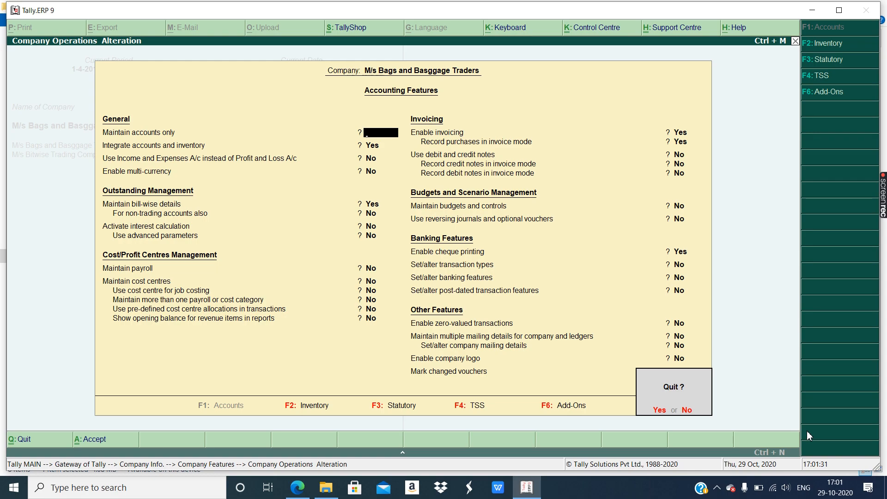
key(y)
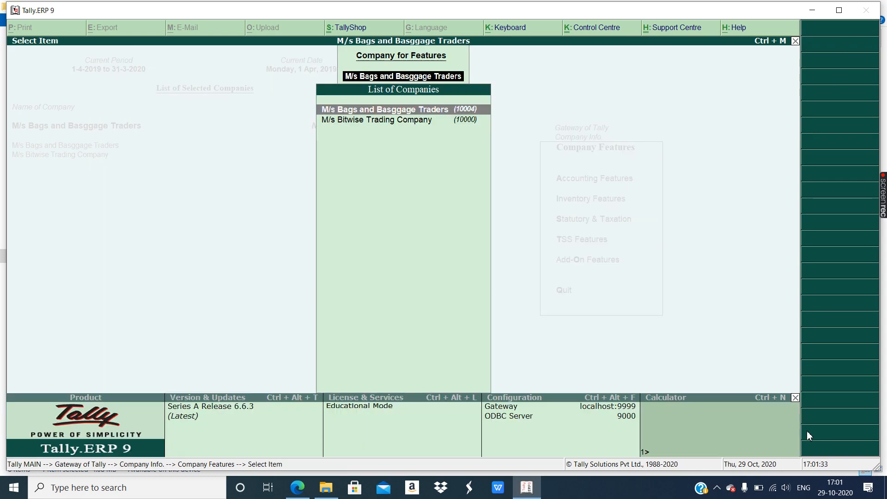
key(Escape)
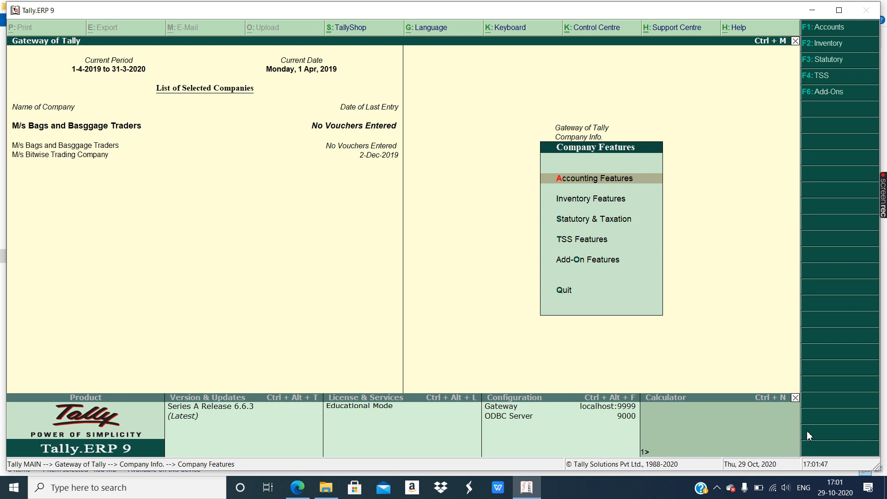
key(Return)
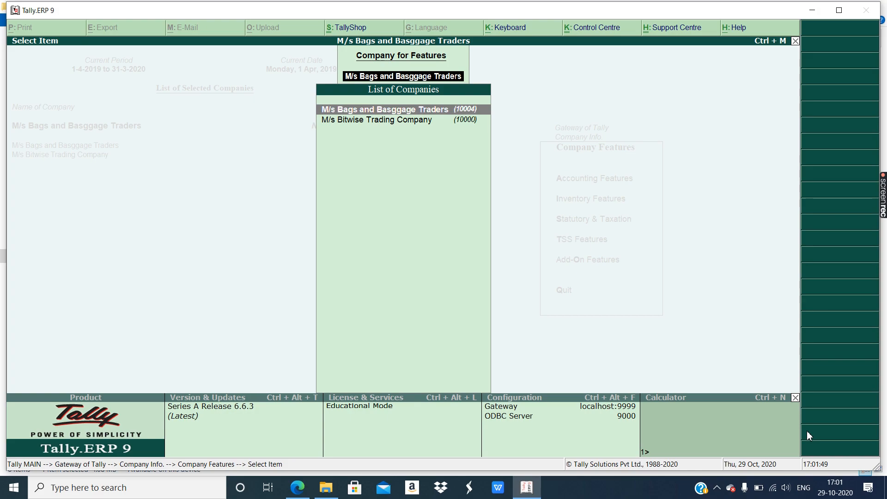
key(Return)
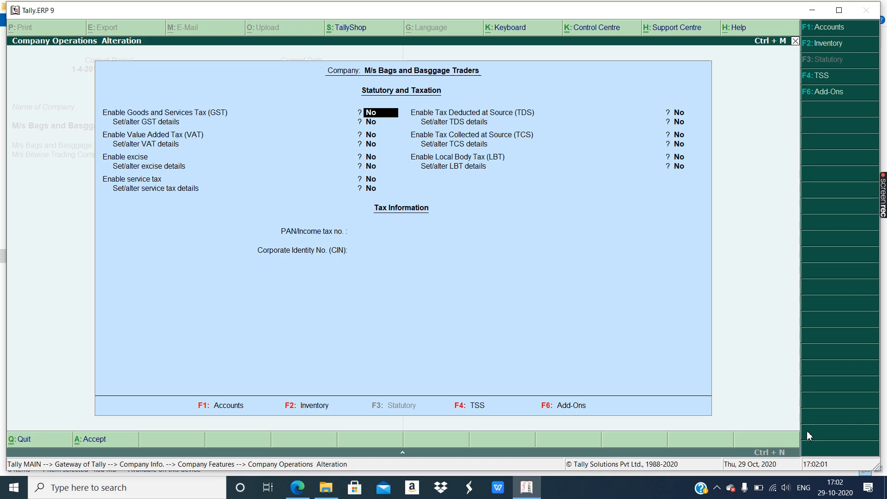
- Set Enable GST to Yes and Set/alter GST details to Yes
key(y)
key(Return)
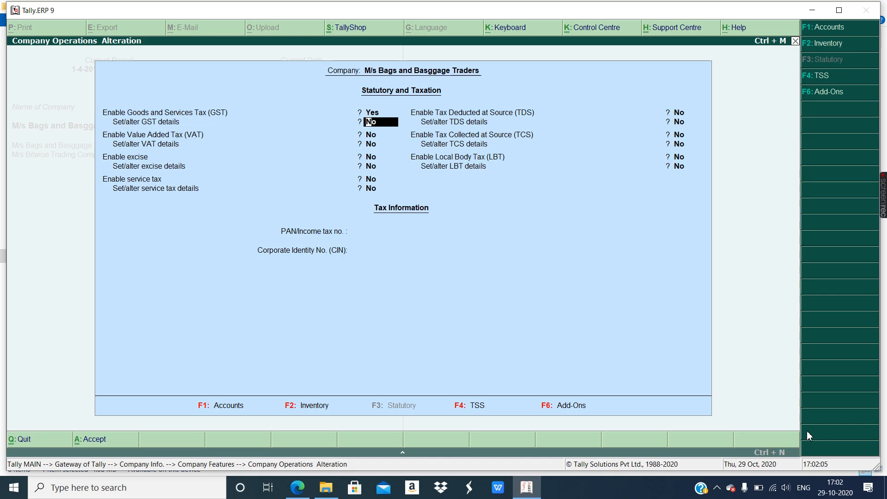
key(y)
key(Return)
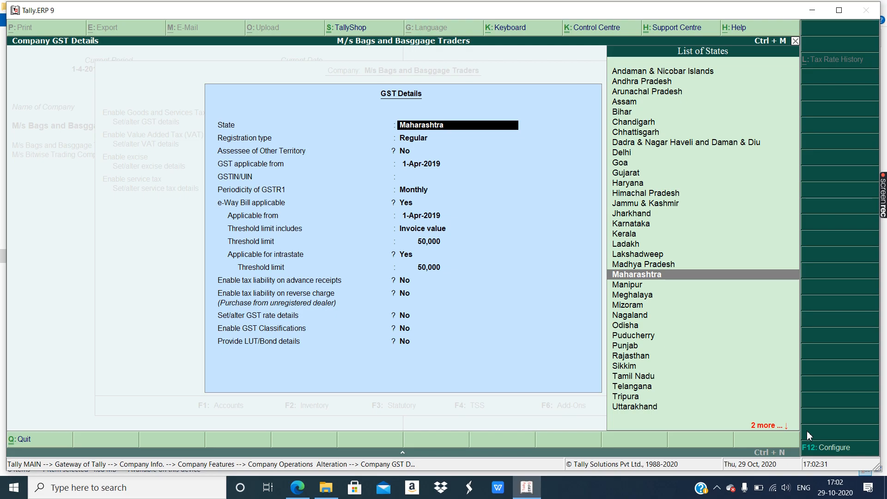
- Accept Maharashtra as the state and look up the company GSTIN in the assignment PDF
key(Return)
key(Return)
key(Return)
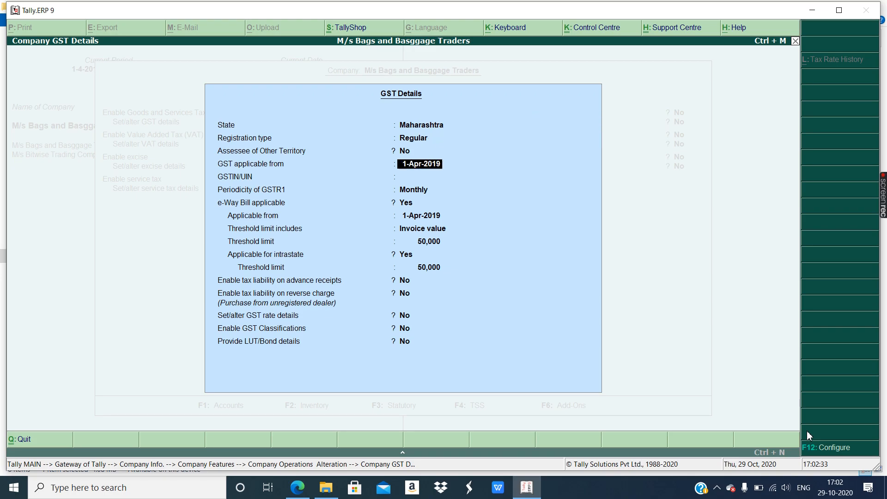
key(Return)
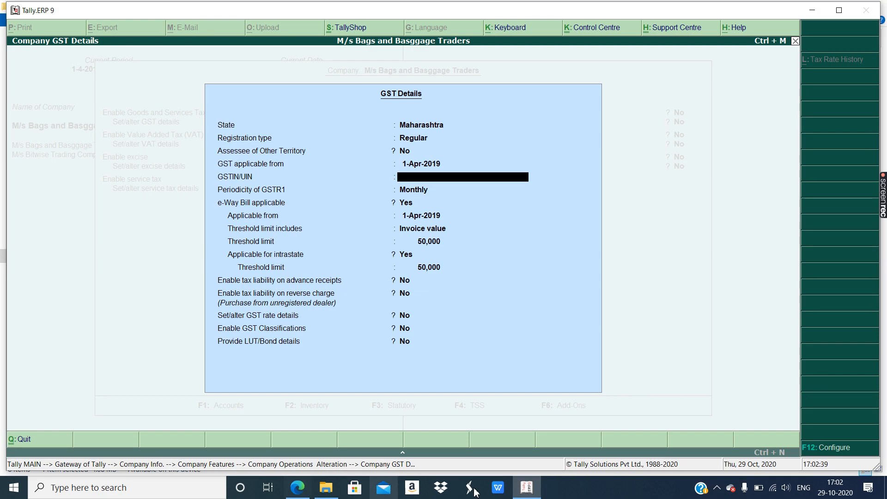
click(299, 488)
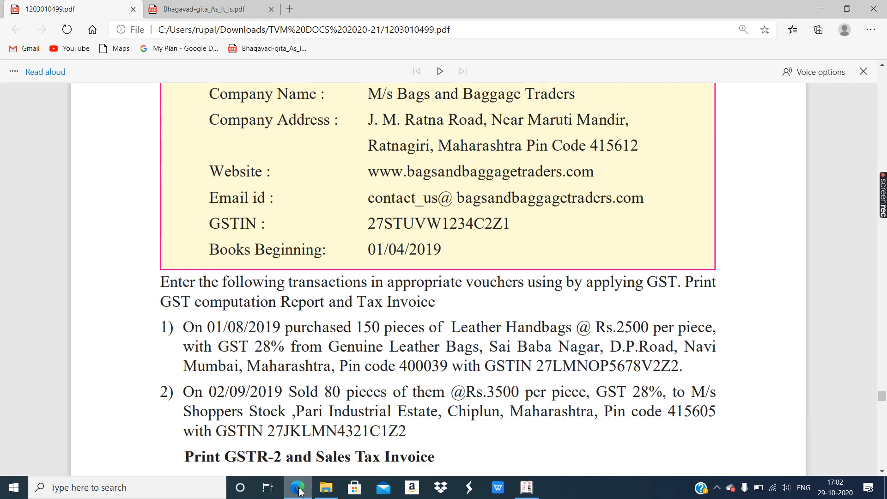
drag(367, 227, 503, 224)
click(513, 226)
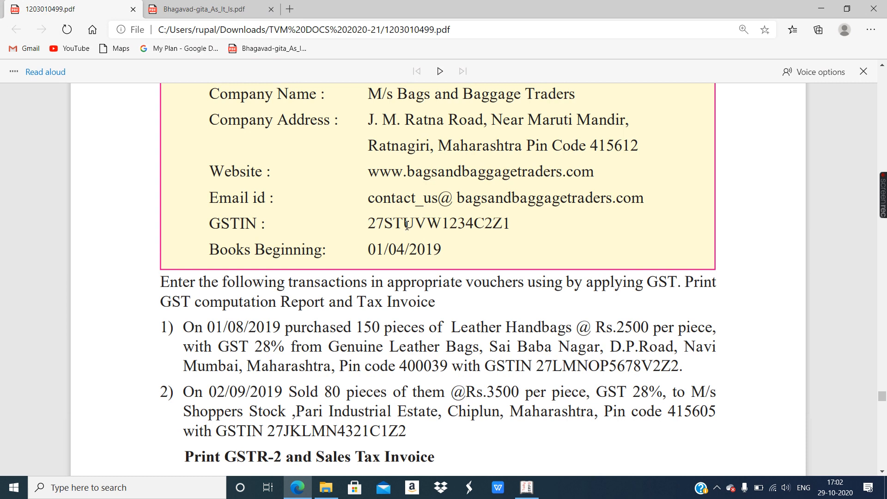
drag(369, 225, 381, 224)
click(387, 225)
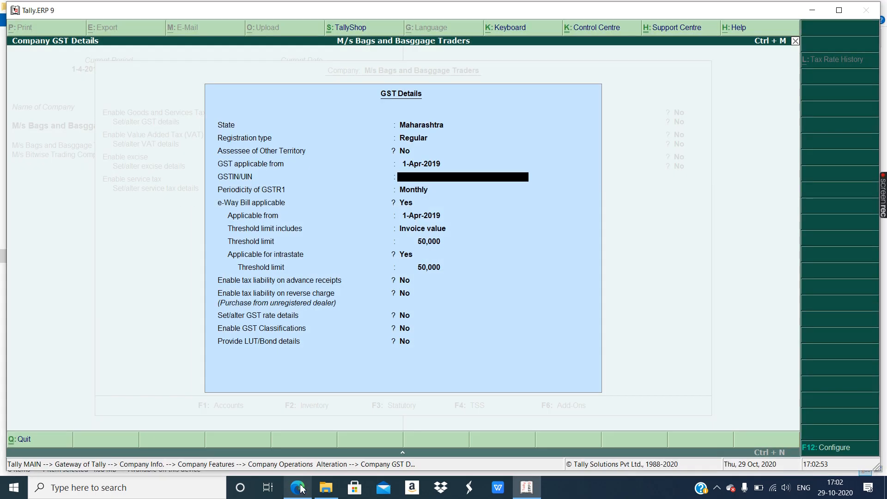
click(303, 489)
- Enter the company's GSTIN from the assignment sheet and accept the GST details
text(27)
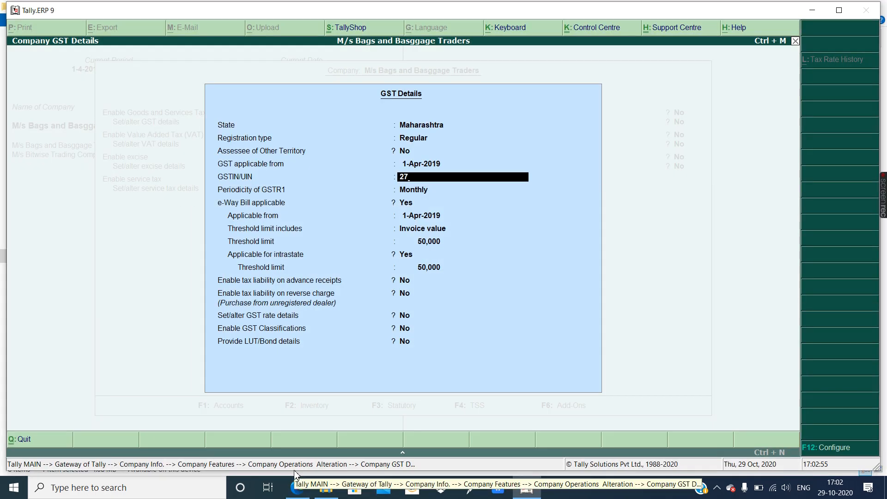
text(STUV)
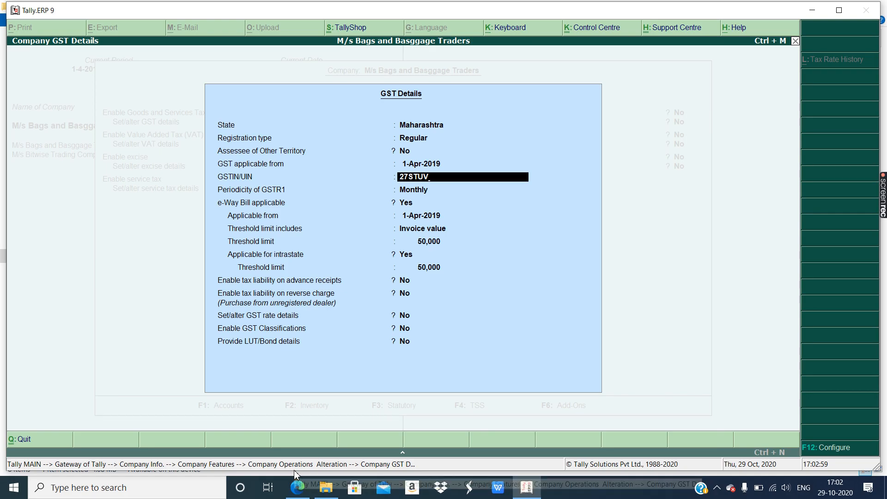
click(294, 489)
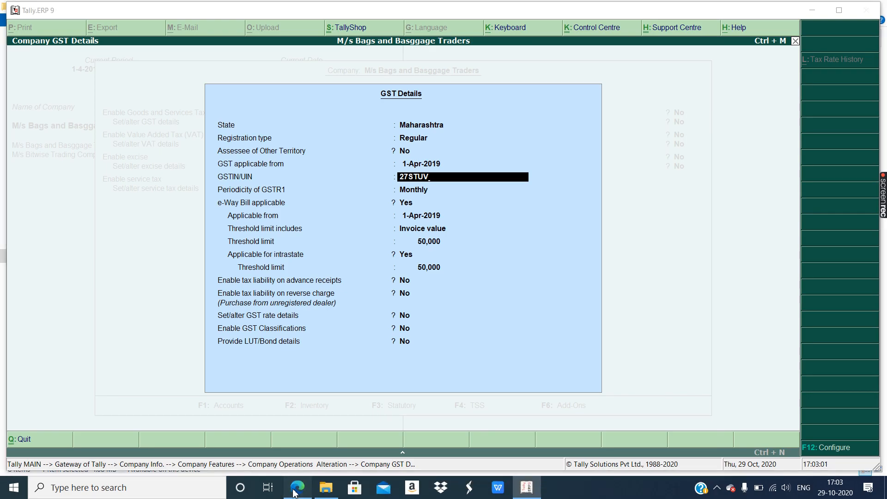
click(295, 493)
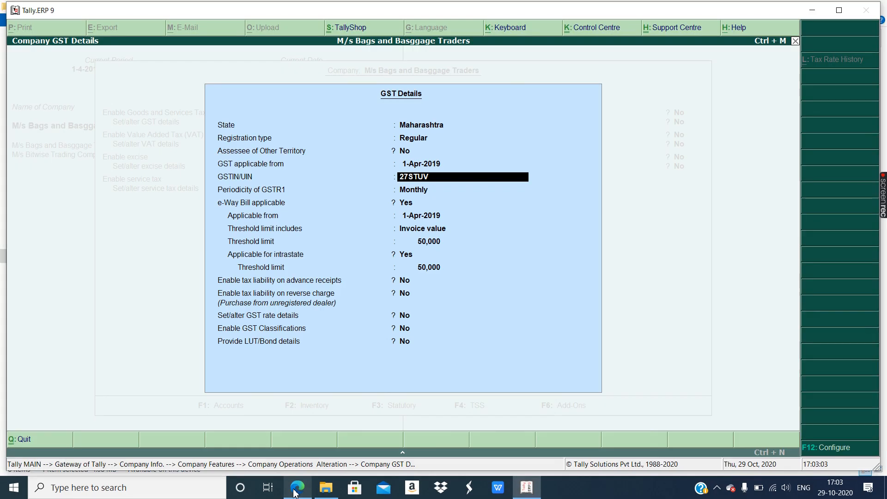
text(234)
click(294, 493)
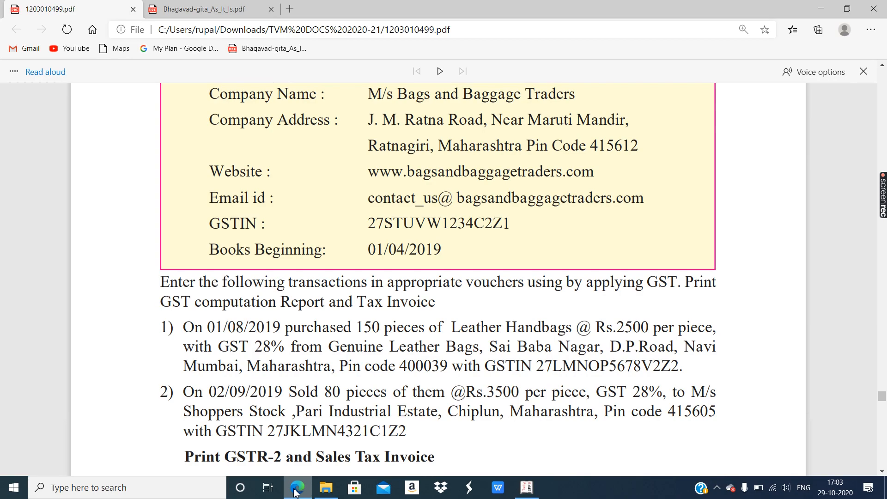
click(294, 493)
text(C)
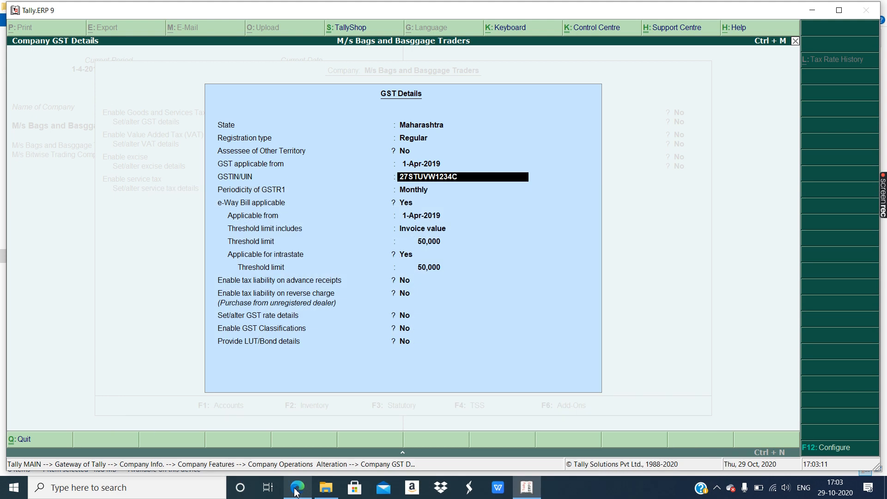
text(2Z1)
key(ctrl+a)
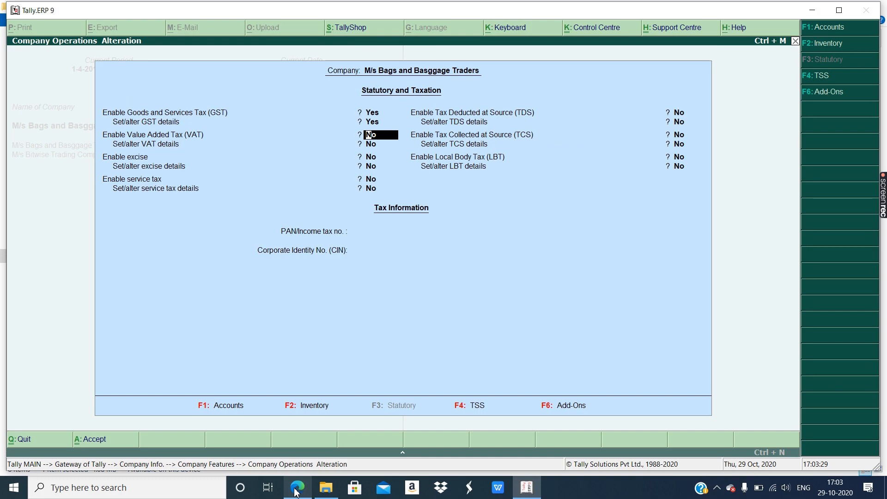
- Save the company's tax feature settings, then view the GST transactions in the assignment PDF
key(ctrl+a)
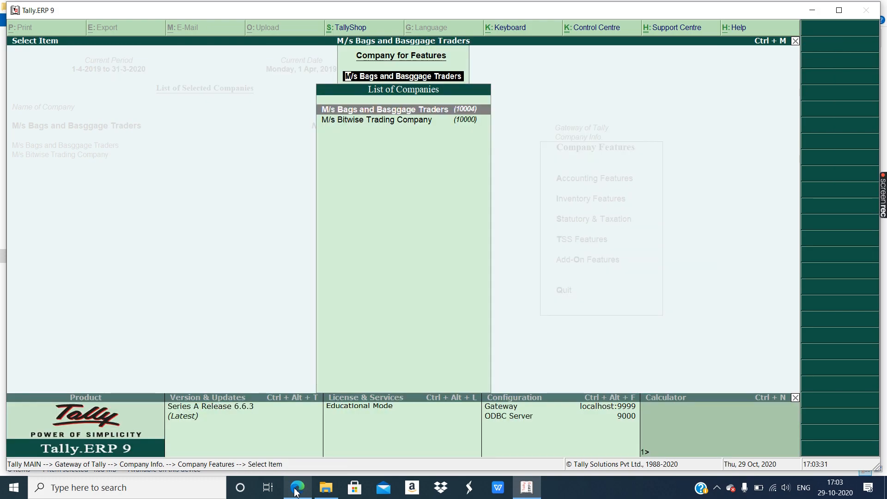
click(297, 489)
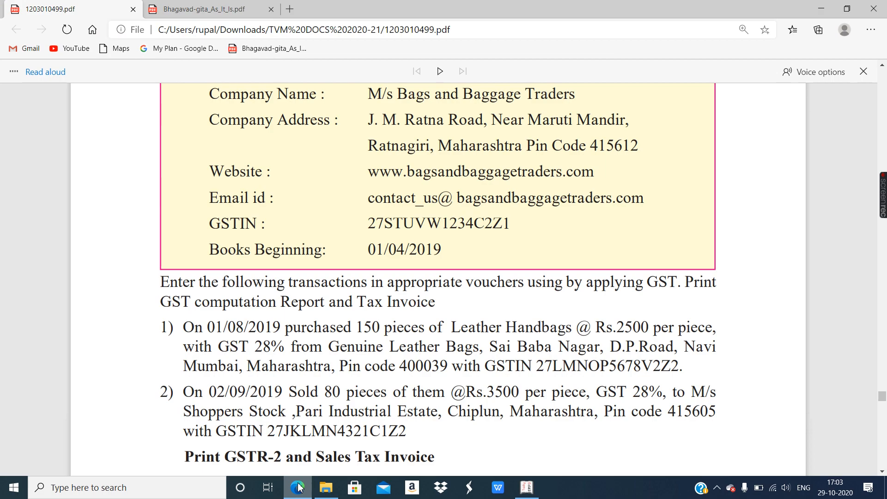
click(298, 487)
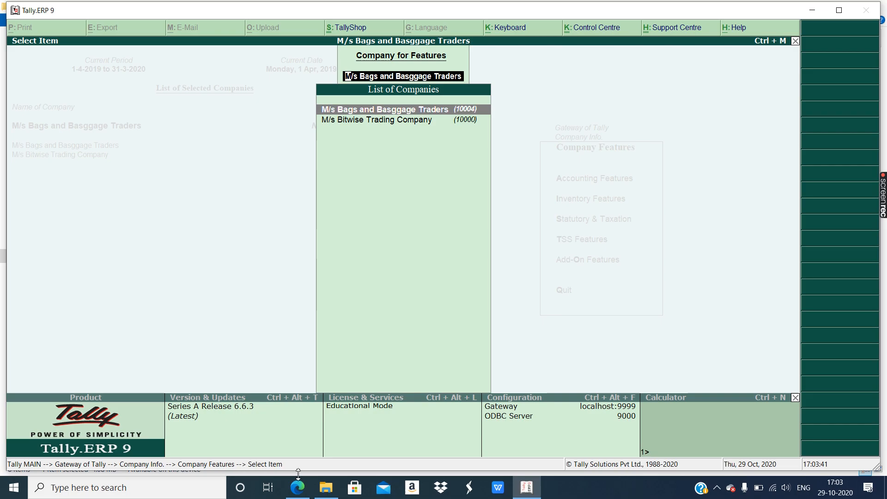
mouse_move(299, 493)
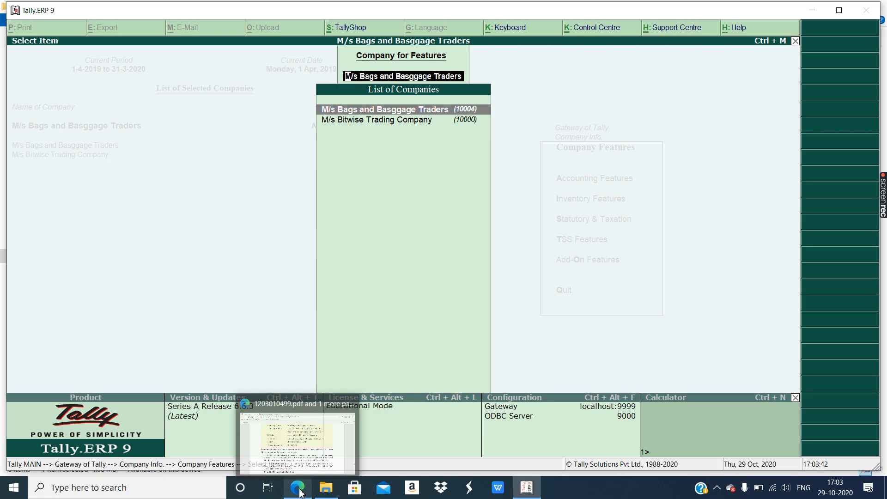
click(303, 462)
scroll(202, 226, down, 3)
drag(163, 158, 409, 300)
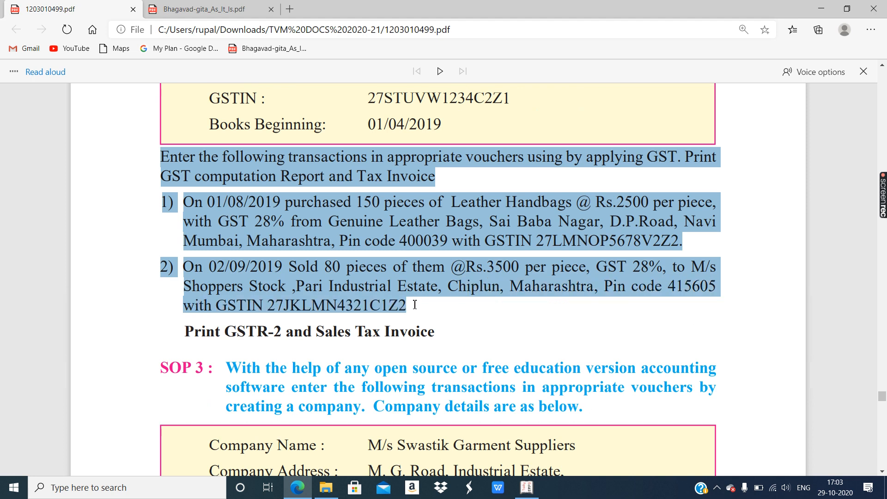
click(397, 275)
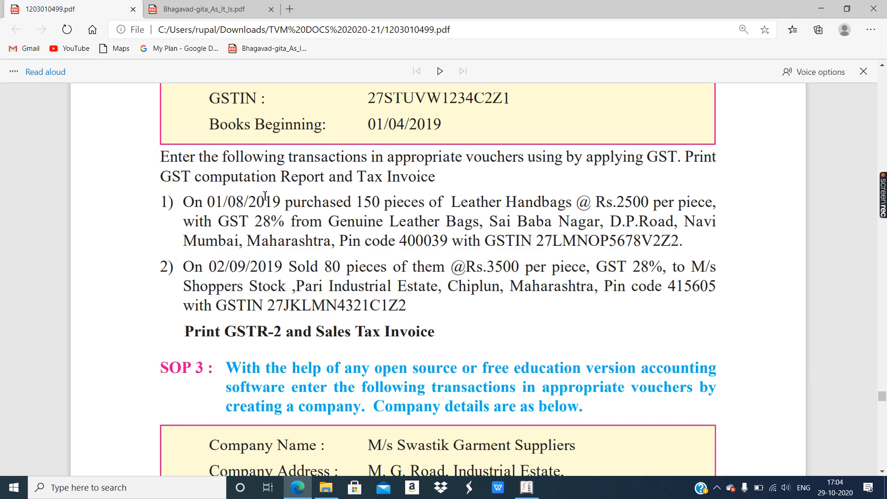
drag(202, 180, 439, 181)
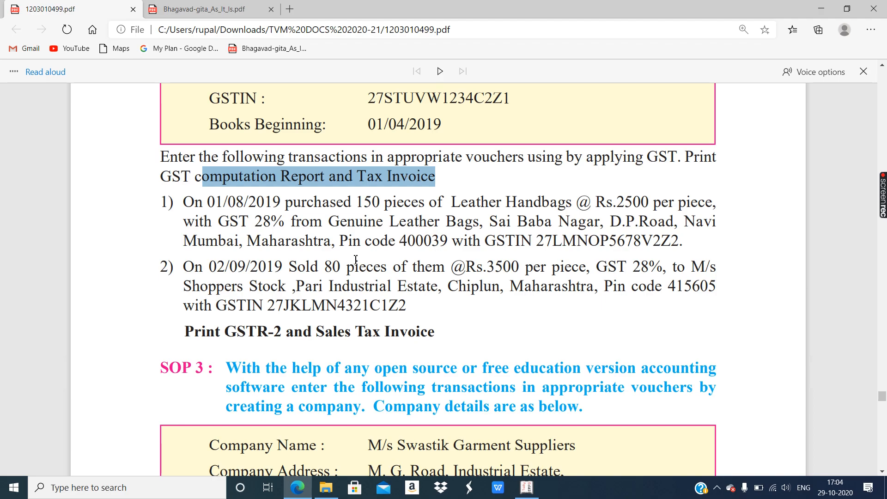
drag(221, 332, 434, 332)
click(424, 331)
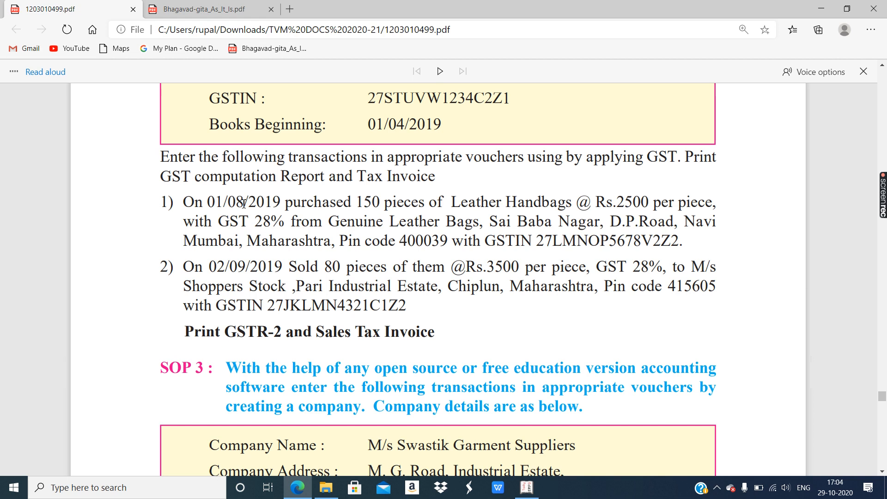
drag(281, 202, 347, 205)
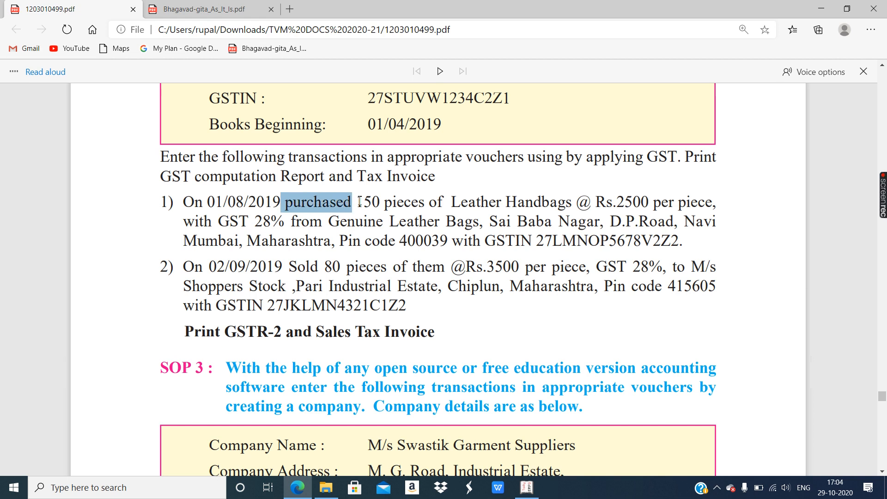
scroll(356, 222, up, 5)
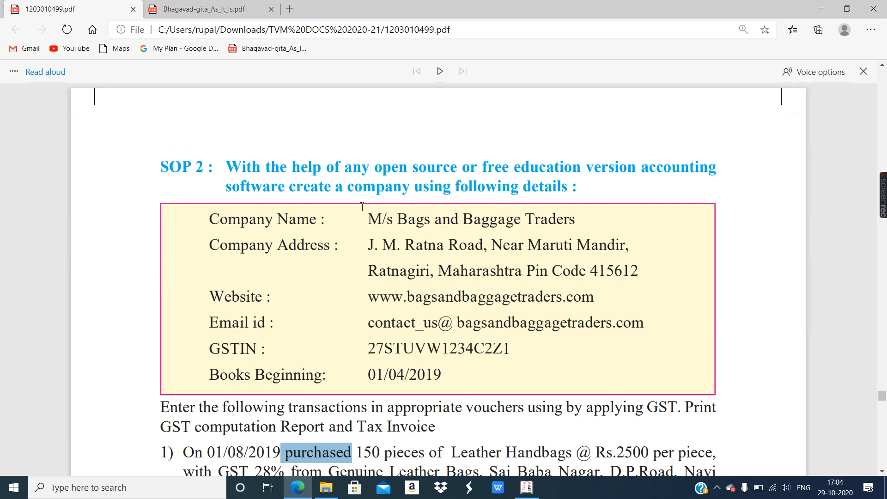
drag(367, 213, 518, 225)
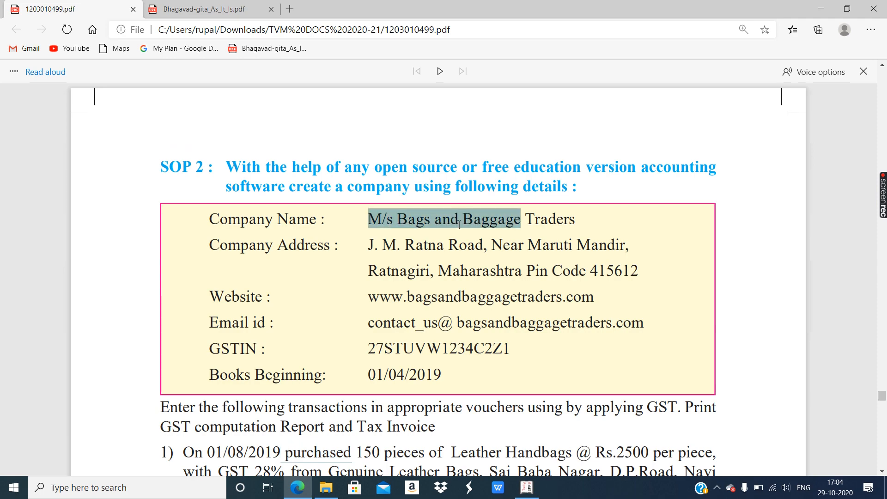
scroll(452, 240, down, 5)
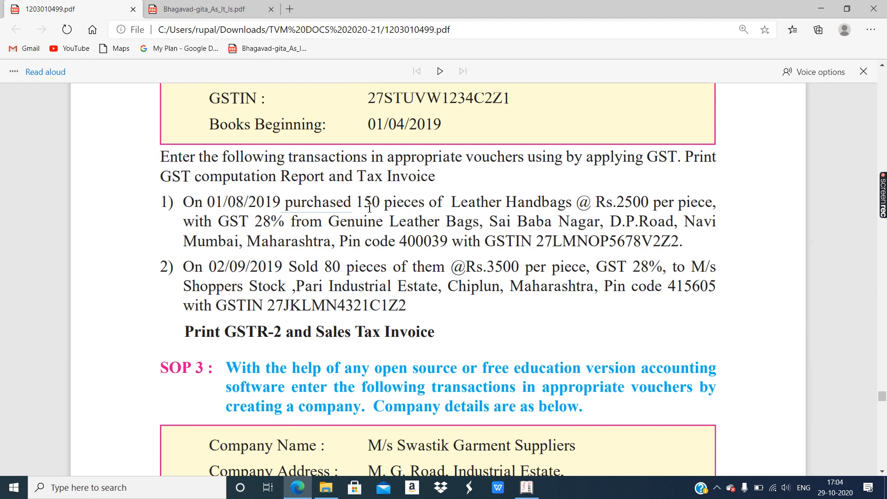
drag(357, 202, 647, 198)
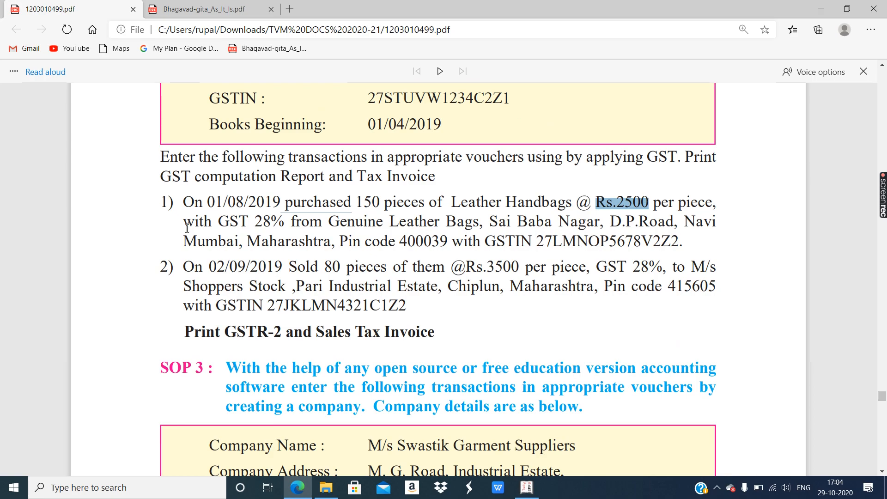
drag(219, 221, 284, 222)
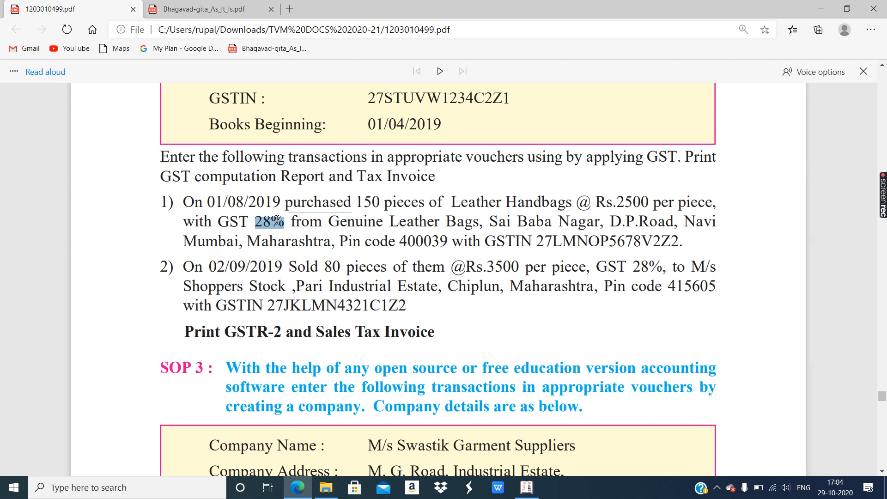
scroll(306, 307, up, 4)
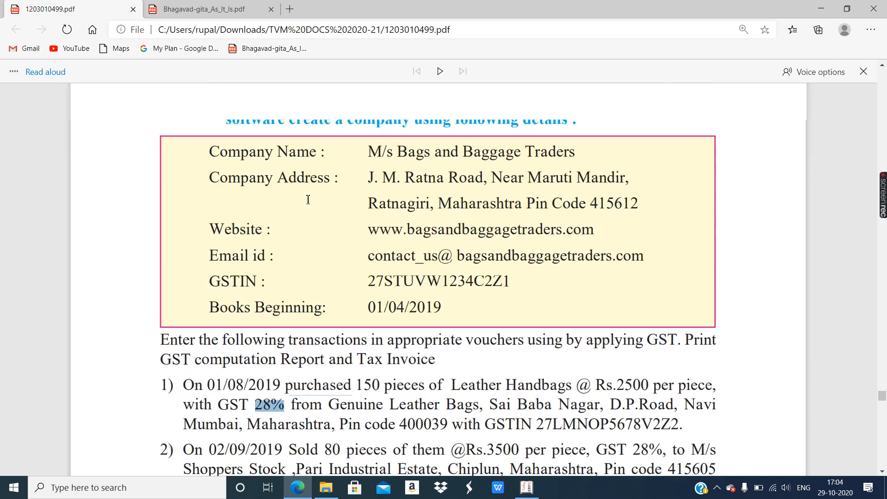
drag(394, 156, 535, 157)
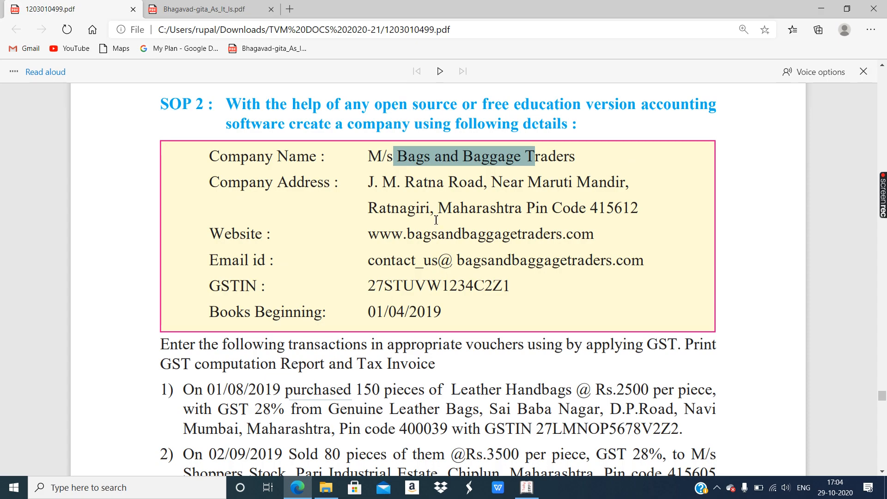
drag(438, 208, 527, 208)
scroll(515, 230, down, 1)
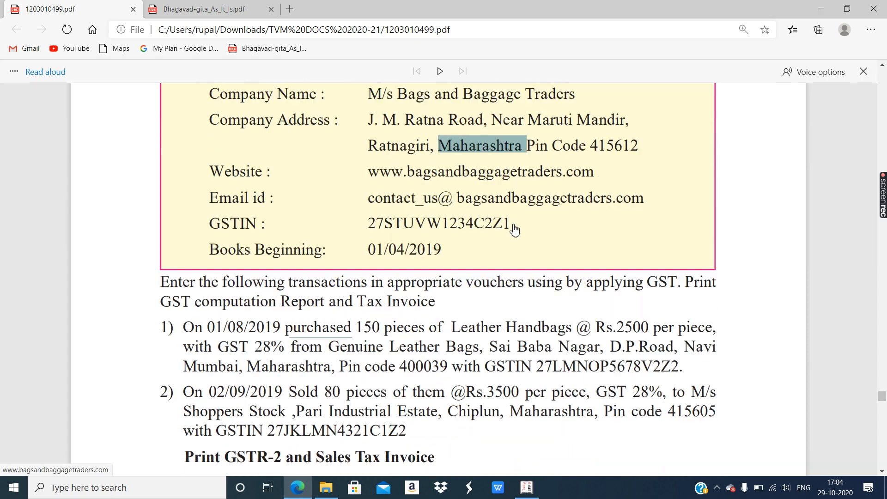
scroll(514, 229, down, 2)
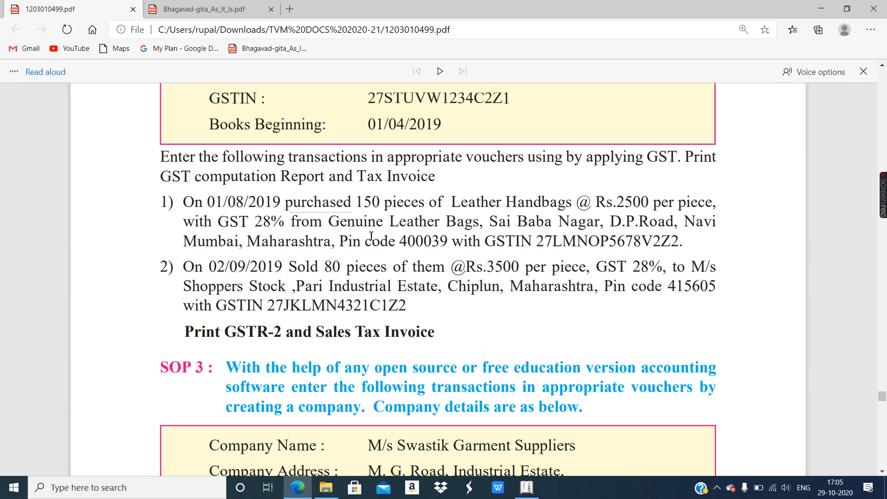
drag(257, 241, 325, 239)
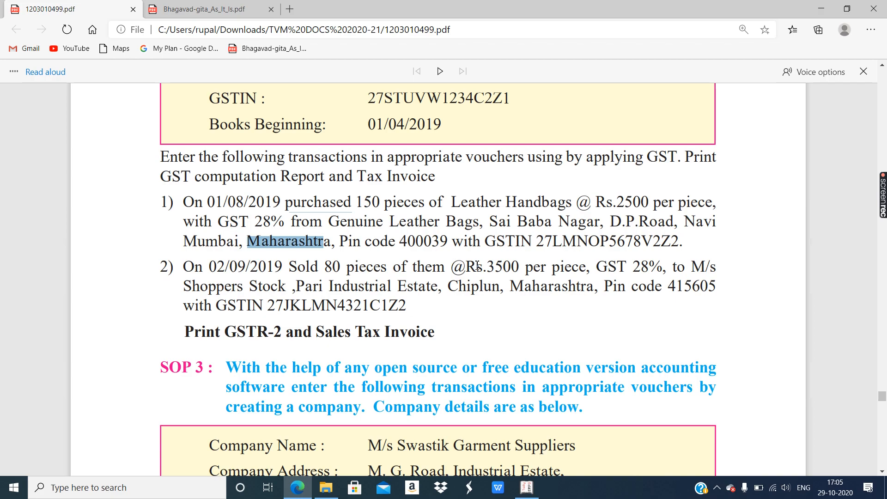
drag(518, 291, 616, 288)
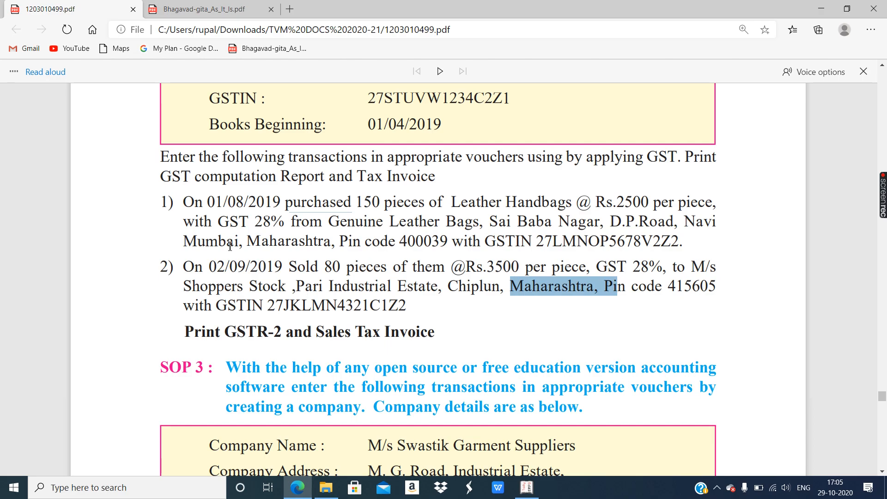
click(277, 225)
double_click(277, 225)
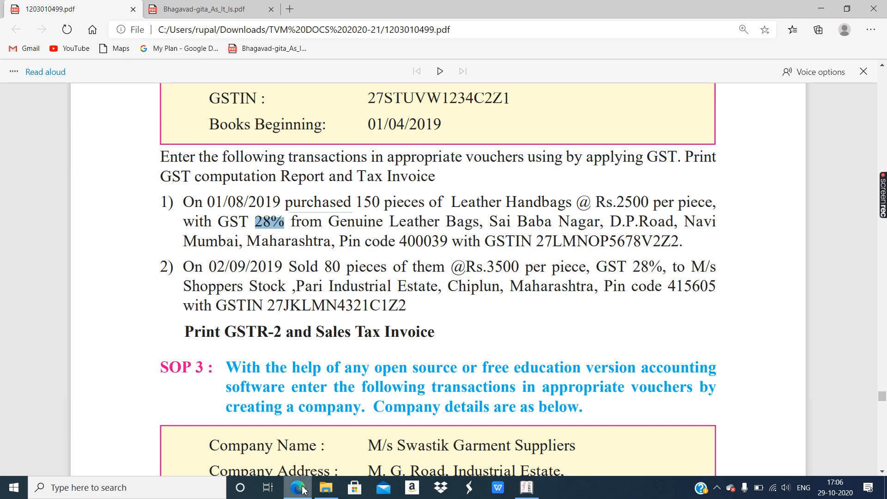
click(355, 220)
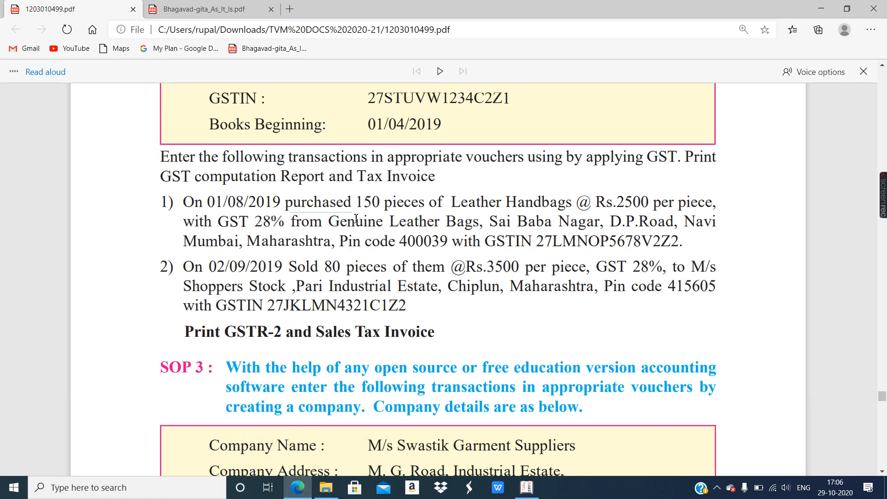
drag(267, 202, 412, 202)
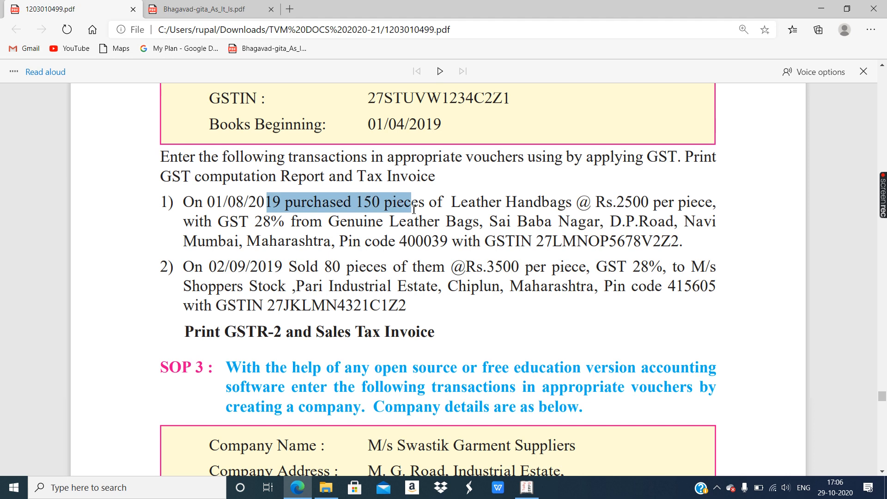
drag(469, 202, 566, 203)
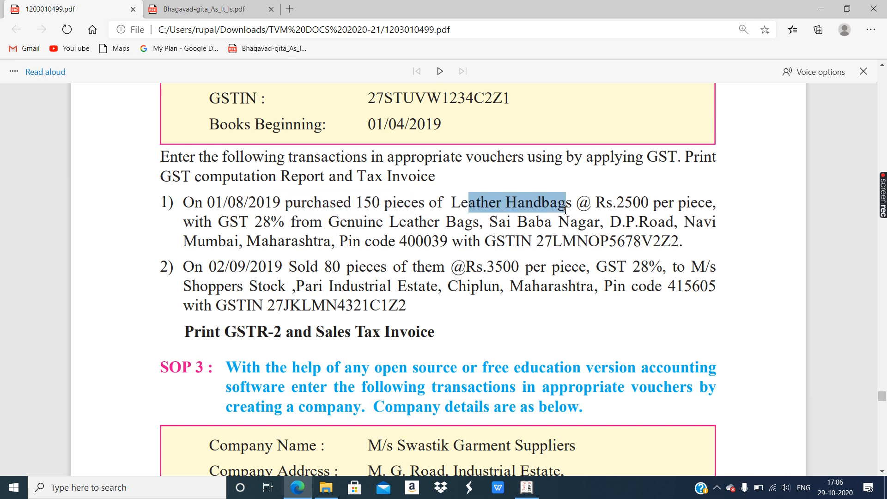
drag(333, 222, 687, 240)
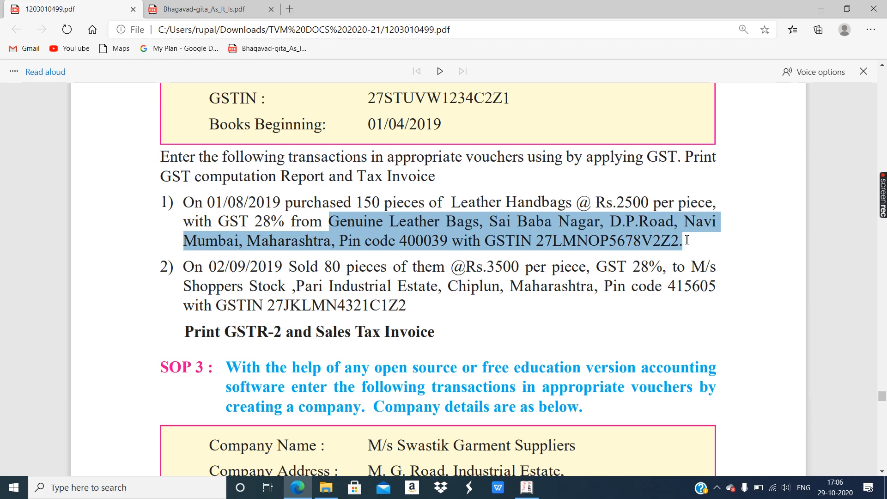
scroll(468, 208, down, 1)
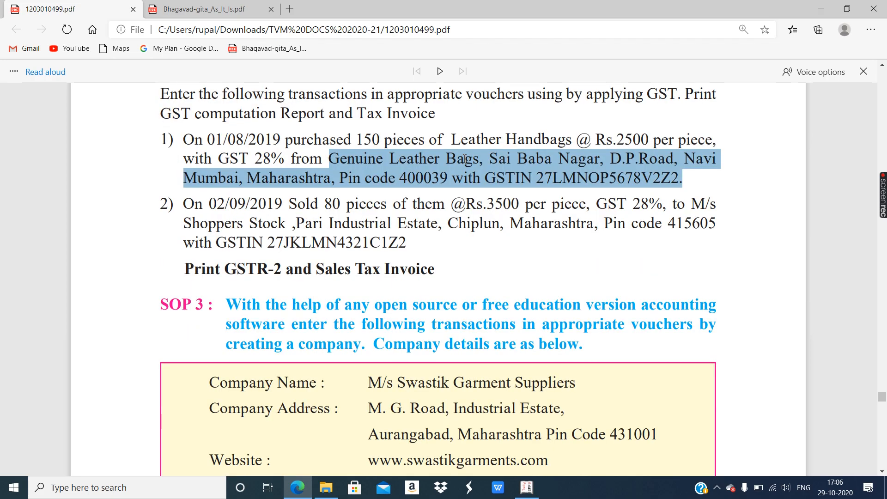
double_click(332, 203)
drag(488, 203, 524, 210)
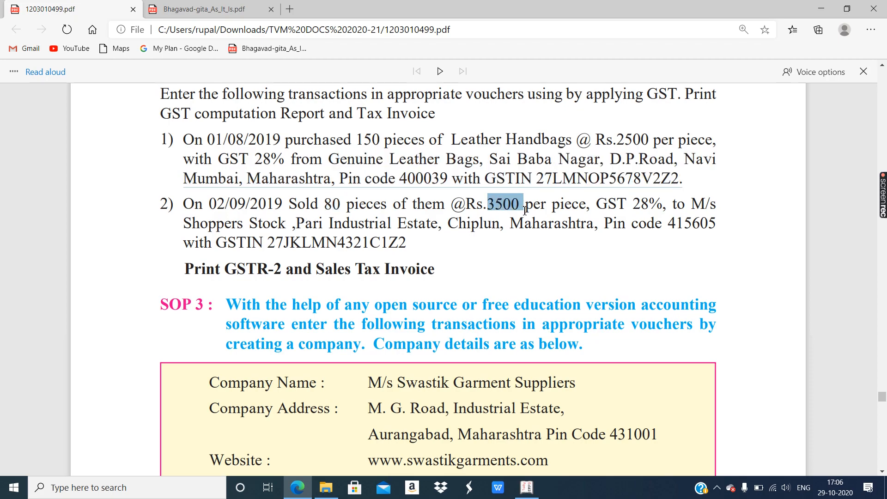
click(618, 140)
drag(618, 140, 650, 139)
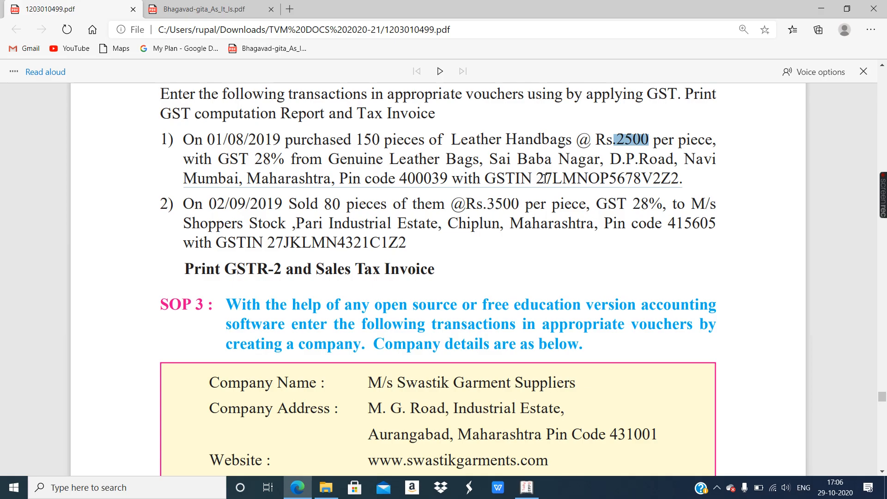
drag(488, 203, 525, 205)
drag(633, 203, 664, 204)
drag(296, 223, 524, 225)
drag(382, 243, 421, 245)
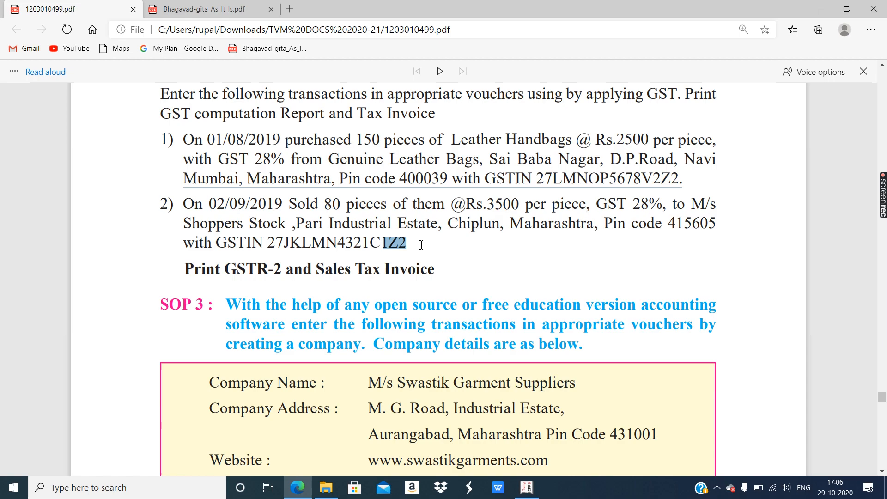
click(443, 235)
click(525, 489)
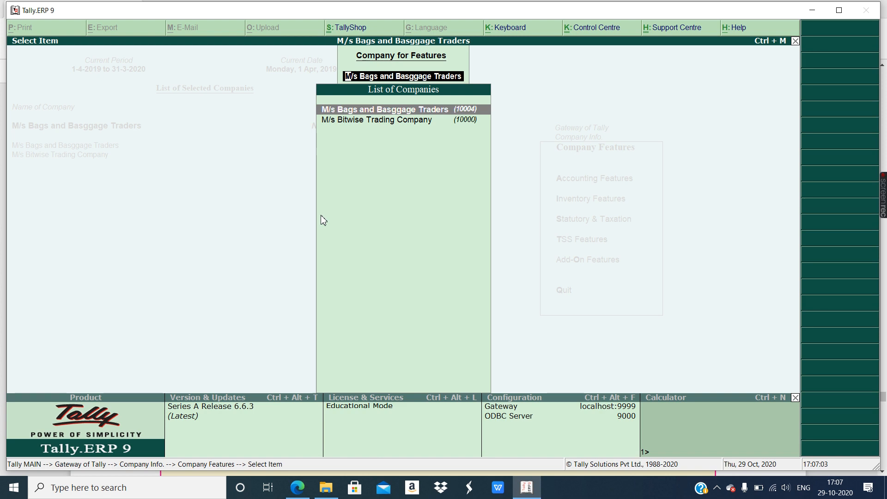
- Escape back to the Gateway of Tally and go to Accounts Info. > Ledgers
key(Escape)
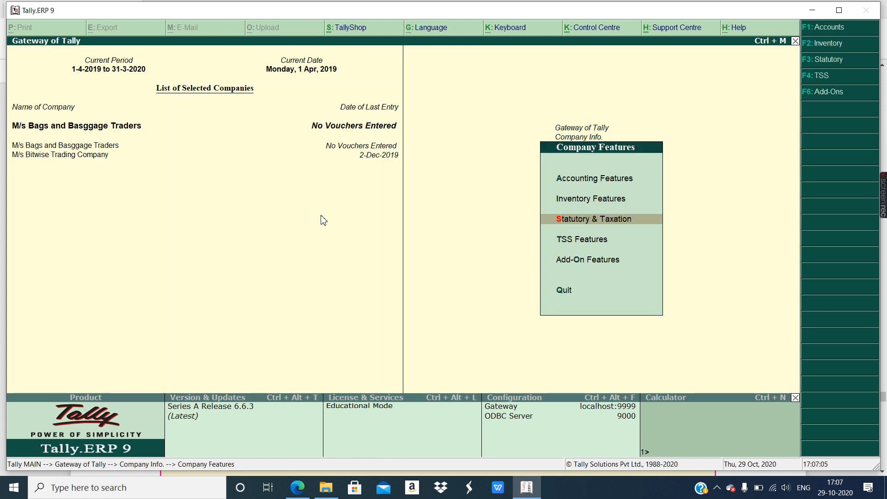
key(Escape)
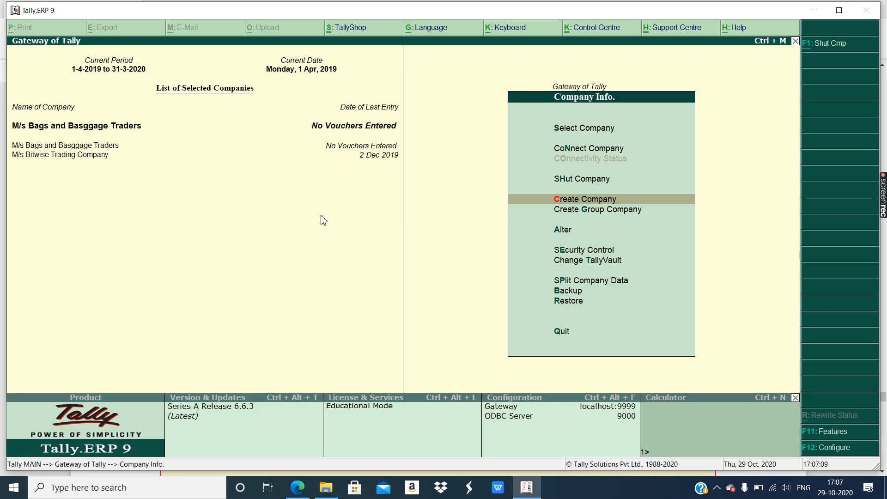
key(Escape)
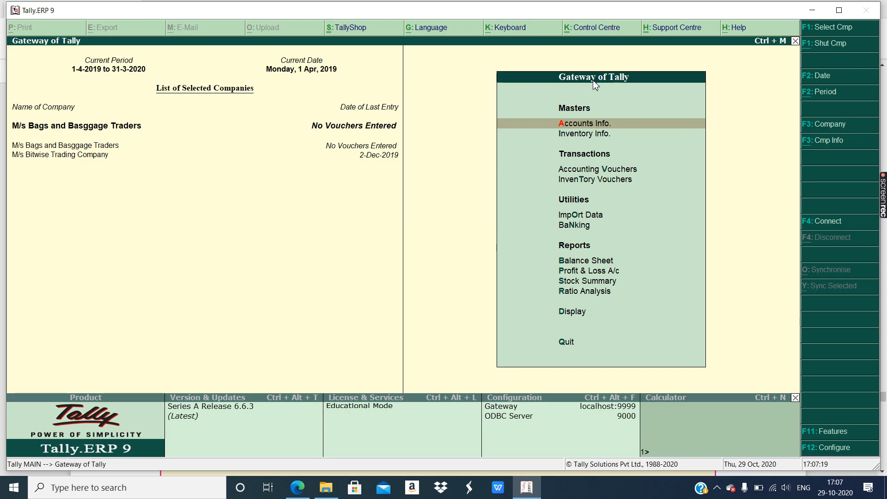
key(Return)
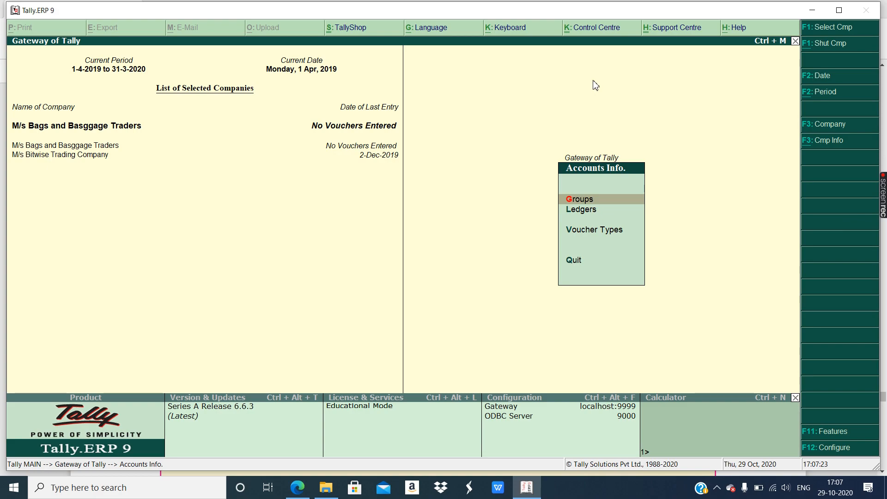
key(l)
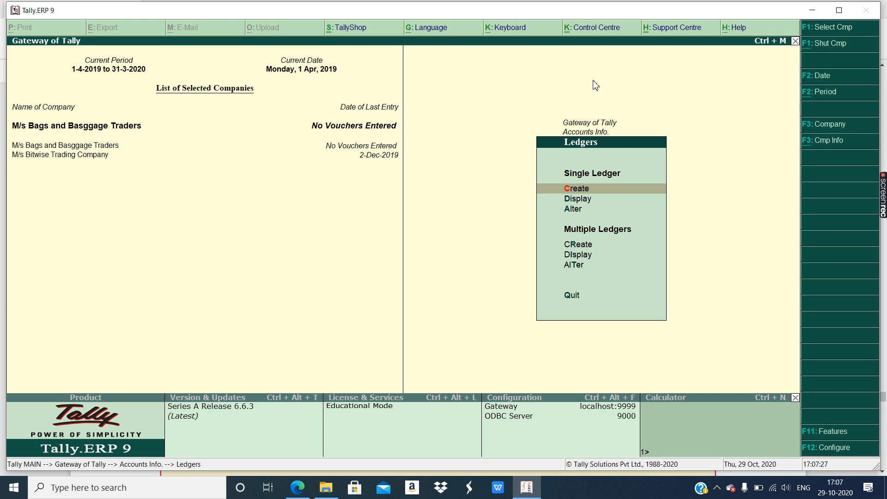
- Create a new single ledger named 'Purchase Handbags Account'
key(c)
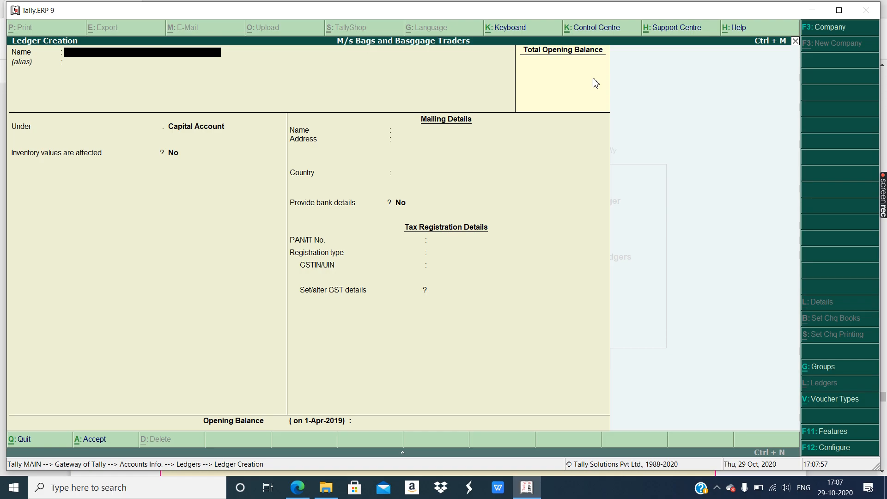
text(Purcha)
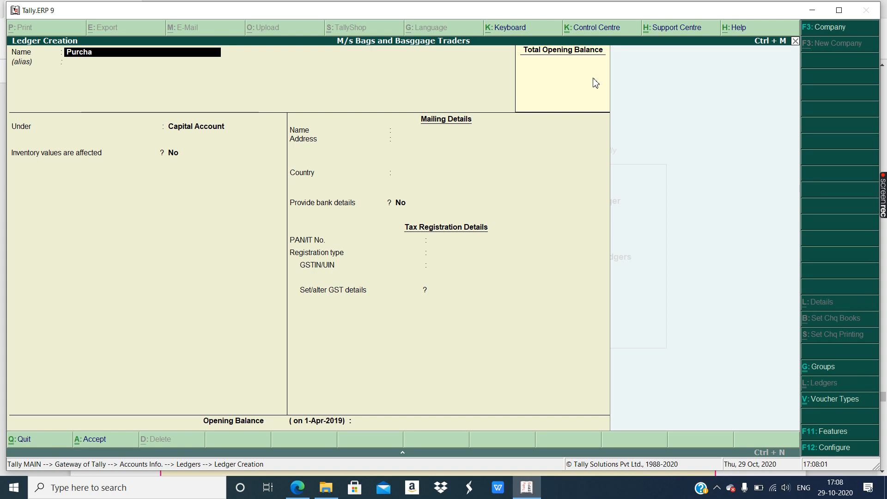
text(se H)
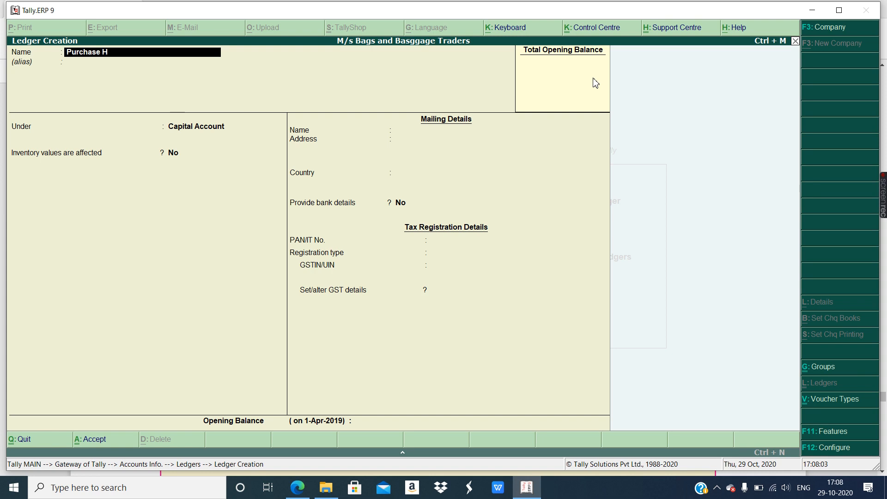
text(andb)
key(BackSpace)
text(ndbags)
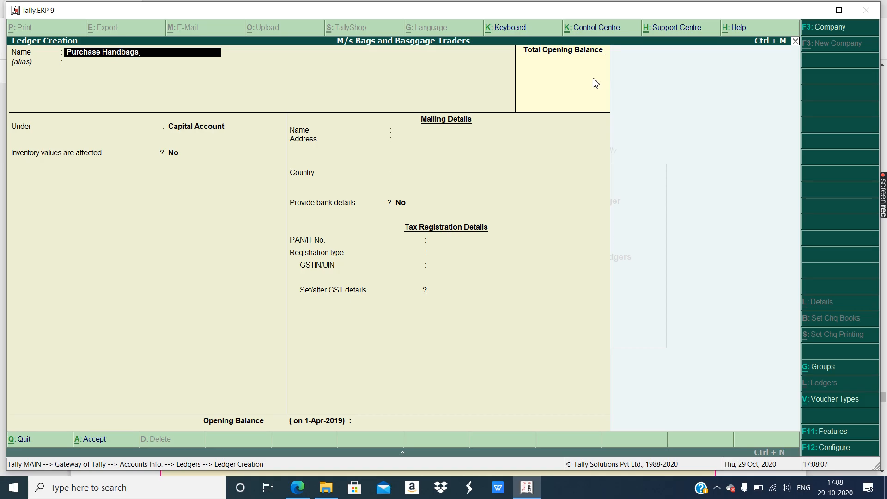
text( Account)
key(Return)
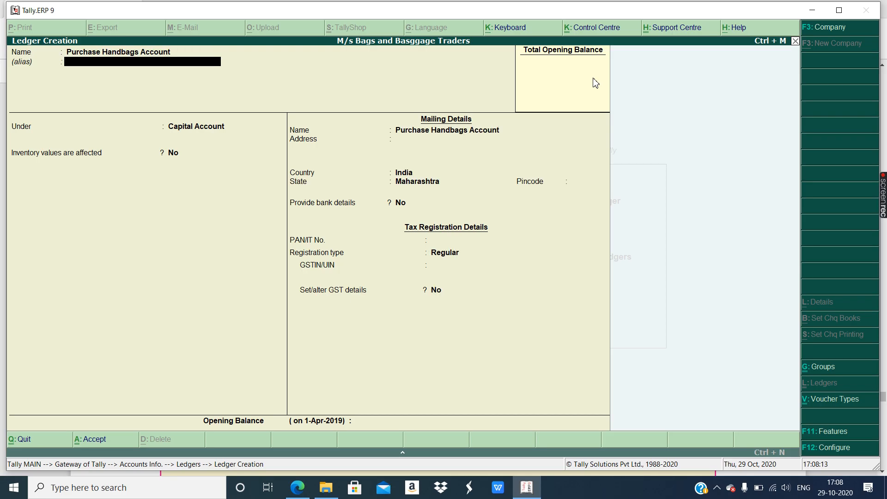
- Place the ledger under Purchase Accounts with inventory affected and GST Applicable, then open GST details
key(Return)
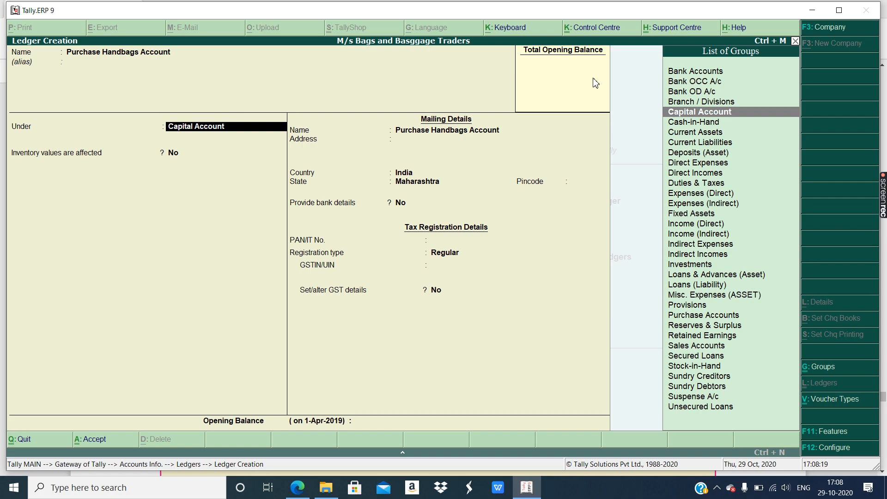
text(P)
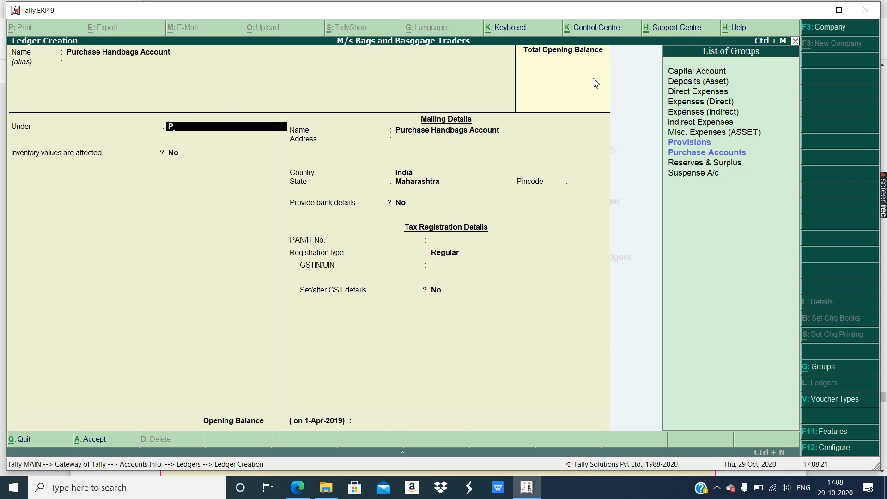
key(Down)
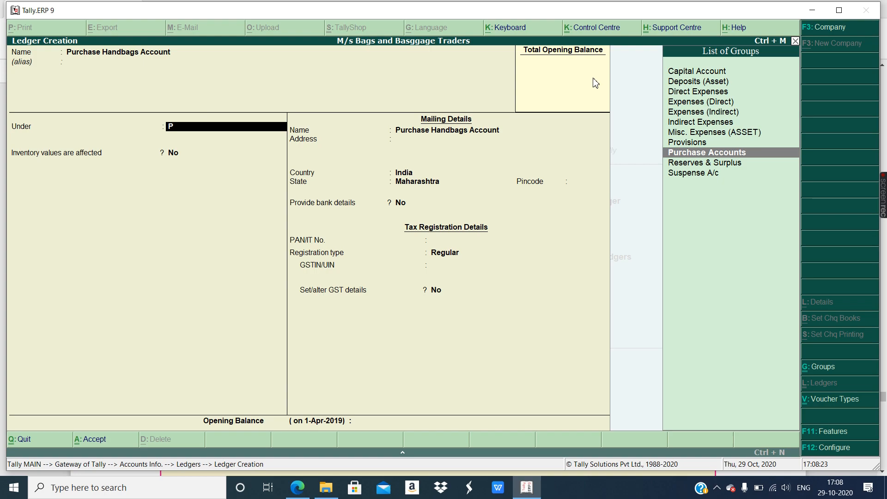
key(Return)
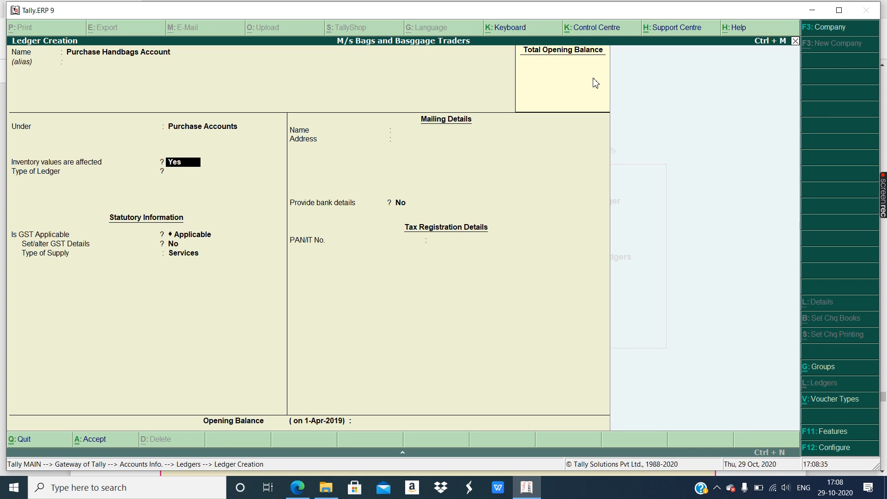
key(Return)
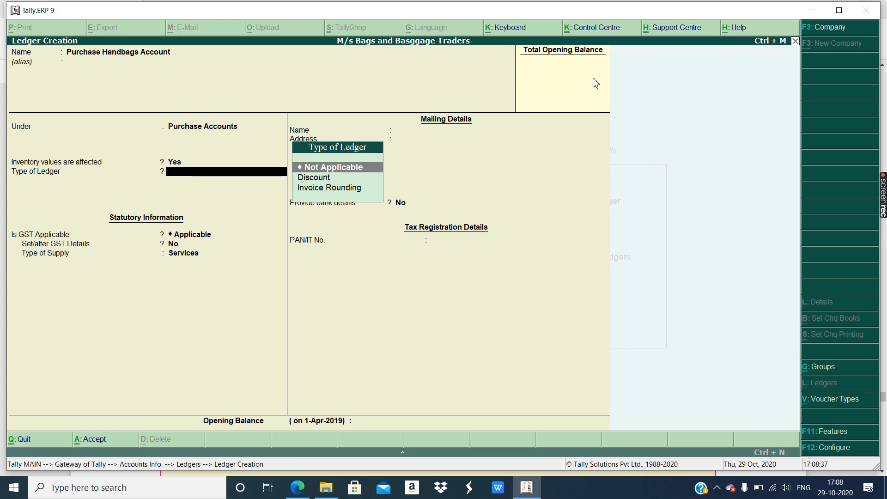
key(Return)
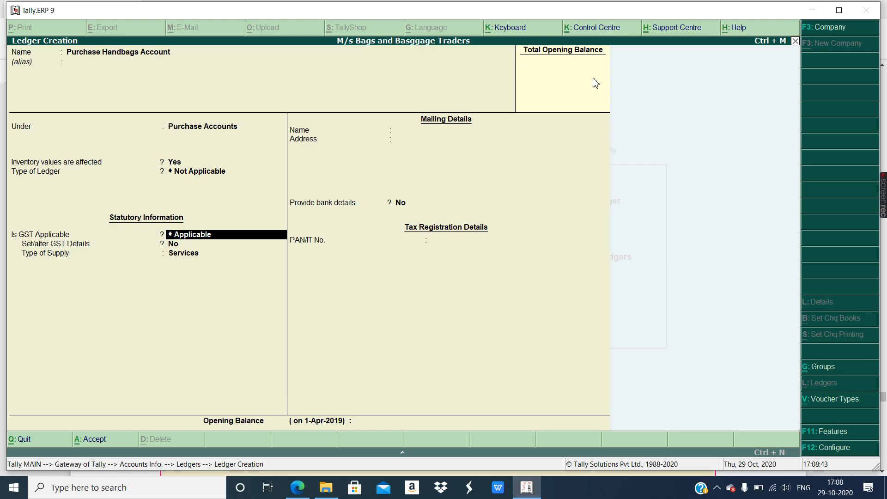
key(Return)
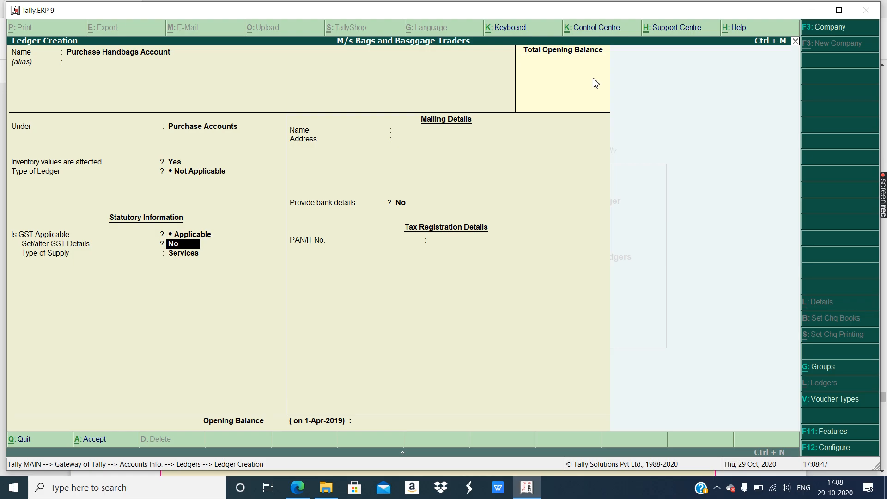
text(yes)
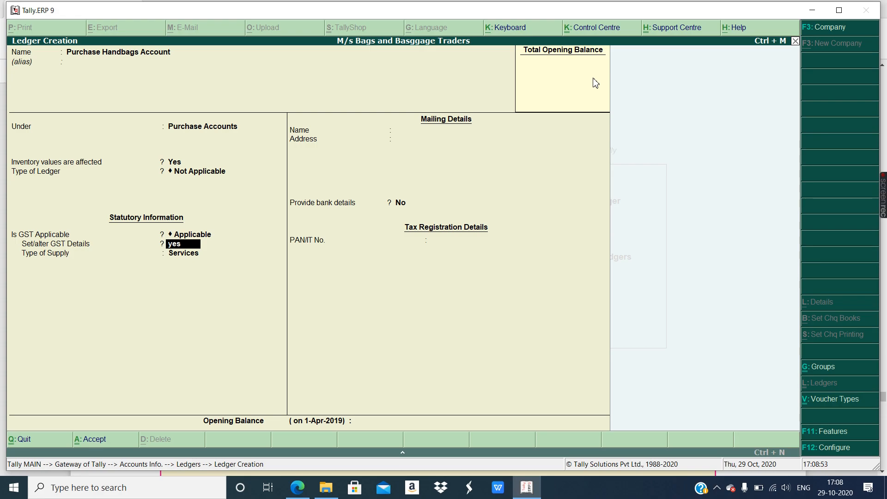
key(Return)
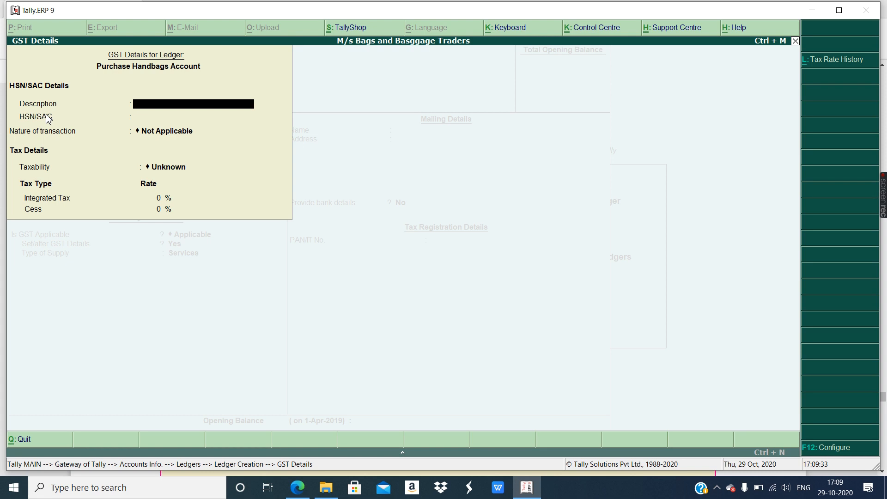
- Open the F12 Configure options for the ledger's GST details
click(832, 451)
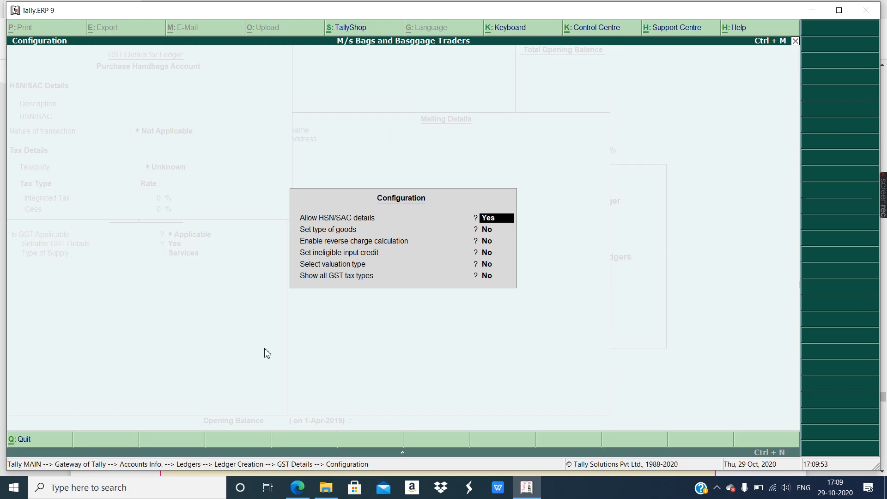
- Set Allow HSN/SAC details to Yes and accept the configuration
key(BackSpace)
text(y)
key(ctrl+a)
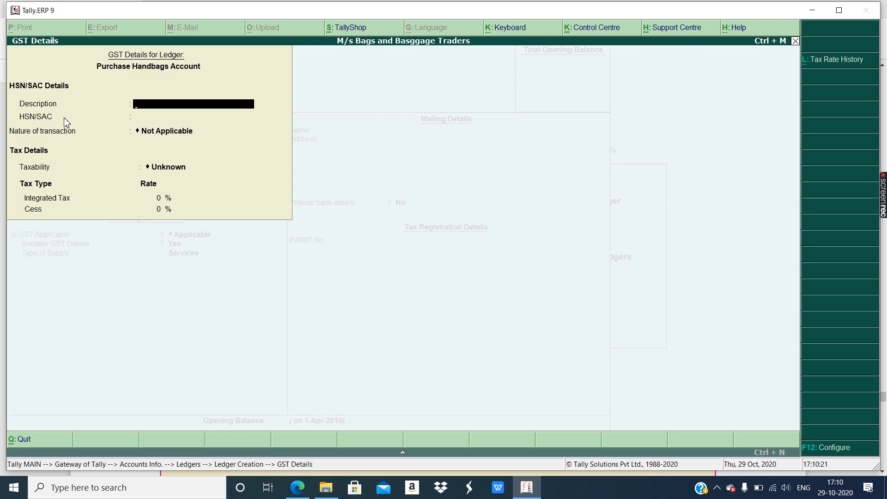
- Enter the description Leather Handbag and HSN/SAC code 42022110
text(Leather Handbag)
key(Return)
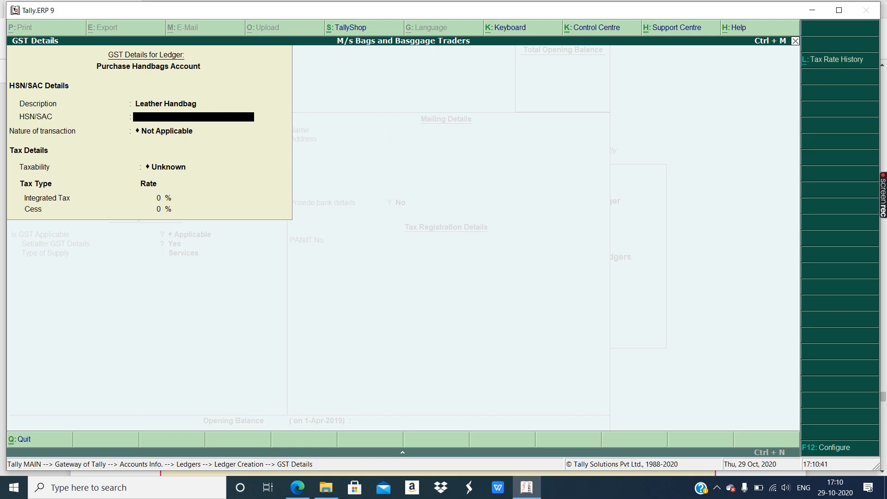
text(420)
text(22110)
key(Return)
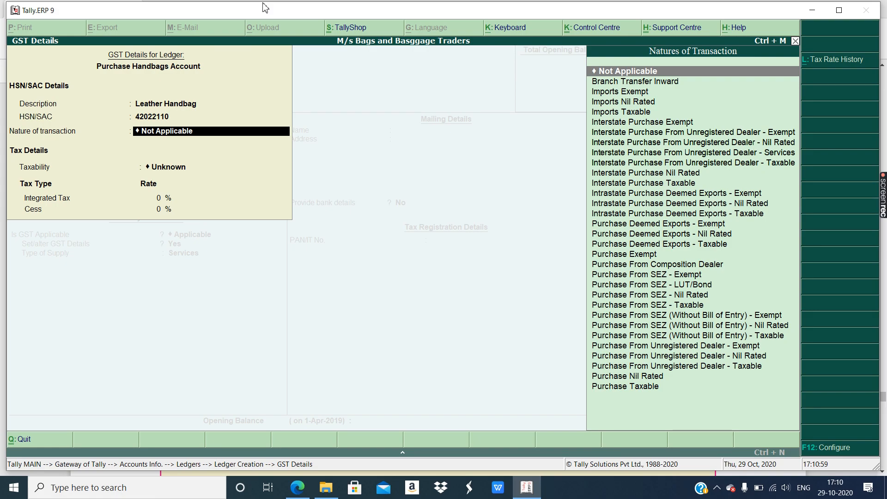
- Set nature of transaction to Purchase Taxable with 28% integrated tax and accept
text(P)
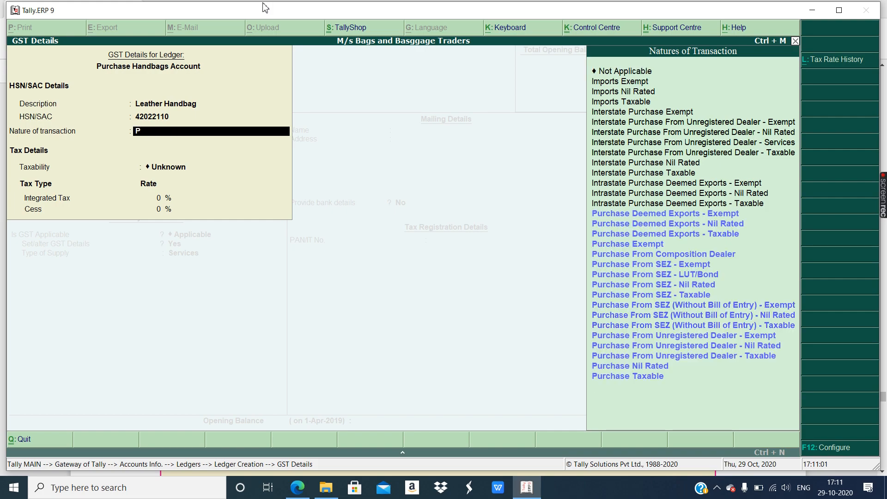
text(ur)
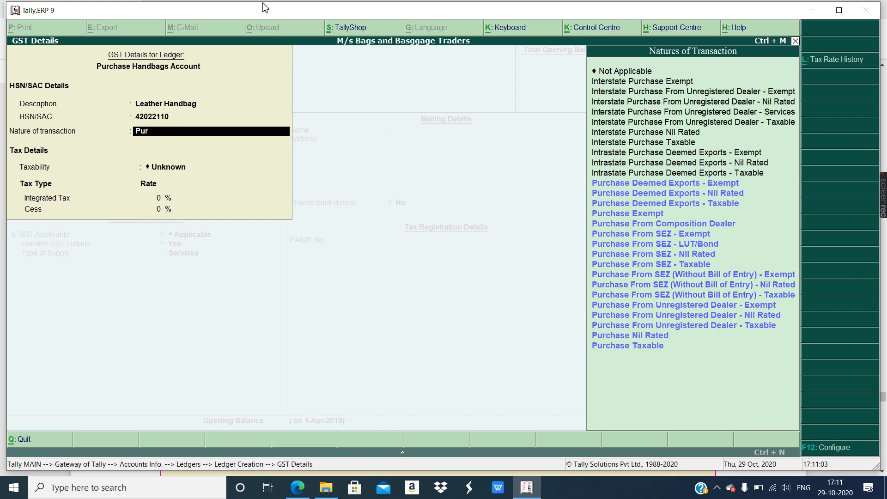
text(chase Tax)
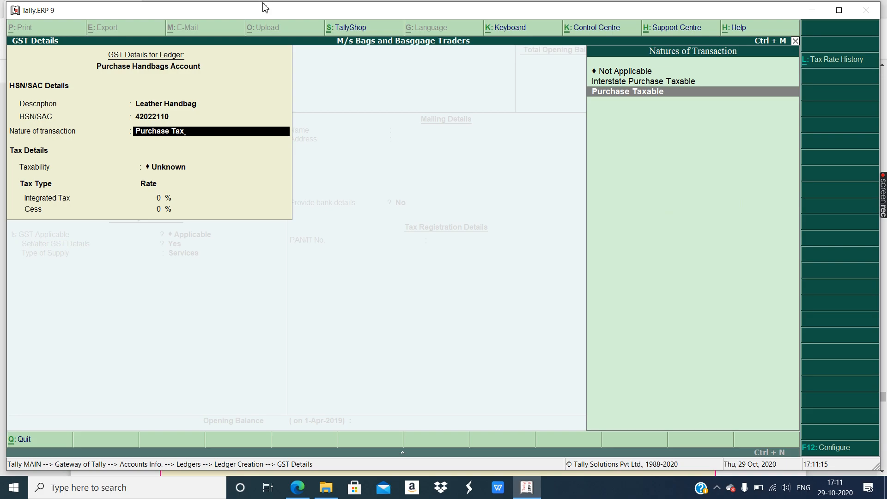
key(Return)
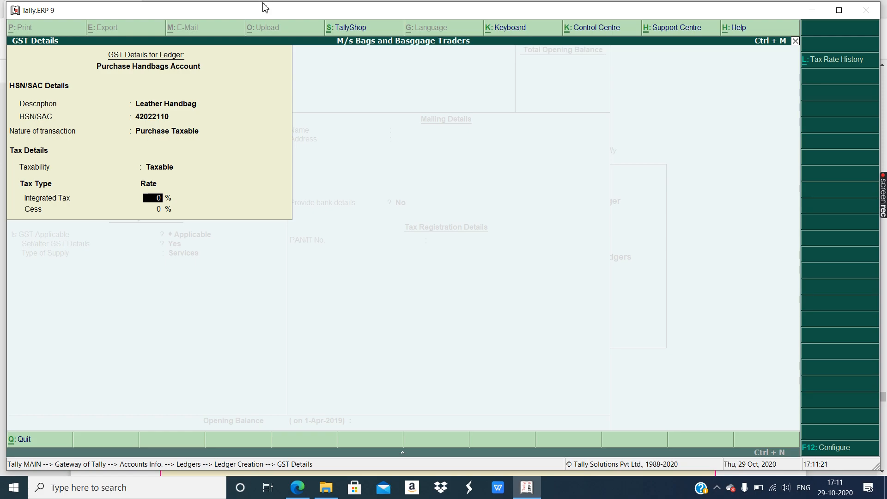
text(28)
key(ctrl+a)
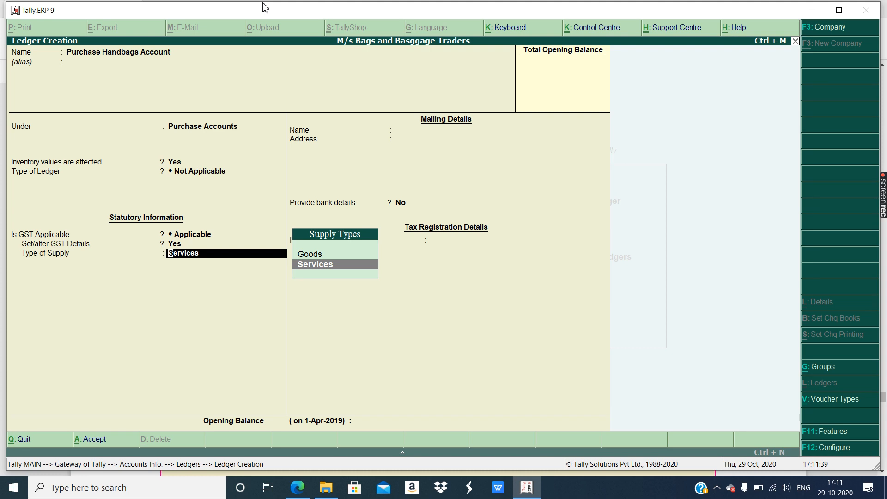
- Choose Goods as the type of supply and save the Purchase Handbags Account ledger
key(Up)
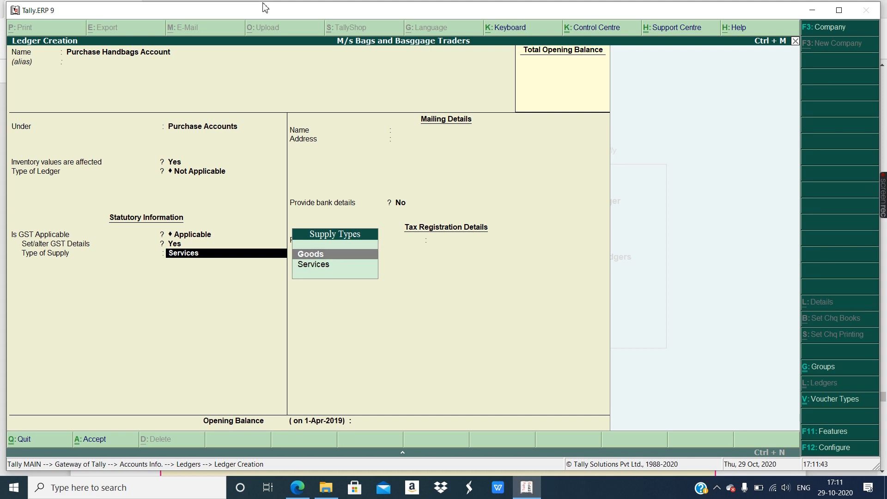
key(Return)
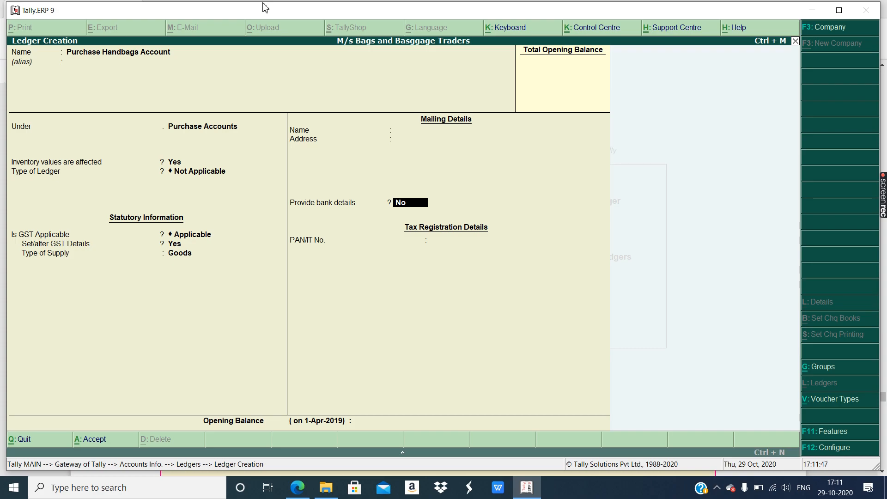
key(ctrl+a)
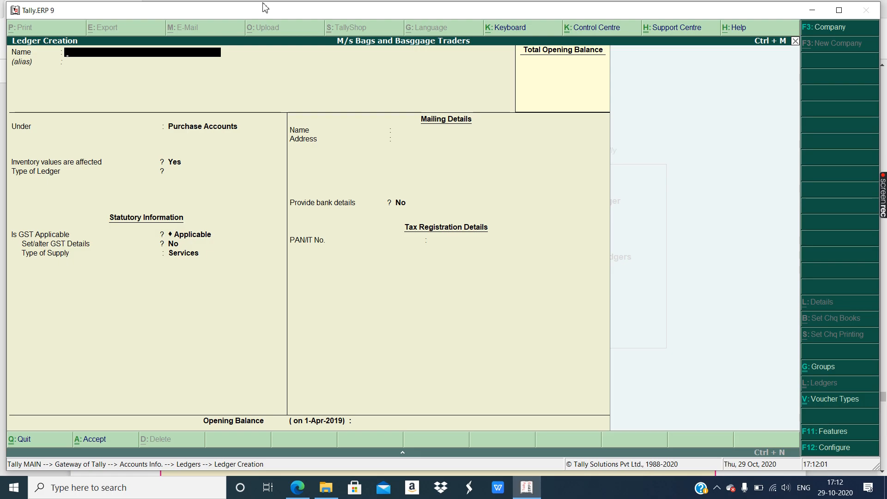
- Name the new ledger 'Sale Handbags Account' and place it under Sales Accounts
text(Sale Handbad)
key(BackSpace)
text(g)
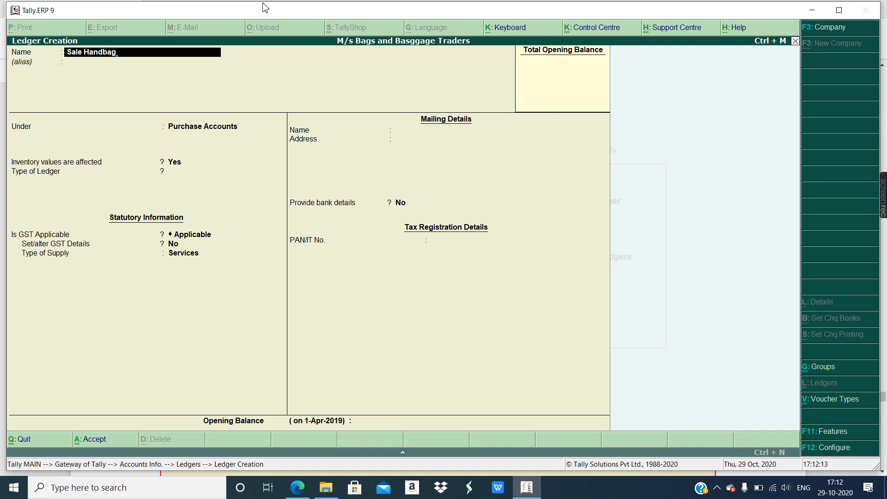
text(s Account)
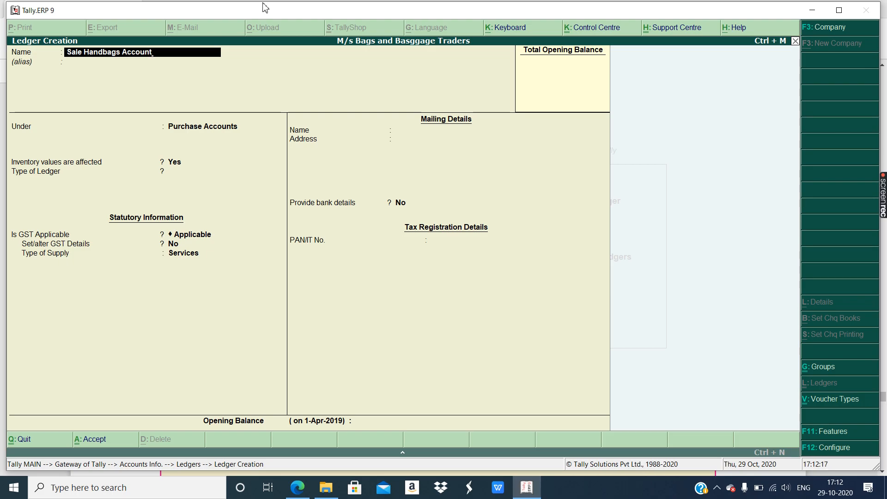
key(Return)
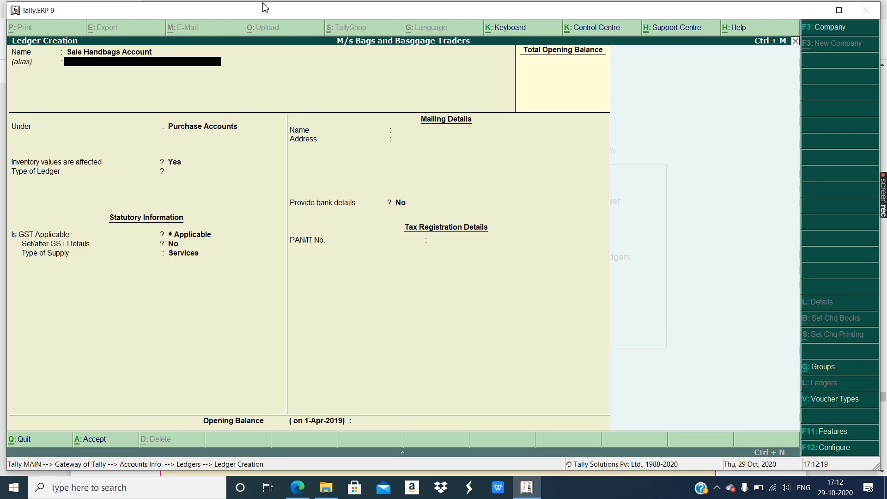
key(Return)
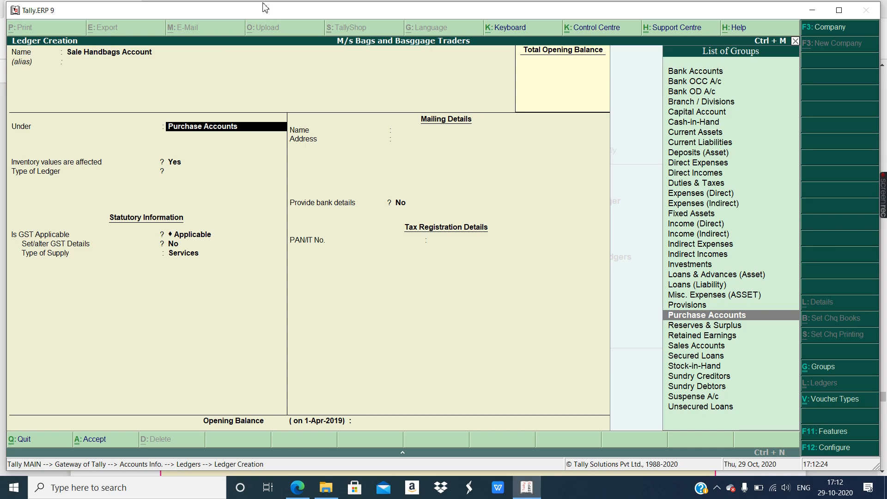
text(Sales)
key(Return)
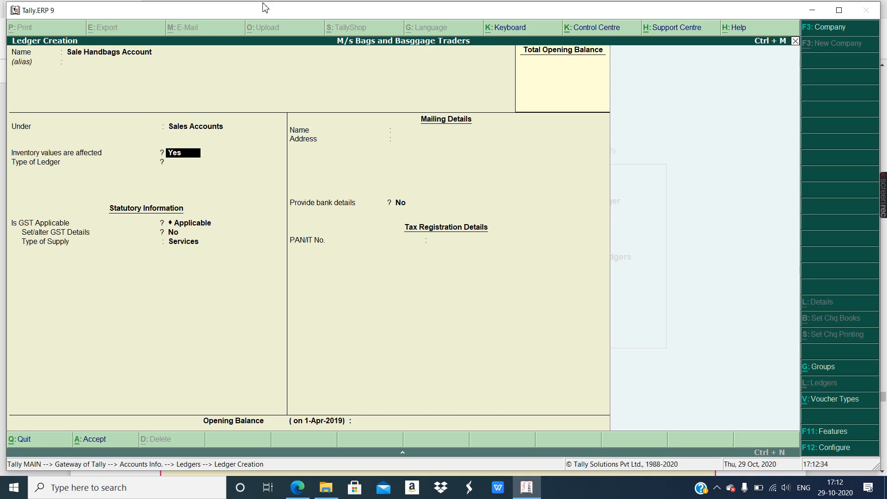
- Keep inventory affected and GST Applicable, then open the ledger's GST details
key(Return)
key(Return)
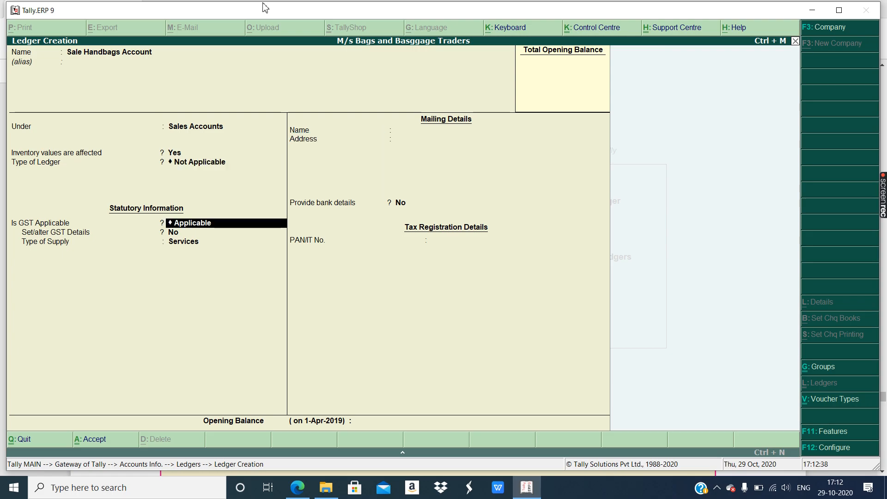
key(Return)
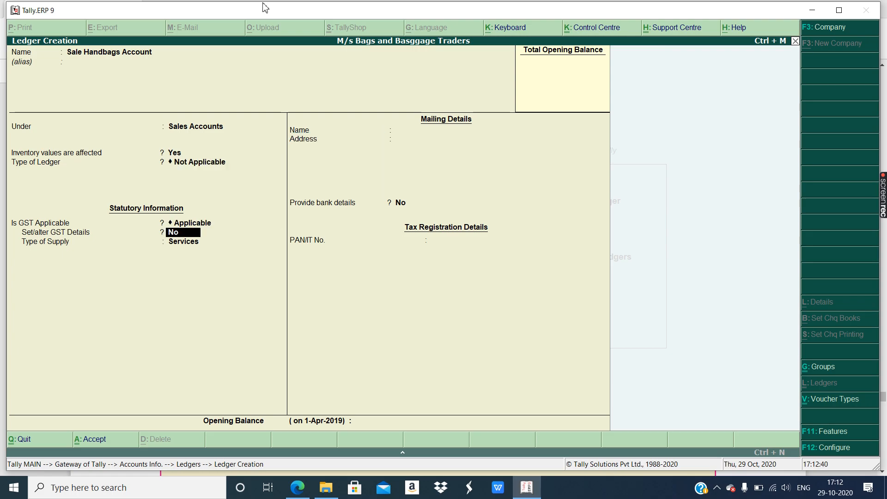
text(yes)
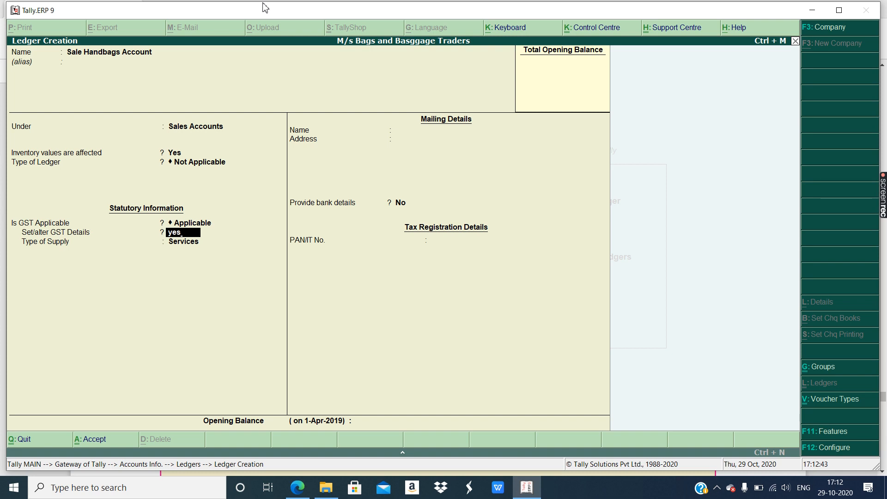
key(Return)
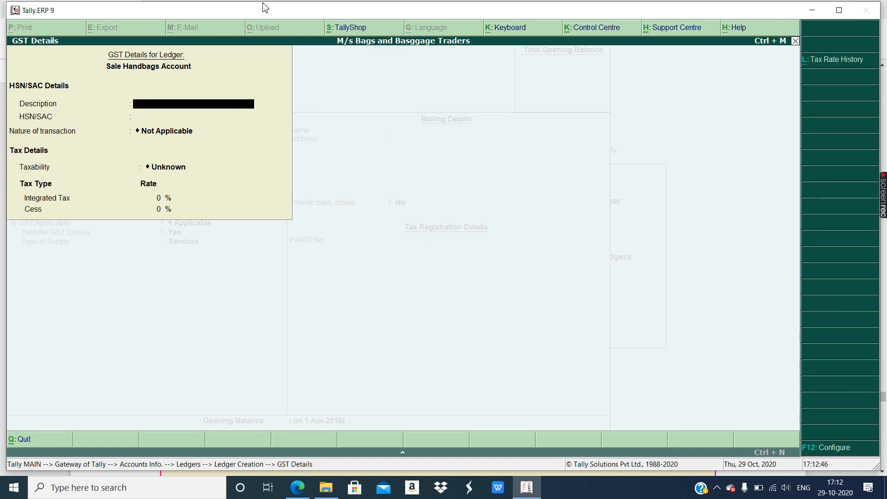
- Enter GST details: description Leather Handbag, HSN 42022110, nature Sales Taxable, integrated tax 28%
text(Leather Han)
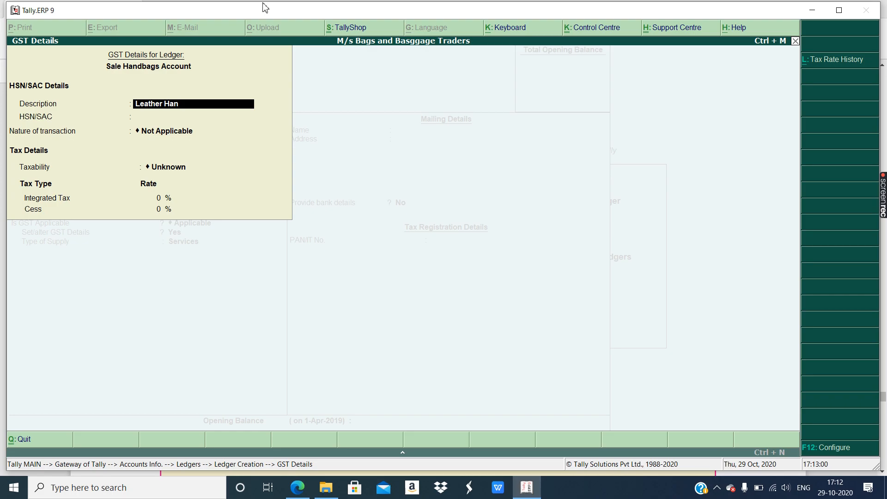
text(dbag)
key(Return)
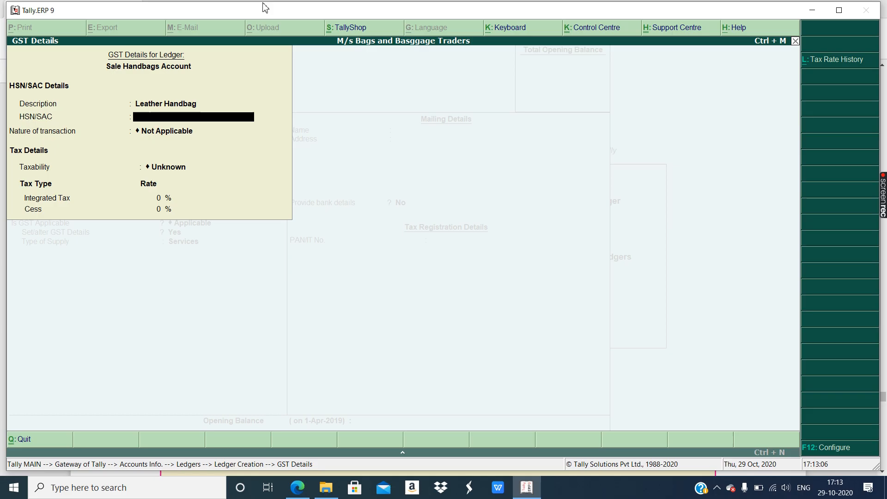
text(42022110)
key(Return)
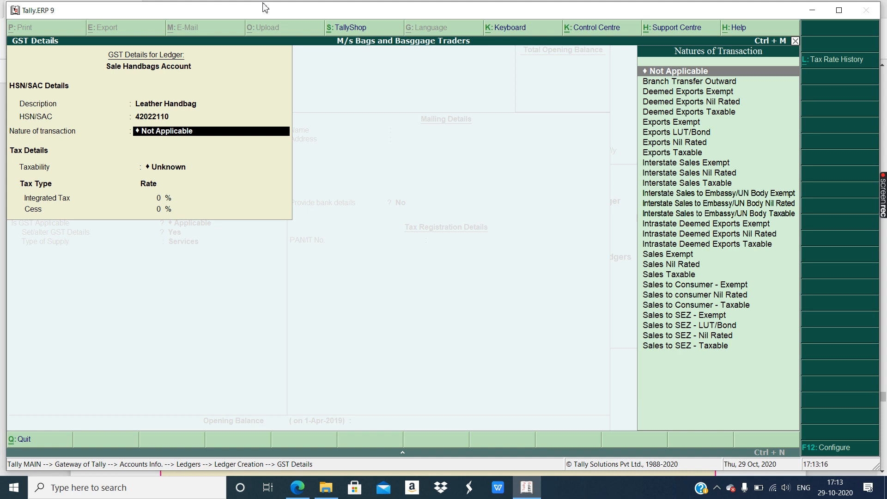
text(Sales Tax)
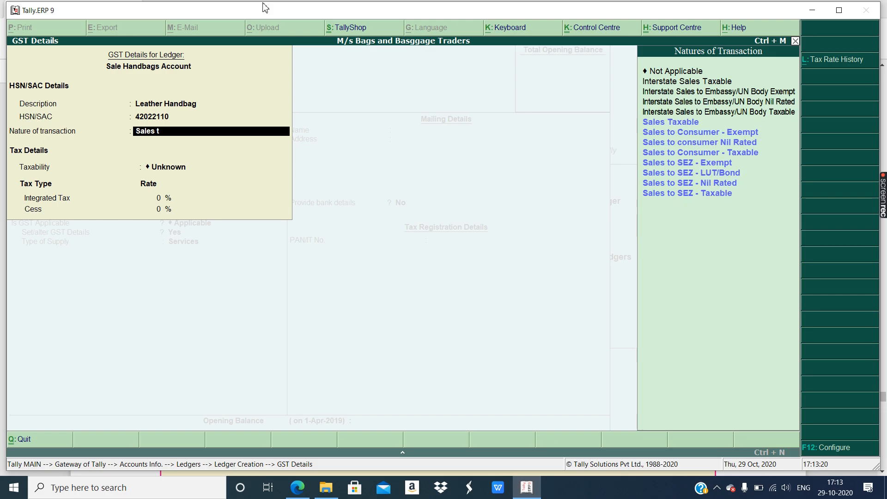
key(Return)
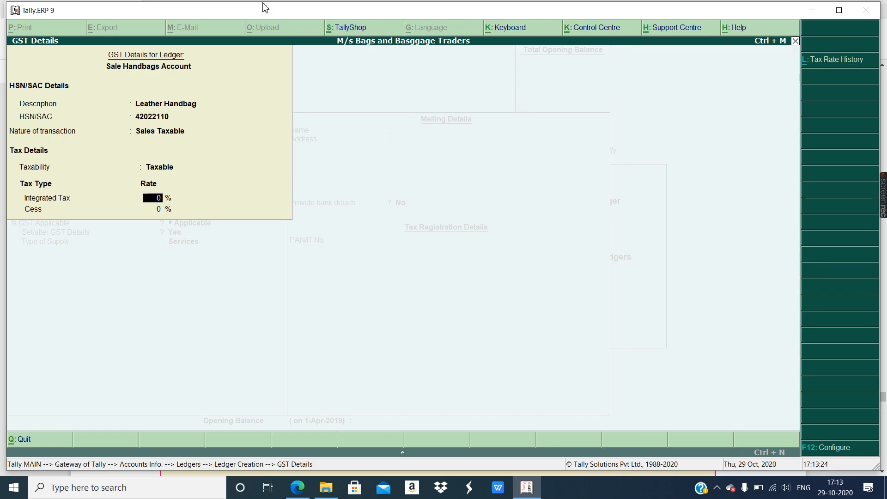
text(28)
key(Return)
key(Return)
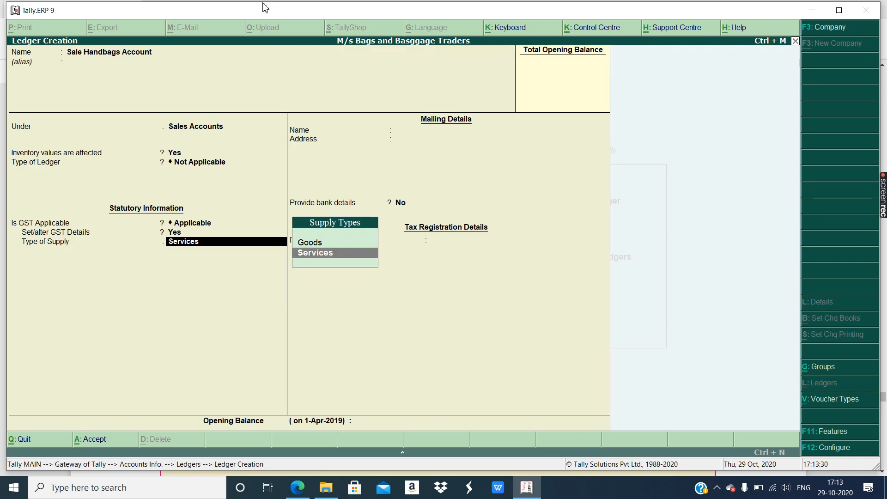
- Set the type of supply to Goods and save the Sale Handbags Account ledger
key(Up)
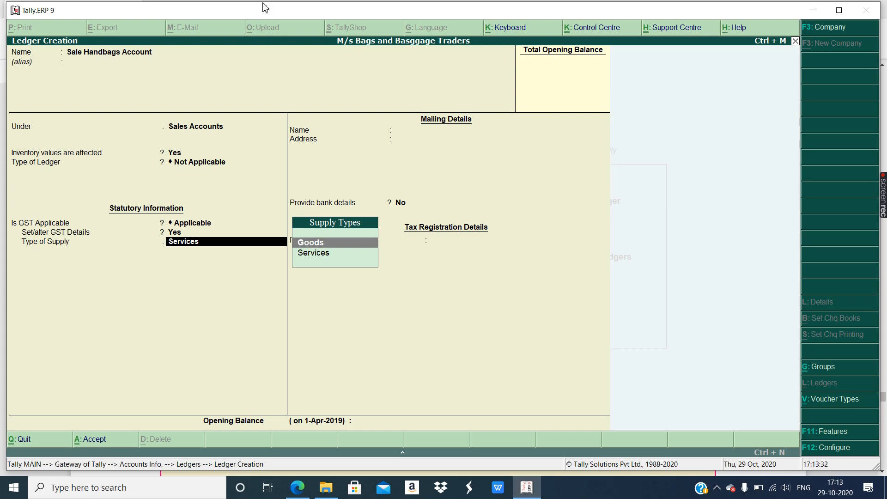
key(Return)
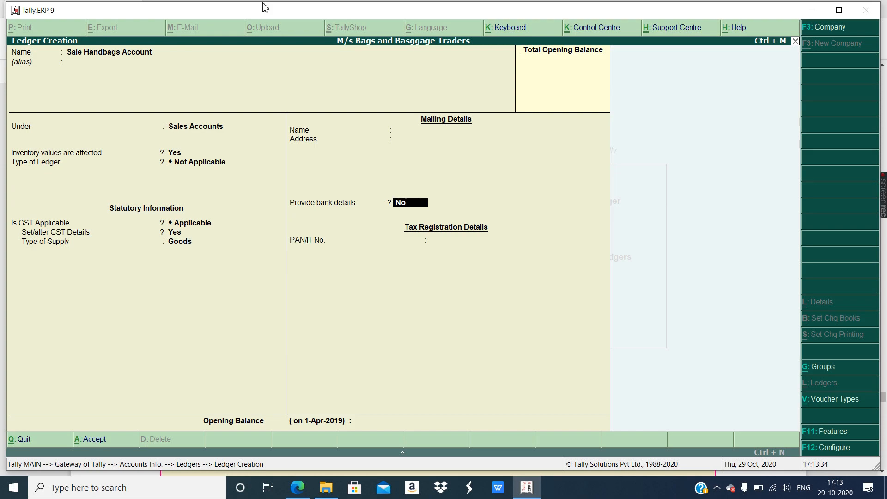
key(Return)
key(Return)
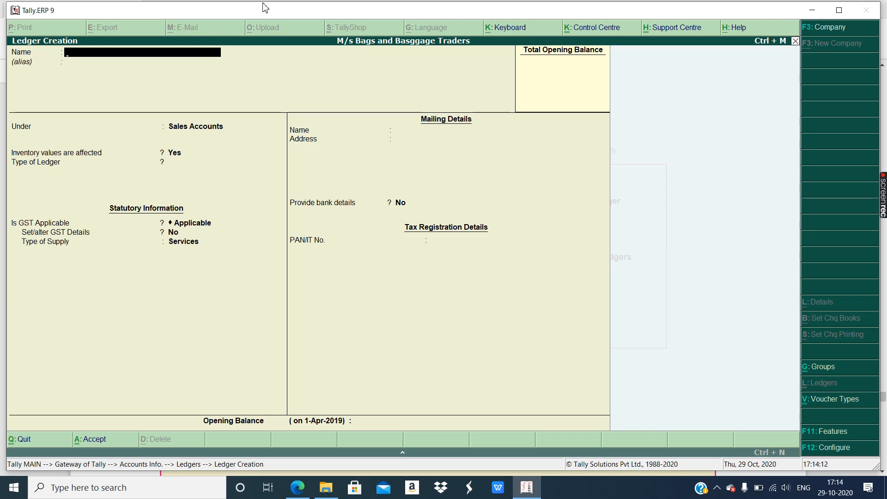
- Name the new ledger SGST and place it under Duties & Taxes
text(SGST)
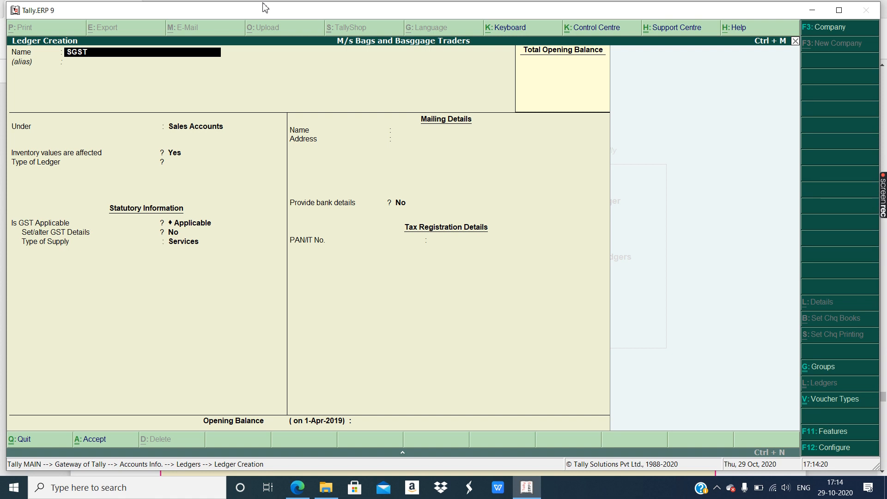
key(Return)
key(Return)
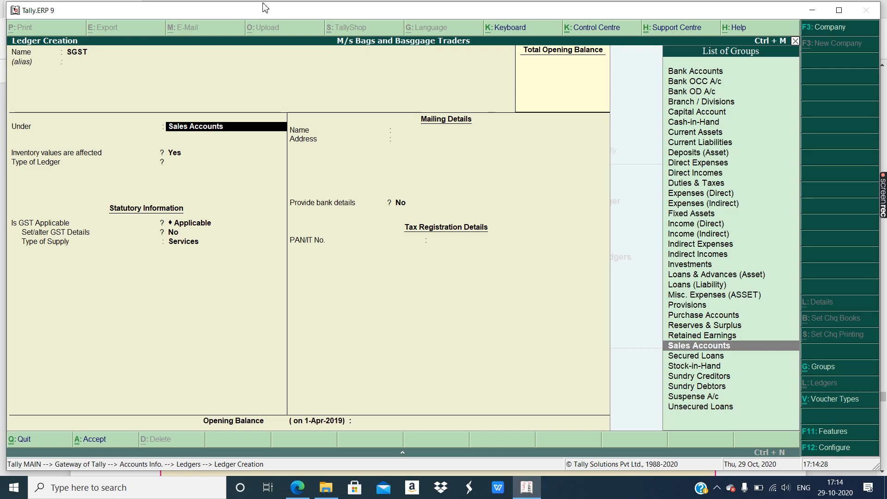
text(da)
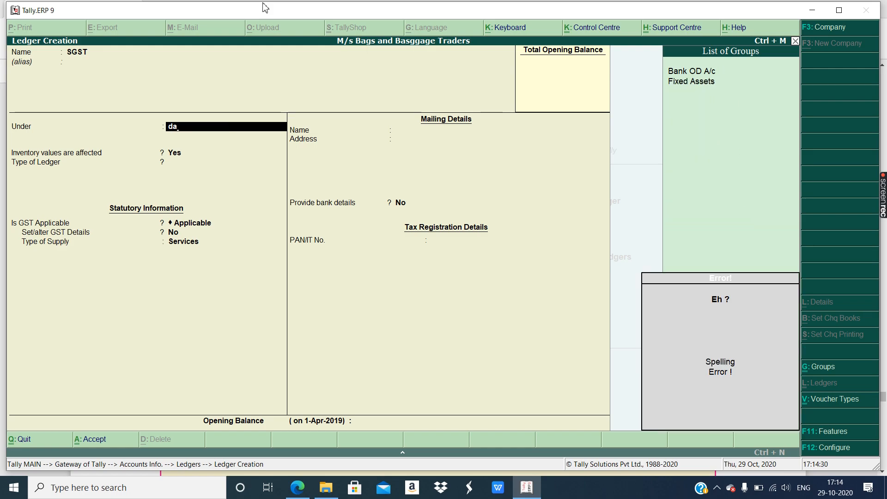
key(BackSpace)
key(BackSpace)
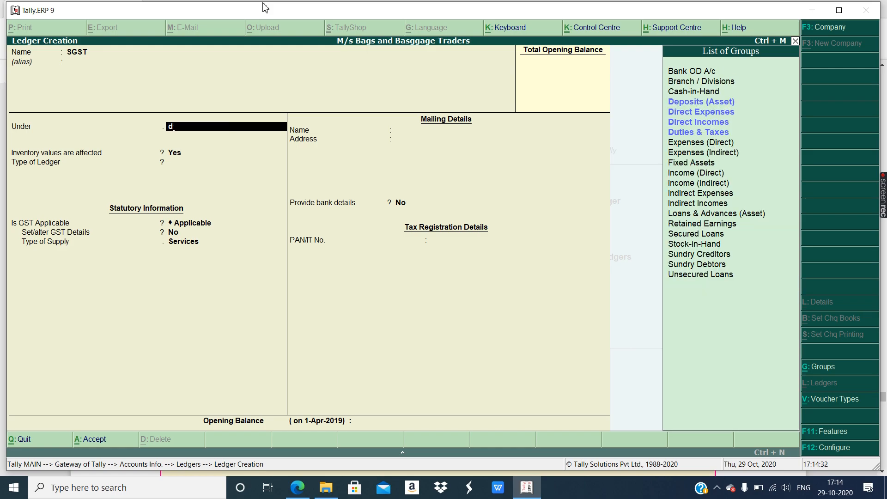
text(dut)
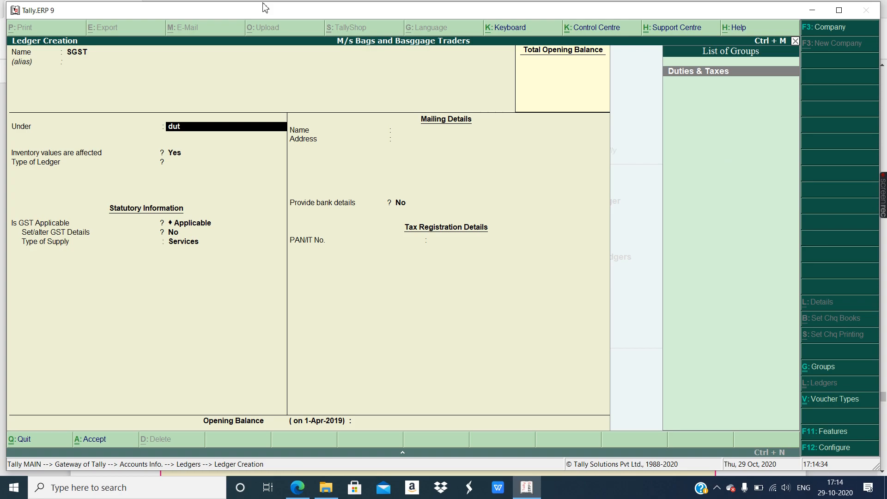
key(Return)
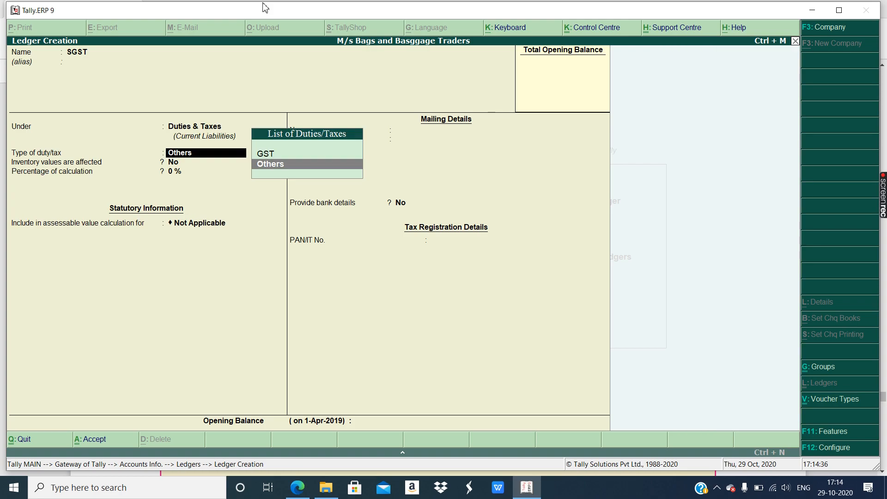
- Set the duty type to GST and the tax type to State Tax, then save
key(Up)
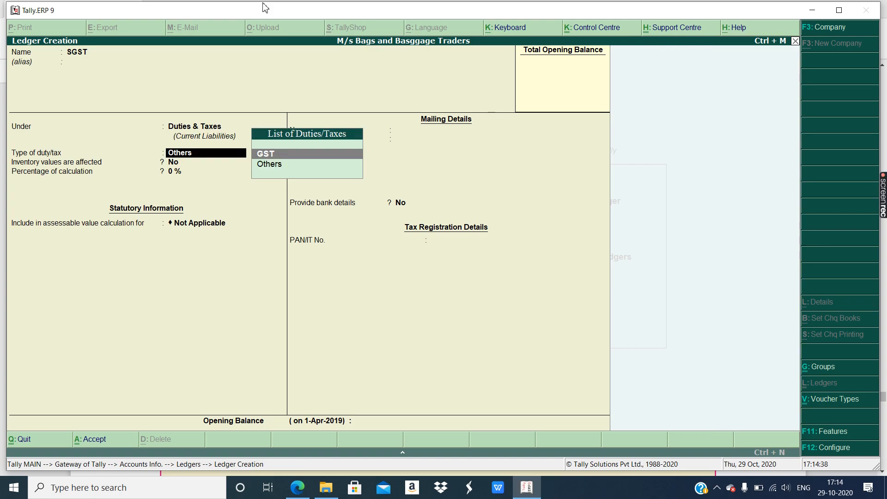
key(Return)
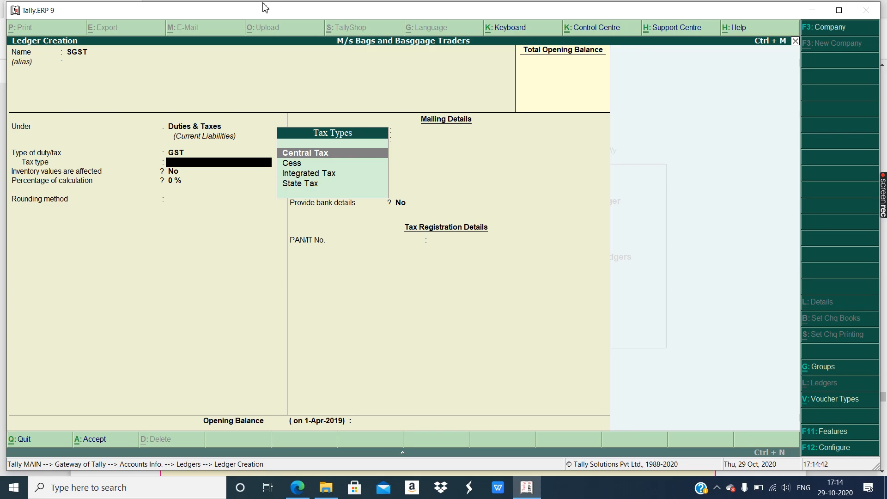
key(Down)
key(Down)
key(Down)
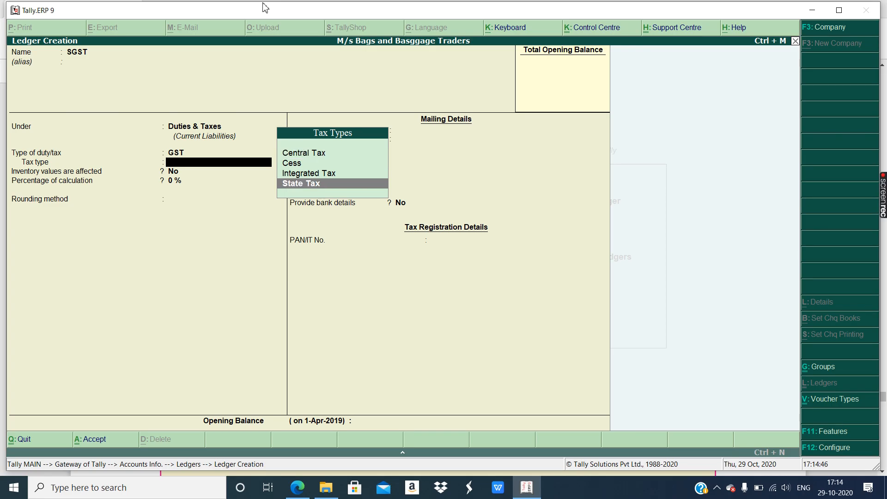
key(Return)
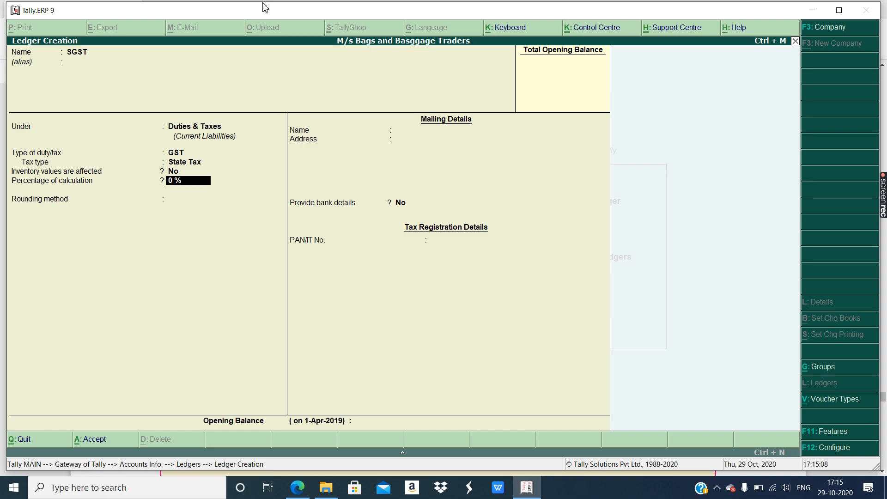
key(ctrl+a)
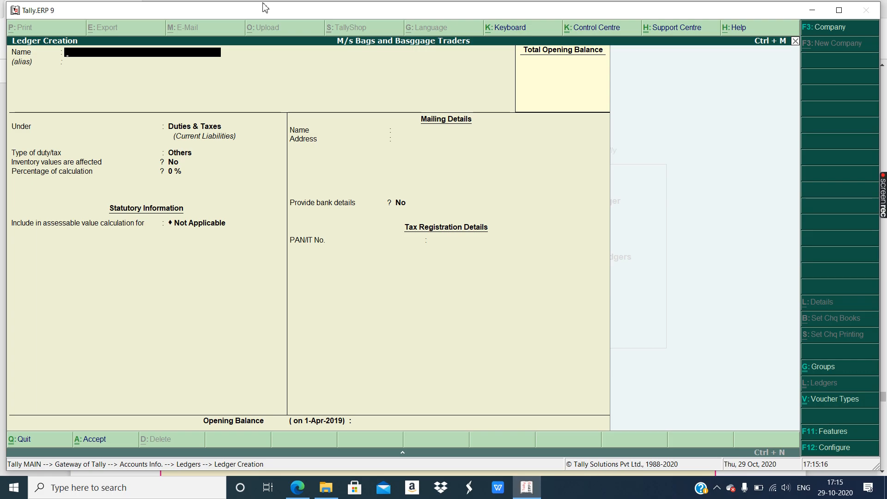
- Create the CGST ledger under Duties & Taxes, GST duty type, Central Tax, and save it
text(C)
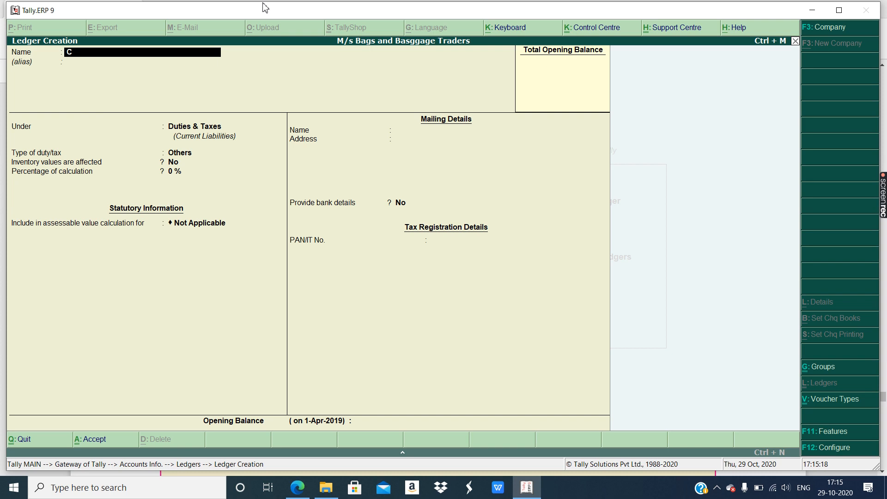
text(GST)
key(Return)
key(Return)
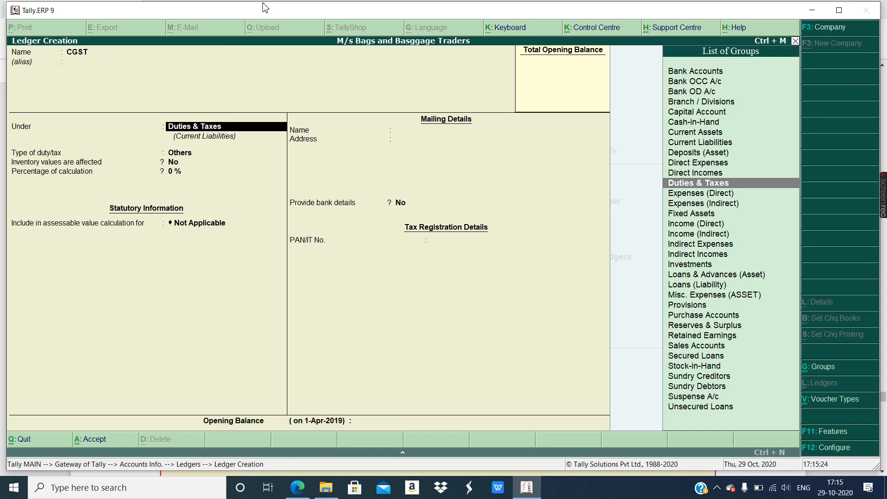
key(Return)
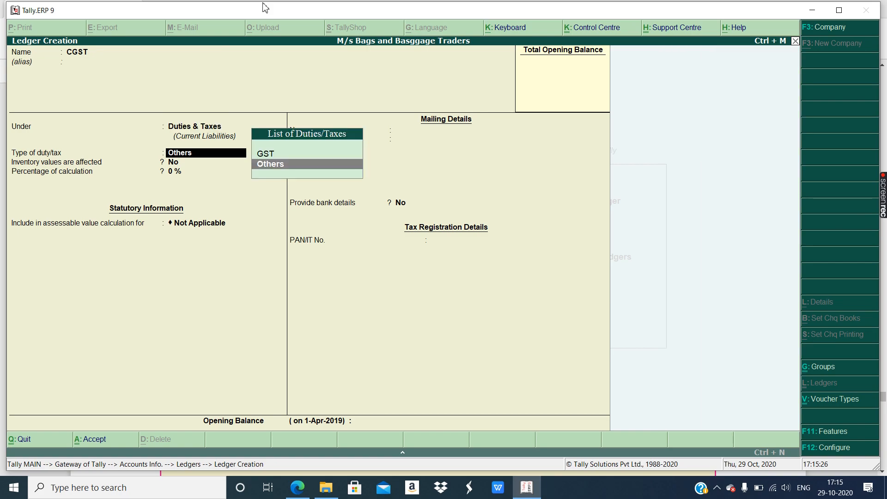
key(Up)
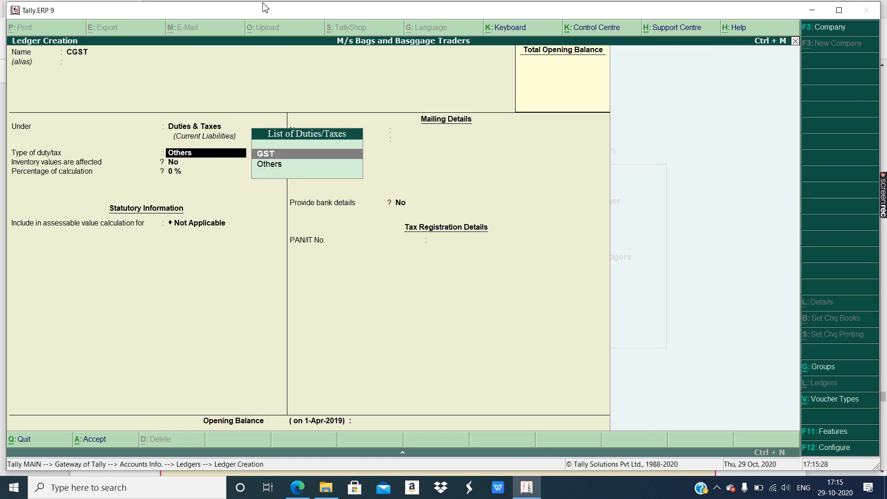
key(Return)
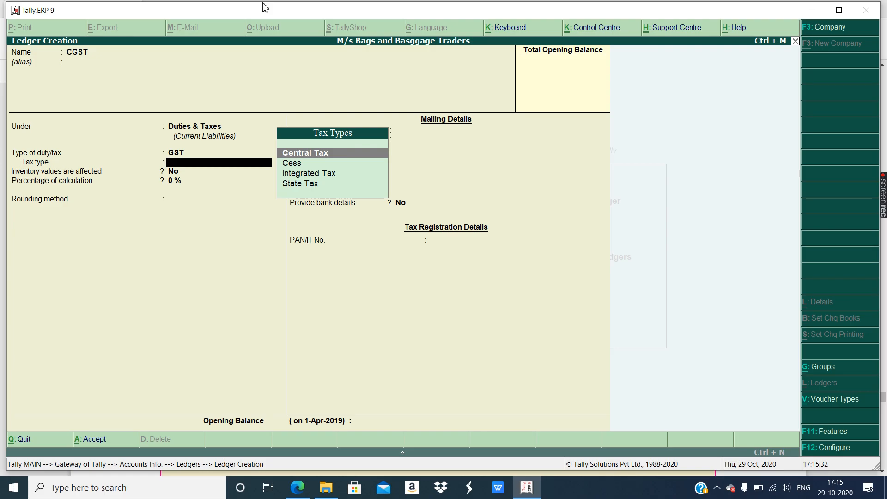
key(Return)
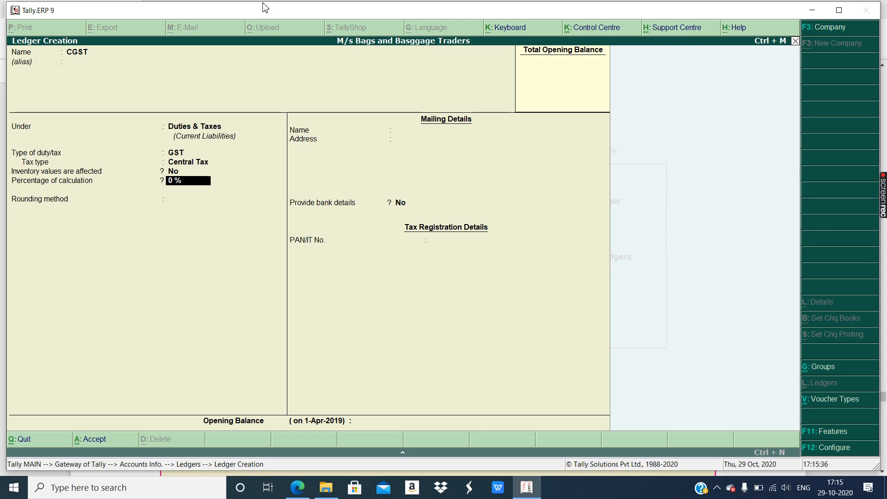
key(ctrl+a)
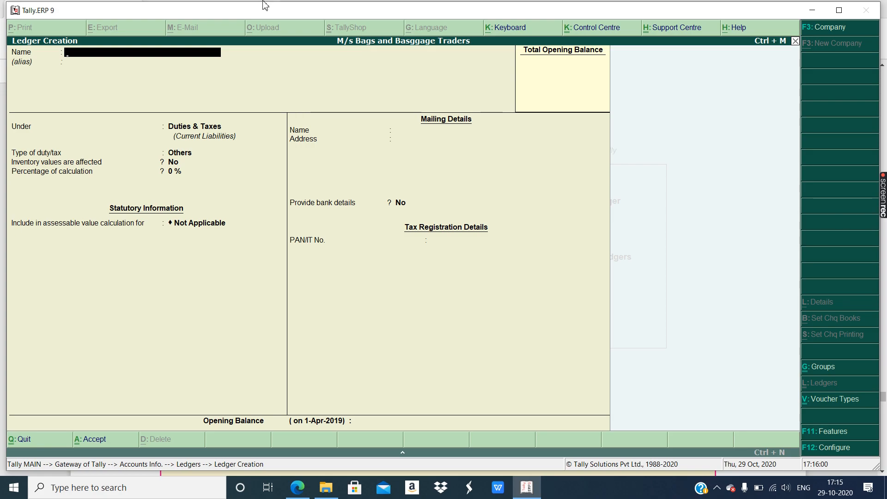
- Look up supplier Genuine Leather Bags and its GSTIN in the assignment PDF, then return to Tally
click(301, 490)
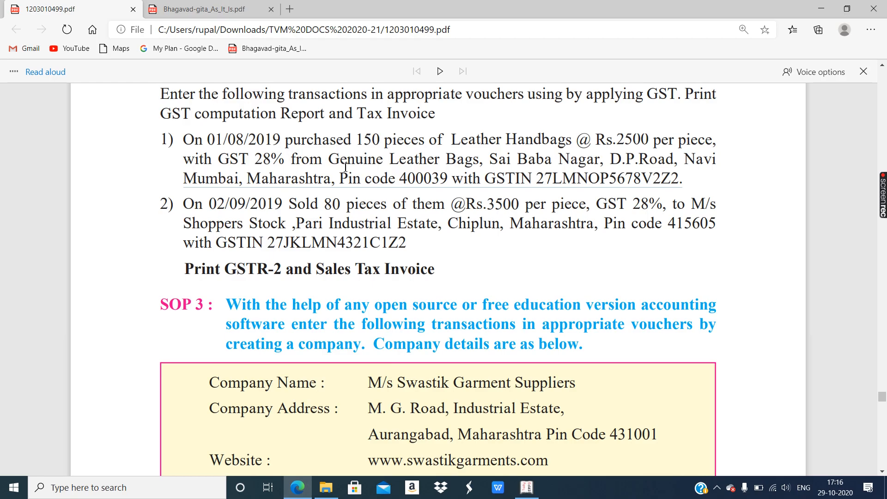
drag(368, 158, 677, 178)
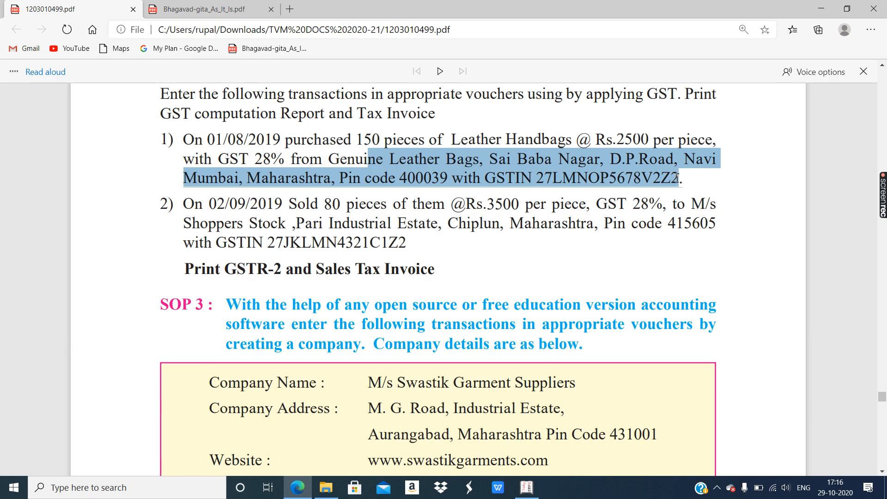
drag(537, 178, 687, 177)
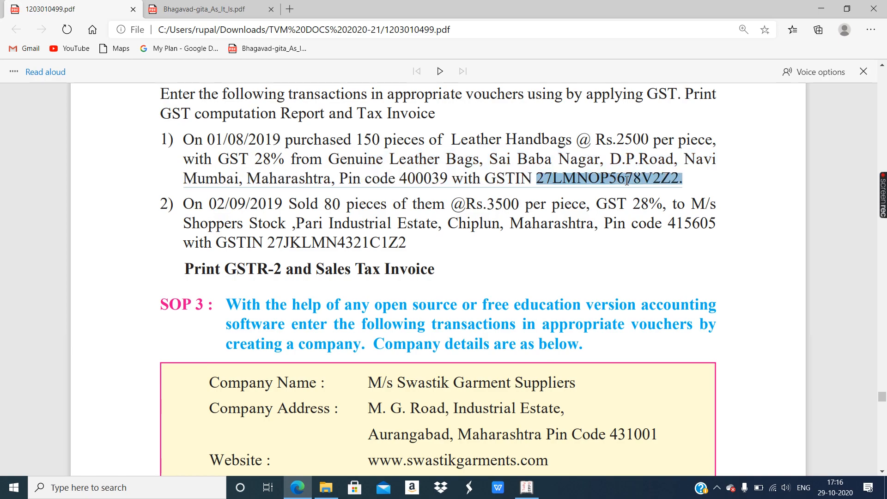
click(645, 181)
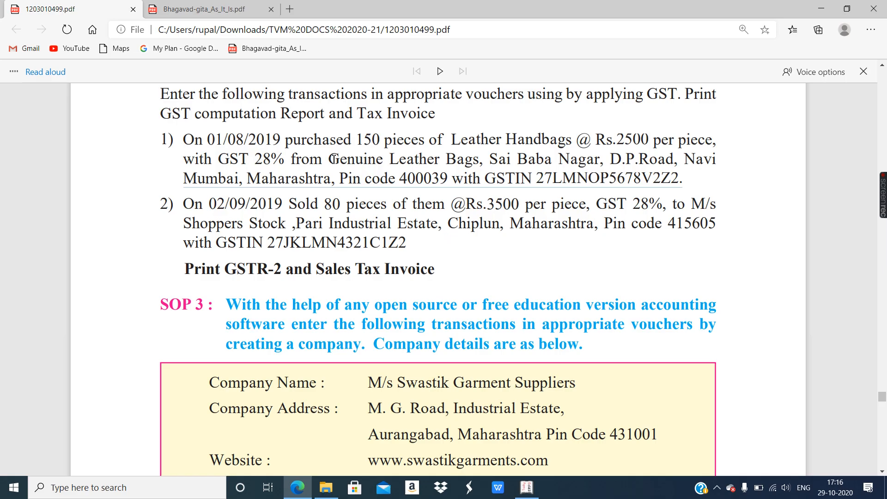
drag(328, 162, 479, 161)
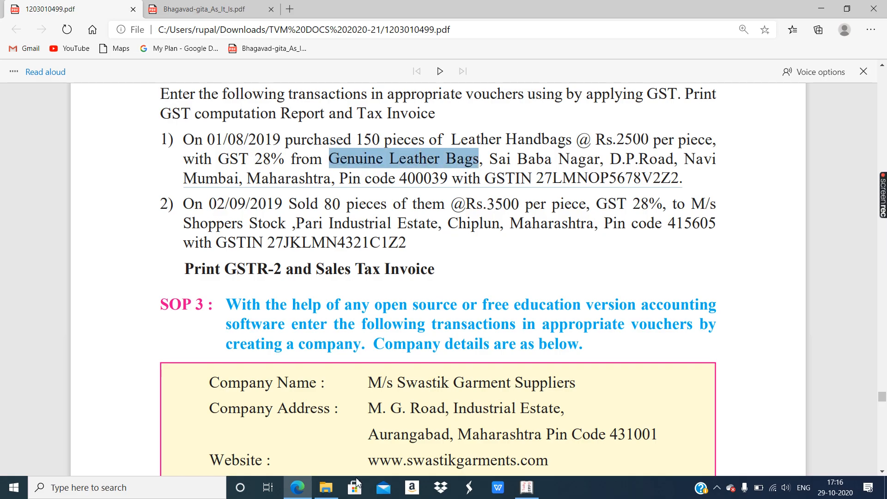
click(526, 491)
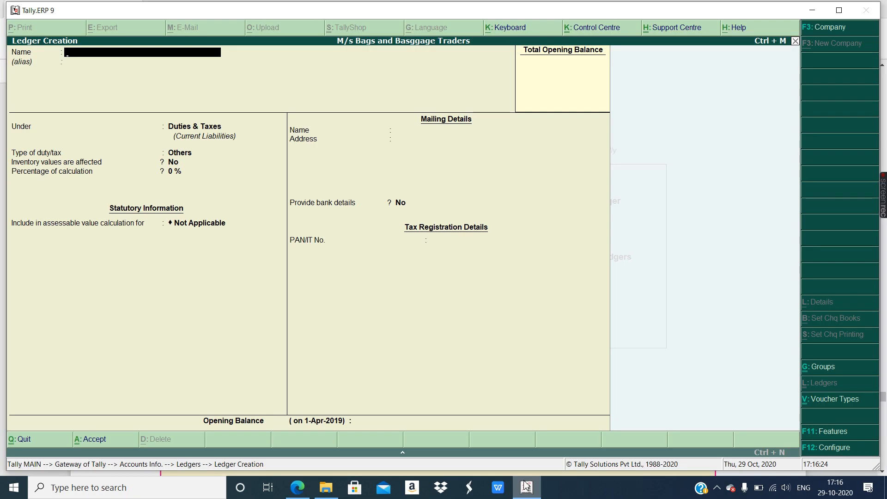
- Enter Genuine Leather Bags as the new ledger's name
text(Genuine Leath)
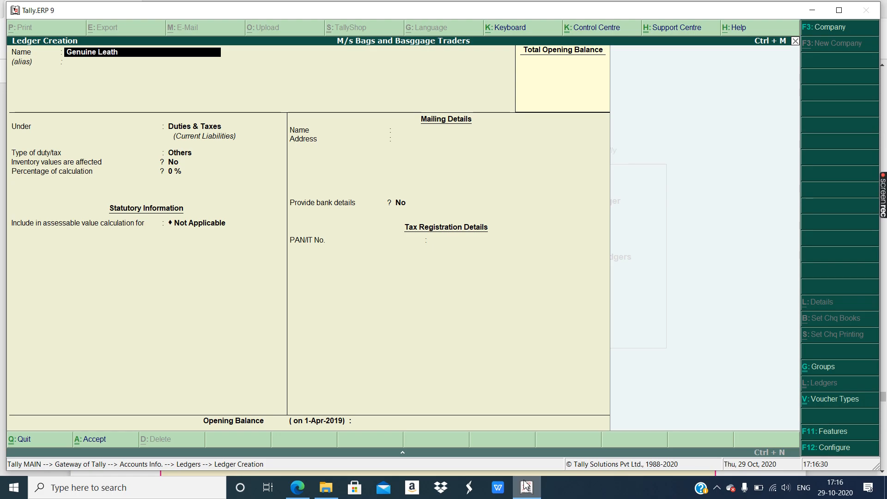
text(er Bags)
key(Return)
key(Return)
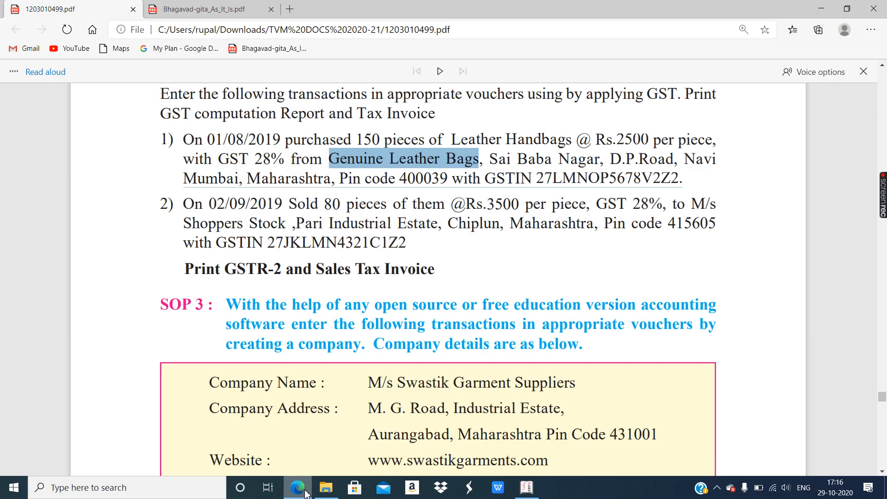
click(306, 492)
scroll(422, 273, up, 8)
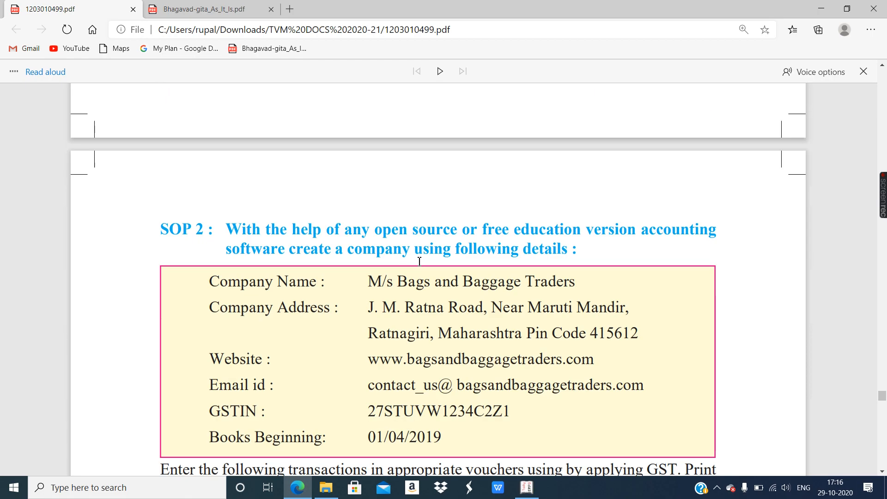
drag(368, 279, 534, 279)
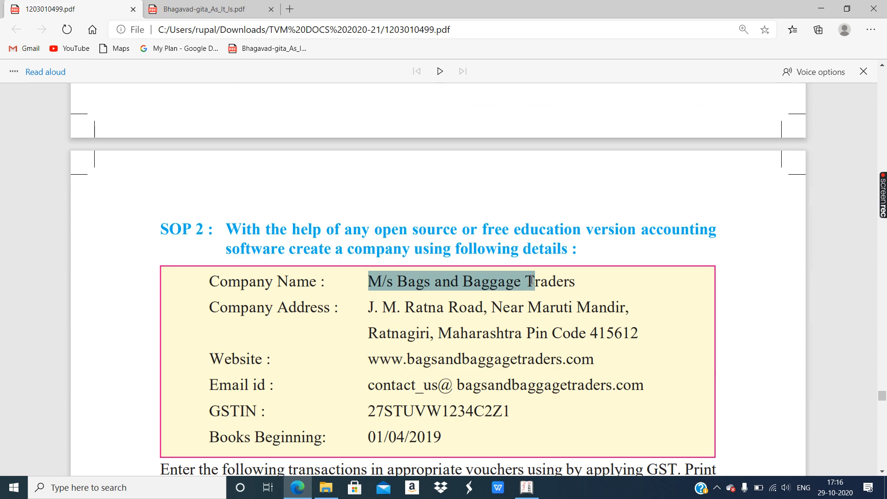
scroll(512, 301, down, 7)
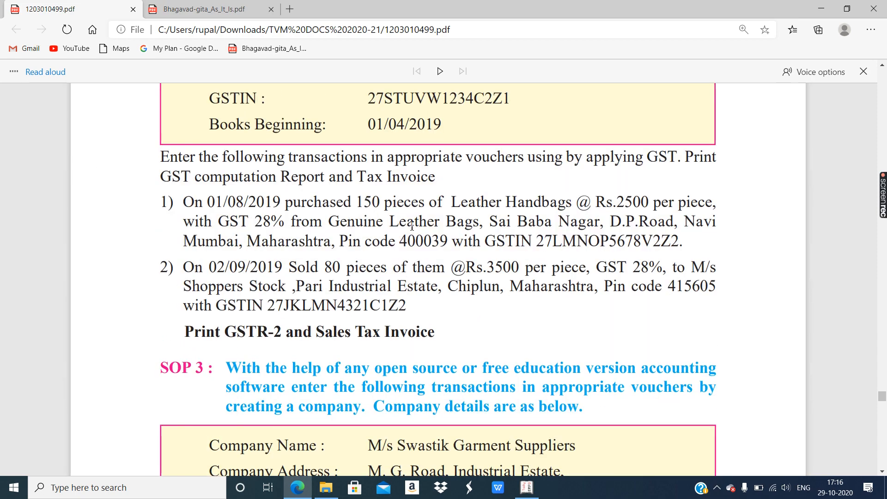
drag(453, 202, 481, 202)
drag(329, 222, 420, 224)
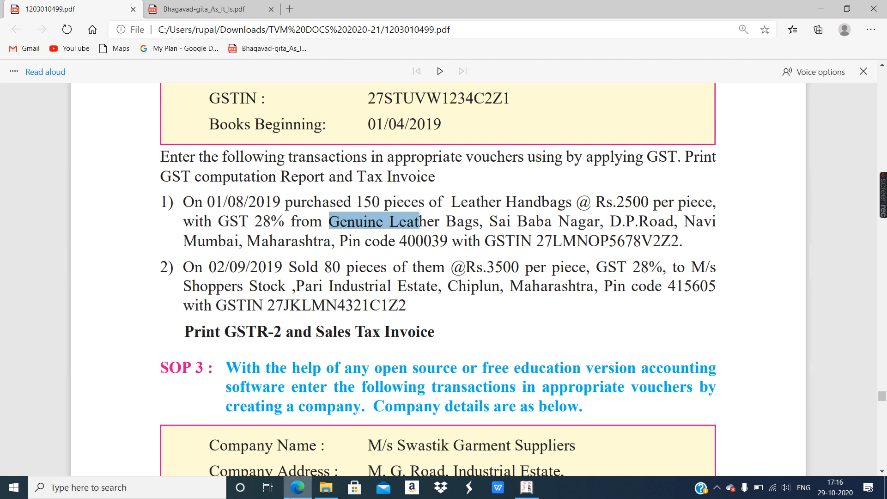
click(299, 494)
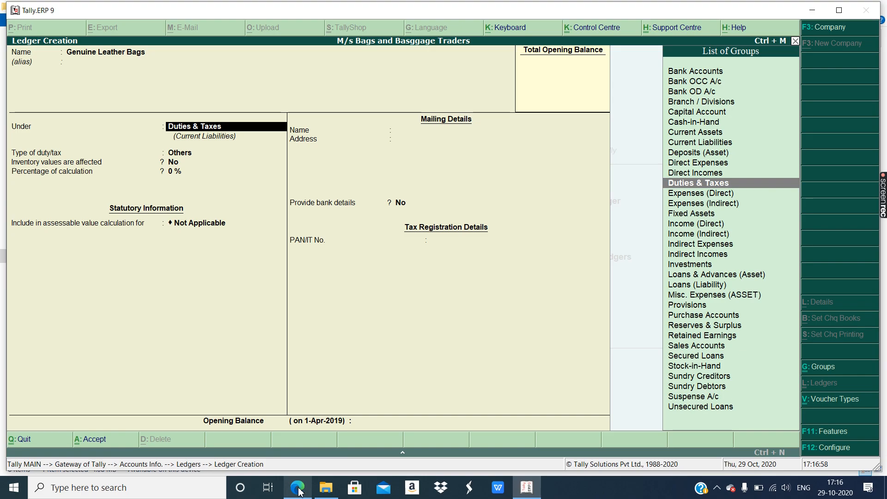
text(Sundr)
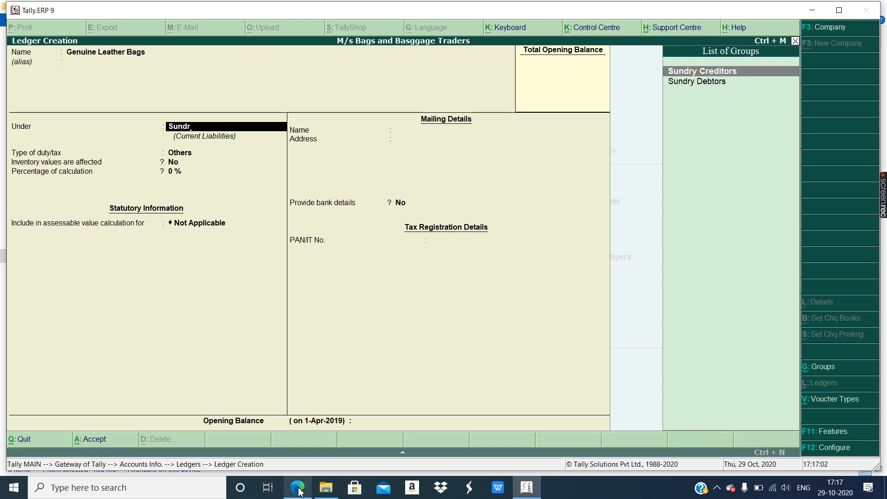
- Accept Sundry Creditors as the group, keep bill-by-bill balances on, and skip credit period
key(Return)
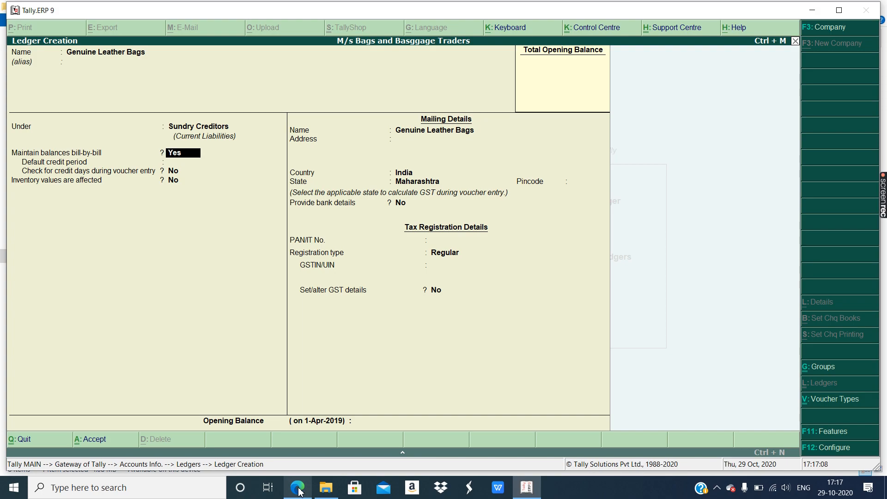
key(Return)
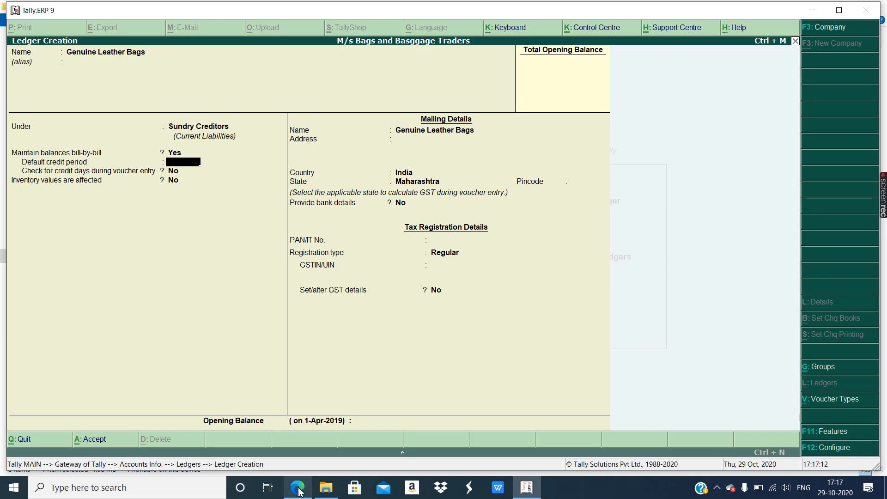
key(Return)
key(Return)
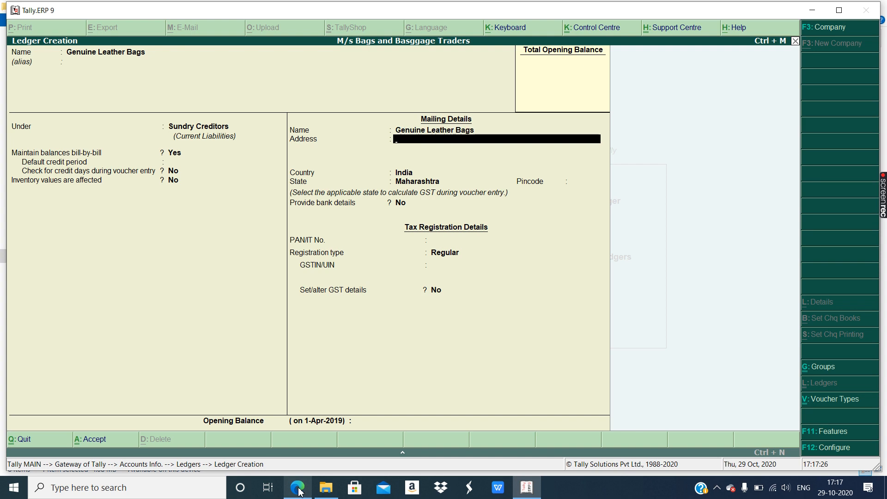
- Enter the supplier's mailing address from the assignment PDF
click(299, 491)
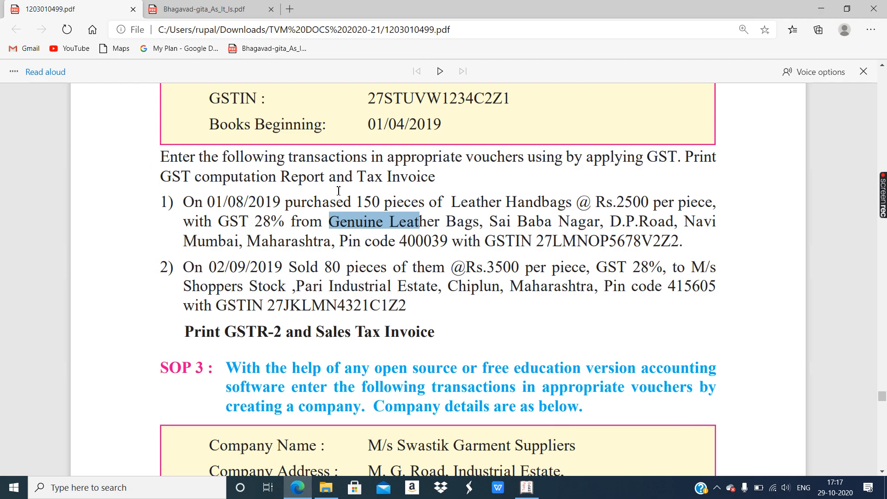
click(289, 215)
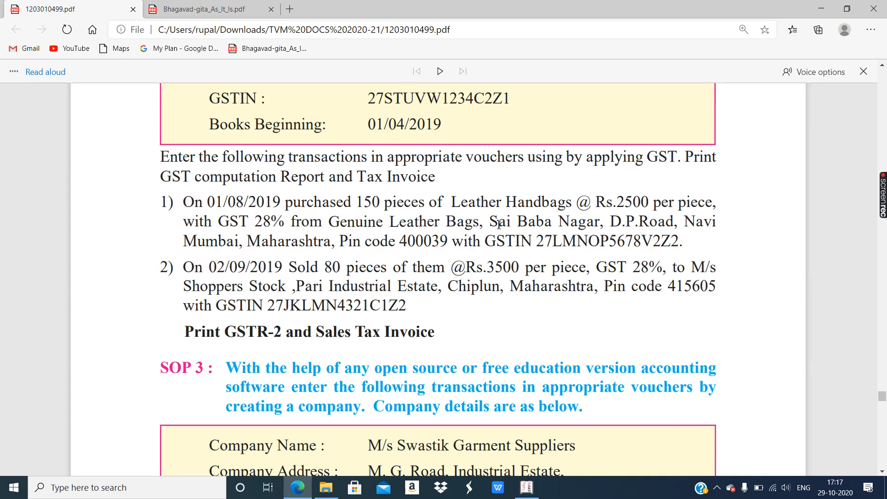
click(306, 490)
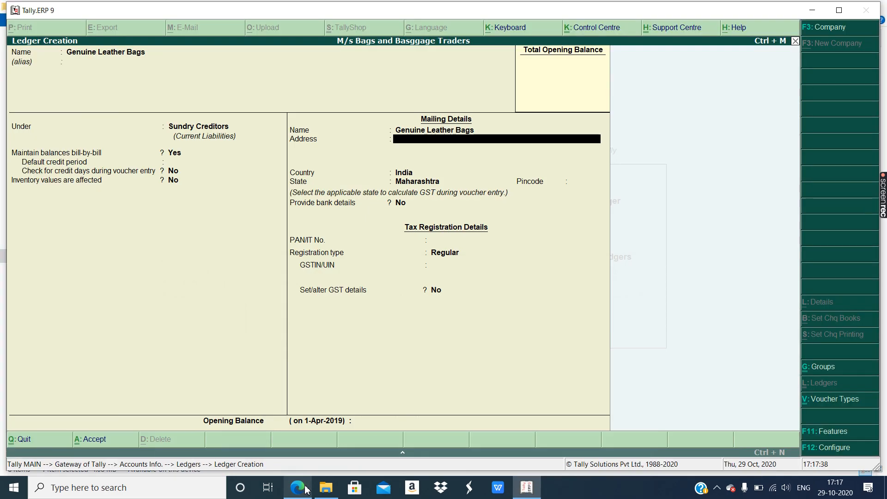
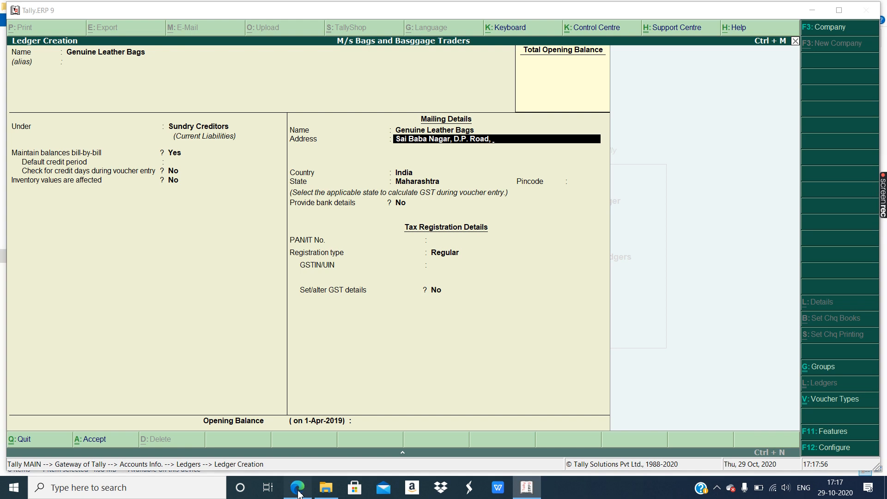
click(298, 490)
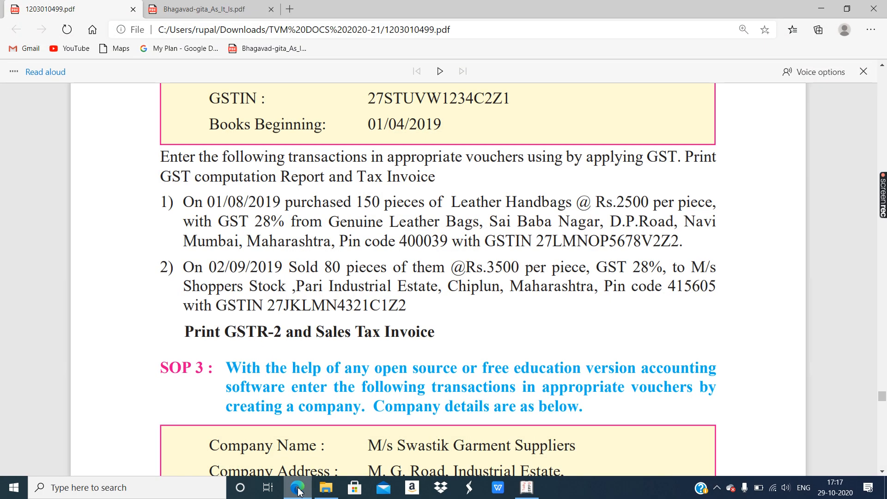
click(298, 489)
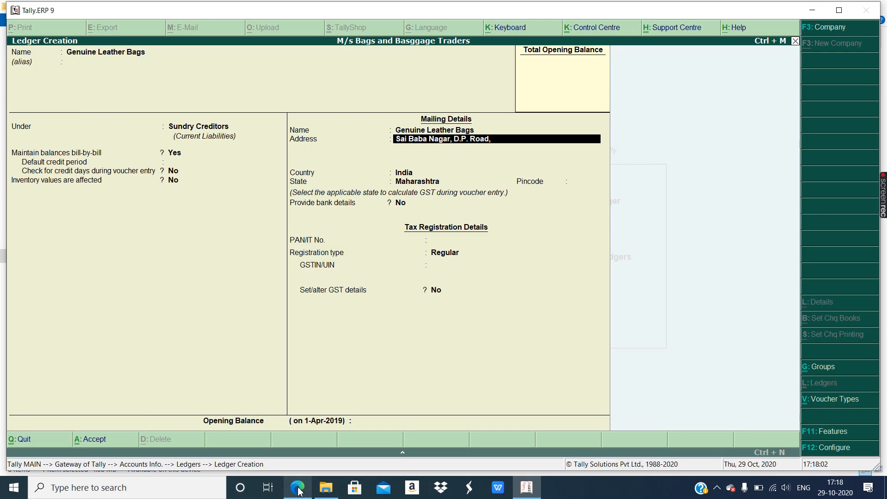
text(vi Mumbai)
key(Return)
key(Return)
- Keep Maharashtra as the state, enter the pincode from the assignment, and skip PAN
key(Return)
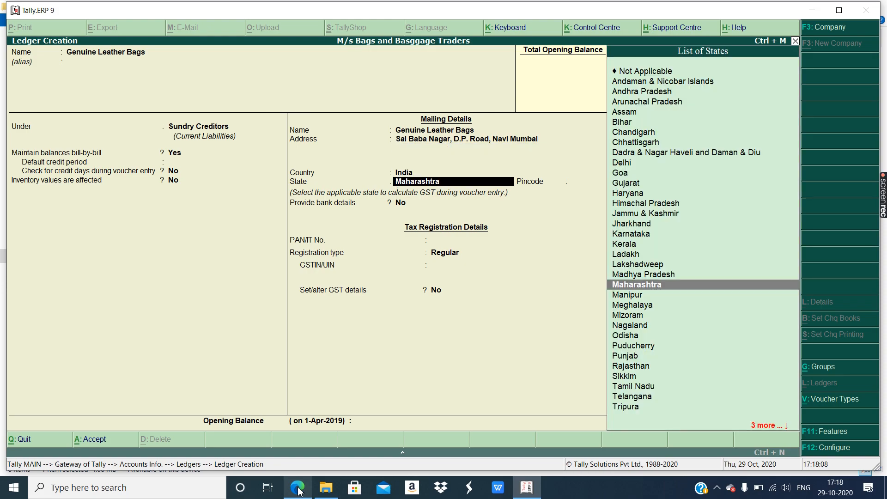
key(Return)
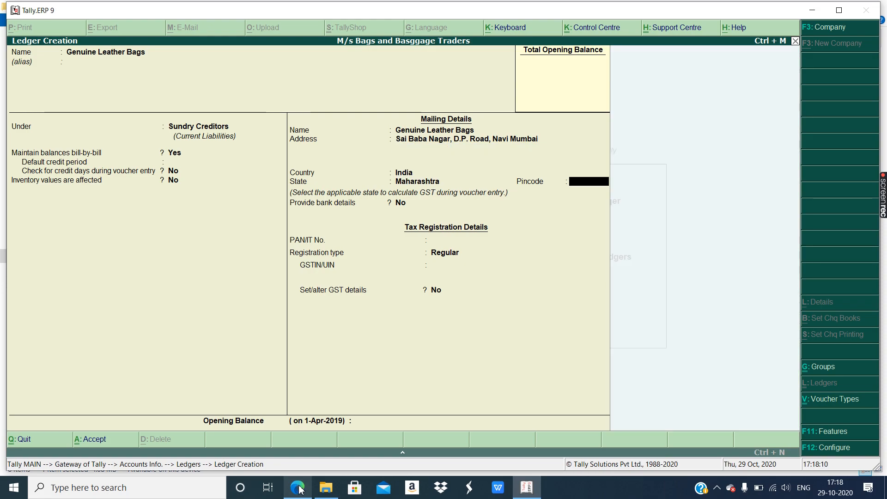
click(298, 490)
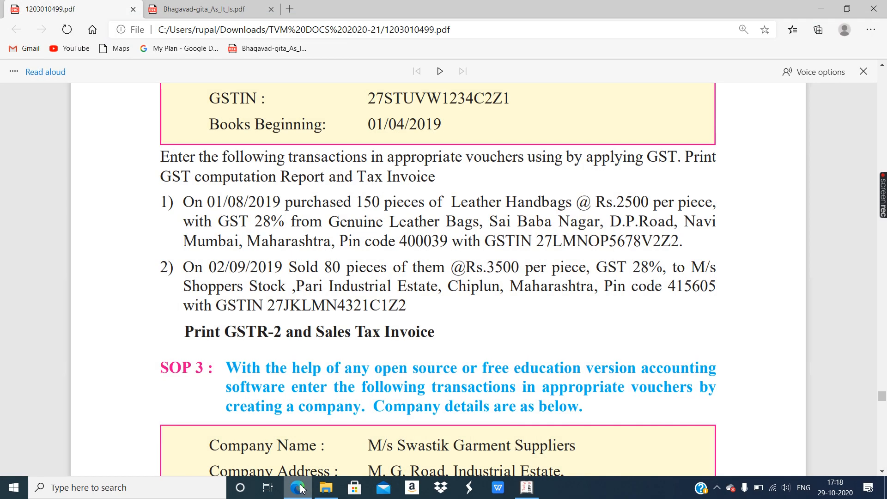
click(299, 488)
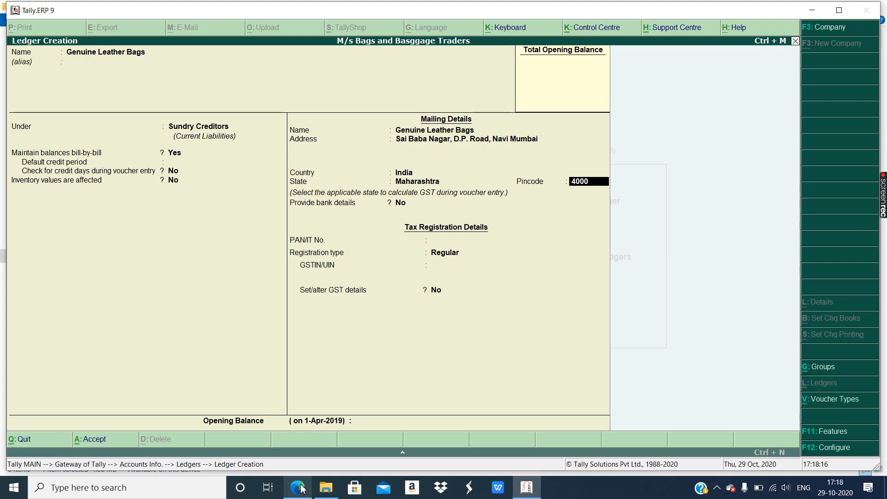
text(39)
key(Return)
key(Return)
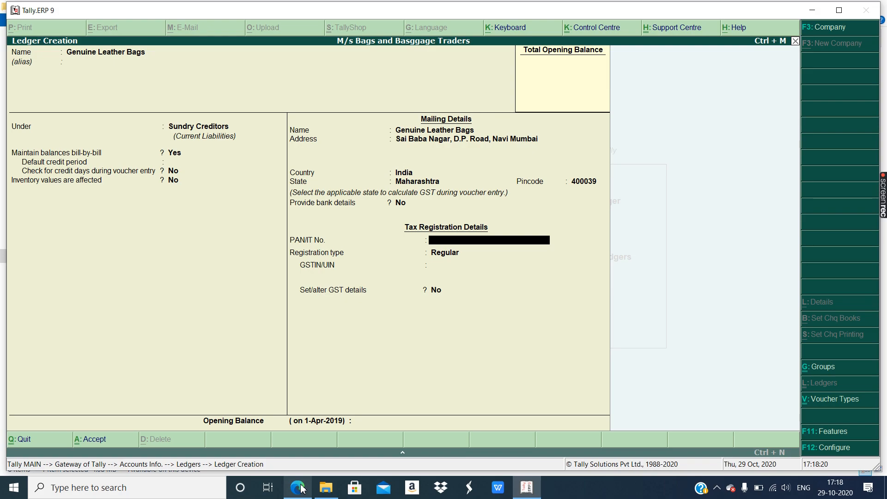
key(Return)
key(Return)
- Bring up the assignment PDF to read the supplier's GSTIN
click(298, 487)
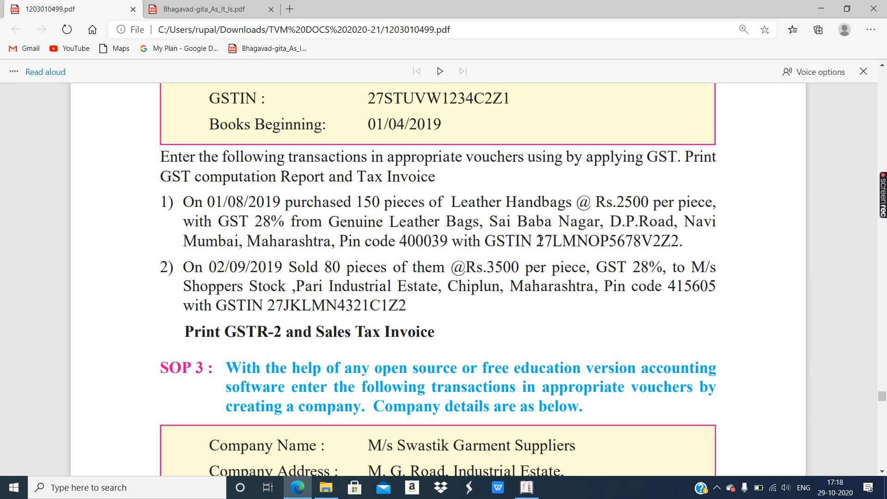
- Note the supplier's GSTIN in the PDF and type its first characters into GSTIN/UIN
drag(539, 241, 553, 241)
click(298, 489)
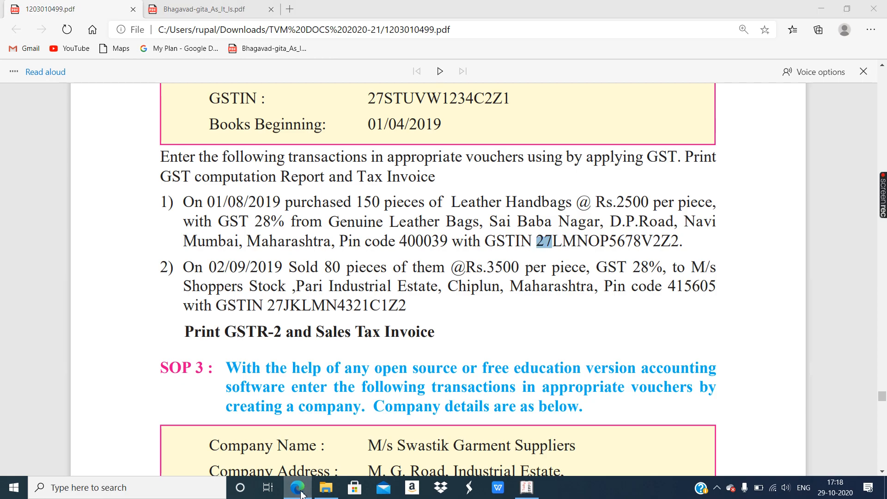
text(27LMNOP)
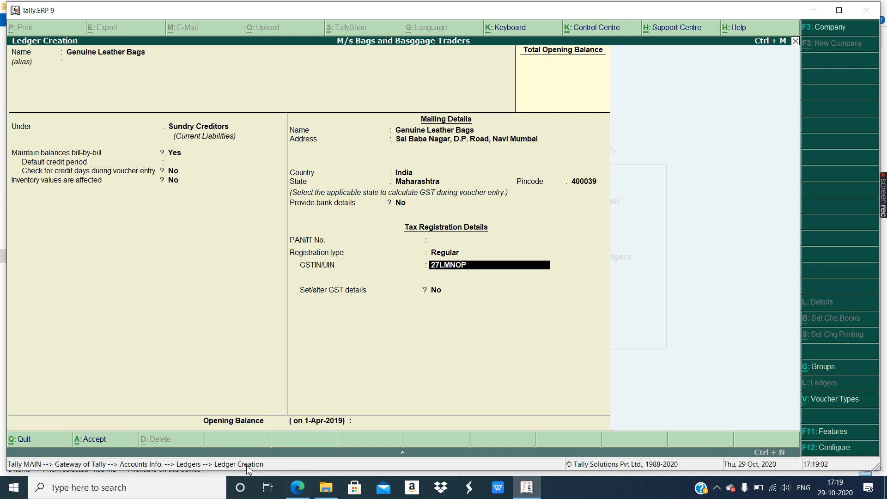
- Finish entering the supplier's GSTIN, checking its remaining characters against the assignment PDF
click(300, 494)
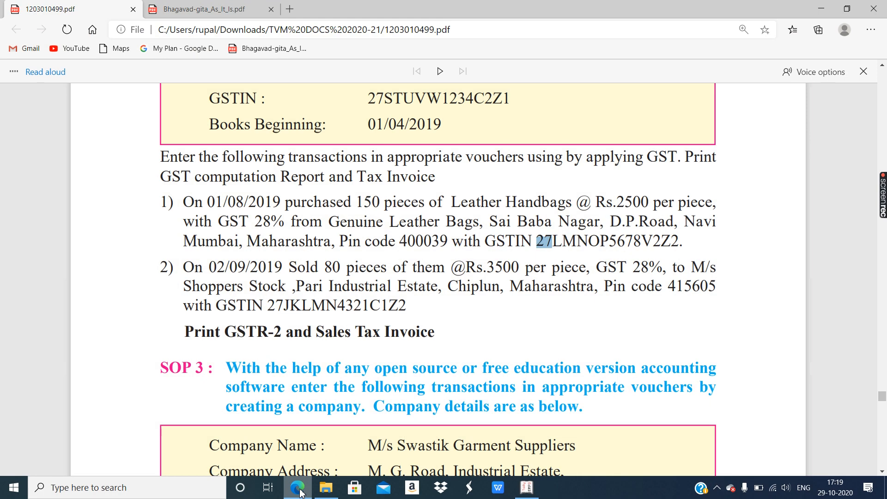
click(300, 494)
text(5678)
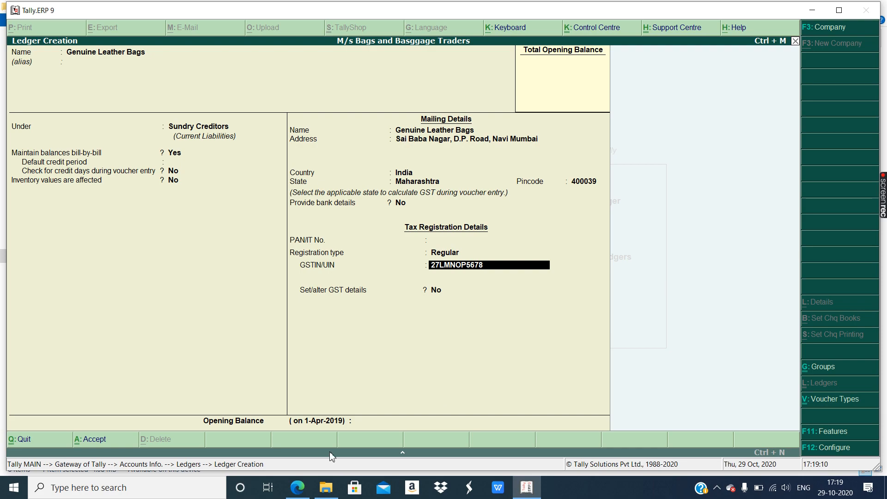
click(298, 490)
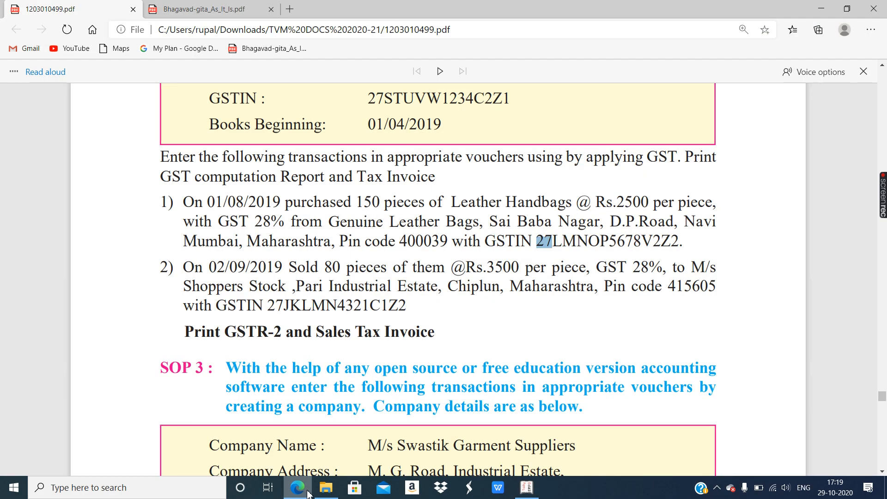
click(301, 494)
text(V2Z2)
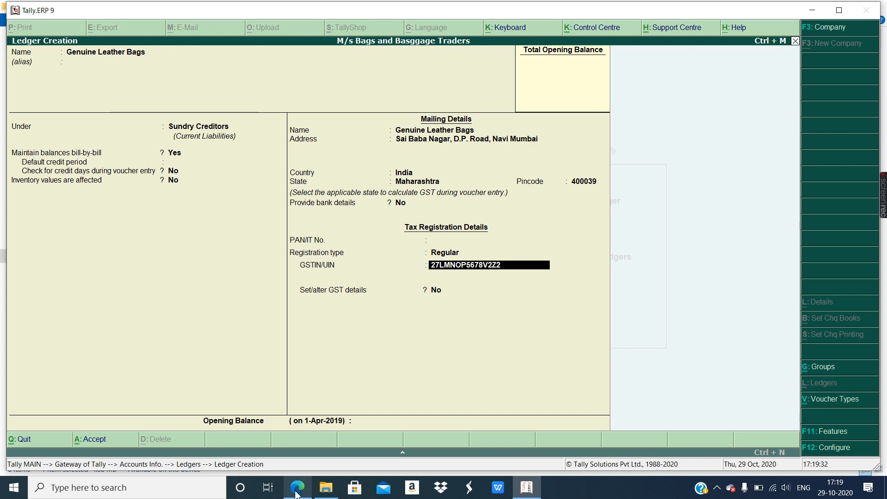
- Accept the GSTIN, dismiss the warning, set Set/alter GST details to Yes and save Genuine Leather Bags
key(Return)
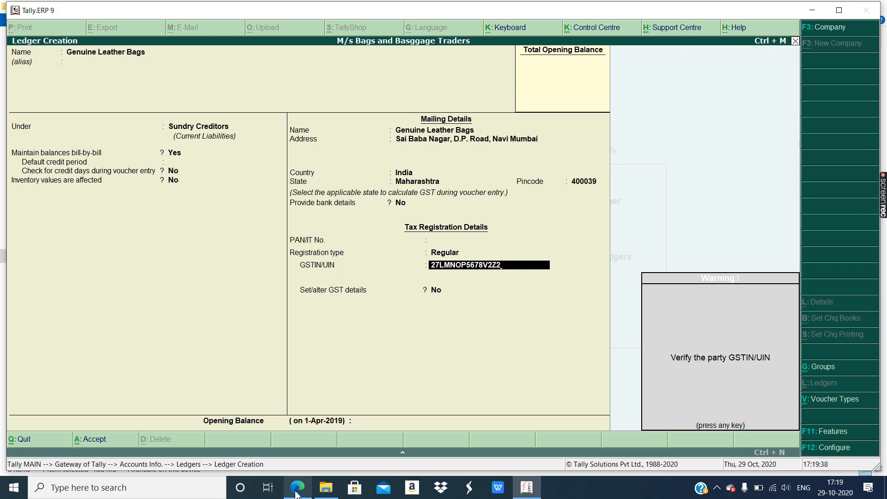
key(Return)
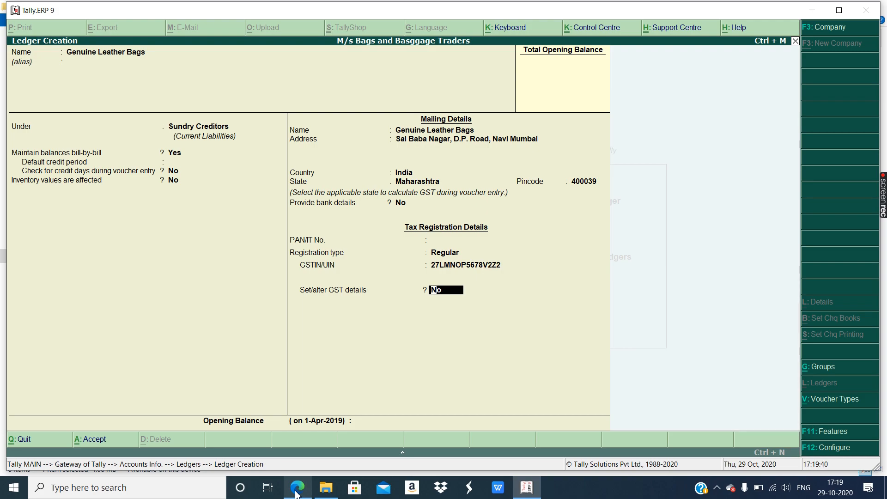
text(yes)
key(ctrl+a)
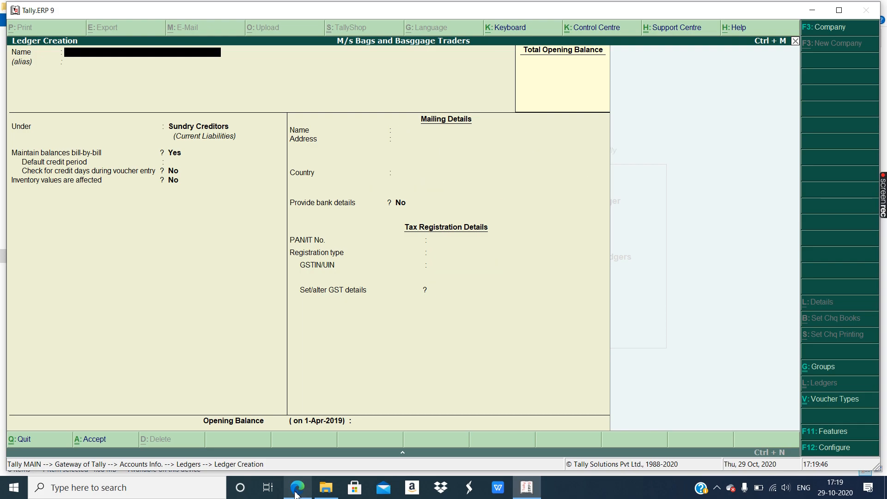
- Name the new ledger 'M/s Shoppers Stock', copying the customer name from the assignment
mouse_move(338, 495)
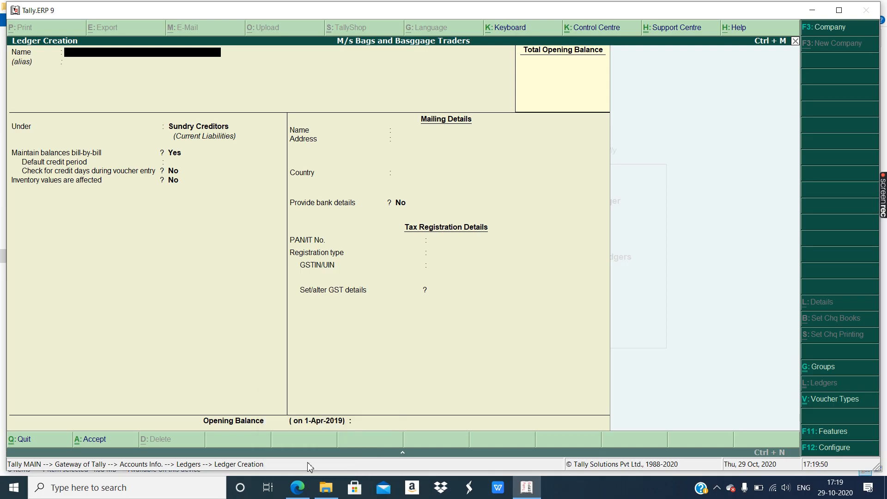
click(305, 484)
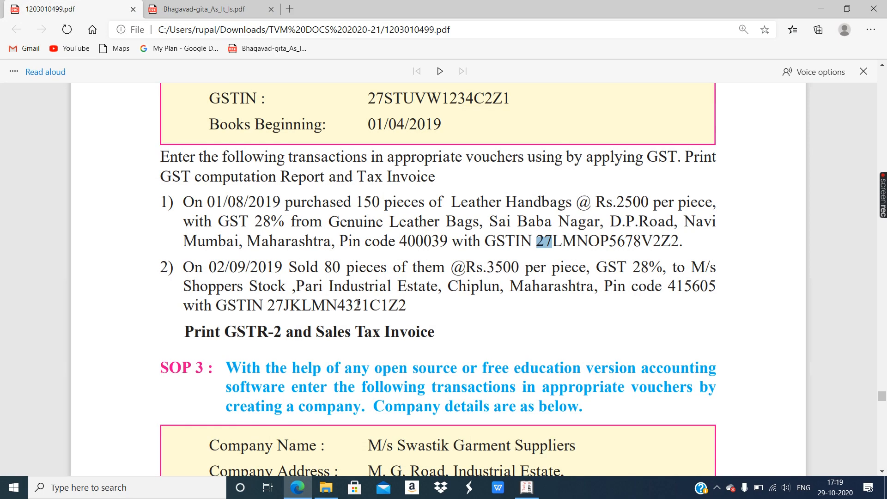
scroll(379, 263, down, 2)
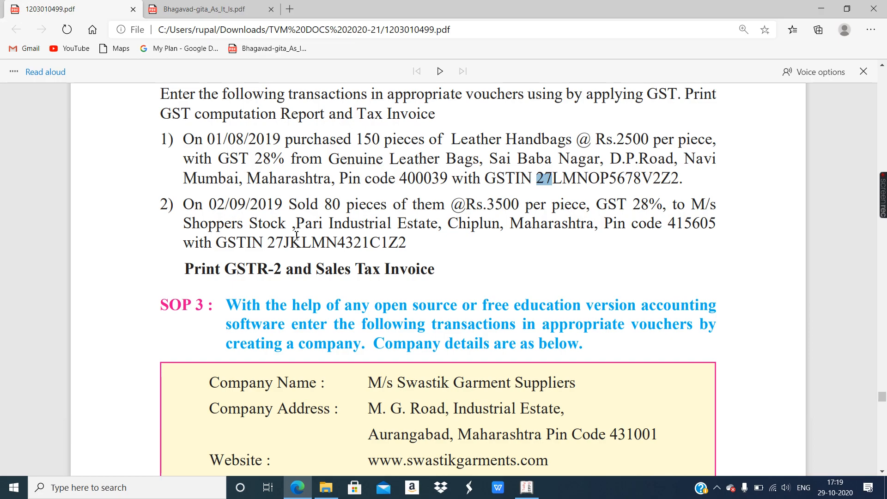
drag(694, 202, 290, 223)
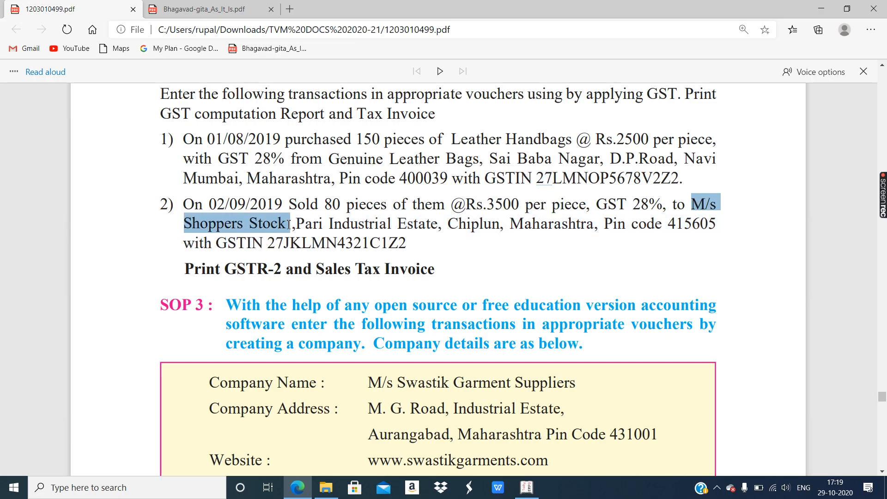
click(304, 493)
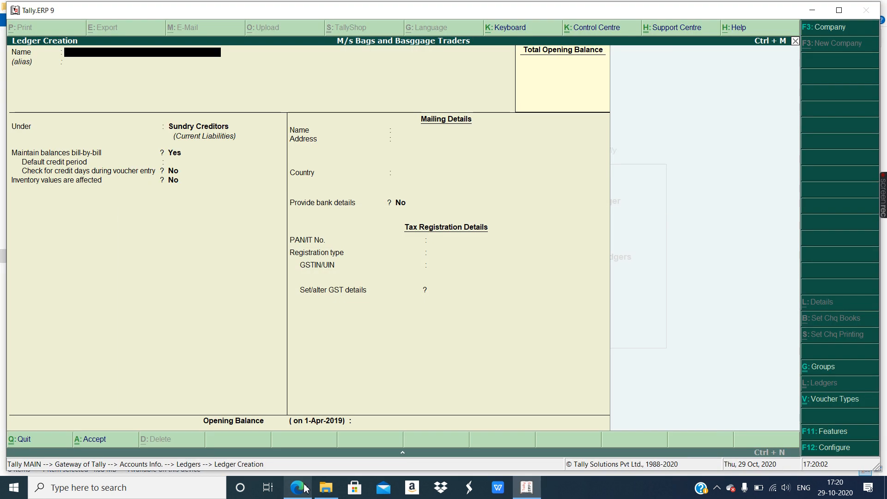
text(M/s Shop)
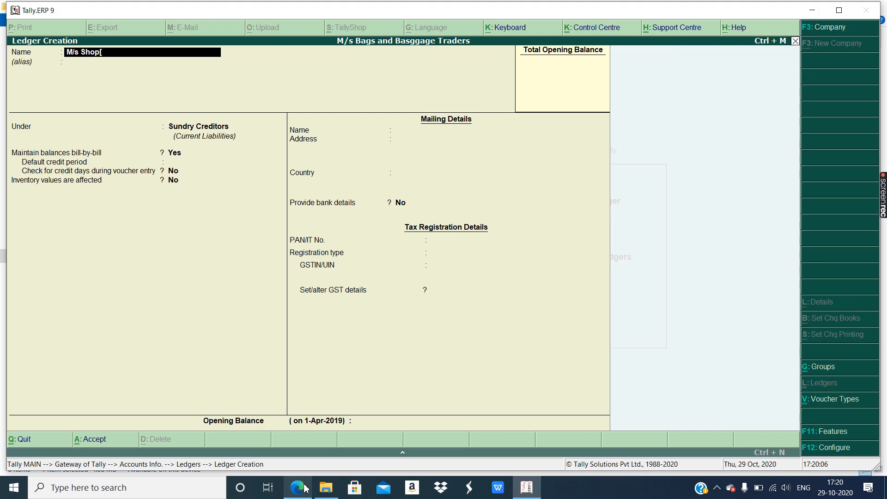
text(pers Stock)
key(Return)
key(Return)
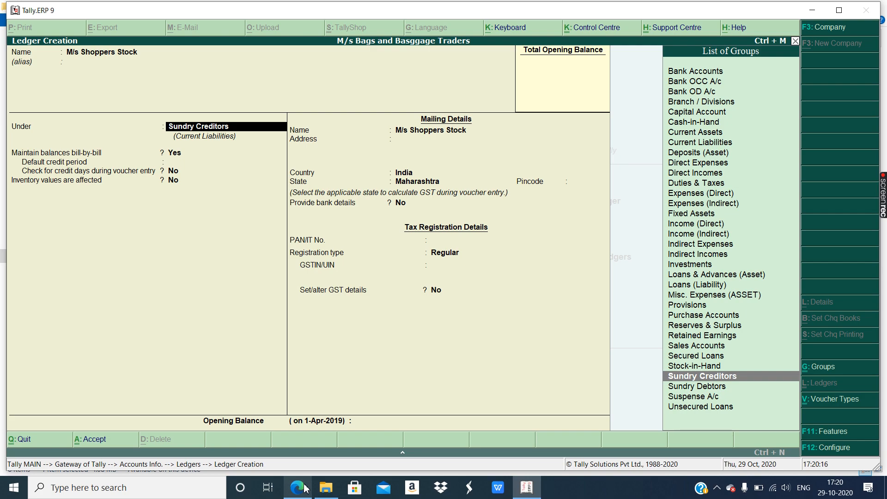
- Place the ledger under Sundry Debtors and accept the default credit and mailing name settings
text(Sun)
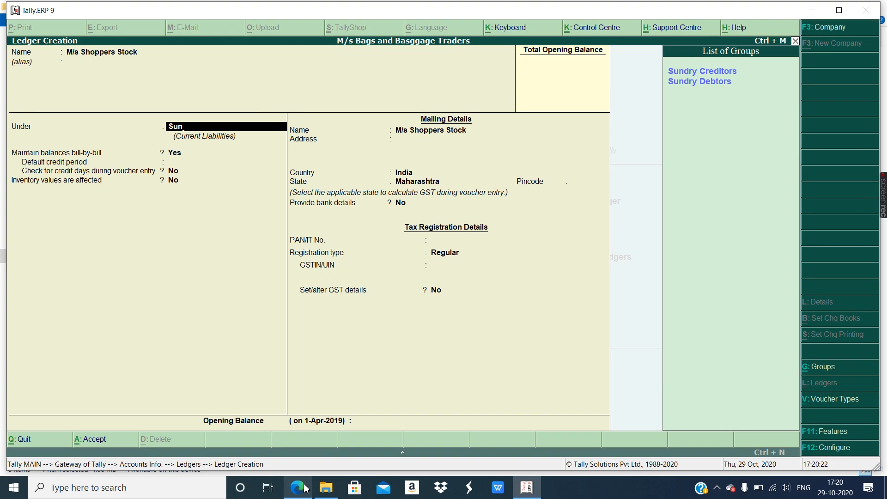
key(Down)
key(Down)
key(Return)
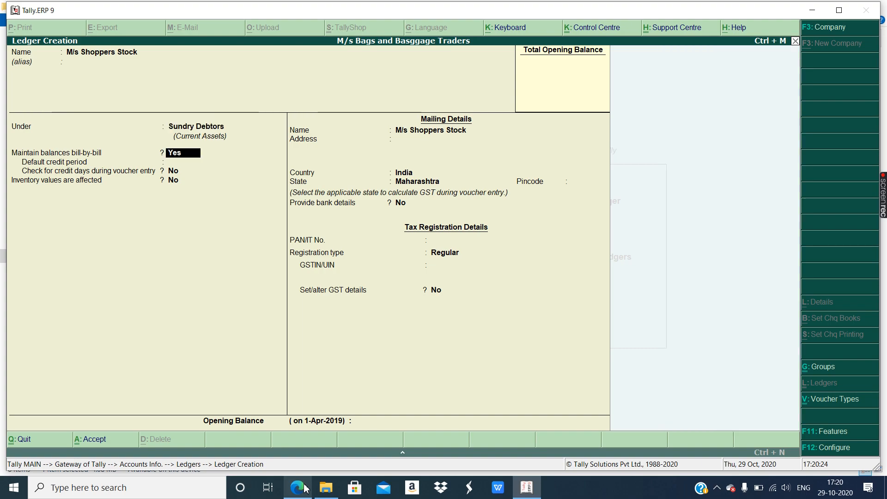
key(Return)
key(Return)
key(Return)
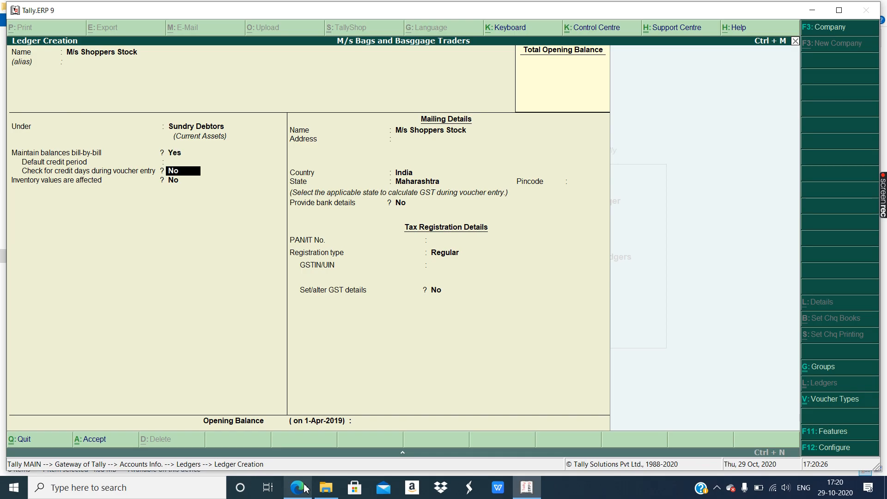
key(Return)
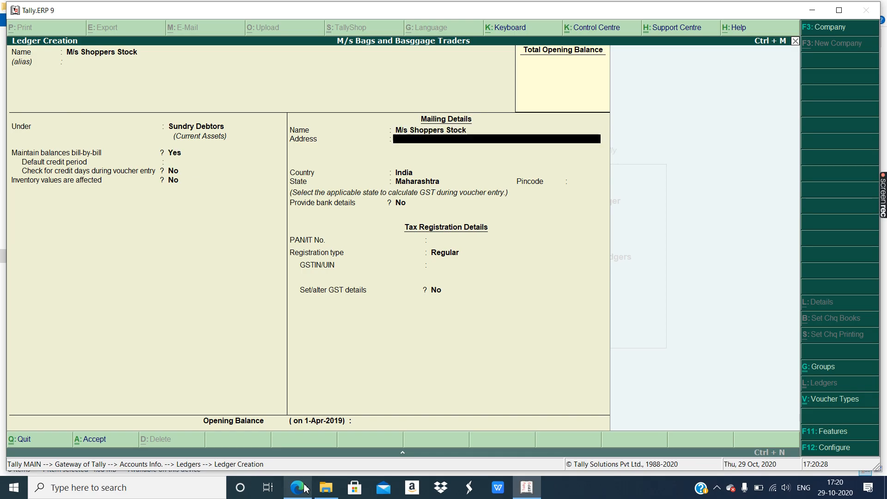
- Enter the customer's street address and town from the assignment, keeping Maharashtra as the state
click(298, 488)
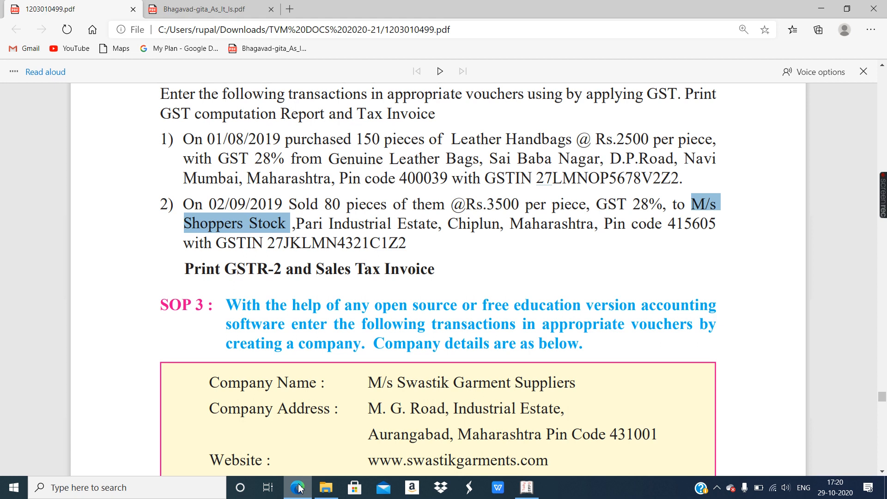
click(298, 487)
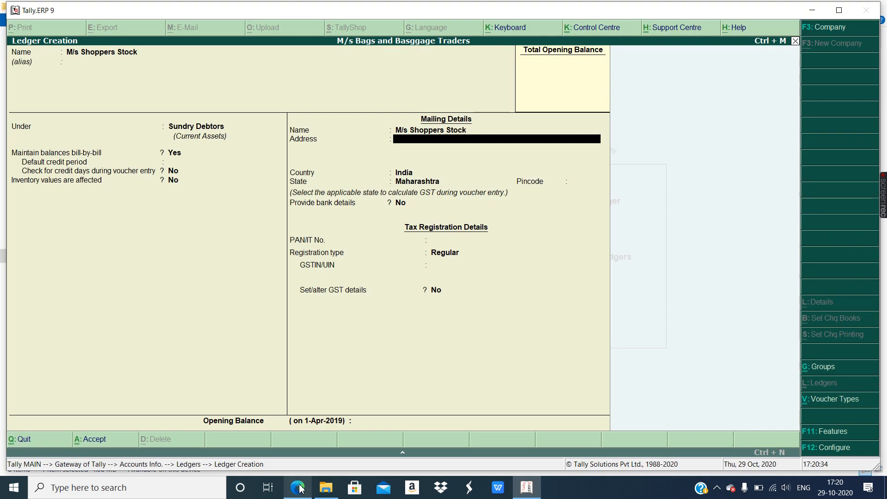
text(i l)
text(ndustria)
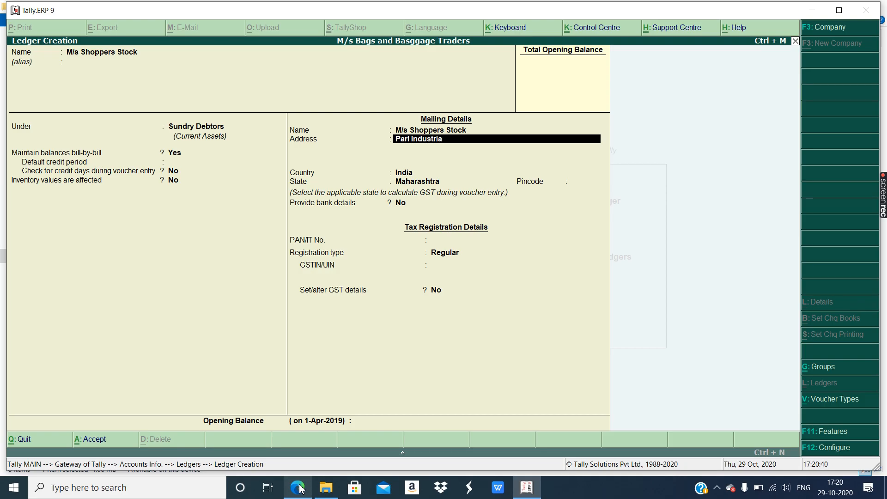
text(l Estate)
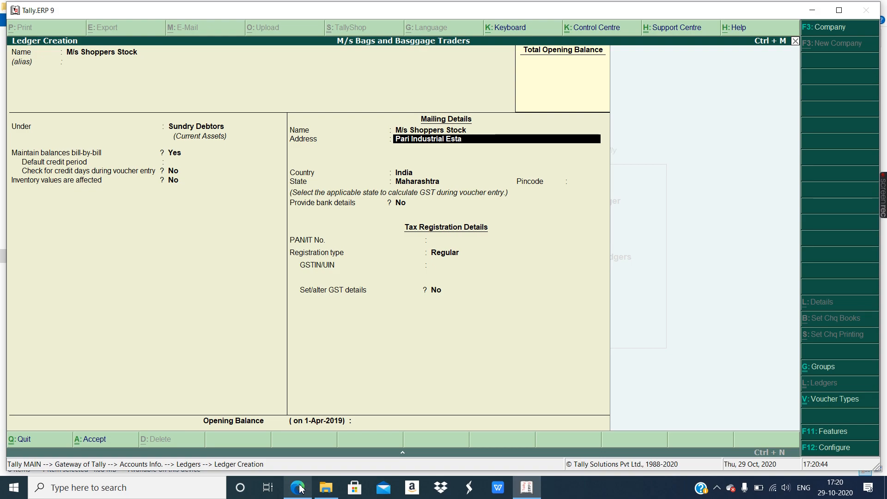
text(,)
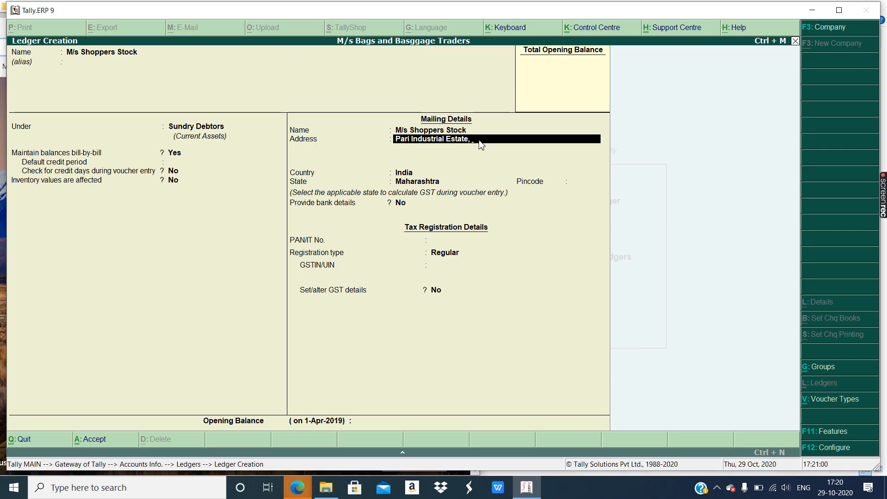
text(Chiplu)
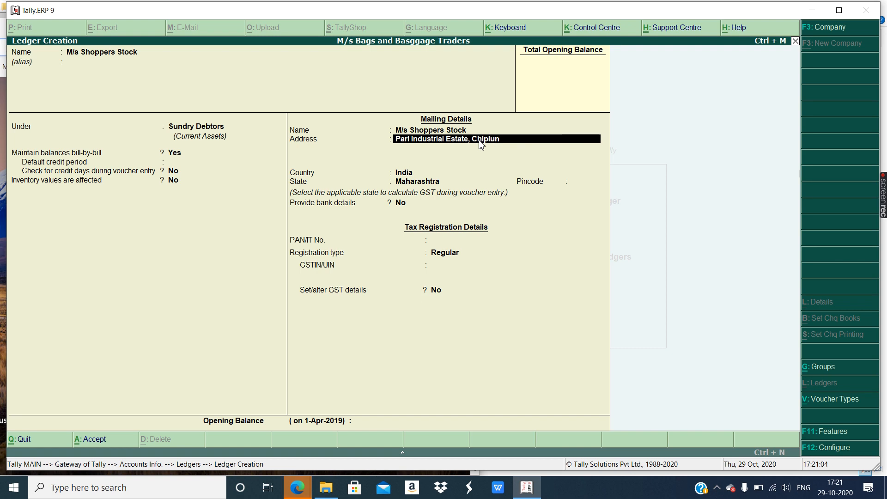
text(n)
key(Return)
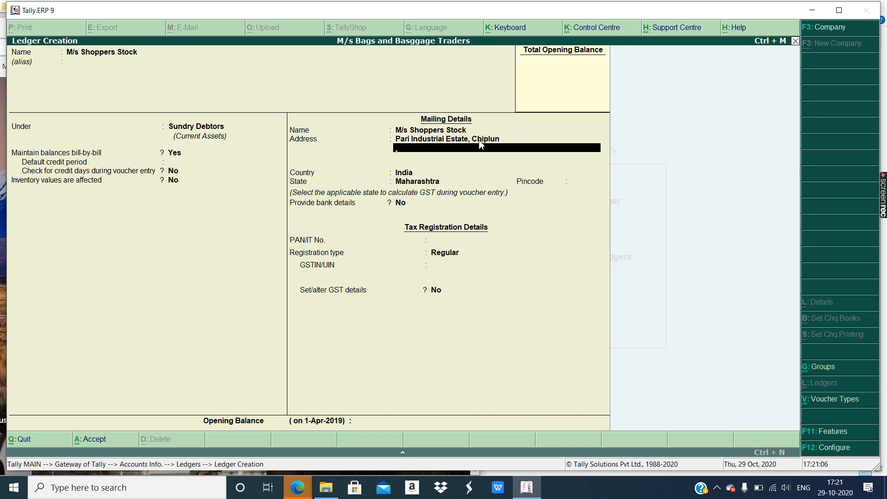
key(Return)
key(Return)
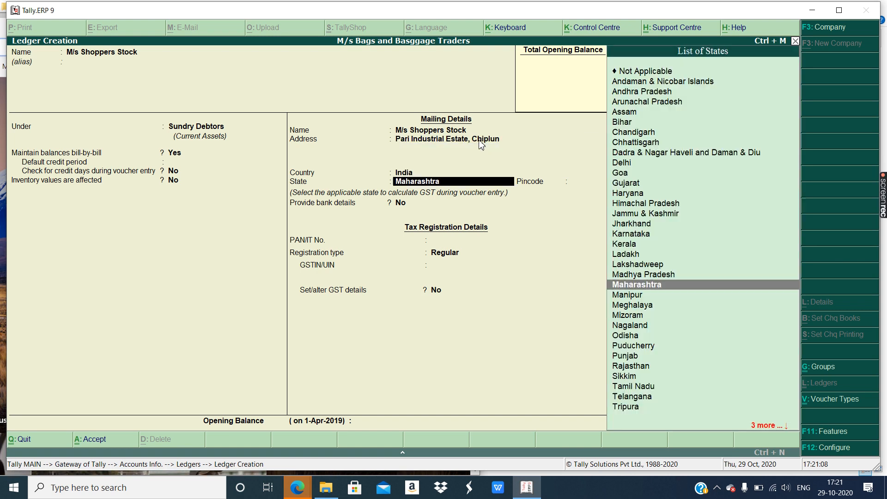
key(Return)
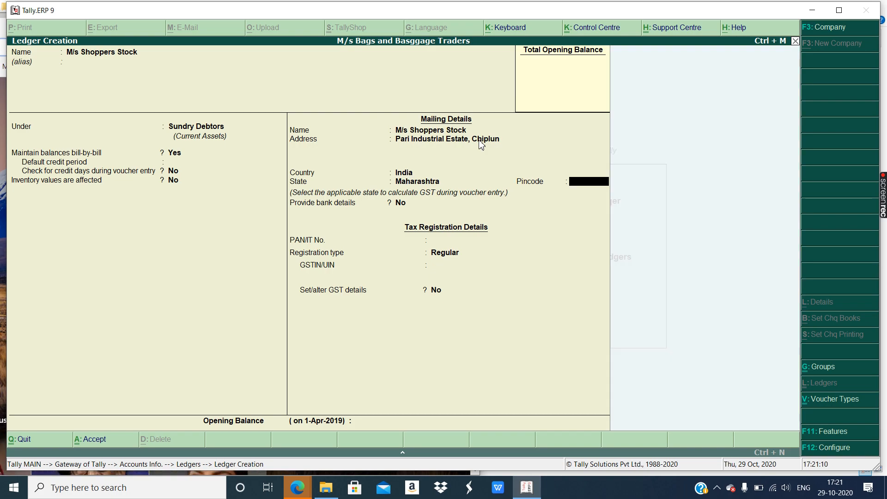
- Enter the customer's pincode, reading it from the assignment PDF
click(298, 490)
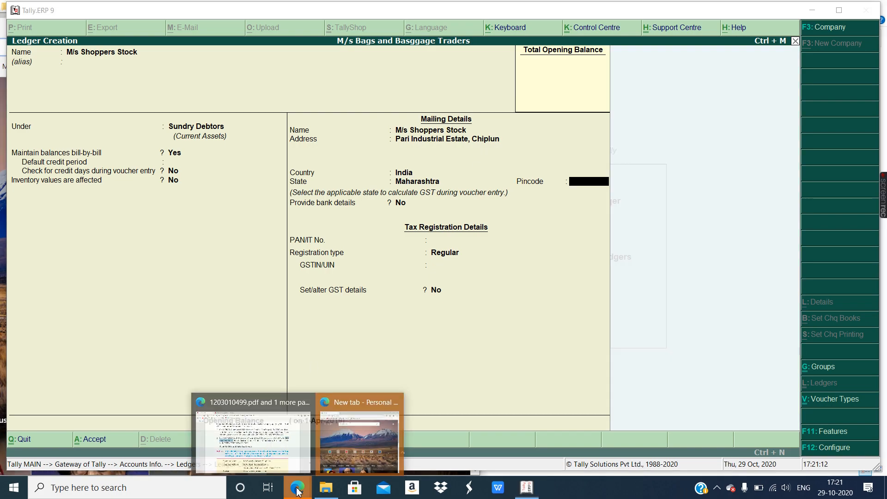
click(285, 460)
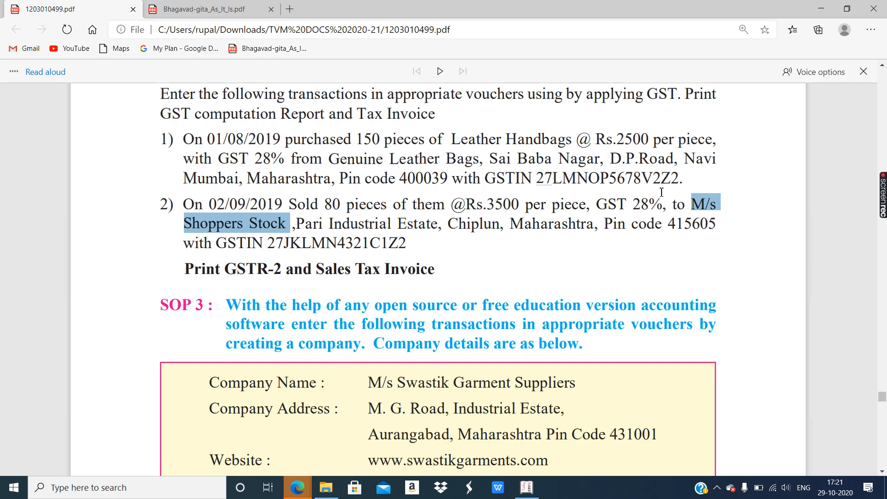
drag(668, 223, 719, 223)
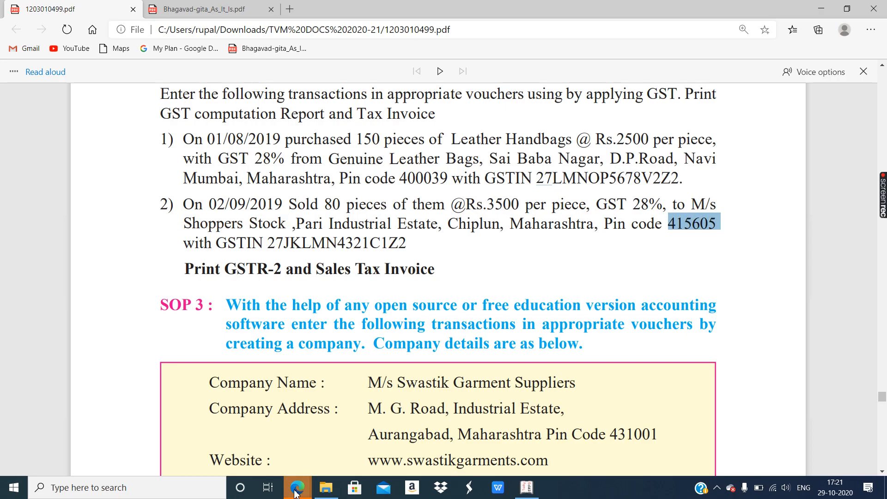
click(528, 489)
text(415605)
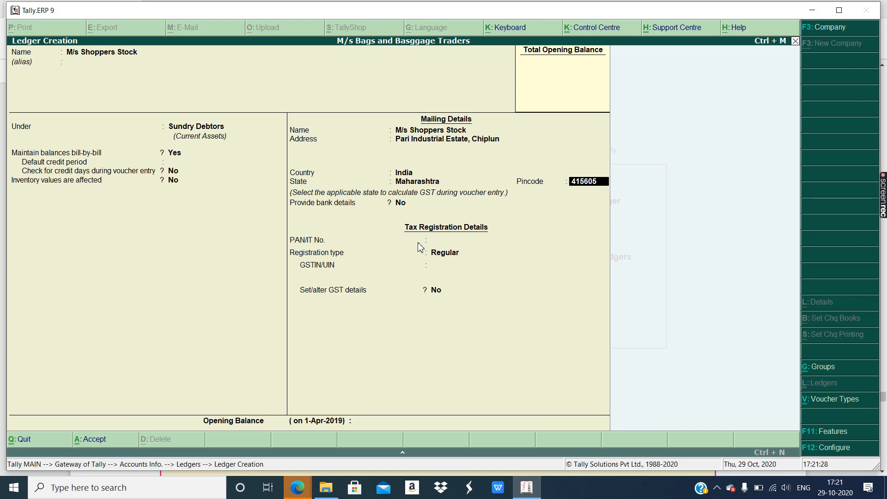
- Skip past bank and PAN details and enter the customer's GSTIN under Regular registration
key(Return)
key(Return)
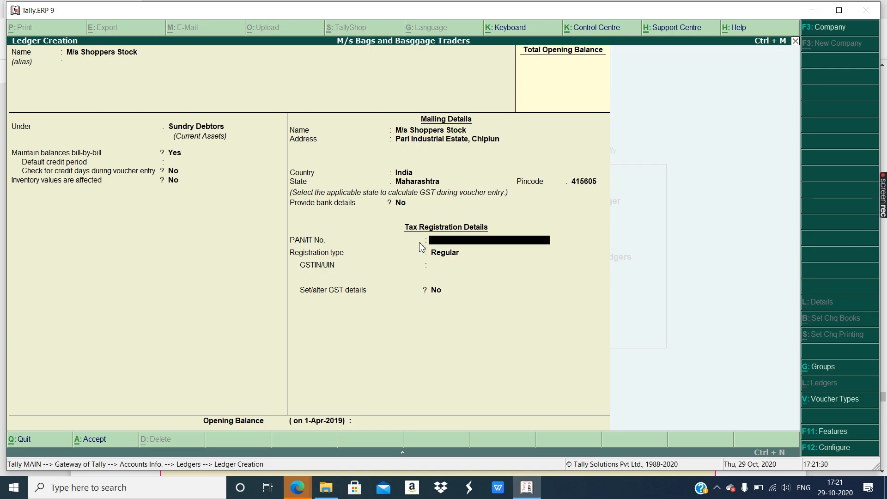
key(Return)
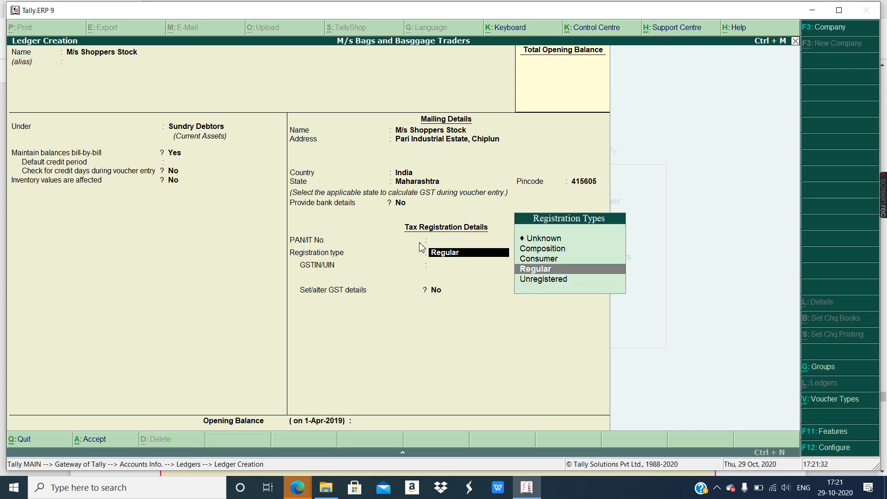
key(Return)
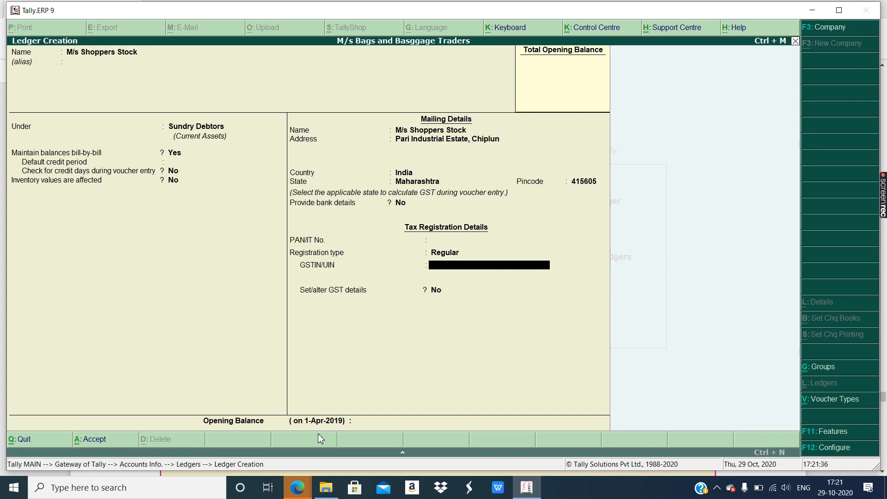
click(527, 492)
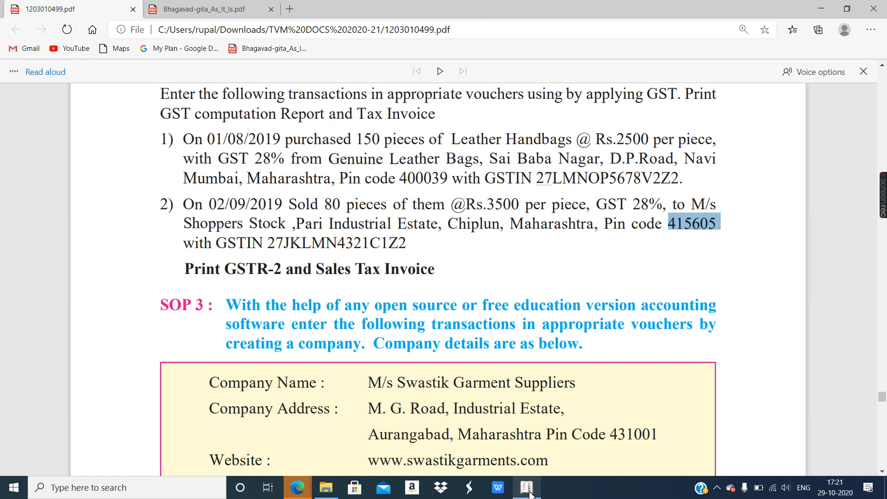
click(530, 495)
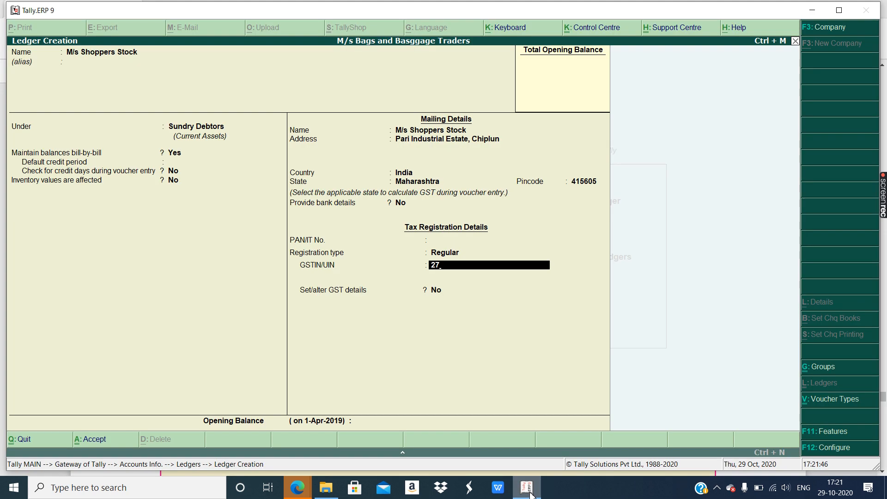
text(JK)
click(532, 493)
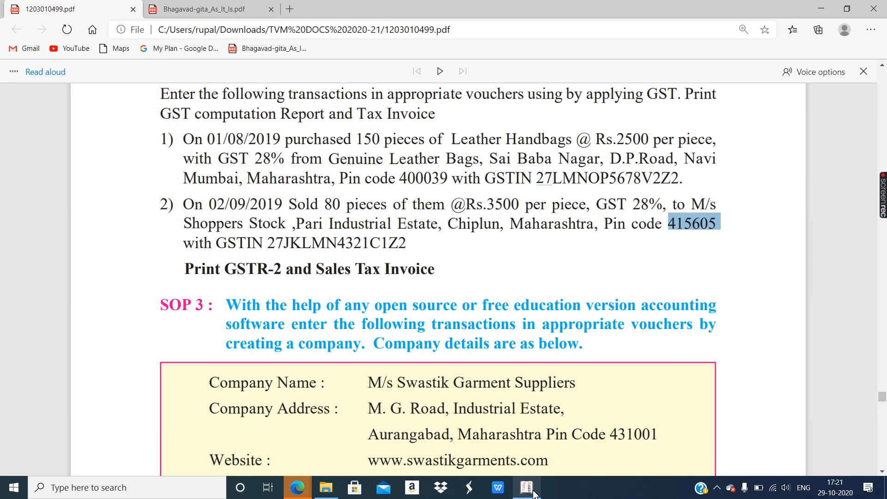
click(533, 494)
text(4321C1Z2)
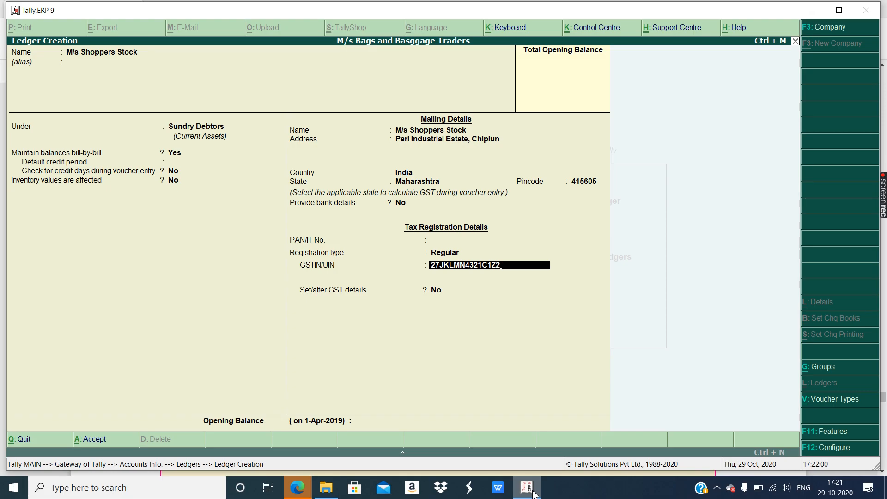
- Confirm the GSTIN, dismiss the warning, answer Yes to Set/alter GST details and save
key(Return)
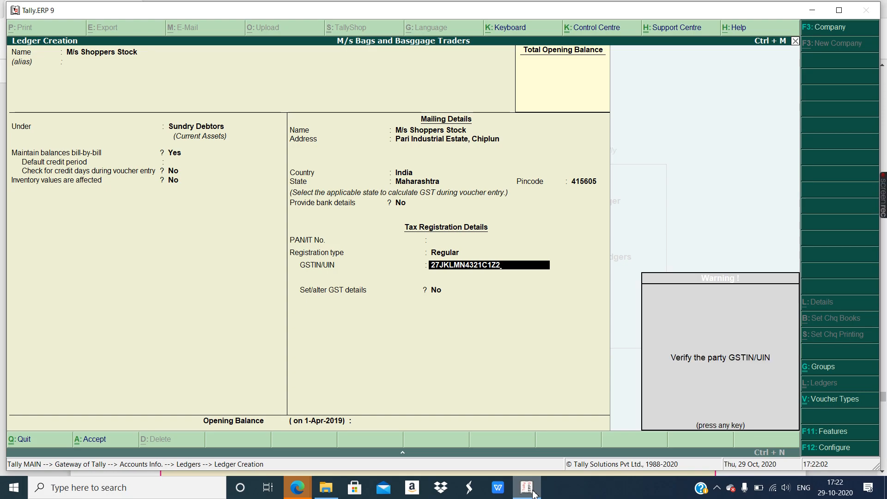
key(Return)
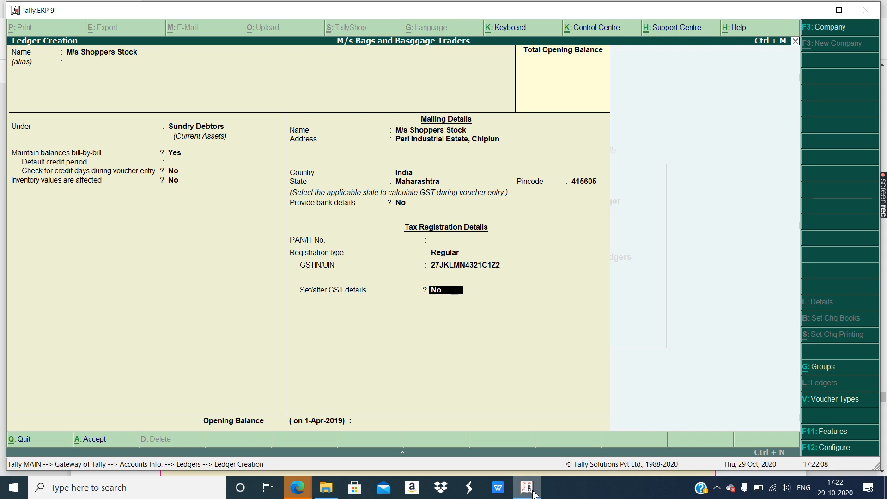
text(yes)
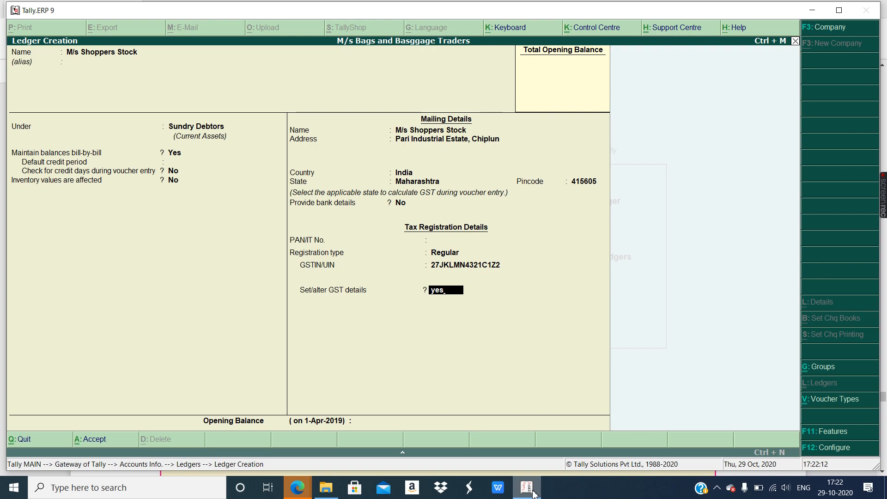
key(ctrl+a)
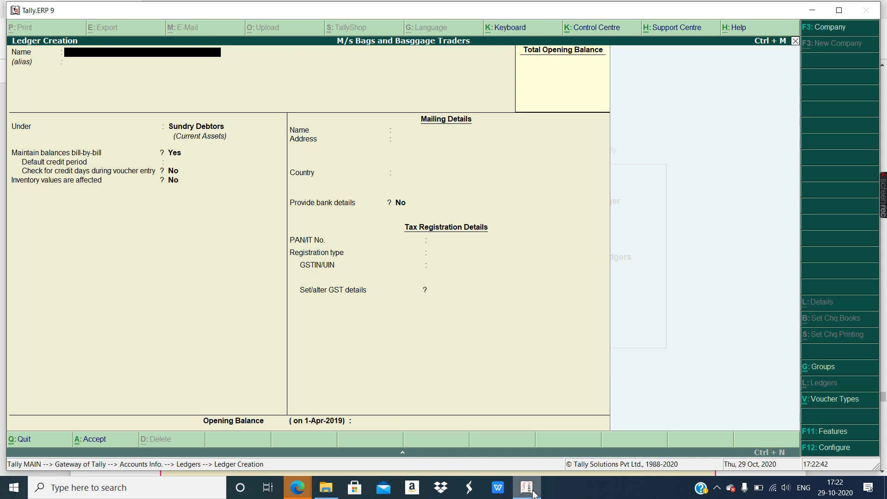
- Quit the empty ledger creation without saving and return to Gateway of Tally
key(Escape)
key(y)
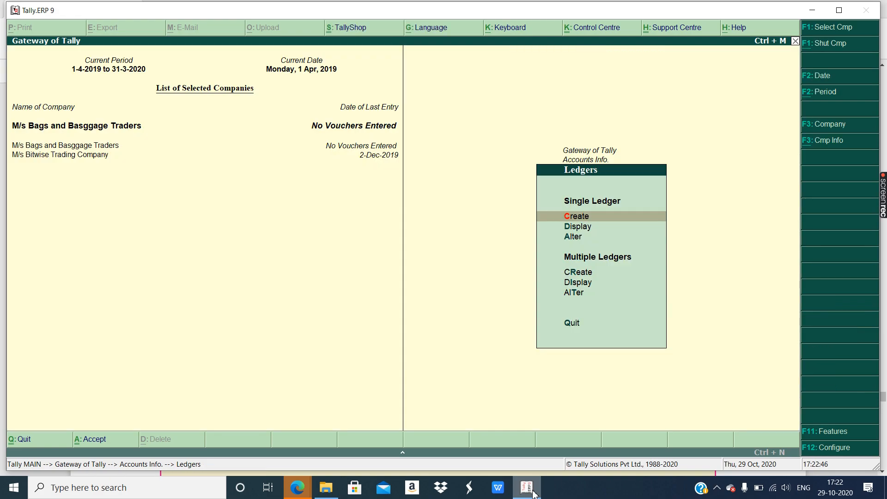
key(Escape)
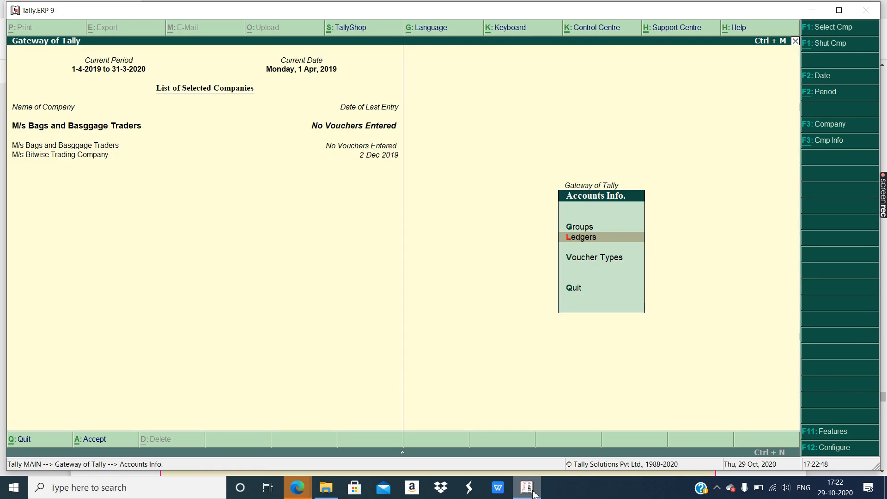
key(Escape)
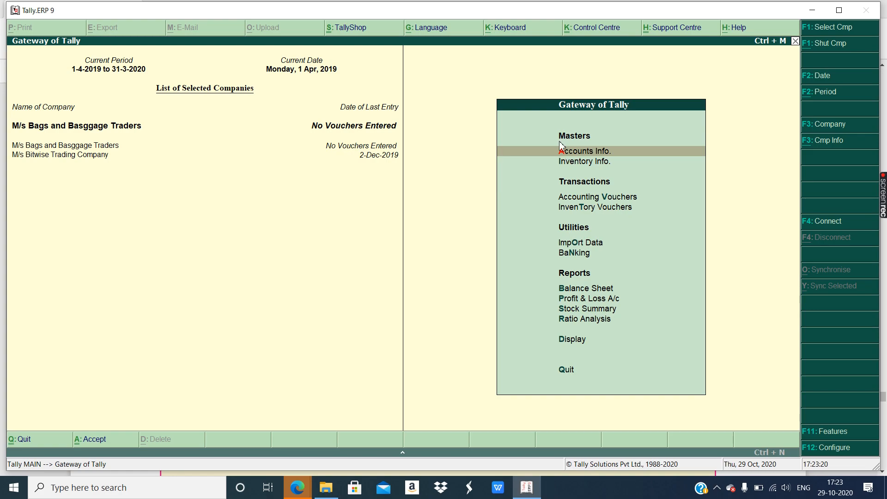
- Open Inventory Info and close the spare Edge new-tab window
click(569, 166)
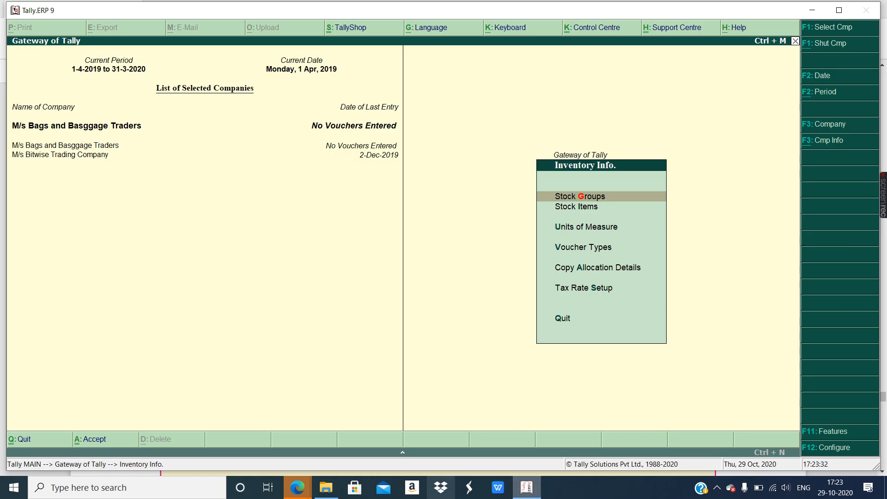
click(297, 487)
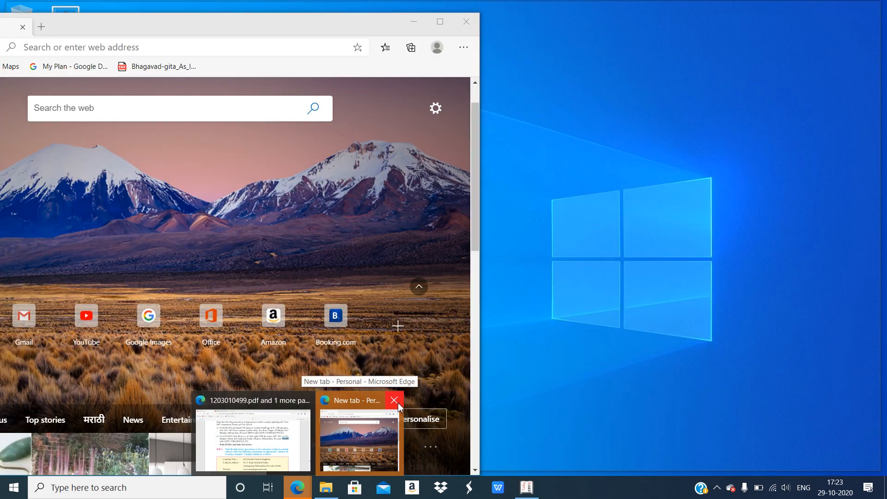
click(394, 400)
- Check the Leather Handbags purchase quantity in the exercise PDF, then return to Tally
click(329, 449)
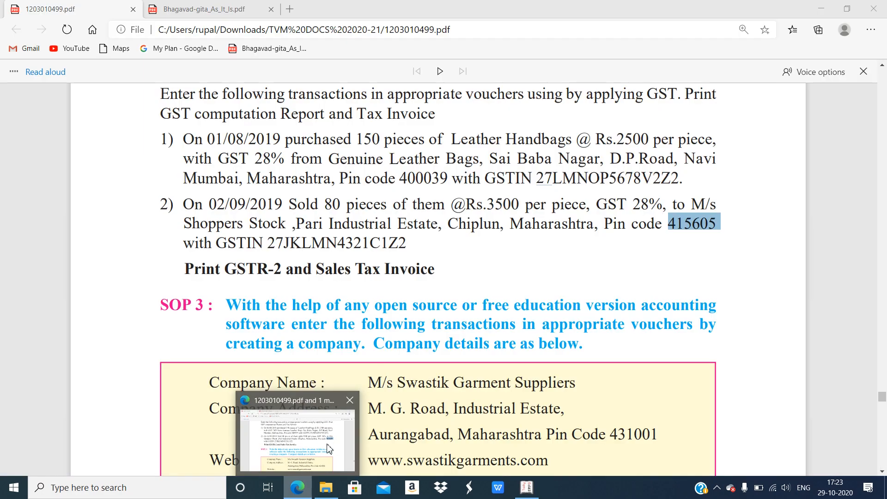
click(374, 181)
scroll(384, 180, up, 1)
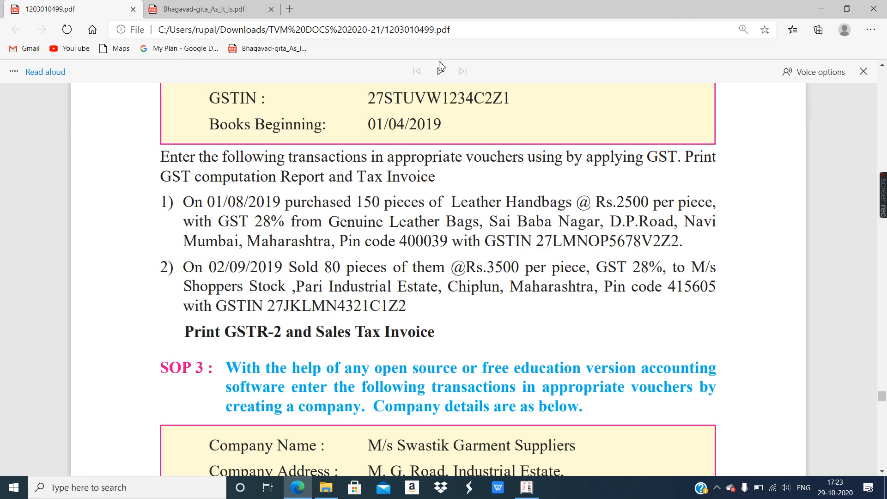
drag(363, 202, 419, 205)
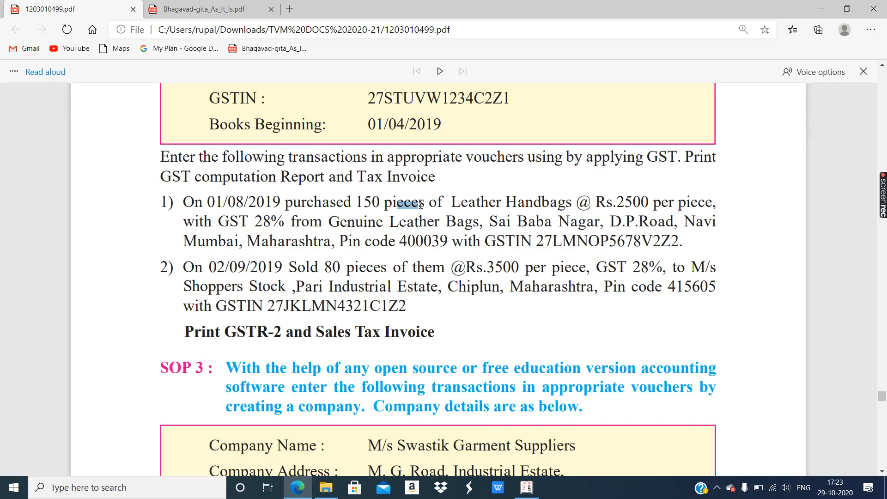
click(419, 205)
double_click(521, 205)
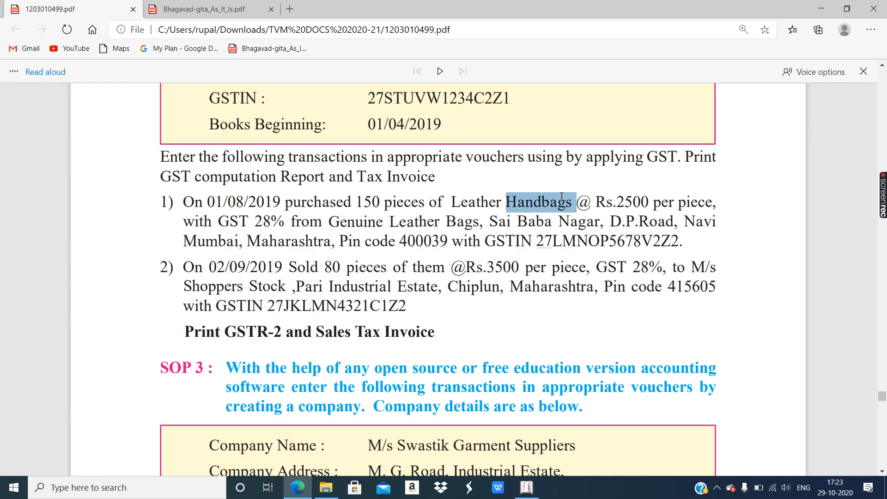
scroll(561, 171, up, 3)
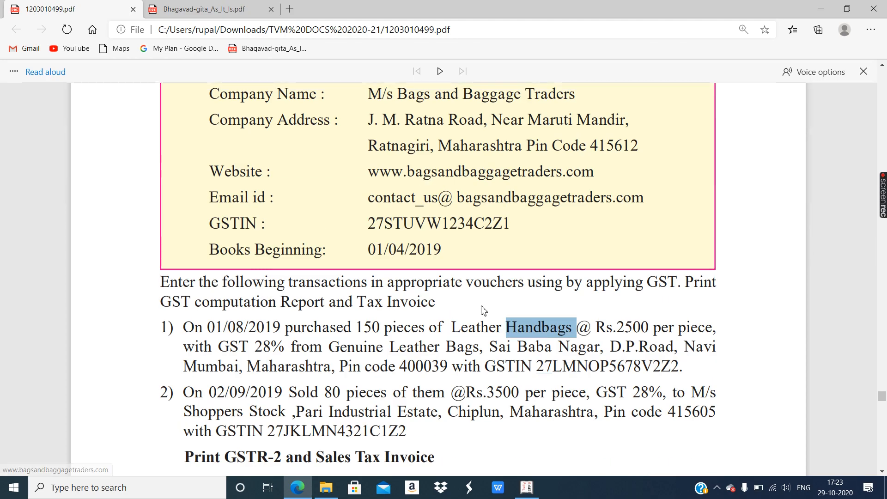
scroll(525, 255, down, 2)
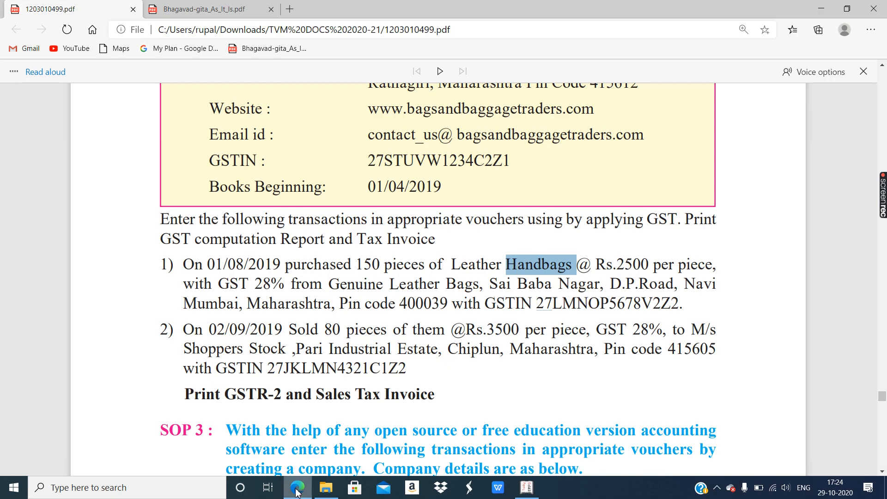
click(526, 494)
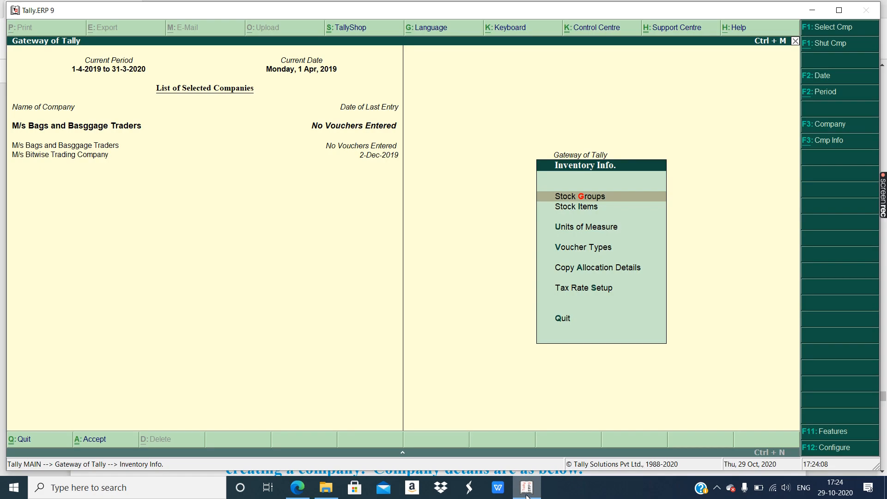
- Start creating a new unit of measure, checking the exercise PDF alongside
click(555, 227)
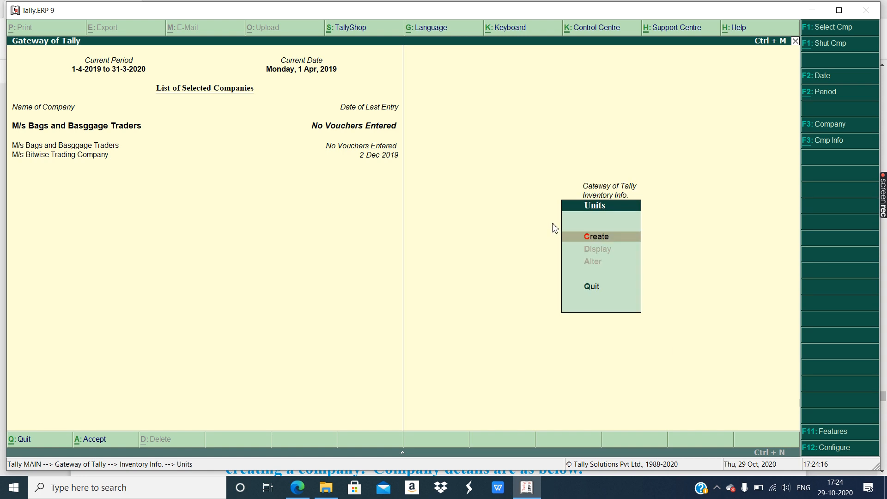
key(Return)
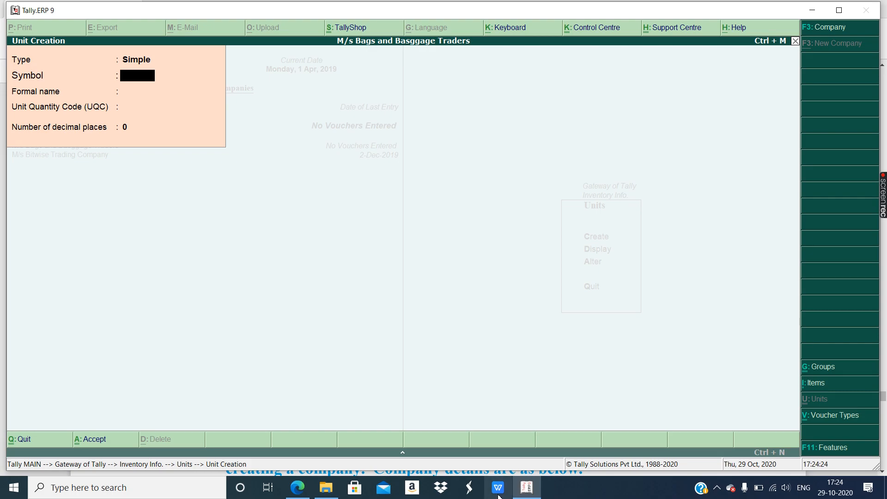
click(528, 488)
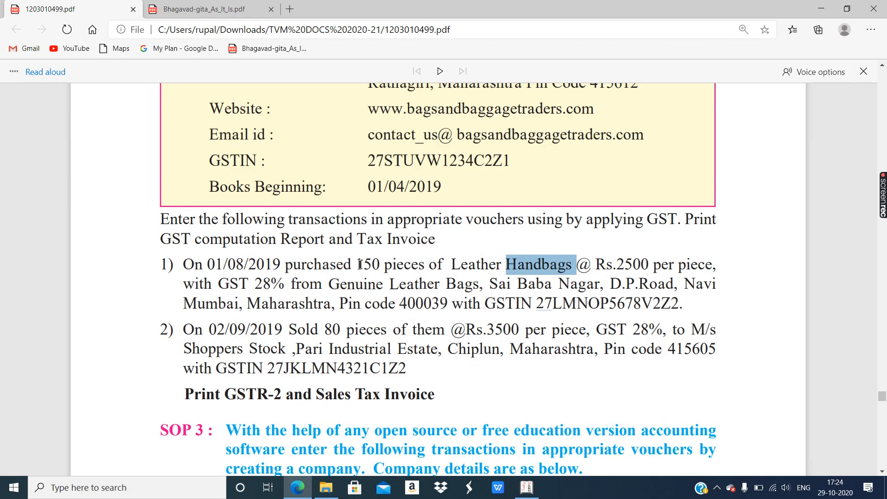
click(296, 491)
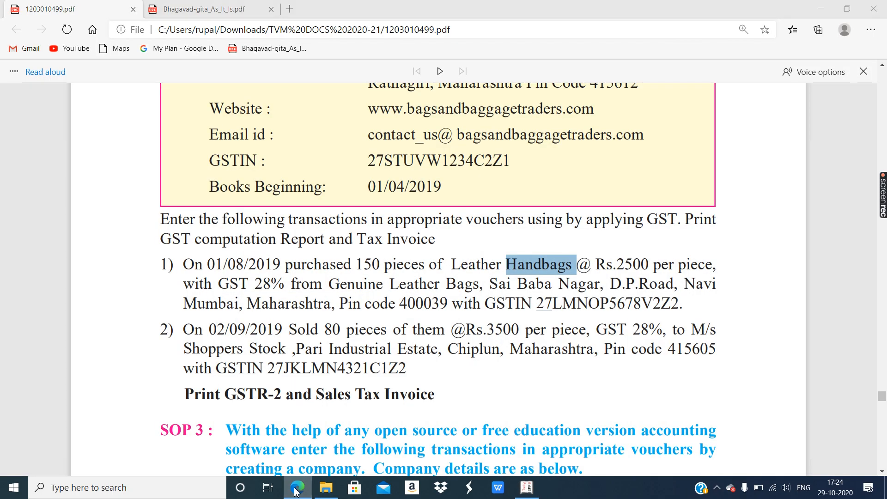
click(297, 490)
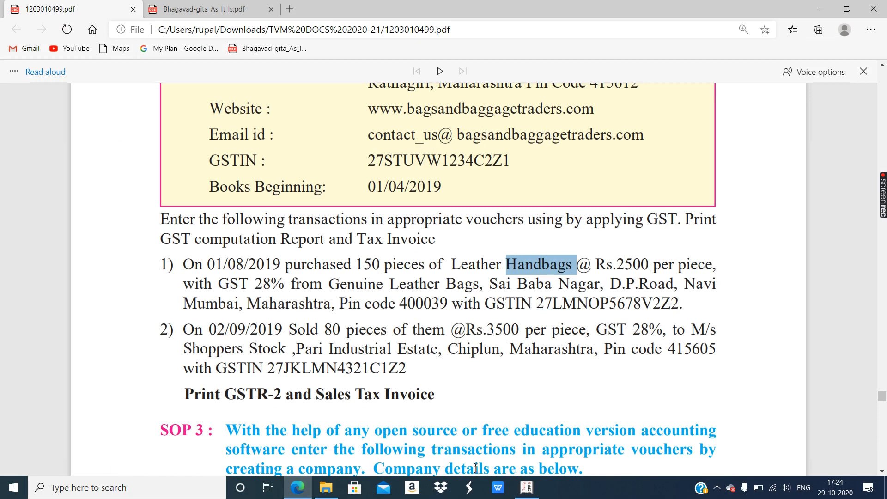
click(528, 489)
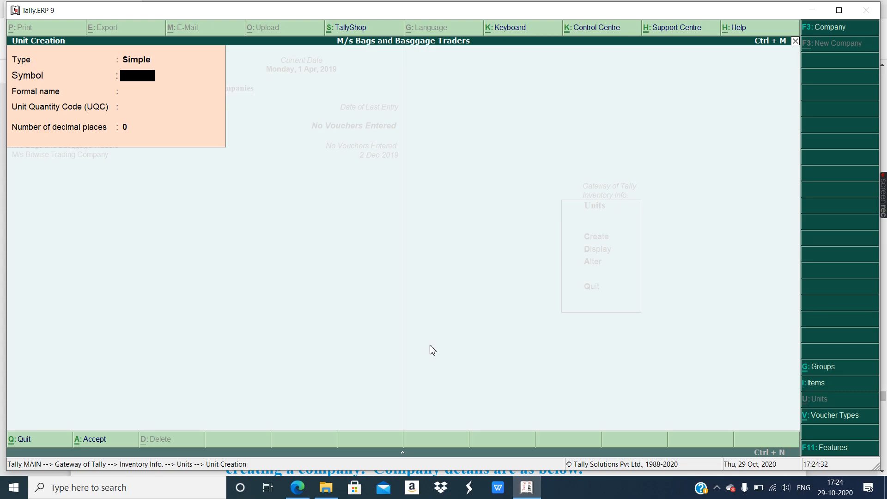
- Enter symbol 'pcs' and formal name 'Pieces' for the new unit
text(pcs)
key(Return)
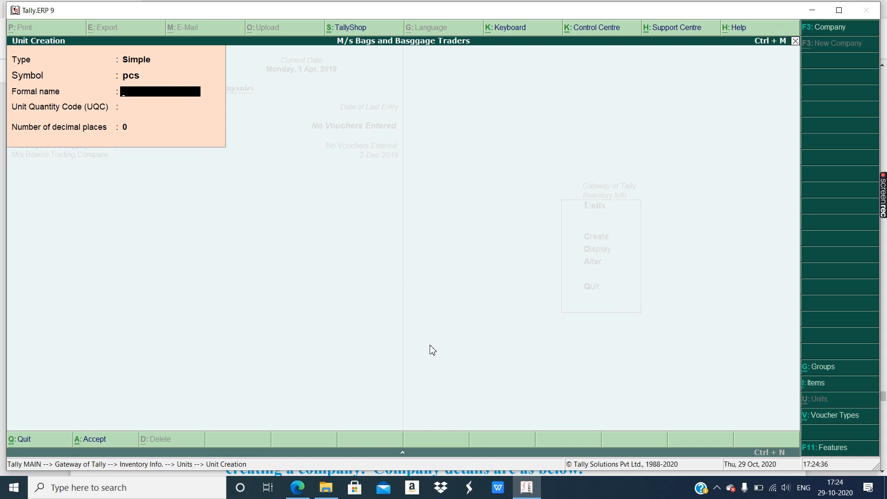
text(Pieces)
key(Return)
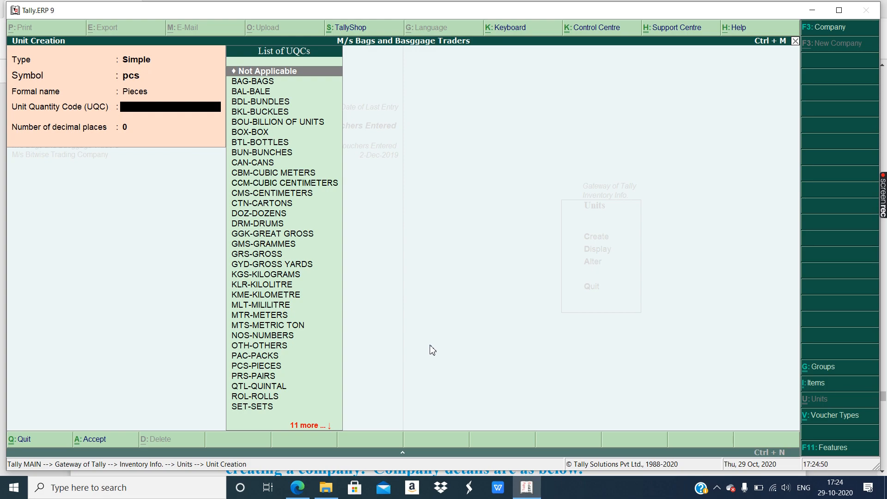
key(Down)
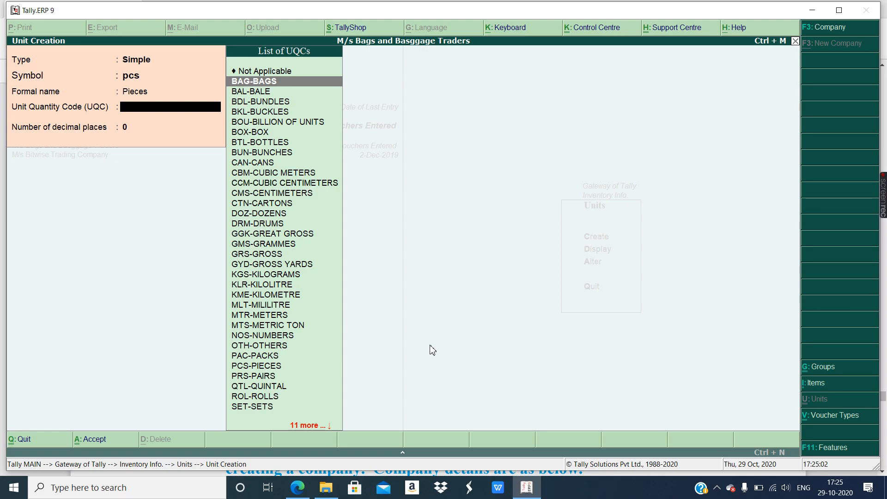
- Pick PCS-PIECES as the UQC and save the pcs unit with 0 decimals
key(Down)
key(Down)
key(Down)
key(Down)
key(Down)
key(Down)
key(Down)
key(Down)
key(Down)
key(Down)
key(Down)
key(Down)
key(Down)
key(Down)
key(Down)
key(Down)
key(Down)
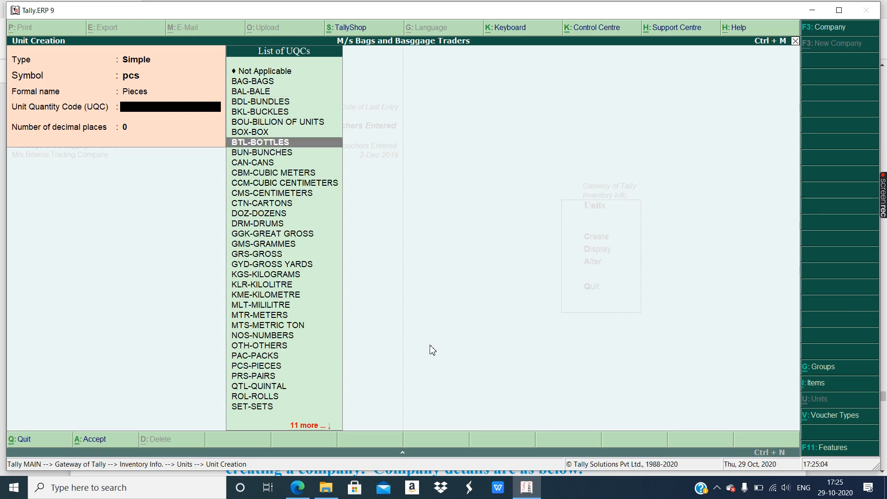
key(Down)
key(Down)
key(Down)
key(Down)
key(Down)
key(Down)
key(Down)
key(Down)
key(Down)
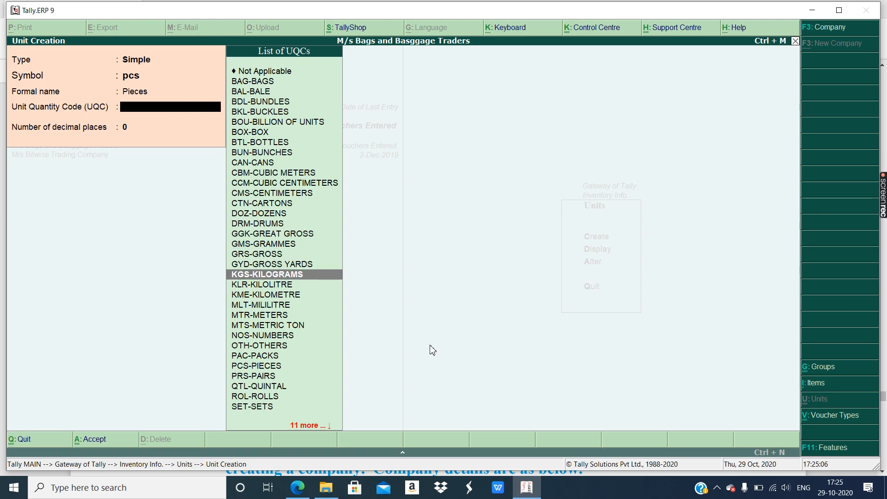
key(Down)
key(Down)
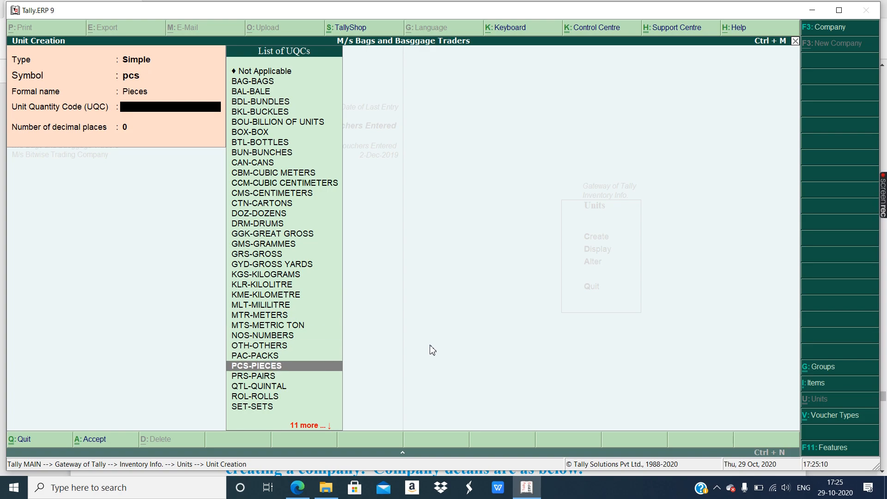
key(Return)
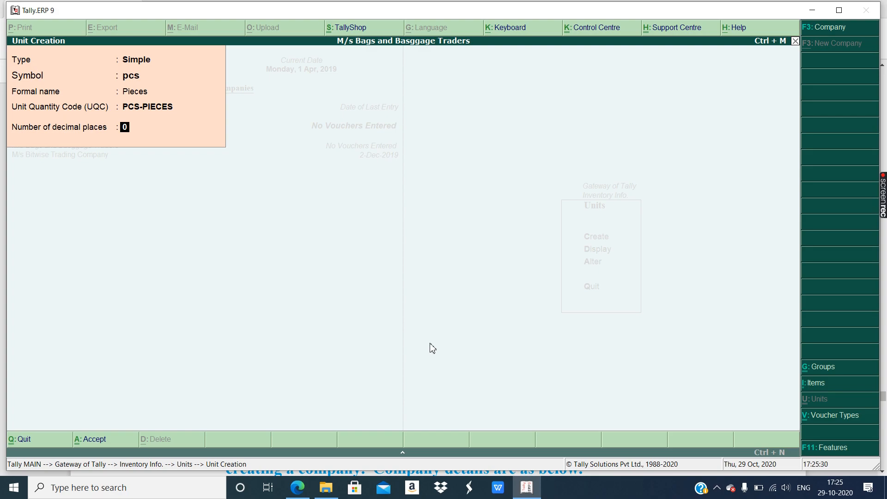
key(Return)
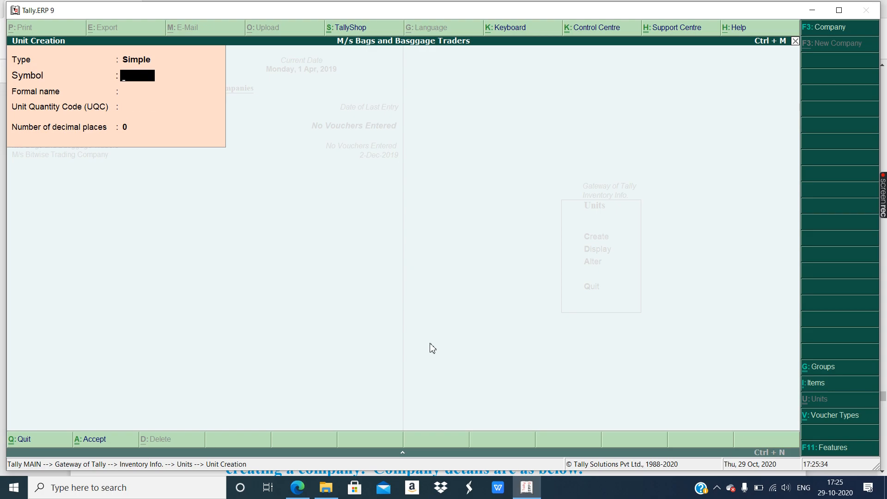
- Close the blank unit form and open Stock Group creation from Inventory Info
key(Escape)
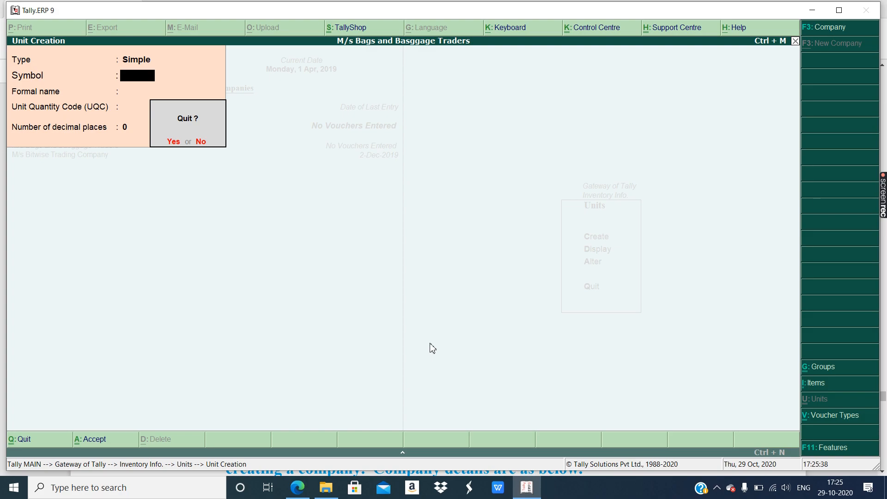
key(Return)
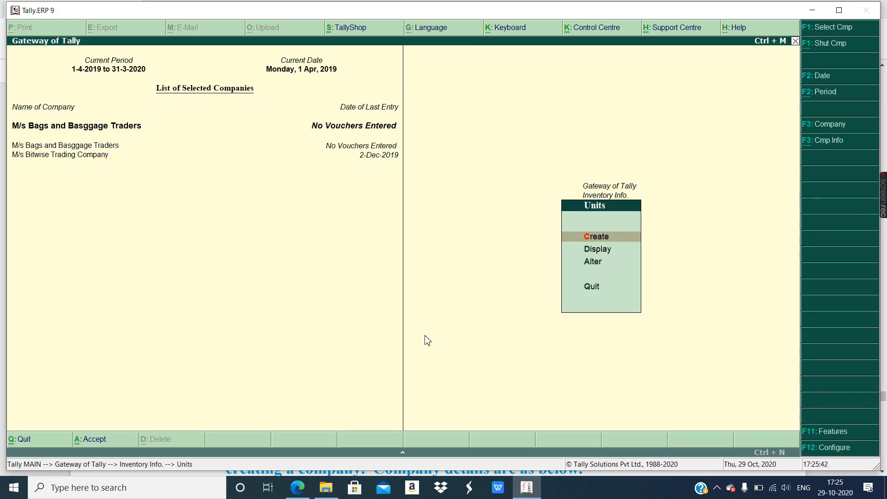
click(600, 198)
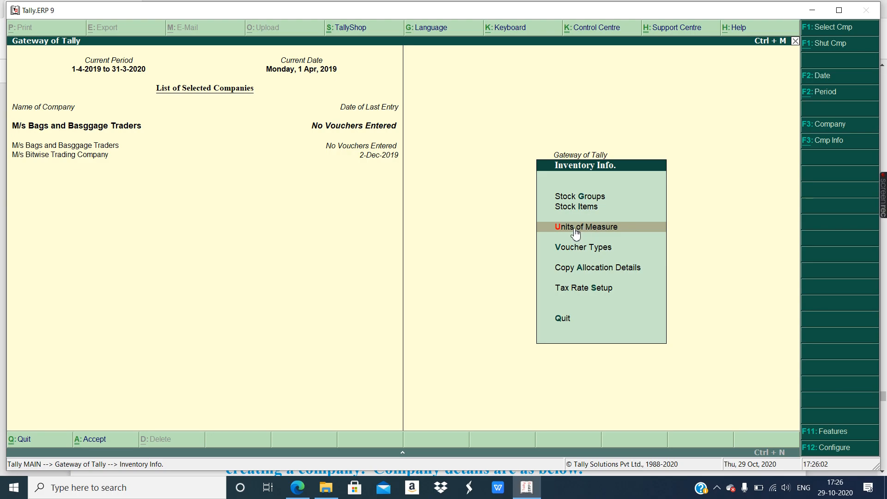
click(582, 197)
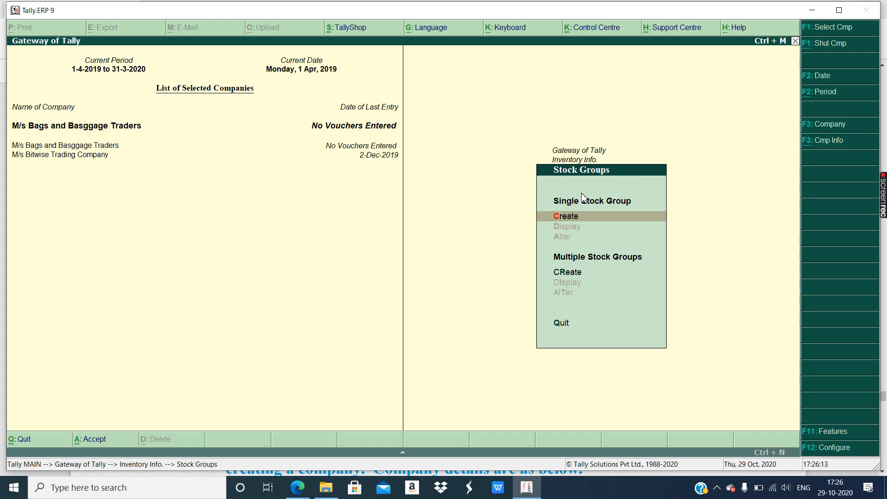
key(Return)
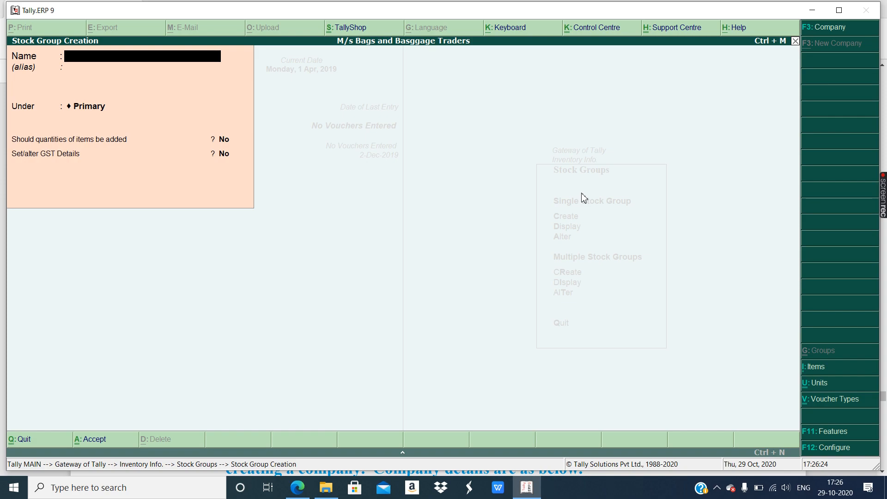
- Save a stock group named 'Bags' under Primary and exit stock group creation
text(Bag)
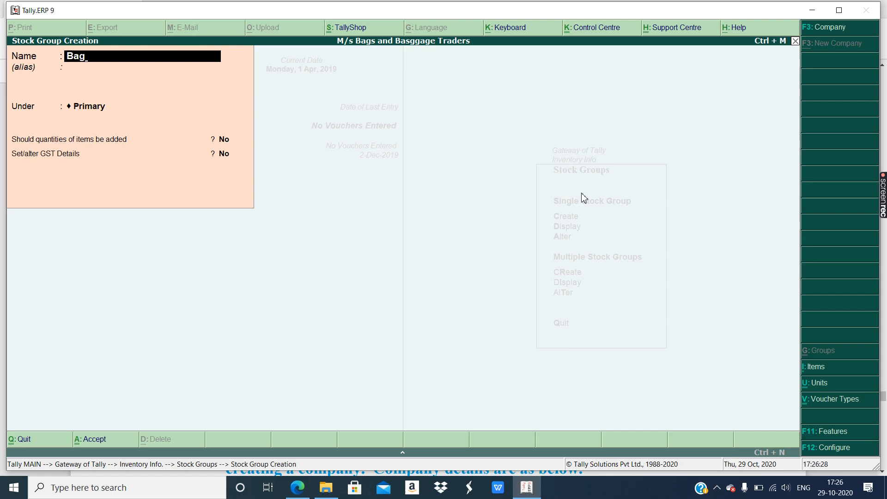
text(s)
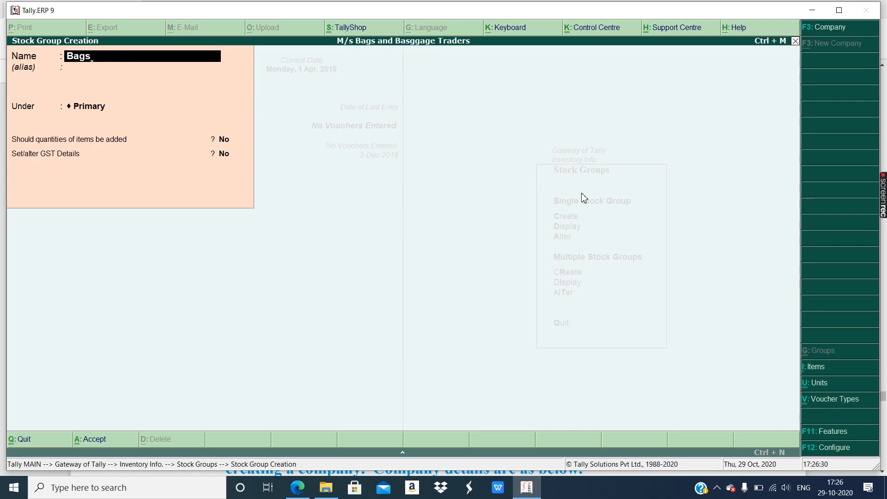
key(Return)
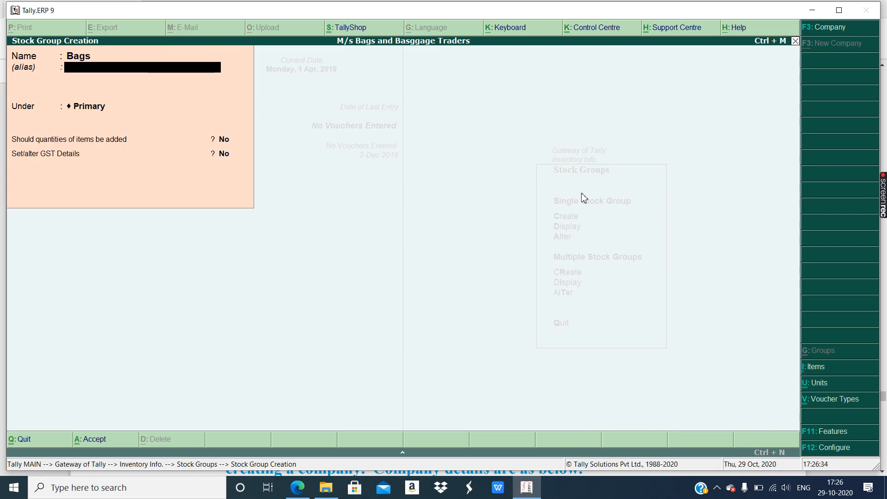
key(ctrl+a)
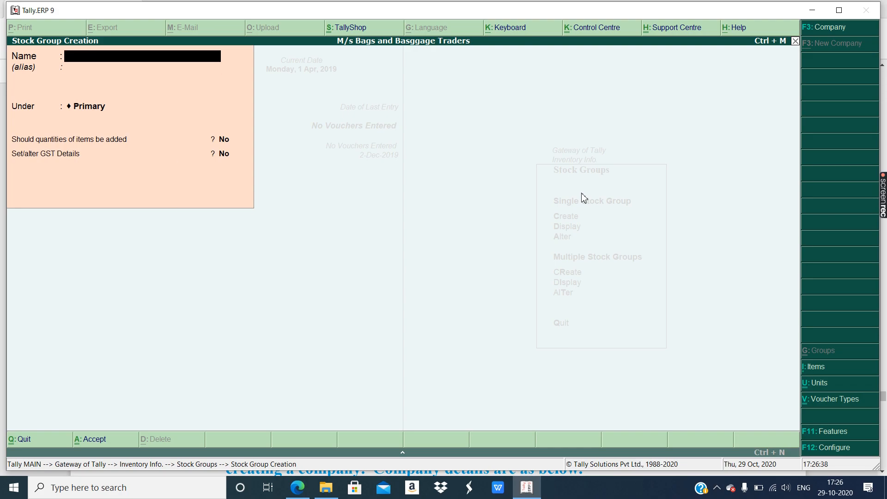
key(Escape)
key(Return)
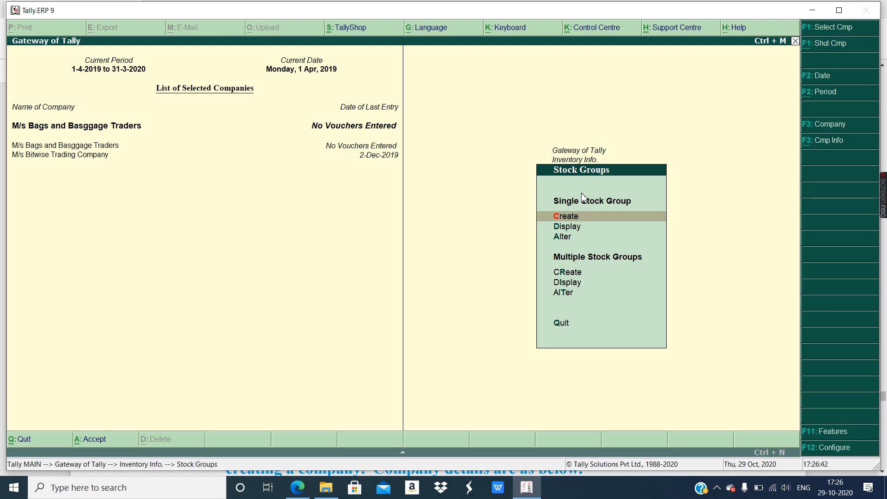
key(Escape)
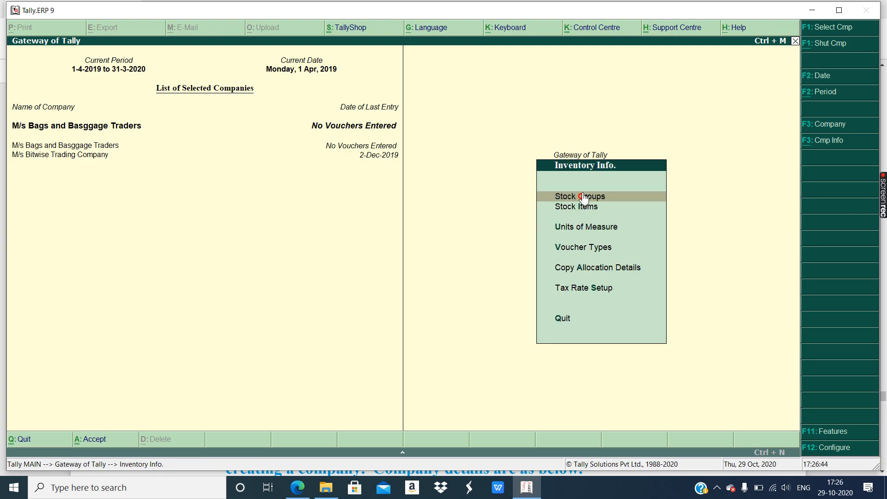
- Start a stock item named 'Leather Handbags' under the Bags group
key(i)
key(Return)
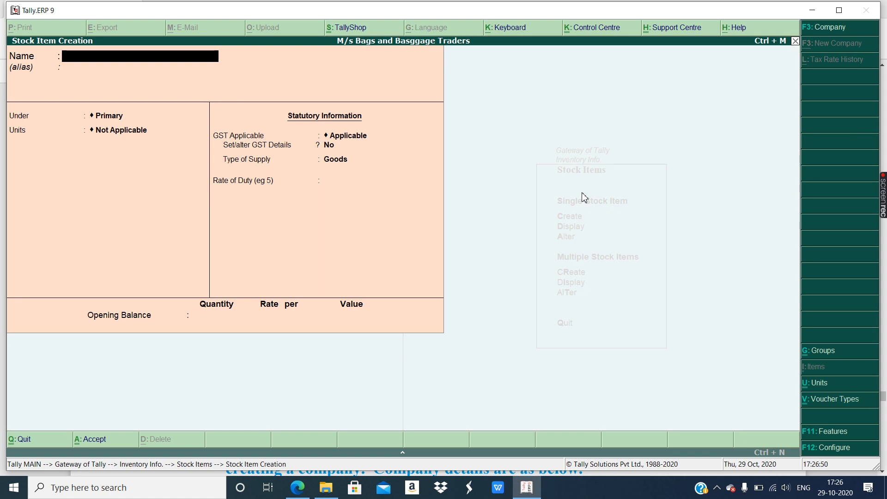
text(Leather)
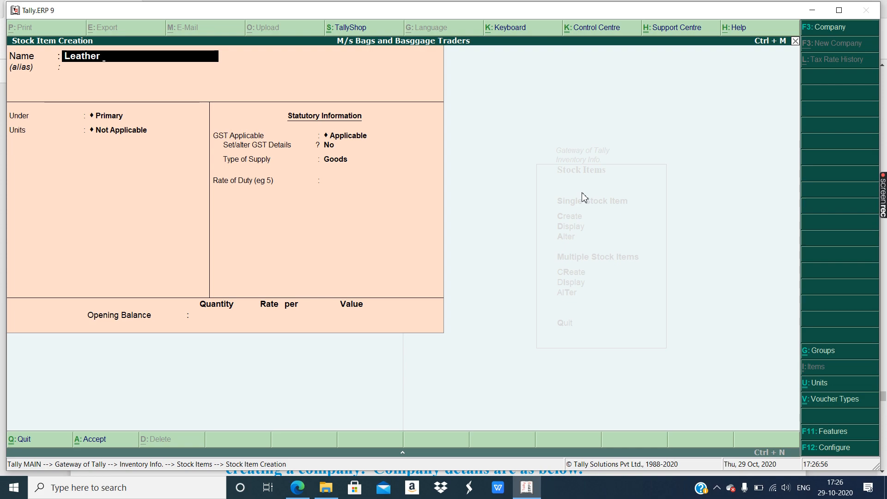
text( Handbags)
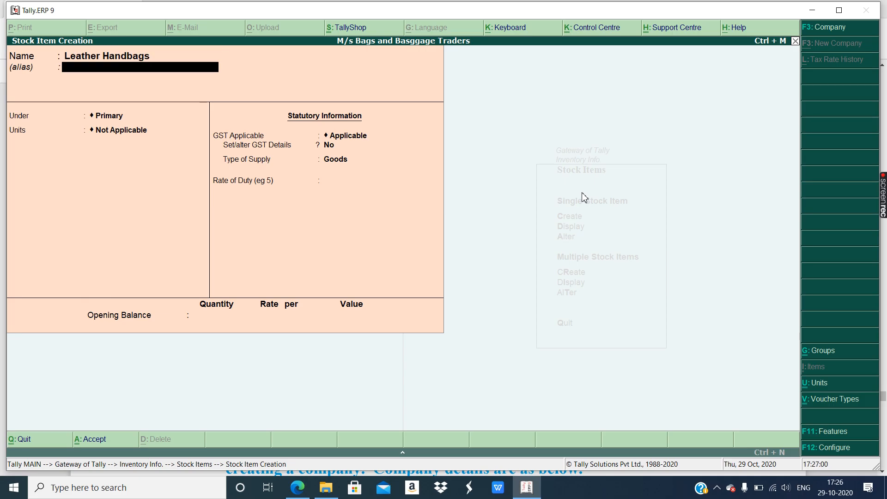
key(Return)
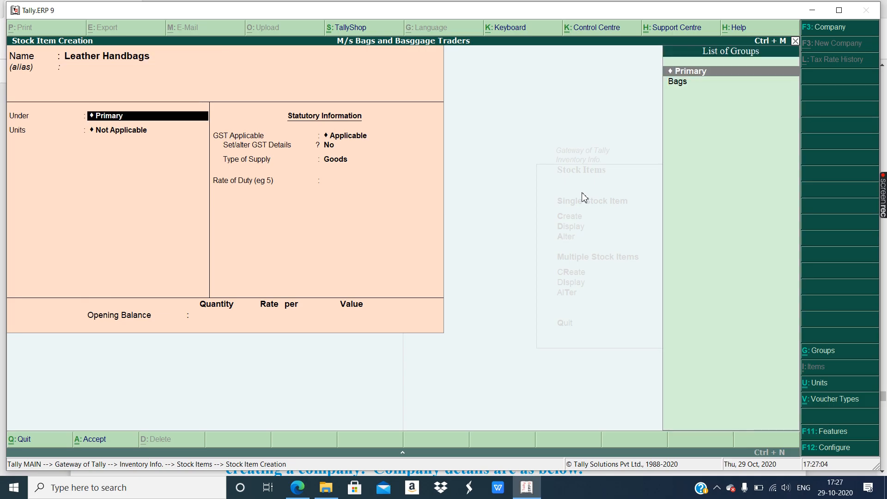
key(Down)
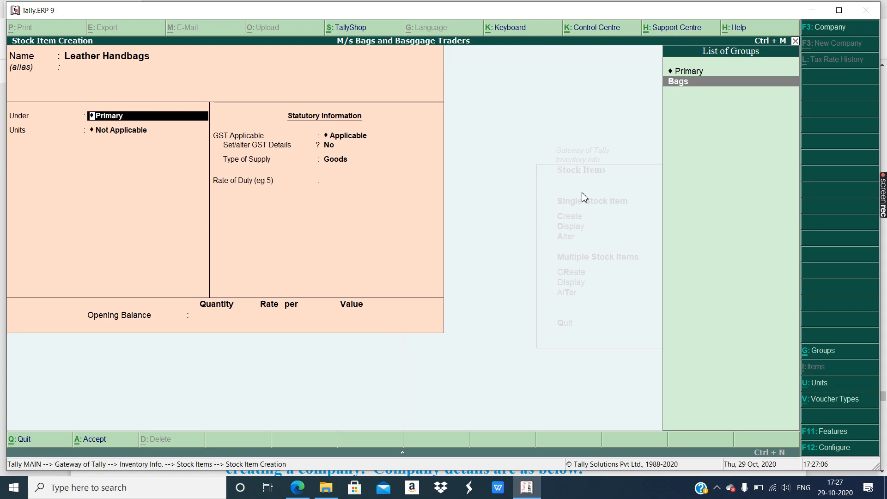
key(Return)
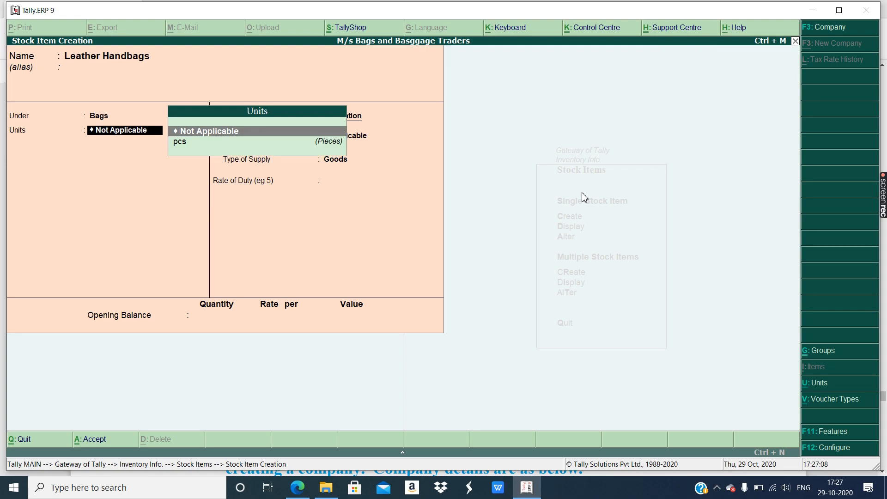
- Set the item's units to pcs, keep GST Applicable, and choose Yes for GST details
key(Return)
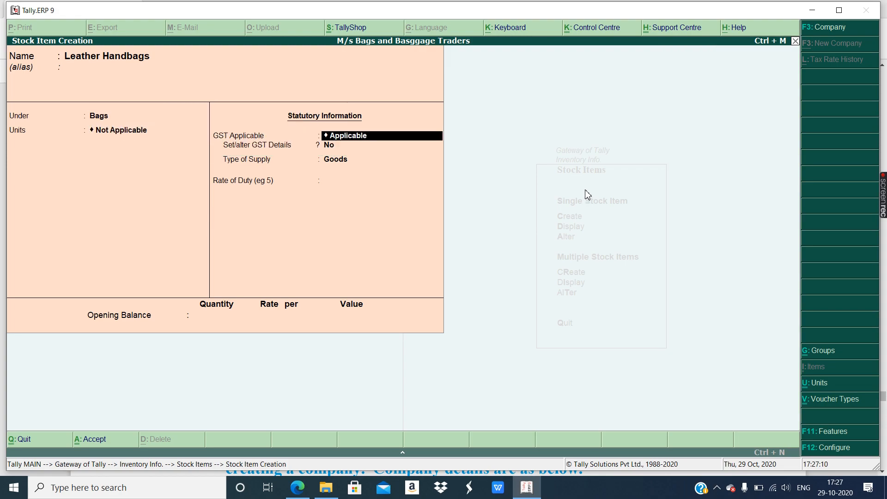
key(BackSpace)
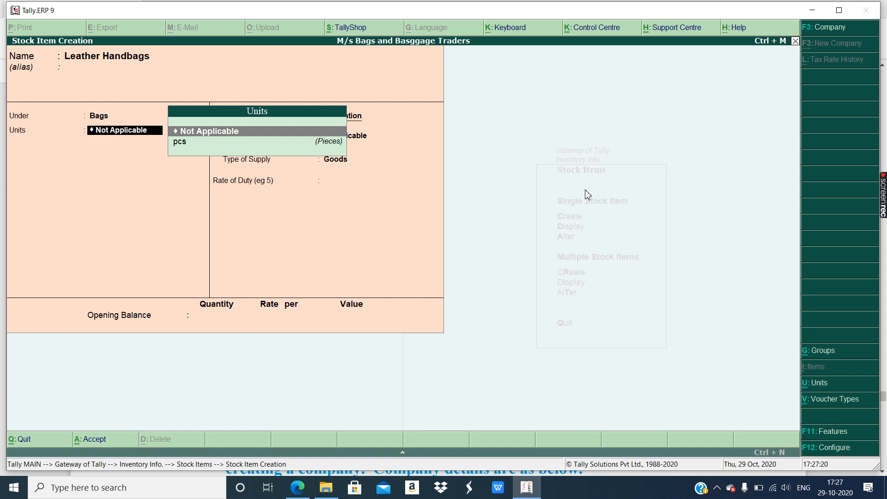
key(Down)
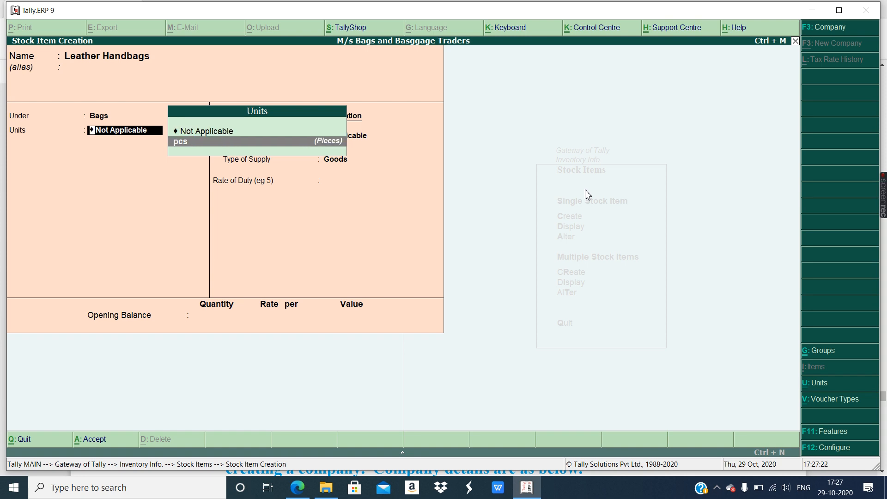
key(Return)
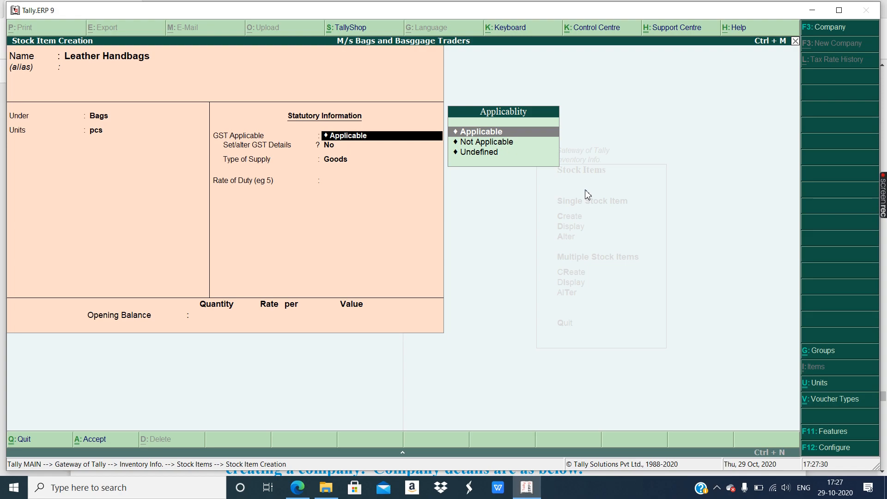
key(Return)
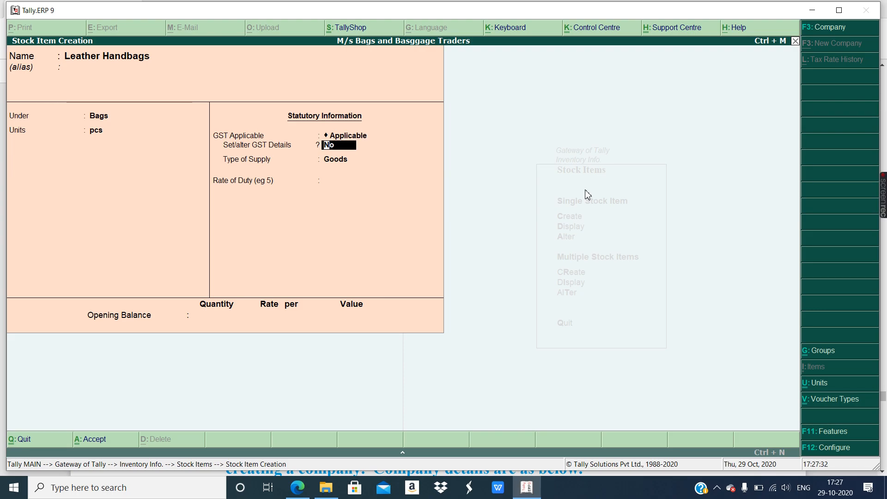
text(yes)
key(Return)
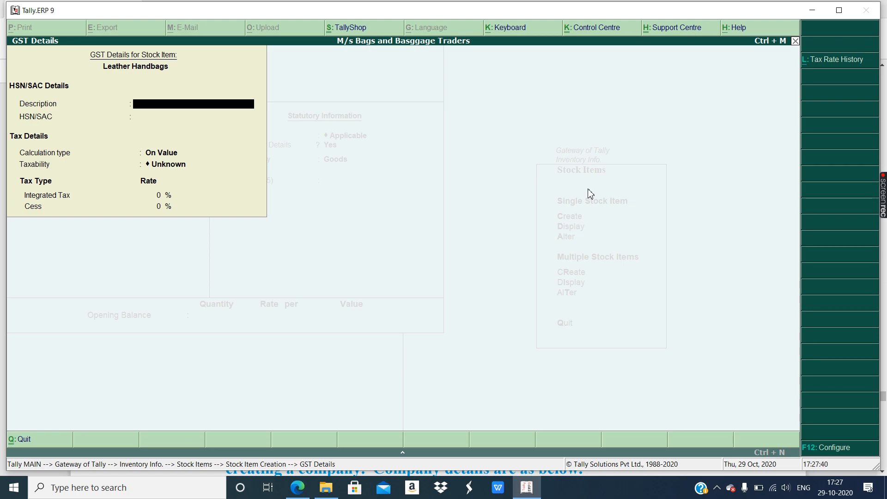
- Enter description Leather Handbags, HSN 42022110, On Value, Taxable, 28% integrated tax
text(Leather Handbags)
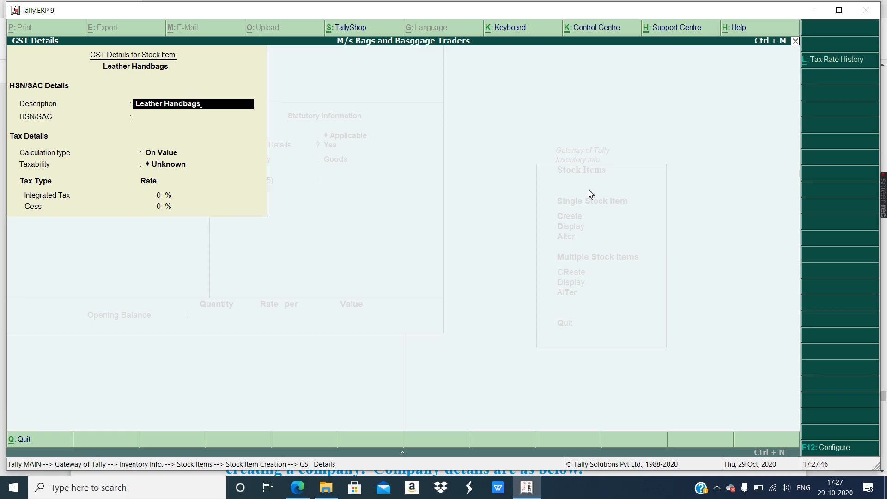
key(Return)
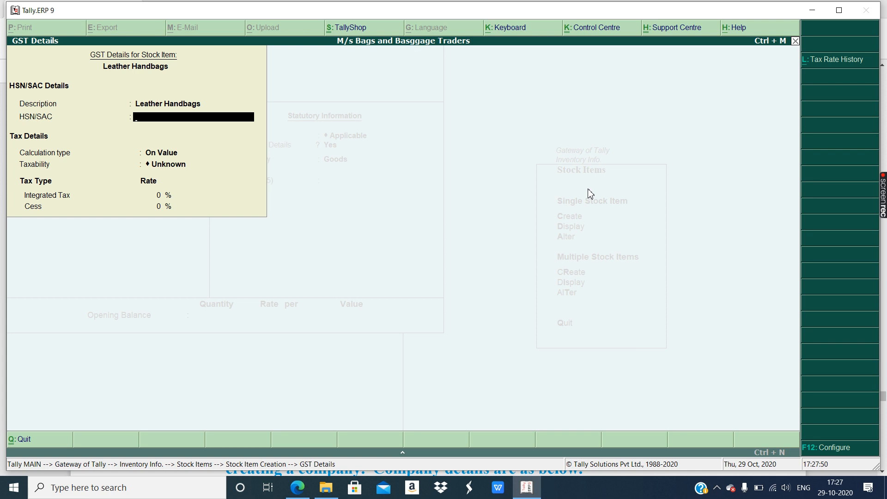
text(42022110)
key(Return)
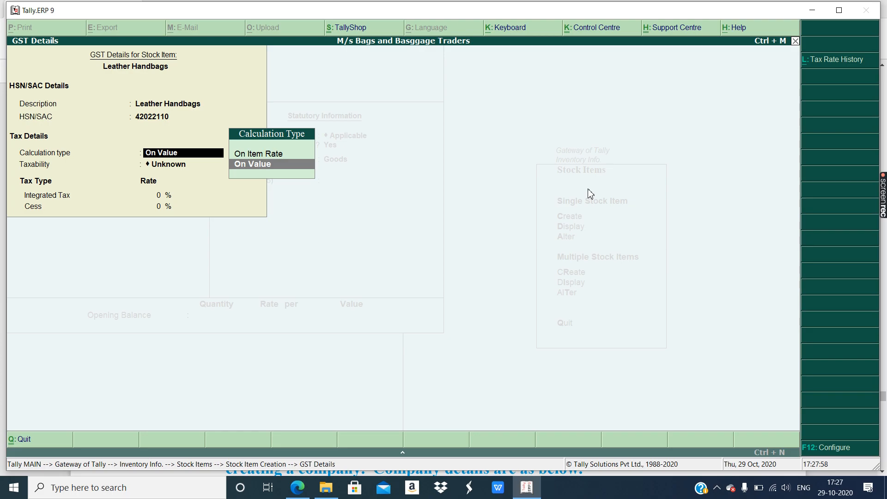
key(Return)
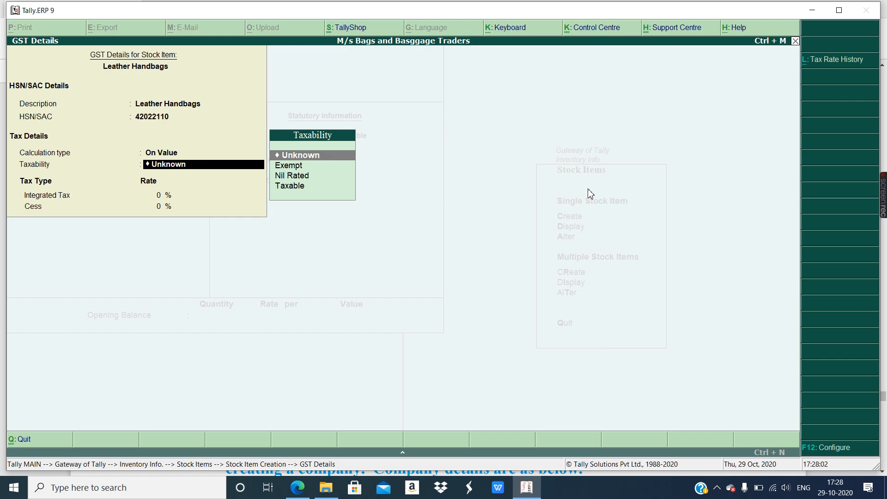
key(Down)
key(Down)
key(Down)
key(Return)
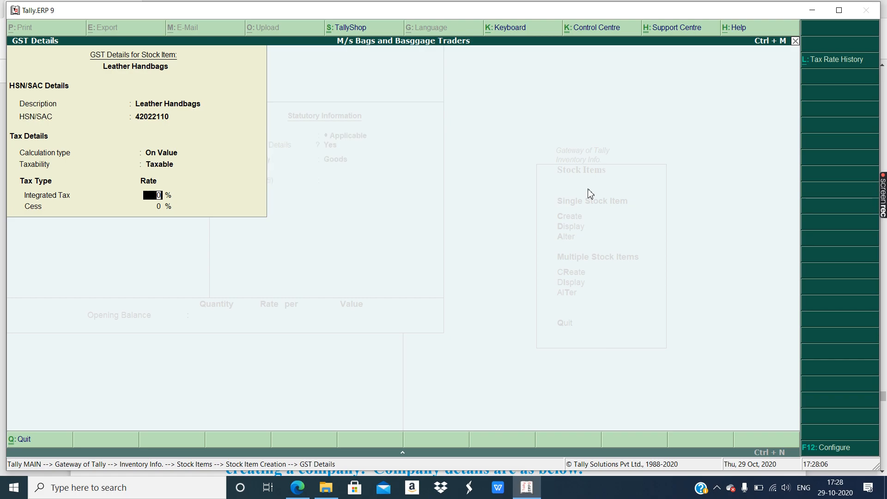
text(28)
key(ctrl+a)
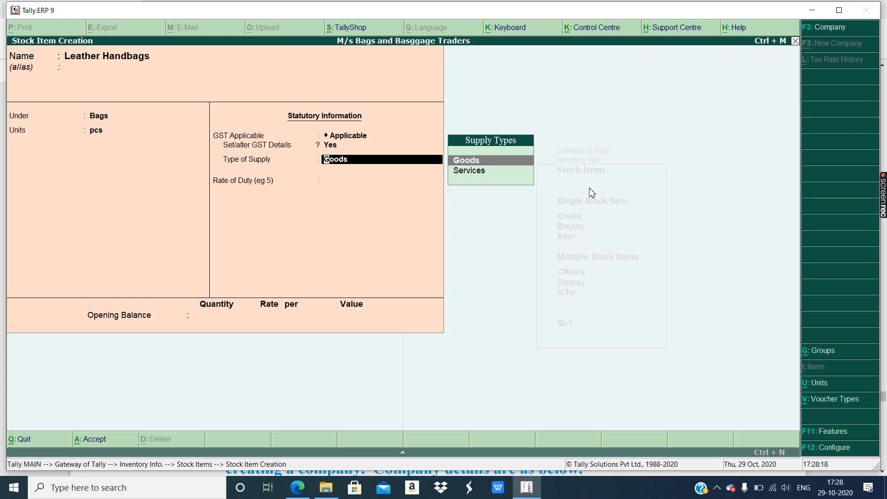
- Keep Goods as supply type, save Leather Handbags and quit stock item creation
key(Return)
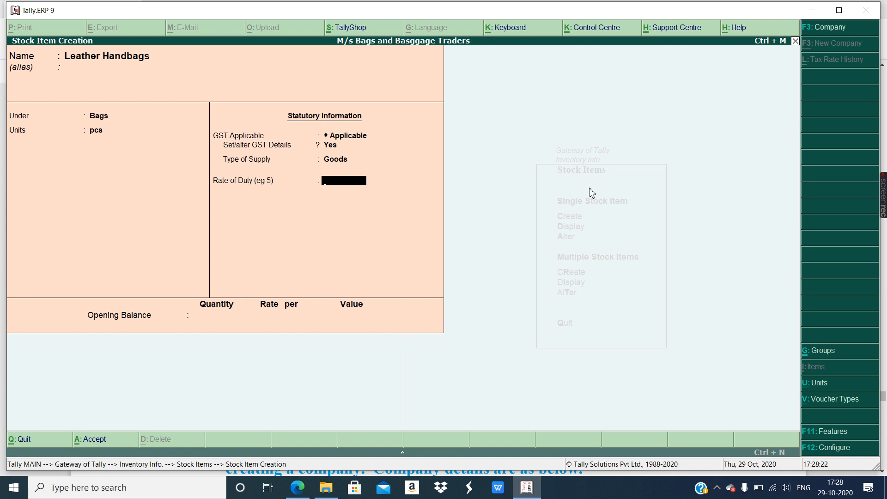
key(ctrl+a)
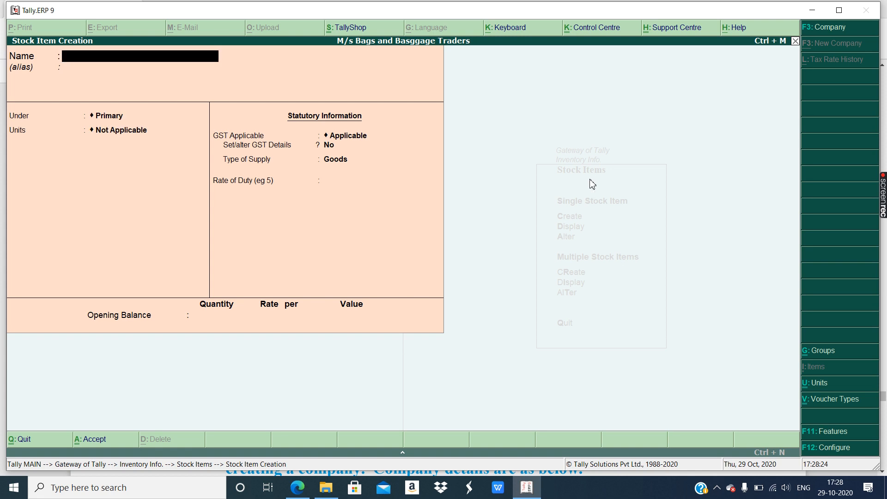
key(Escape)
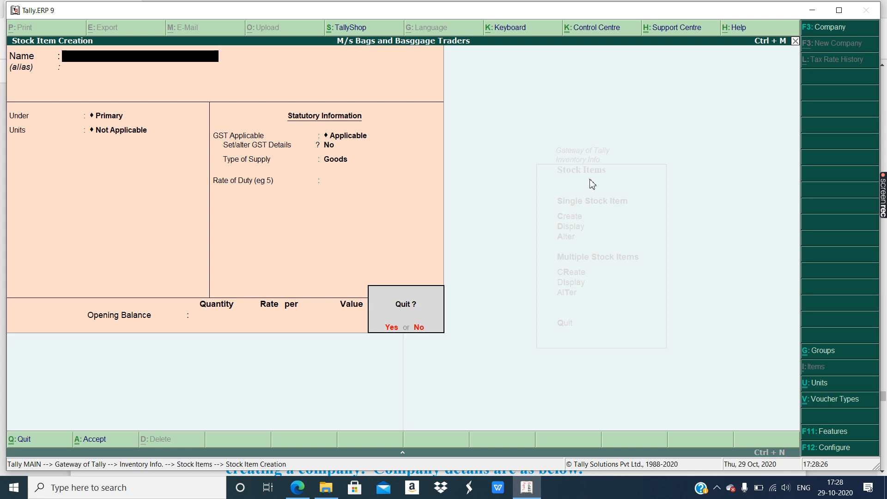
key(y)
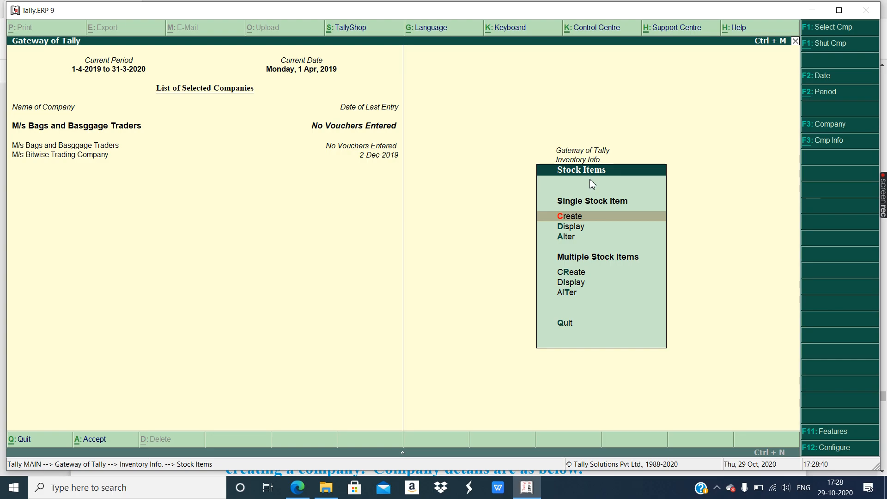
- Return to Gateway of Tally and open a Purchase voucher under Accounting Vouchers
key(Escape)
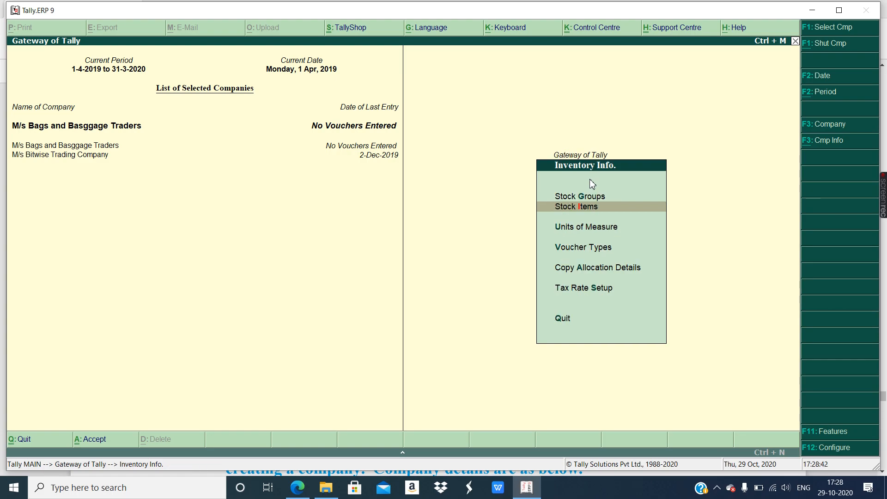
key(Escape)
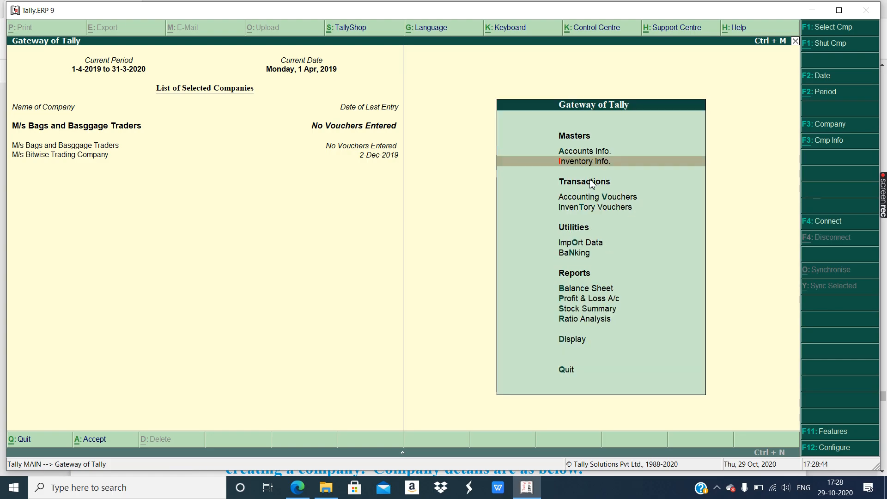
click(606, 199)
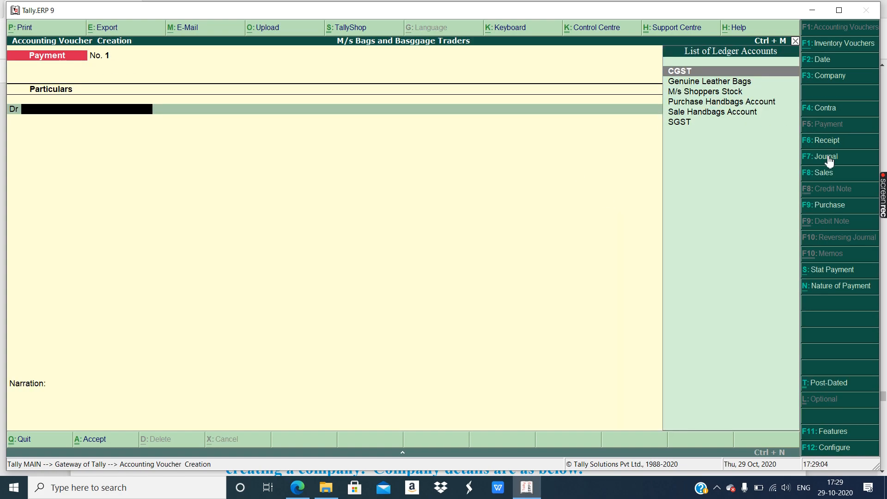
click(827, 209)
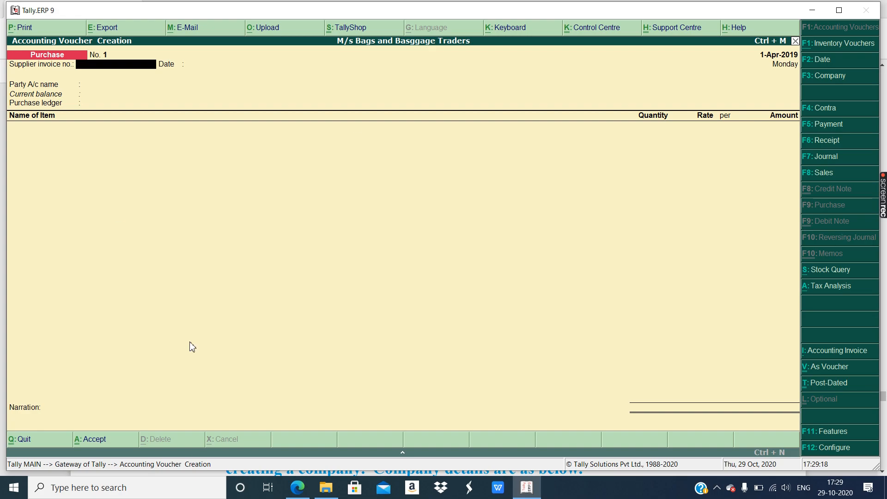
click(297, 488)
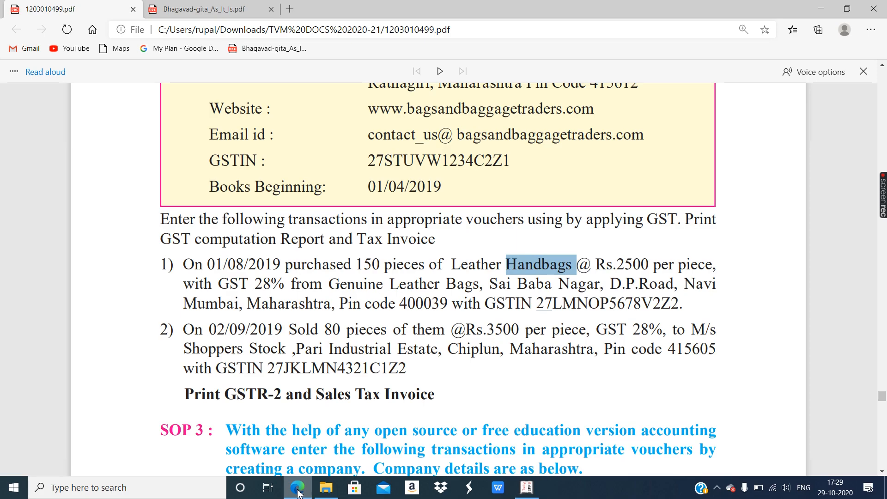
drag(209, 265, 293, 265)
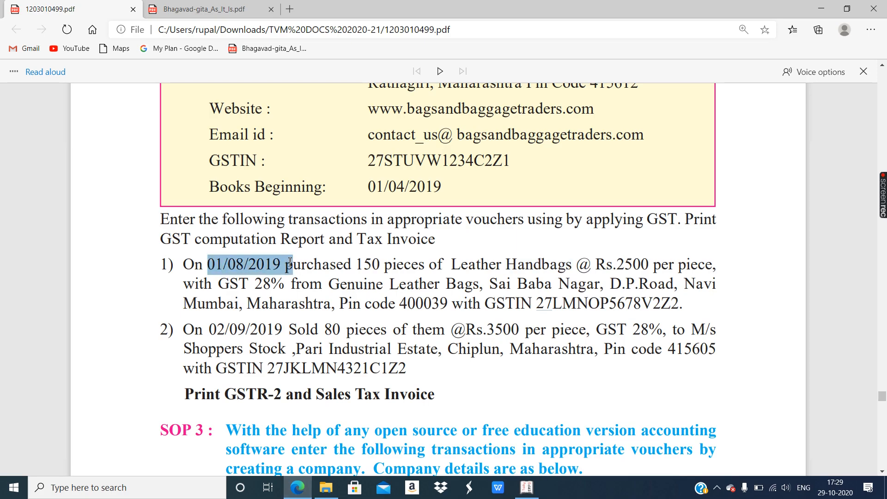
click(297, 487)
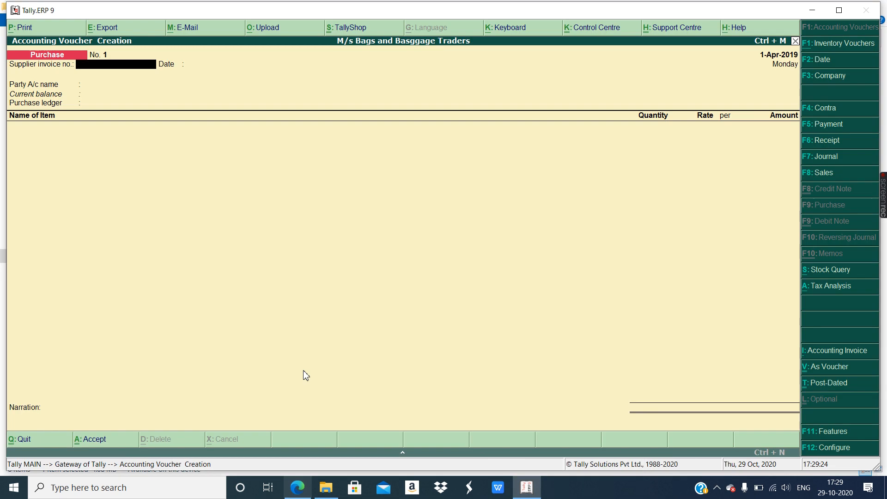
- Date the purchase voucher 1-8-2019 and pass the supplier invoice fields to Party A/c name
click(819, 60)
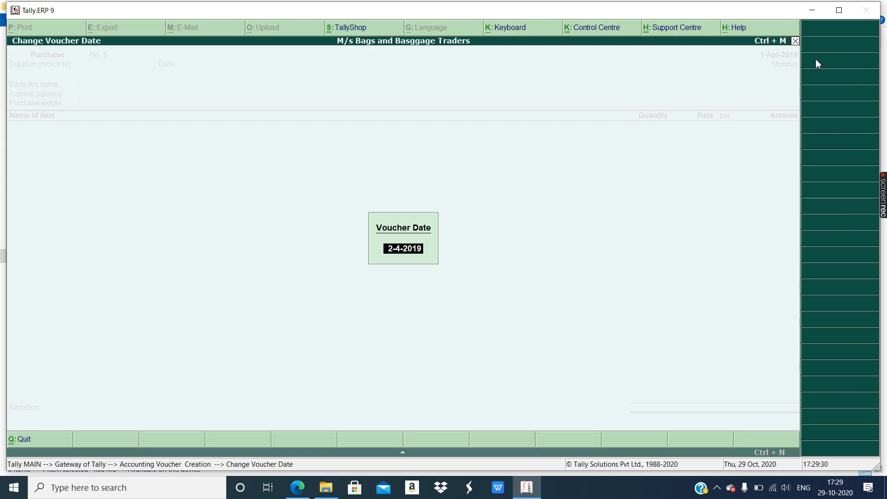
text(1-8-2019)
key(Return)
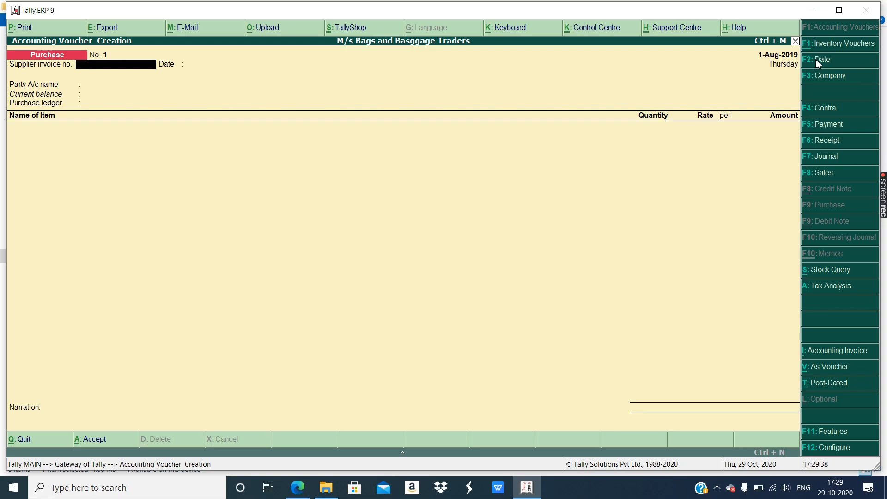
key(Return)
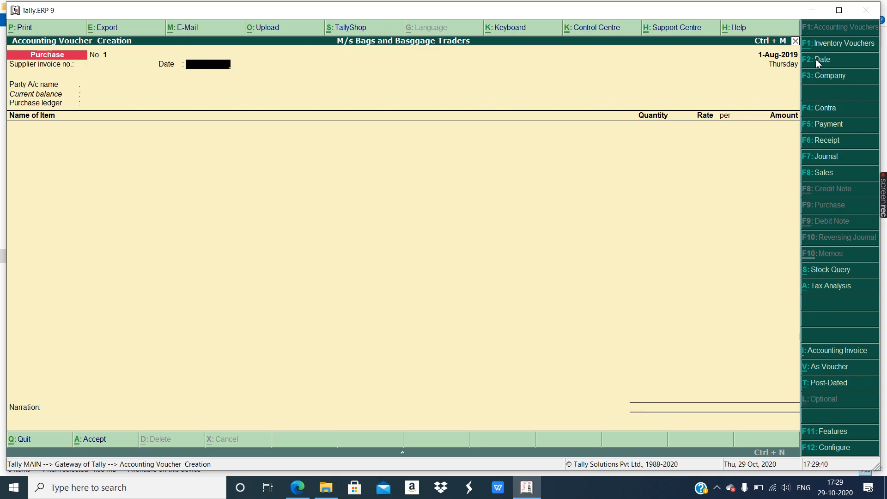
key(Return)
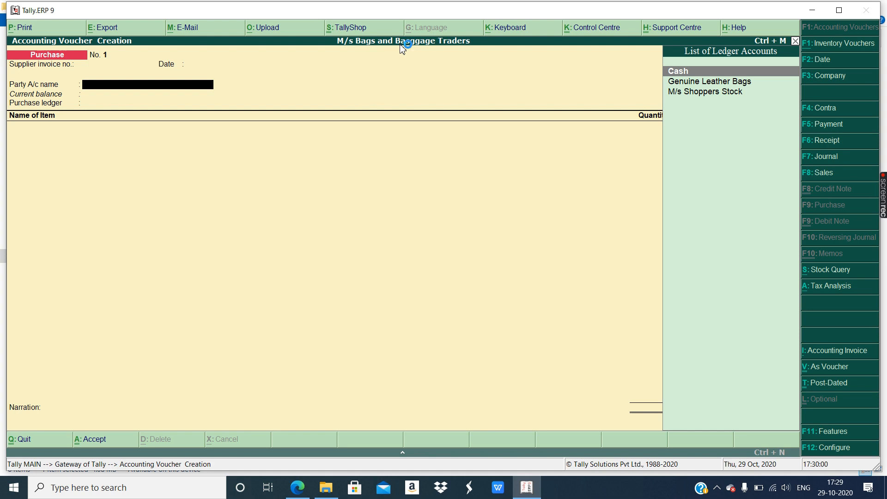
- Choose party Genuine Leather Bags, ledger Purchase Handbags Account, and item Leather Handbags
key(Down)
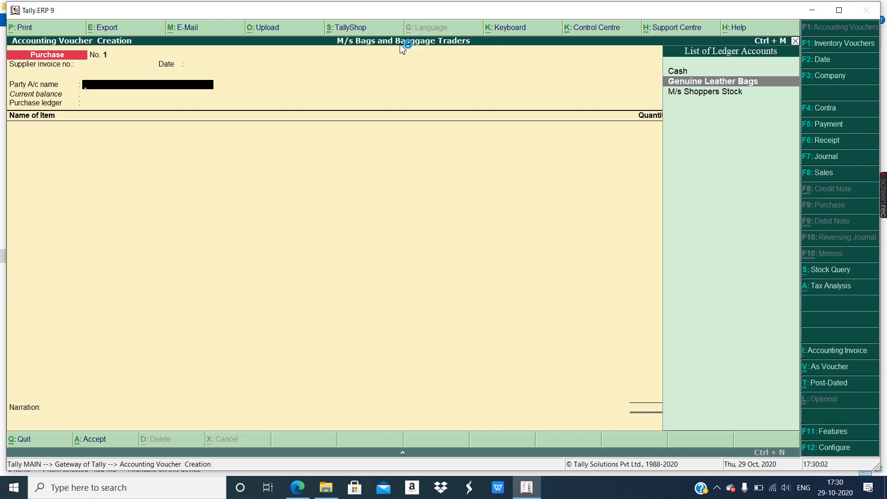
key(Return)
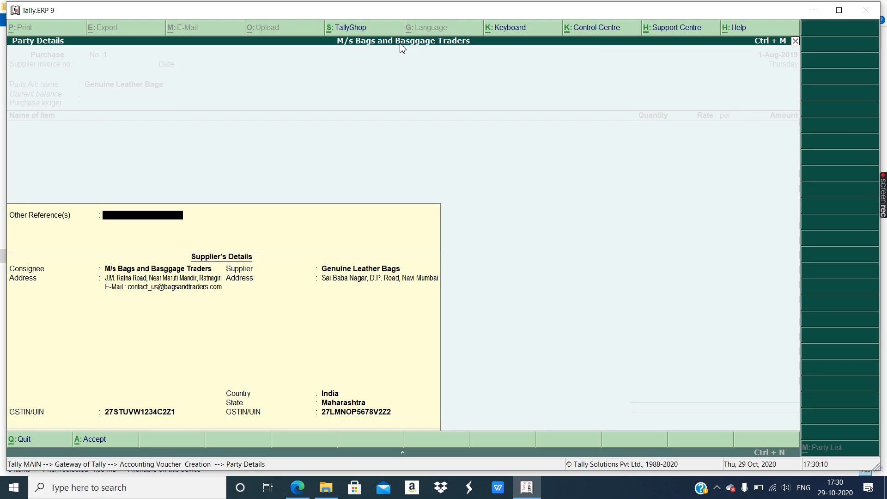
key(Return)
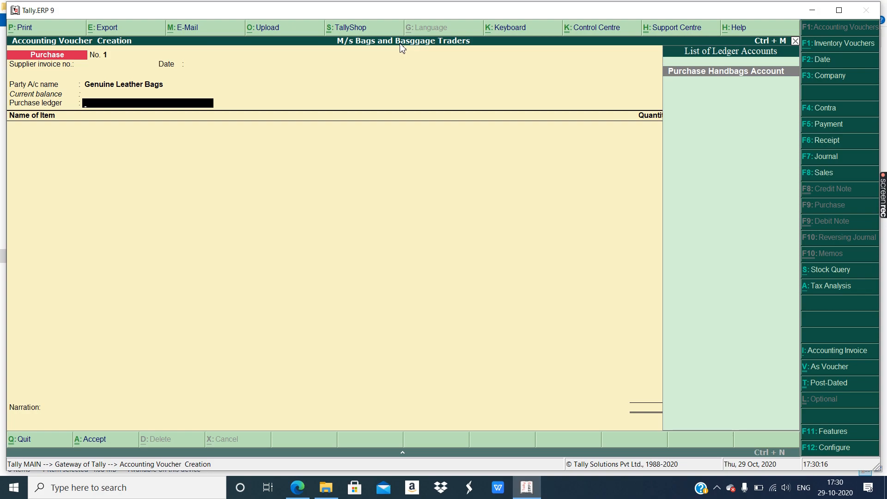
key(Return)
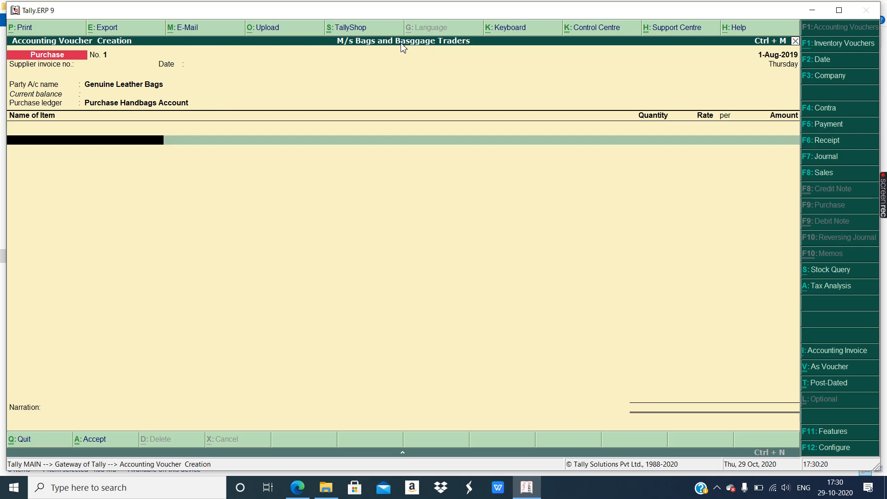
text(Le)
key(Return)
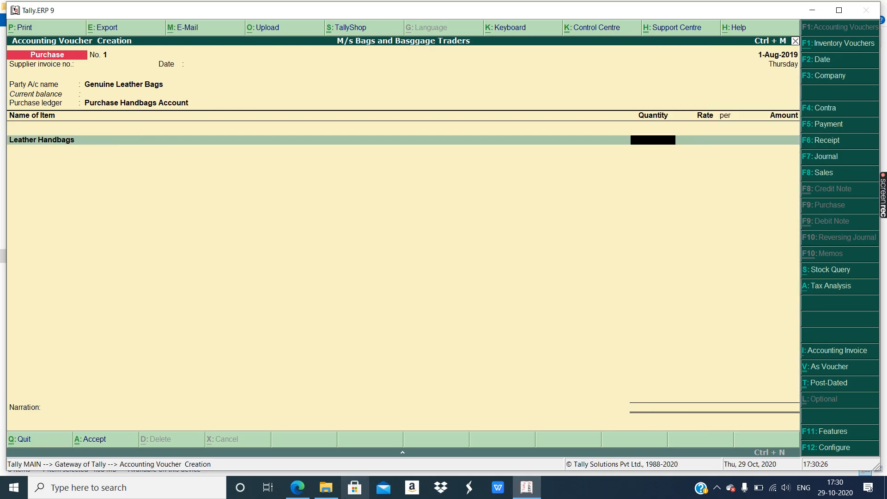
- Enter 150 pcs of Leather Handbags at 2,500.00 per pcs, amounting to 3,75,000.00, checking the PDF
click(297, 490)
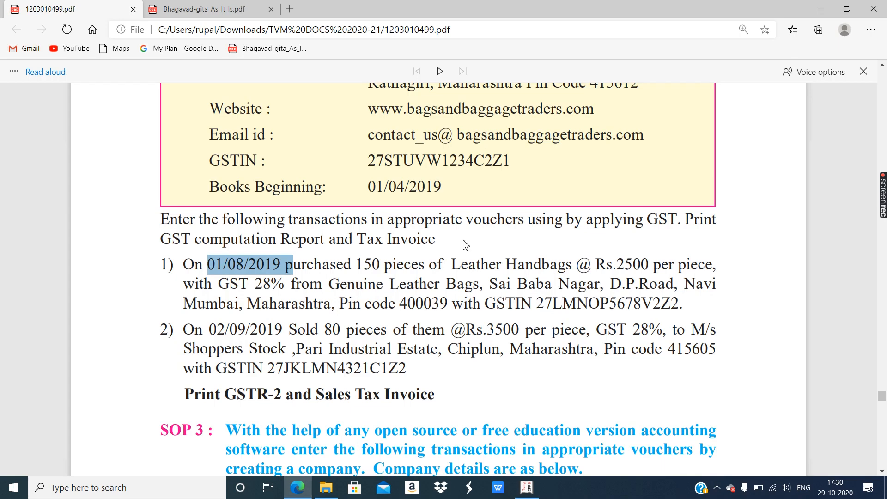
drag(358, 265, 396, 266)
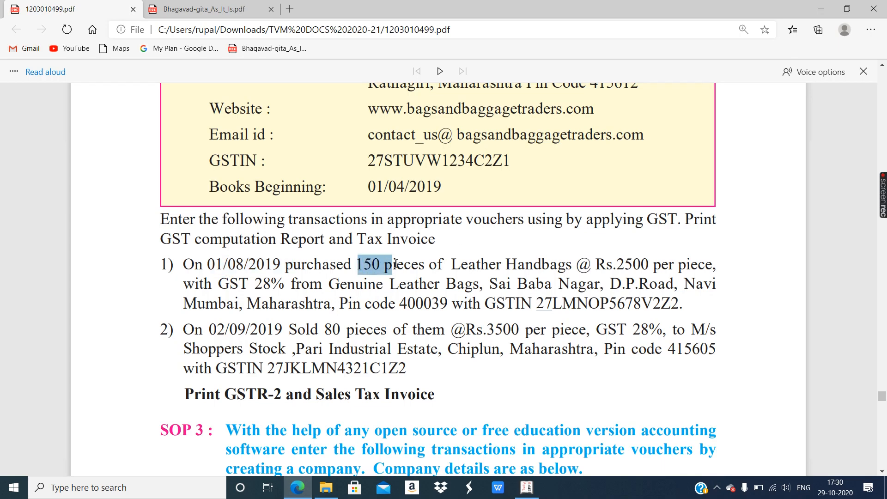
click(294, 487)
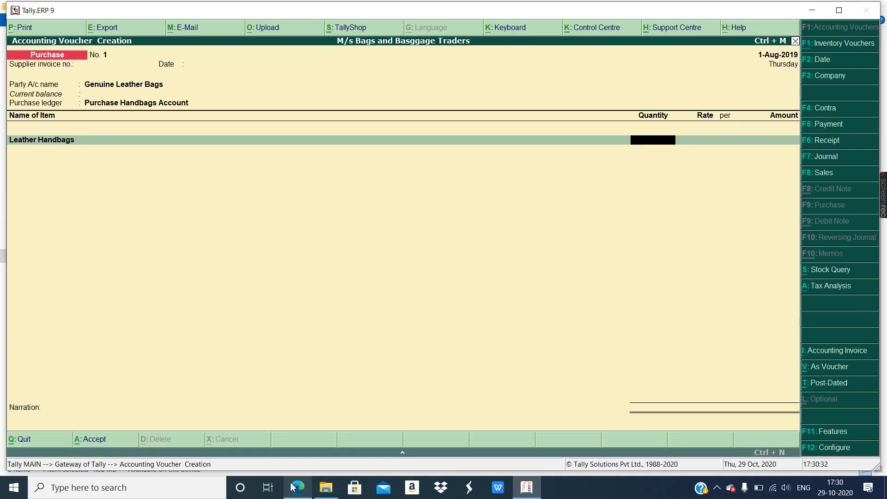
text(50)
key(Return)
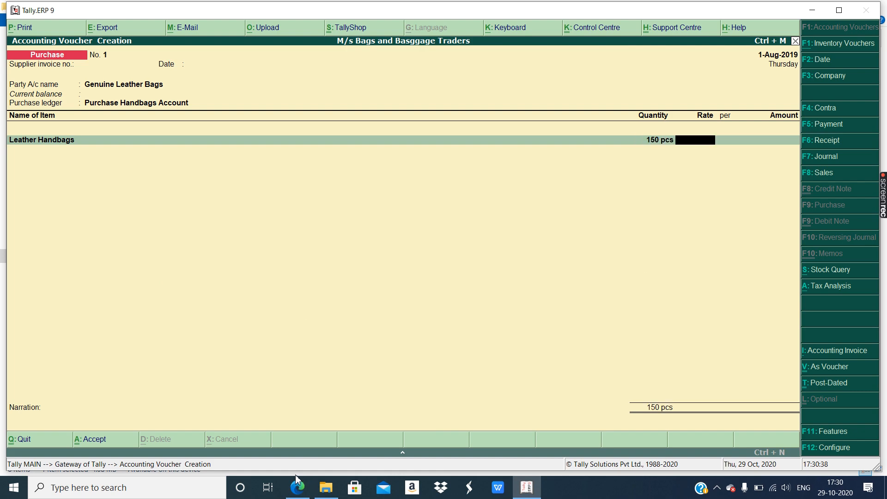
click(297, 487)
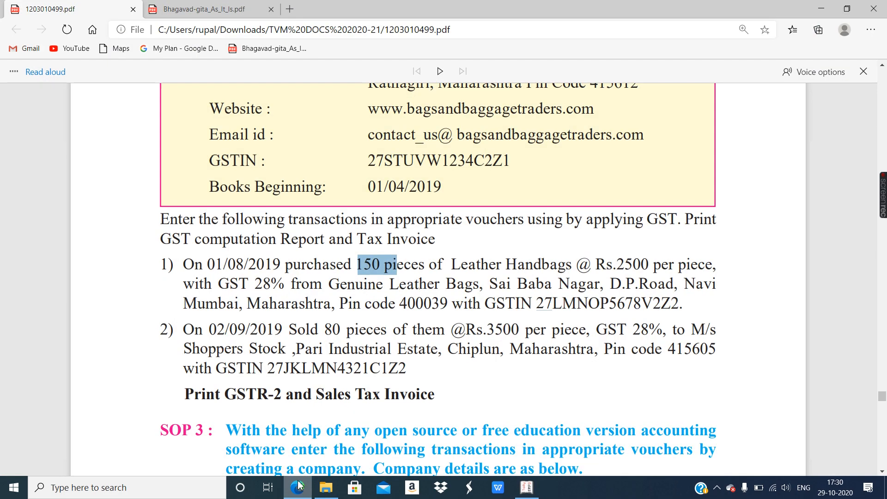
click(298, 486)
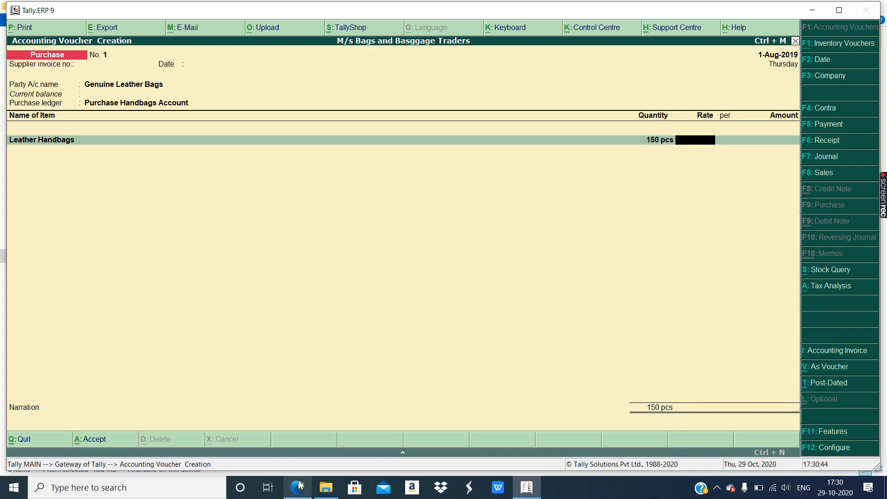
text(2500)
key(Return)
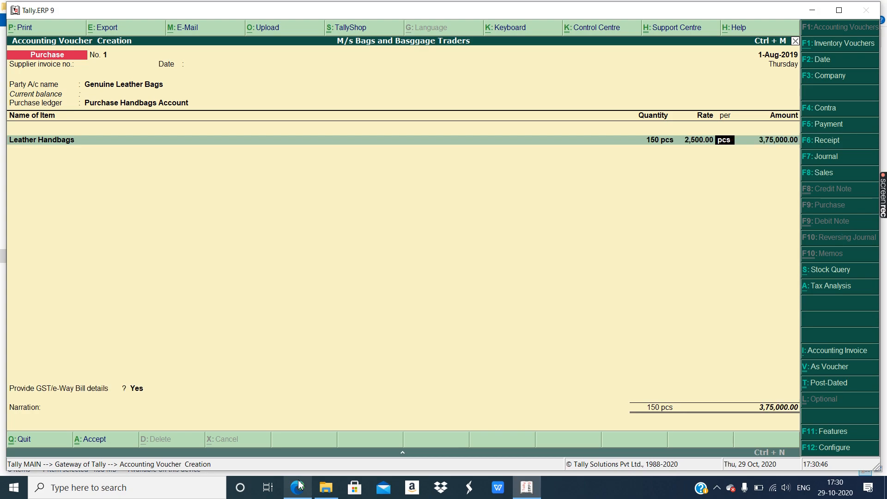
click(299, 484)
key(Return)
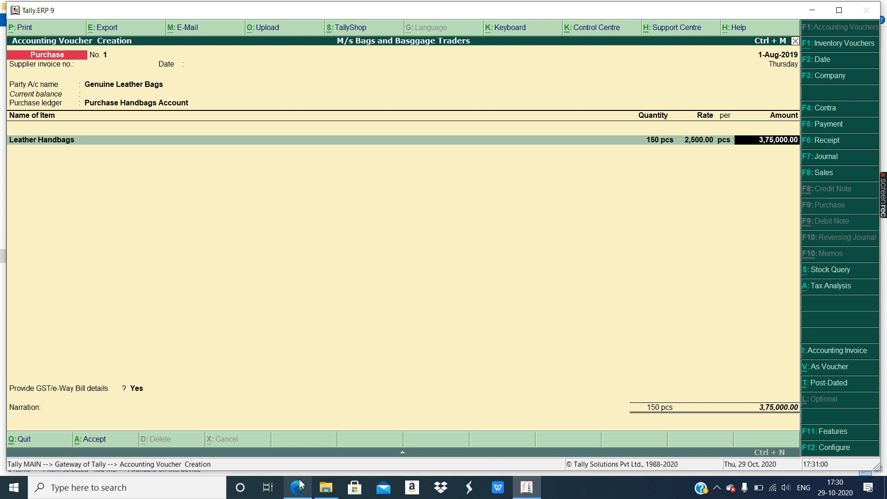
key(Return)
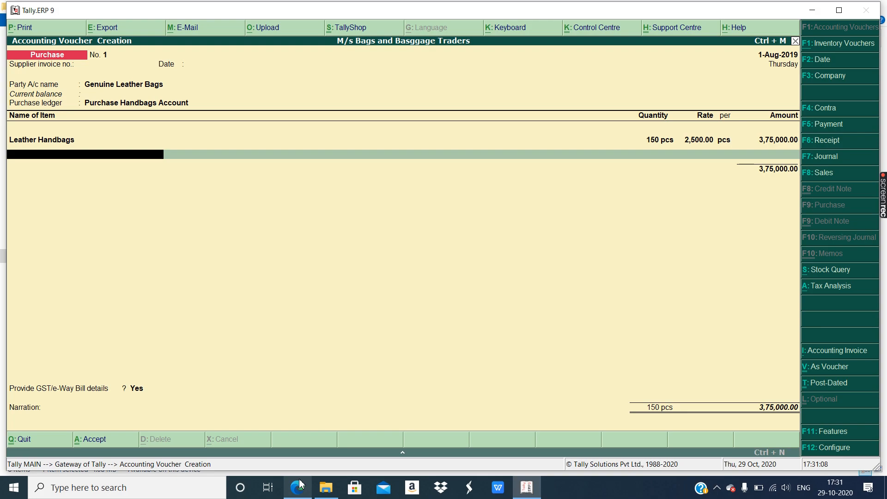
- Finish the item rows and add CGST and SGST tax ledgers of 52,500.00 each
key(Return)
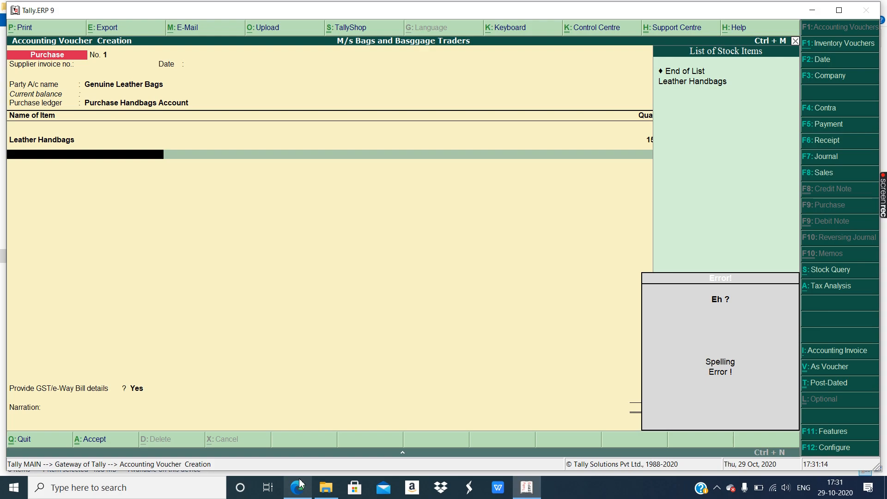
key(BackSpace)
key(BackSpace)
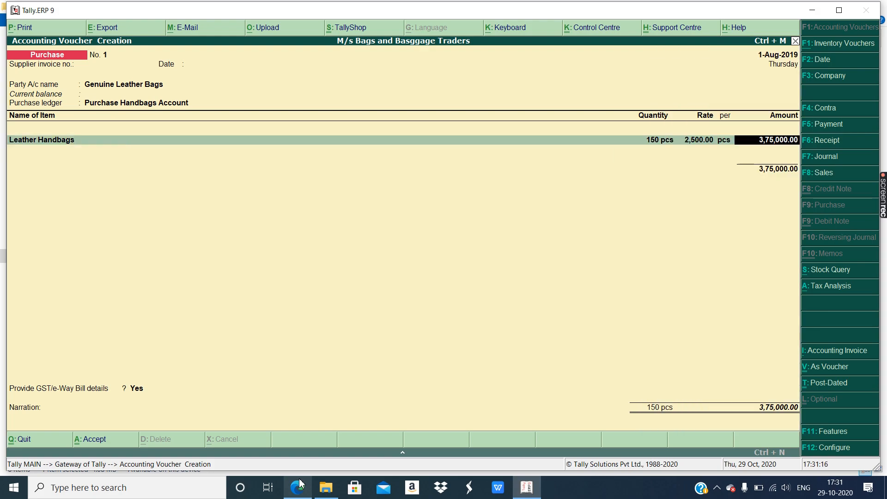
key(Return)
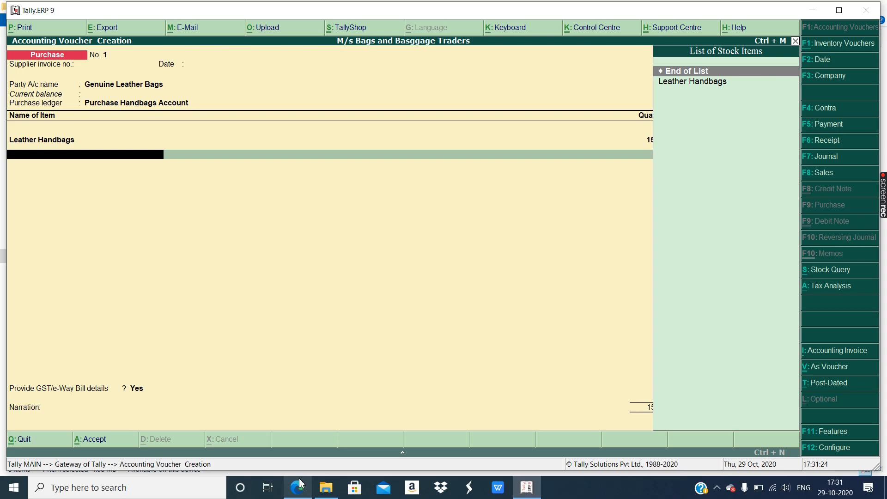
key(Return)
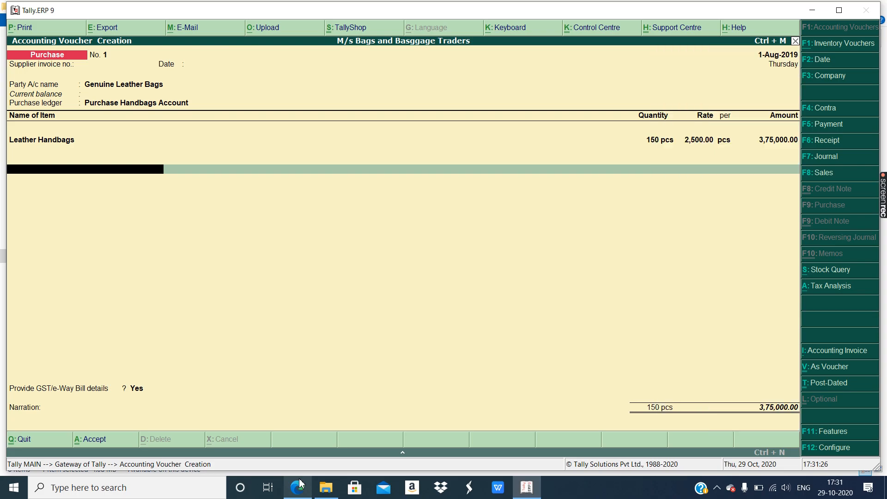
text(C)
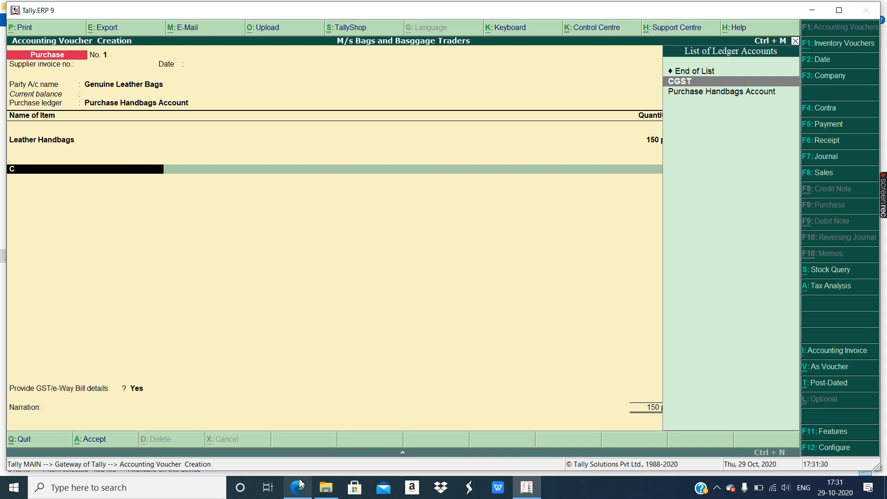
key(Return)
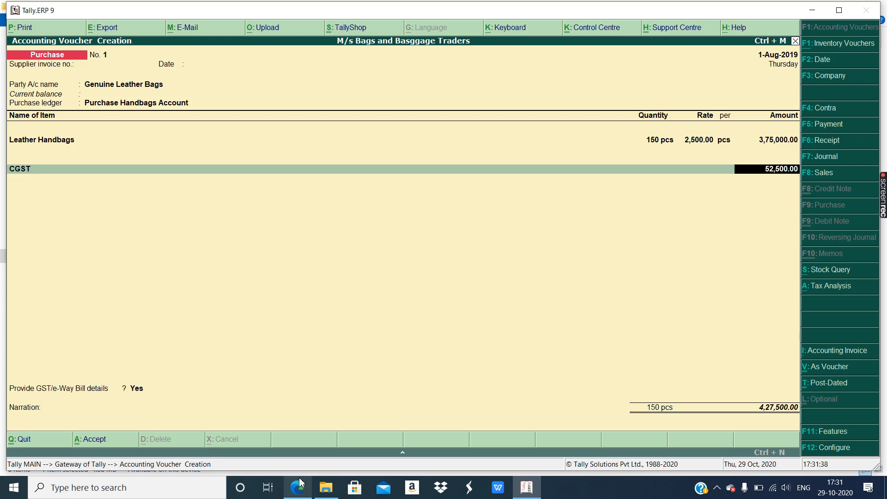
key(Return)
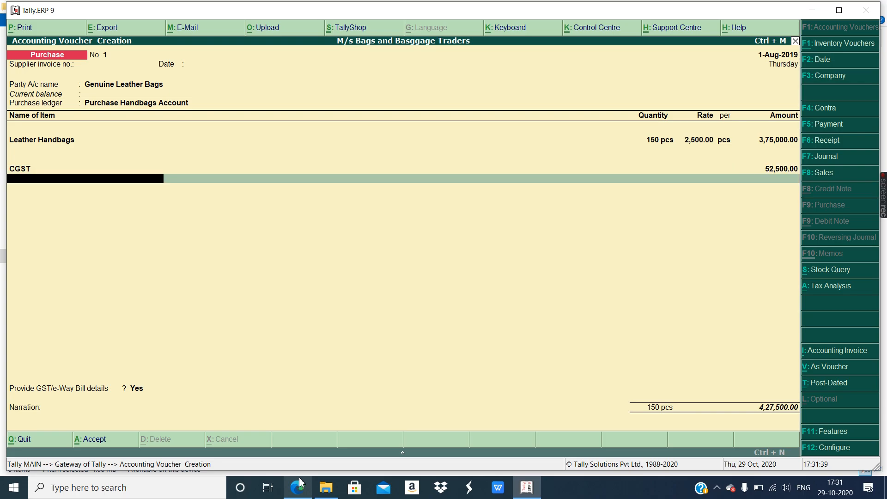
text(S)
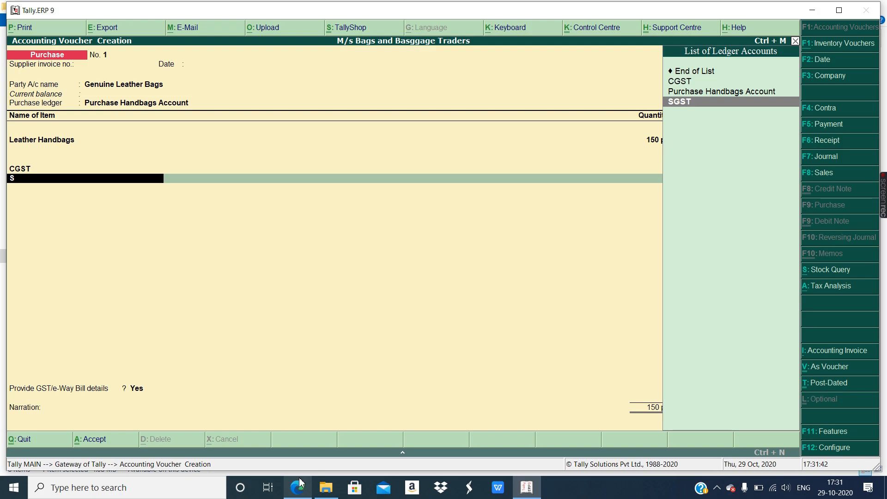
key(Return)
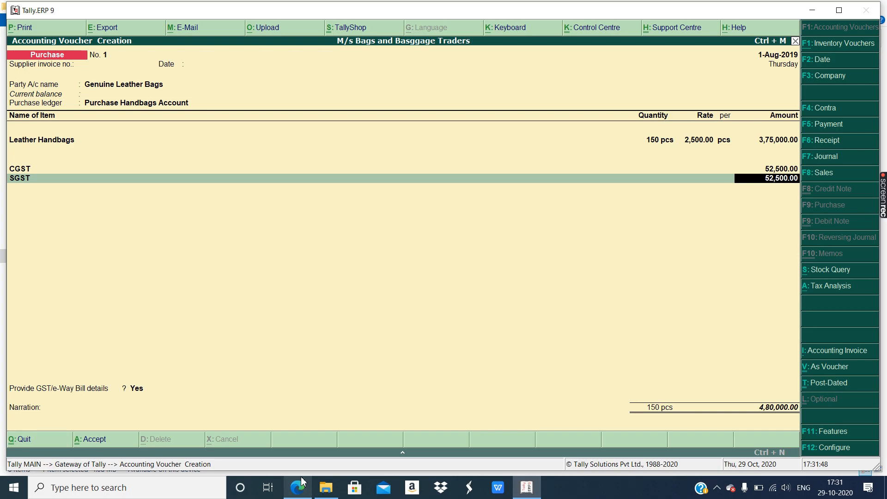
- Check the assignment PDF and save the purchase voucher totalling 4,80,000.00
click(298, 487)
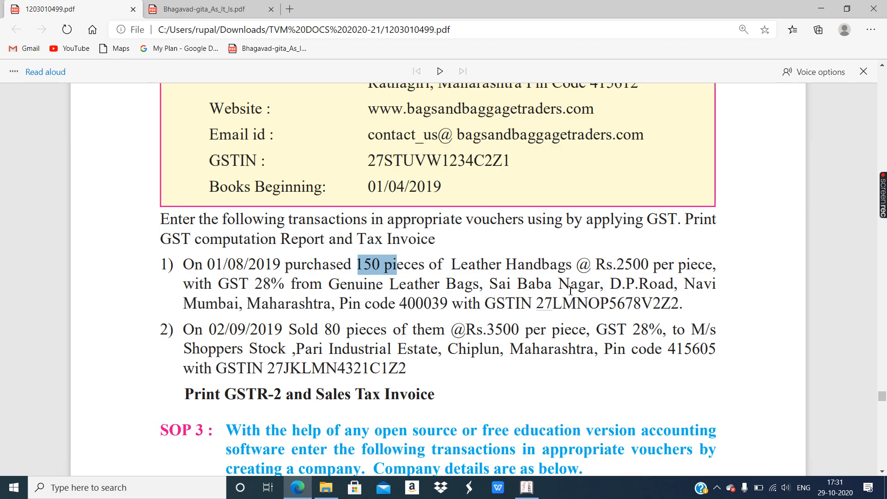
click(298, 494)
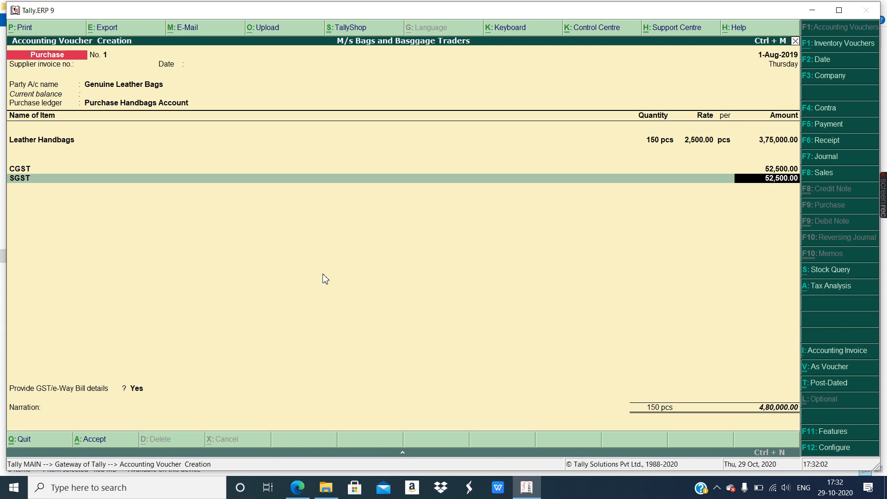
key(ctrl+a)
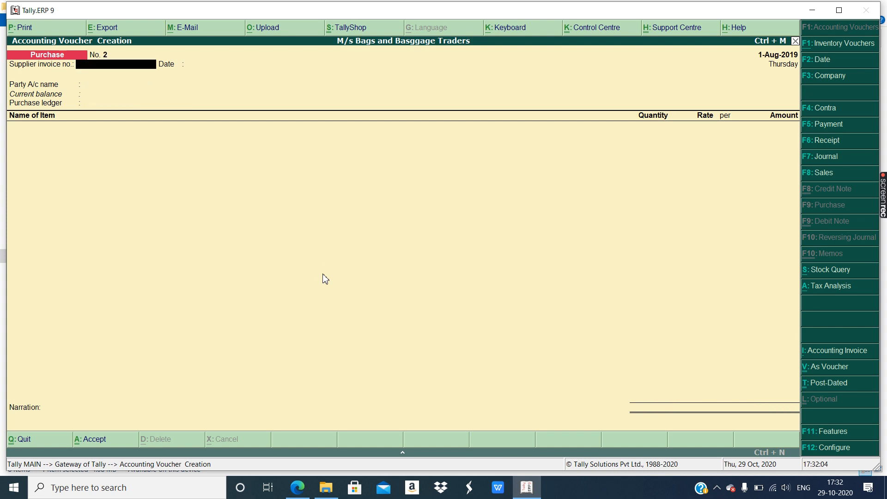
- Switch to a Sales voucher and date it 2-9-2019, as given in the assignment PDF
click(297, 487)
click(197, 331)
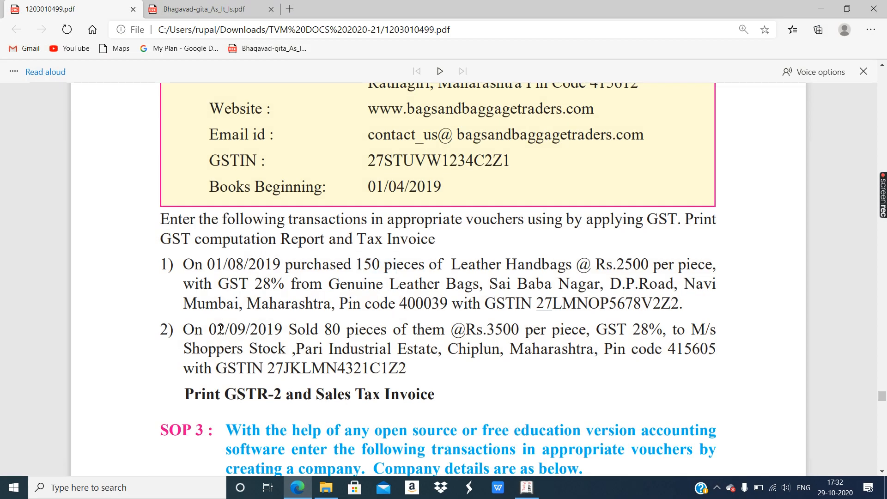
double_click(211, 332)
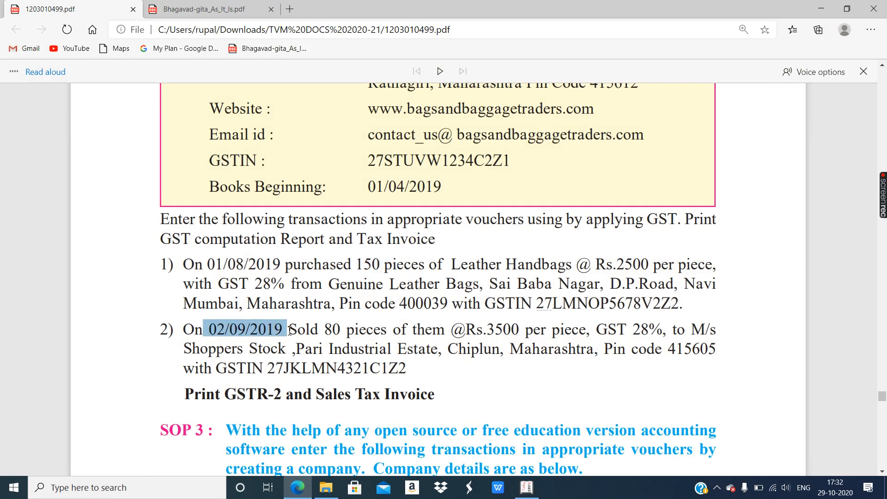
click(297, 487)
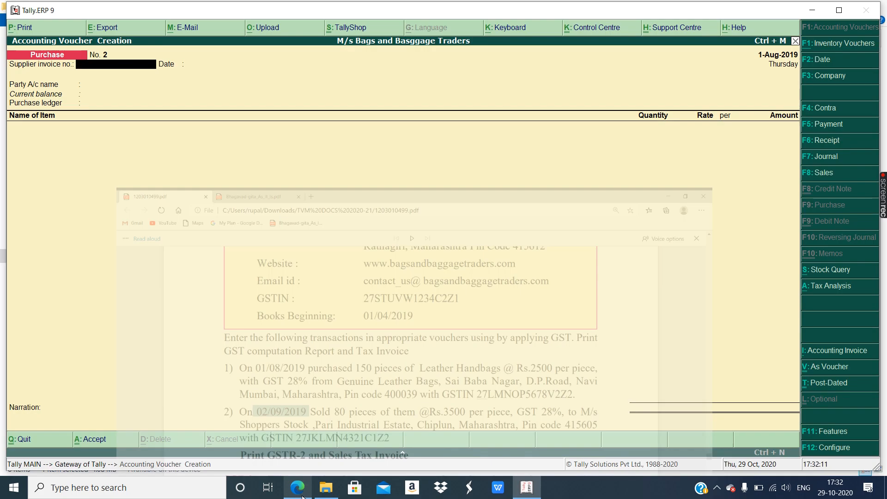
click(824, 170)
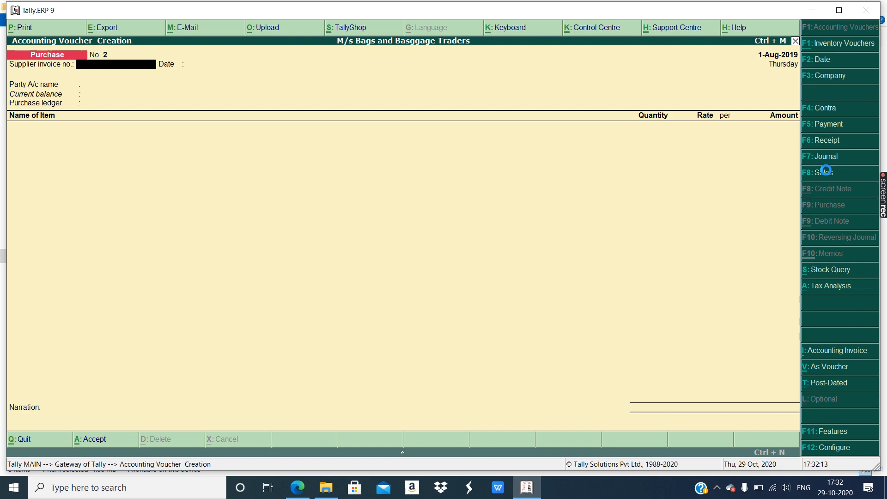
click(820, 65)
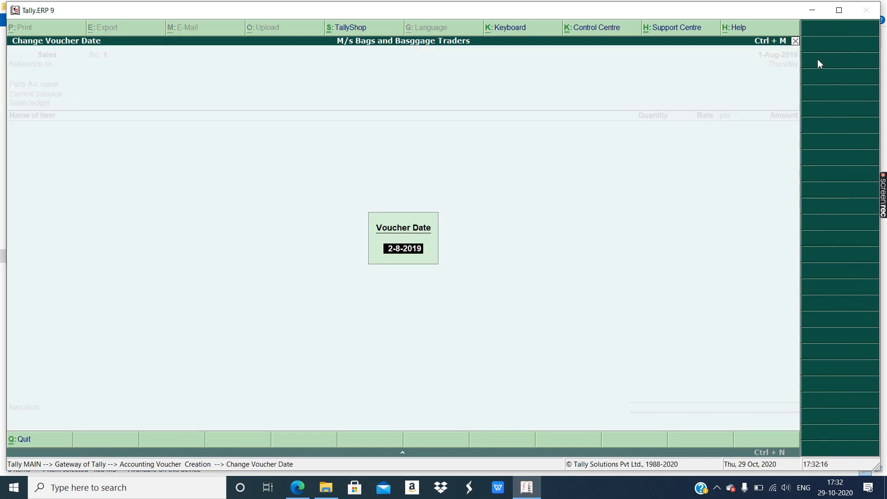
click(298, 490)
click(306, 484)
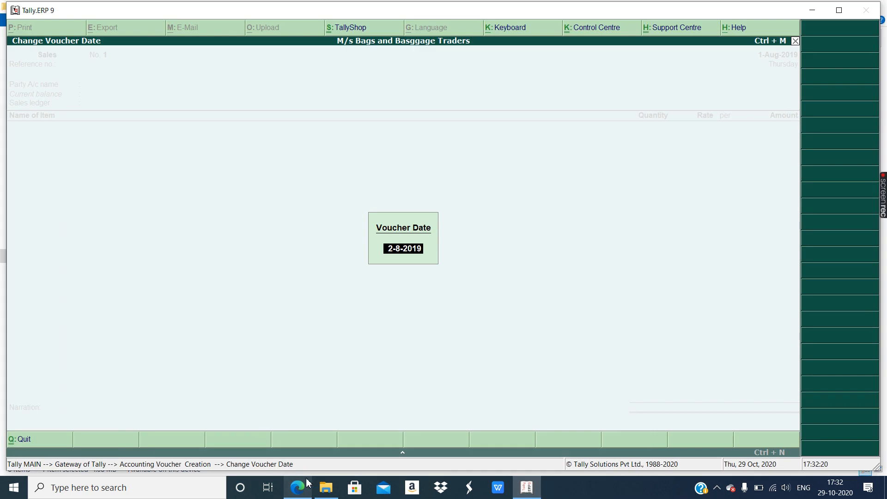
text(2-9-2019)
key(Return)
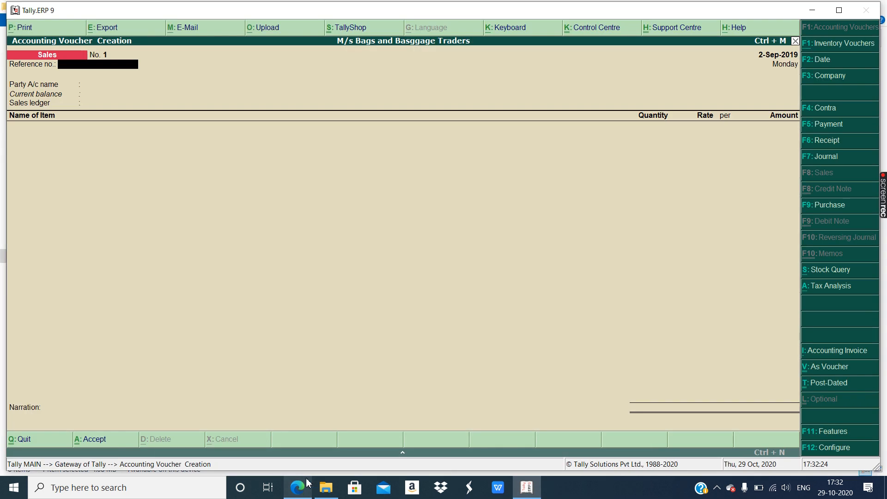
- Select M/s Shoppers Stock as the party and accept its buyer details screen
key(Return)
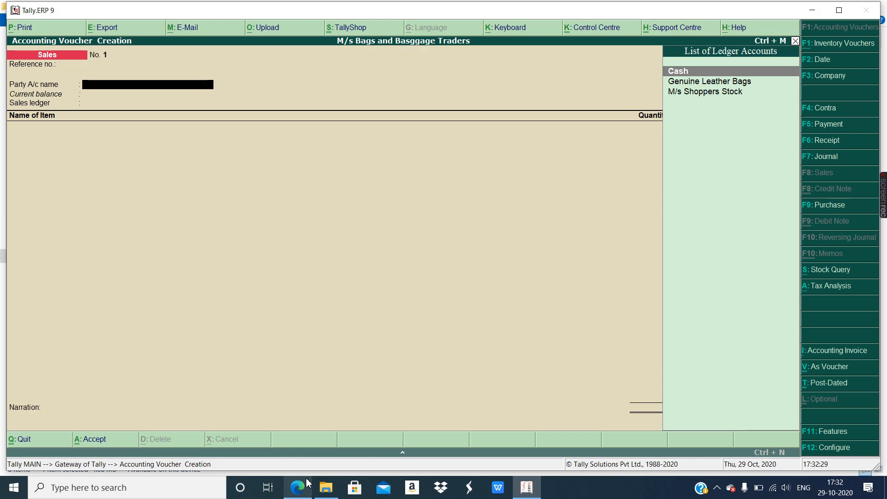
key(Down)
key(Down)
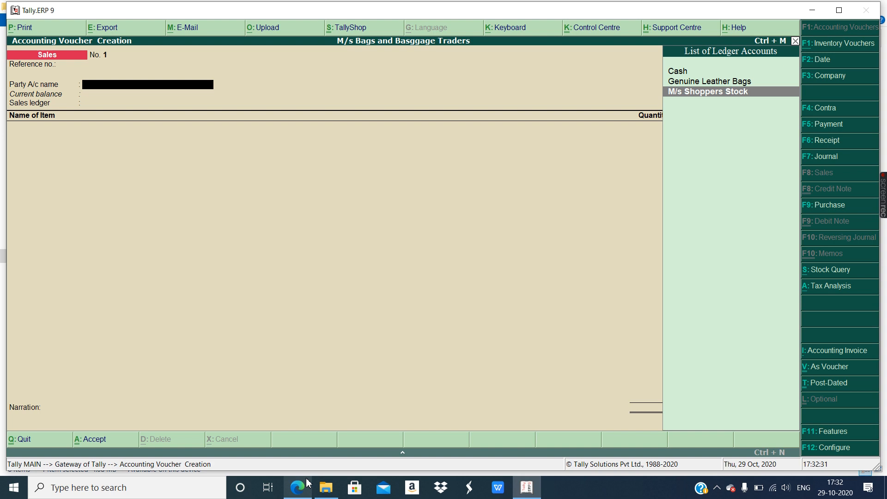
key(Return)
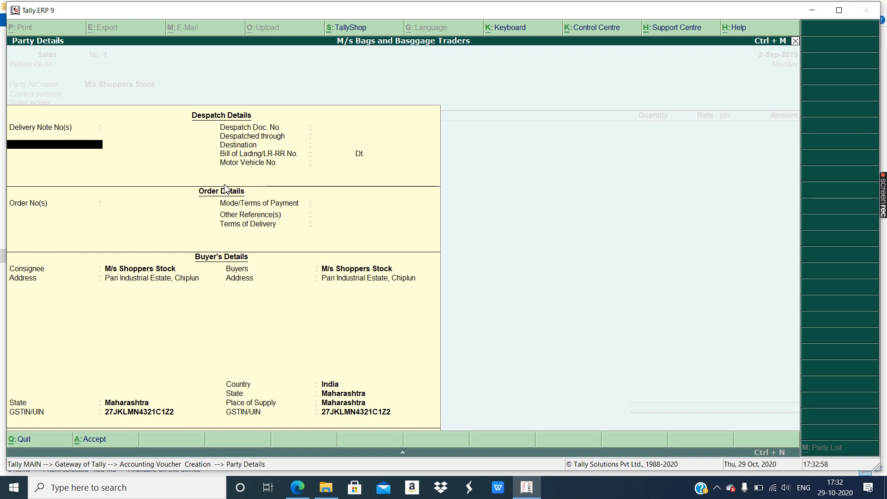
key(ctrl+a)
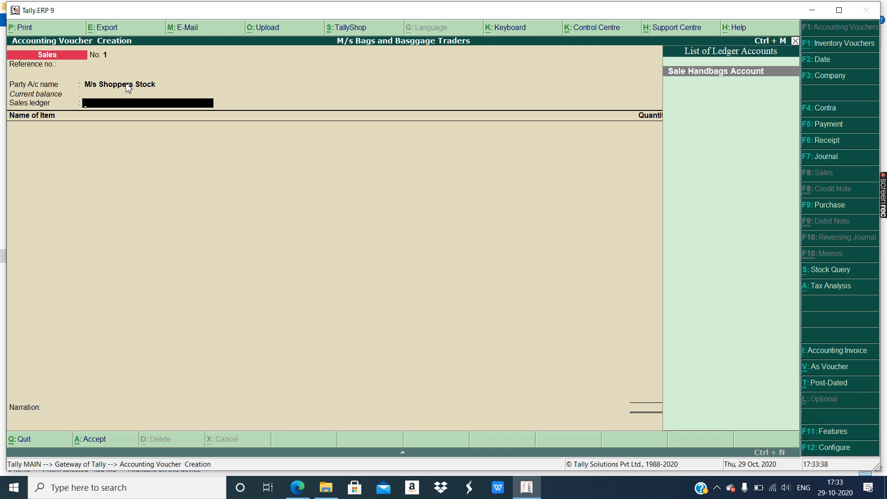
- Pick Sale Handbags Account and Leather Handbags, entering 80 pcs at 3,500.00 per pcs
key(Return)
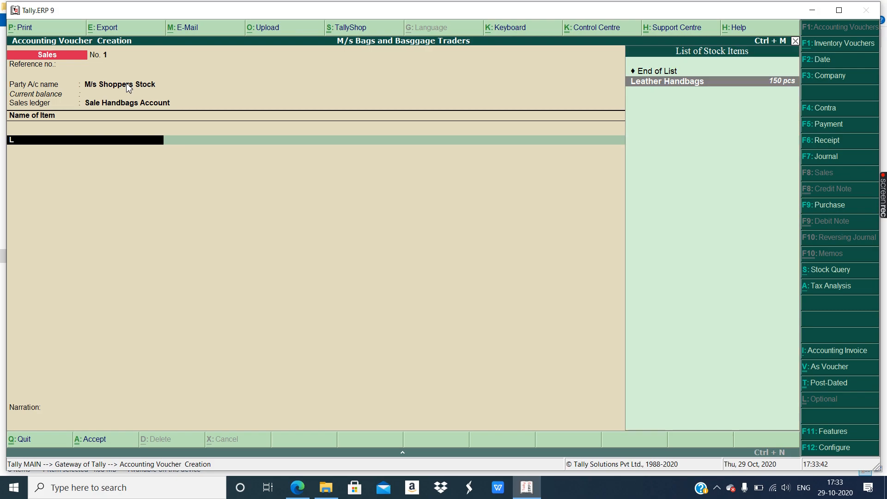
key(Return)
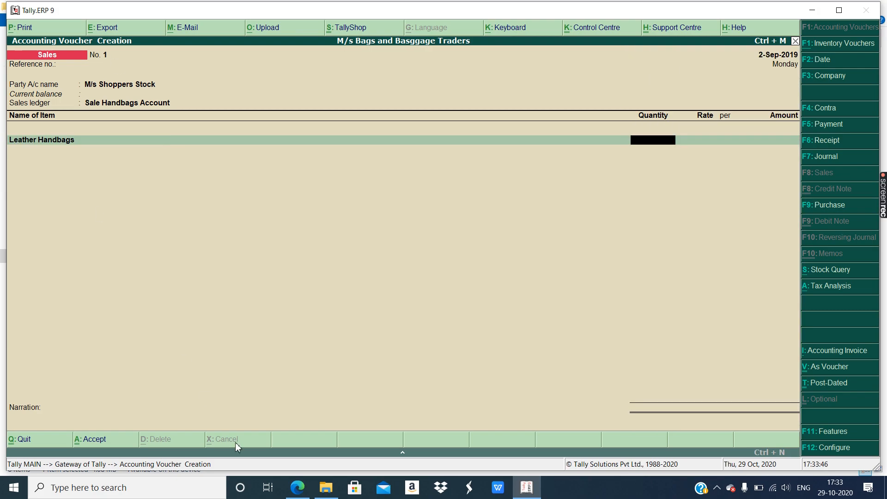
click(297, 487)
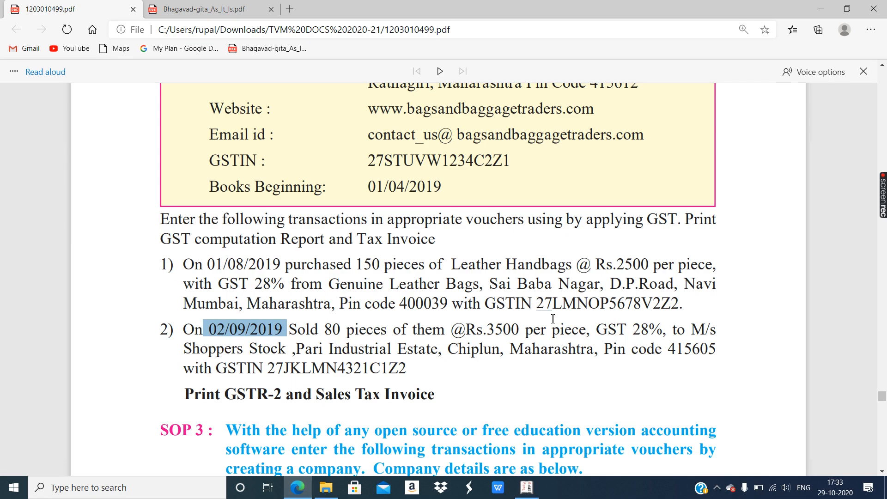
drag(325, 329, 519, 329)
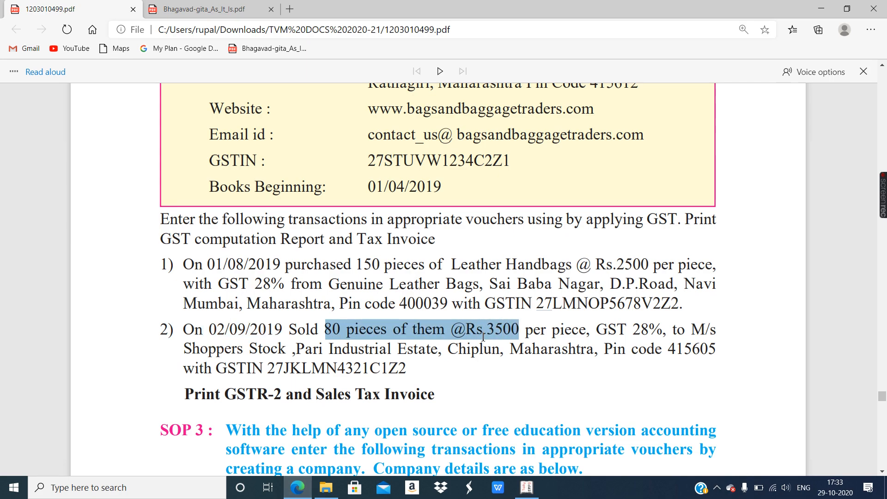
click(304, 491)
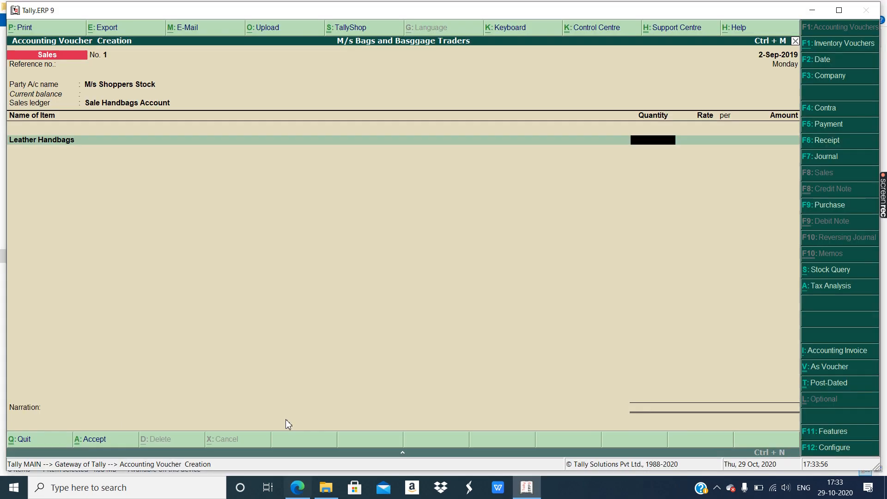
text(80)
key(Return)
text(3)
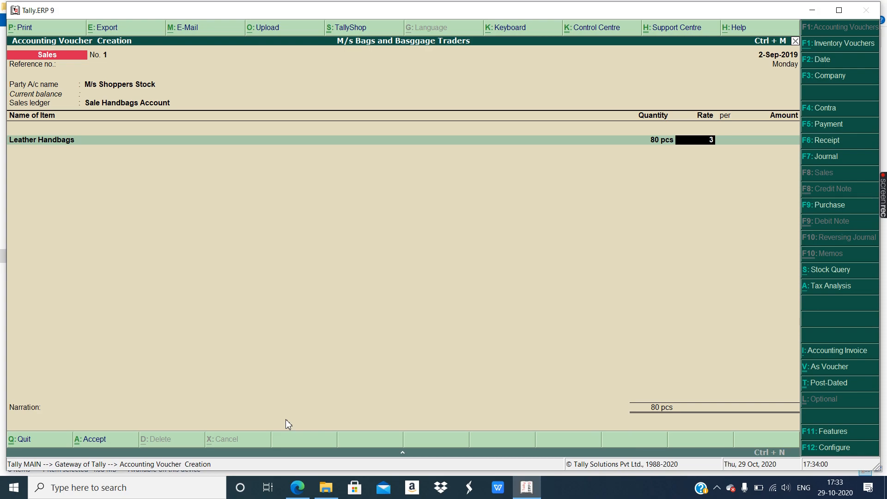
text(,500)
key(Return)
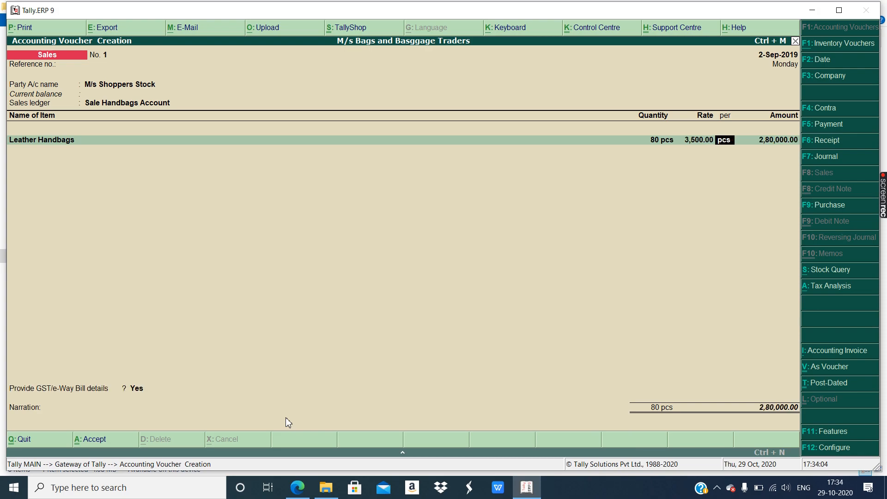
key(Return)
key(Return)
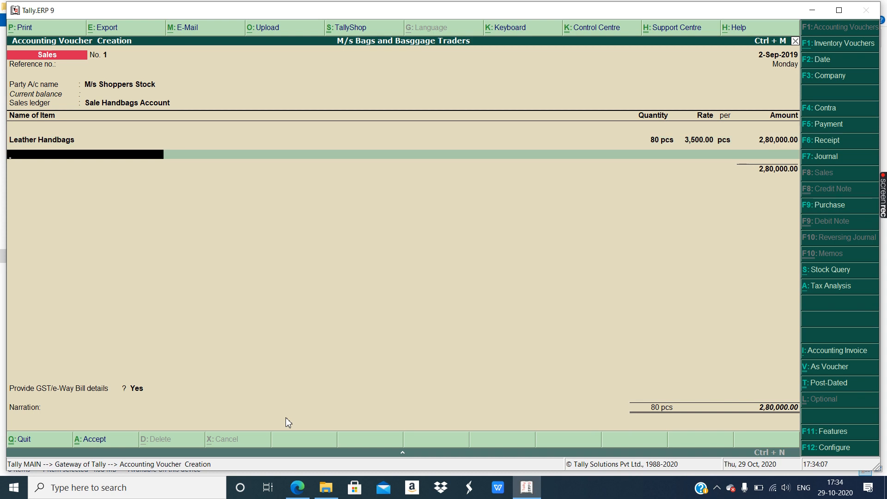
- Fix a stray letter, end the item rows, and add CGST of 39,200.00
text(C)
key(BackSpace)
text(S)
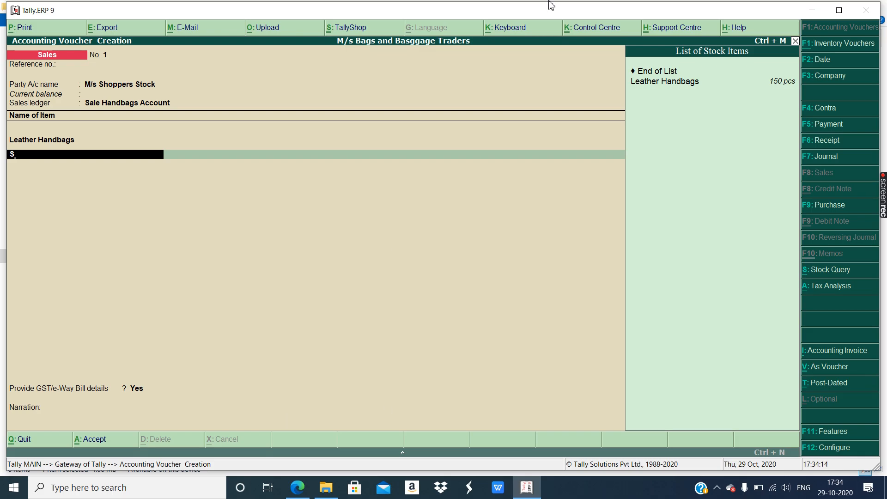
click(655, 72)
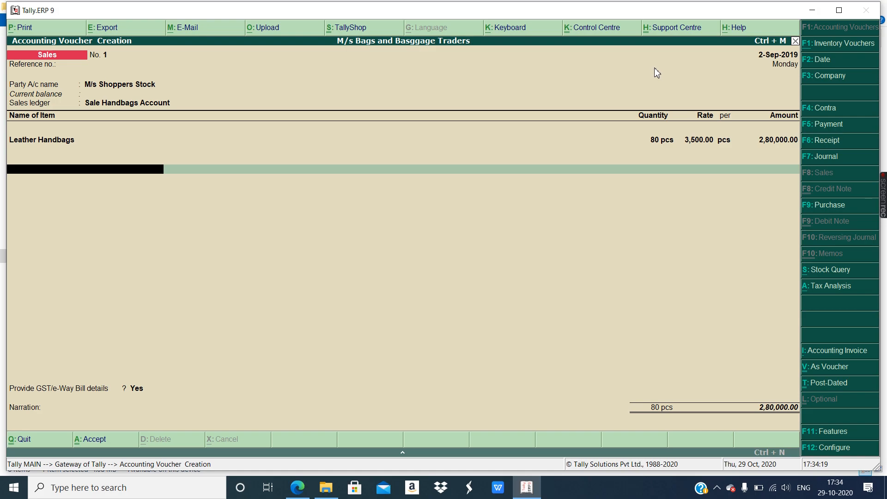
text(C)
key(Return)
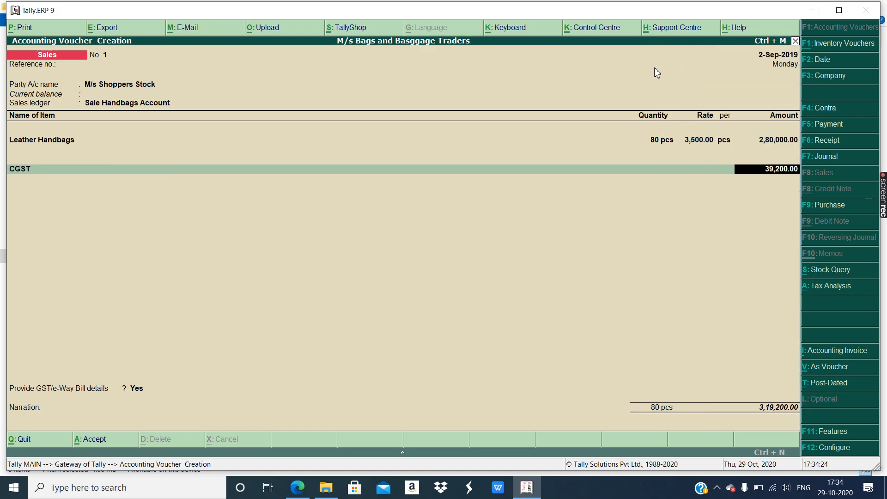
key(Return)
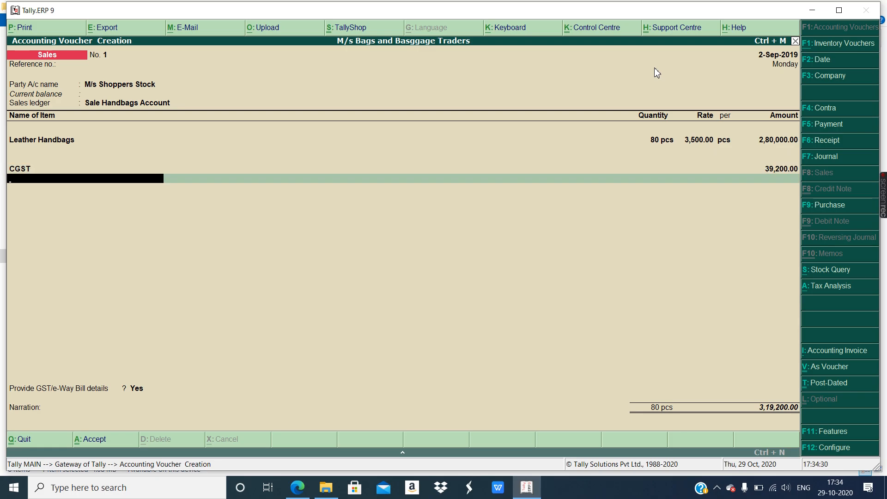
- Add SGST of 39,200.00 and finish the ledger rows at the e-Way Bill question
text(S)
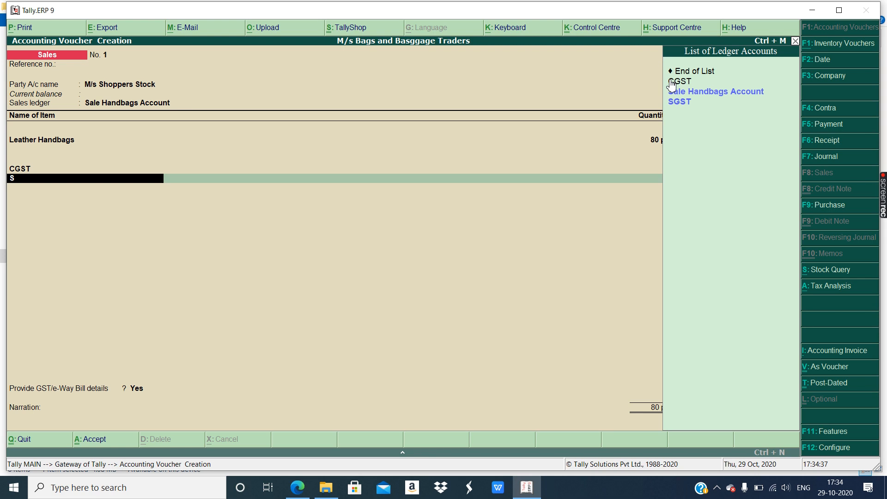
click(679, 99)
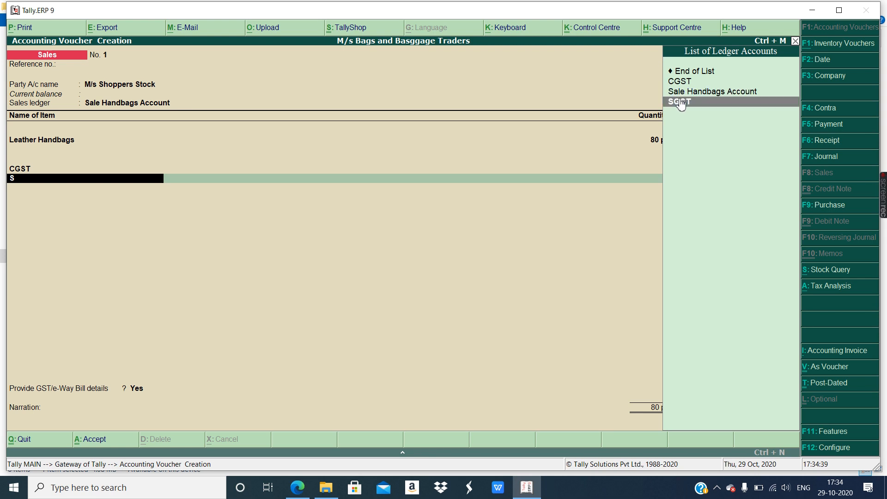
click(678, 100)
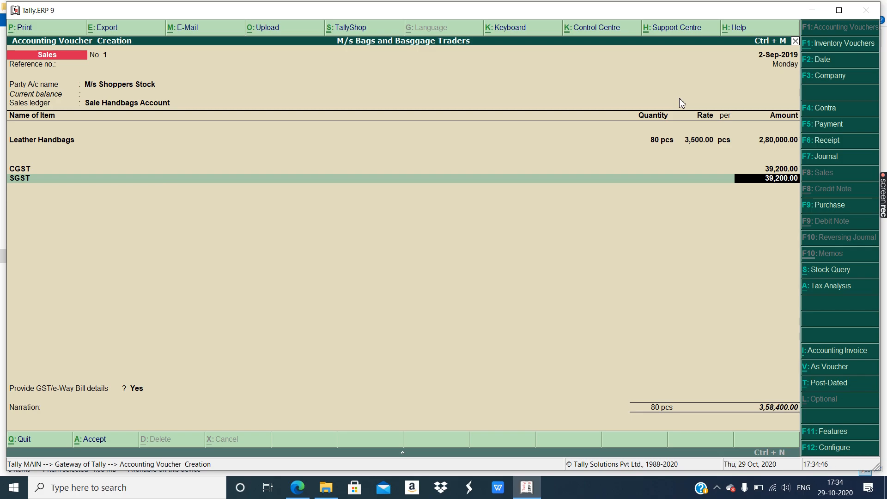
key(Return)
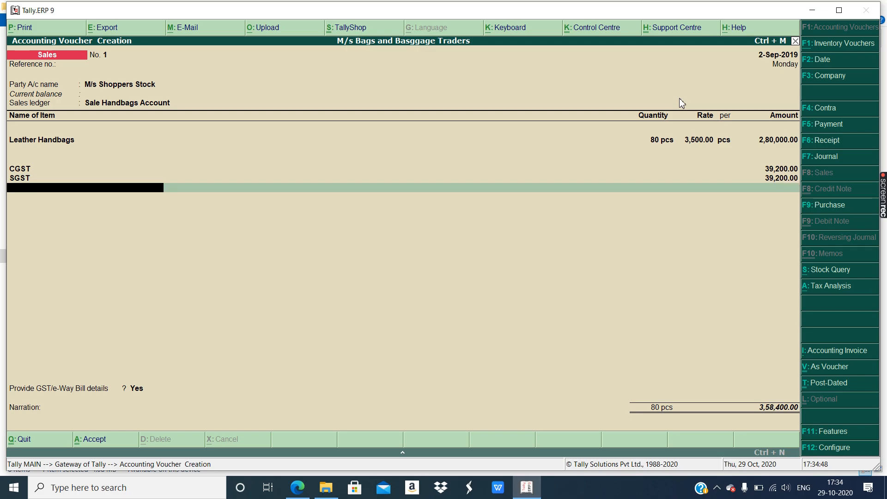
key(Return)
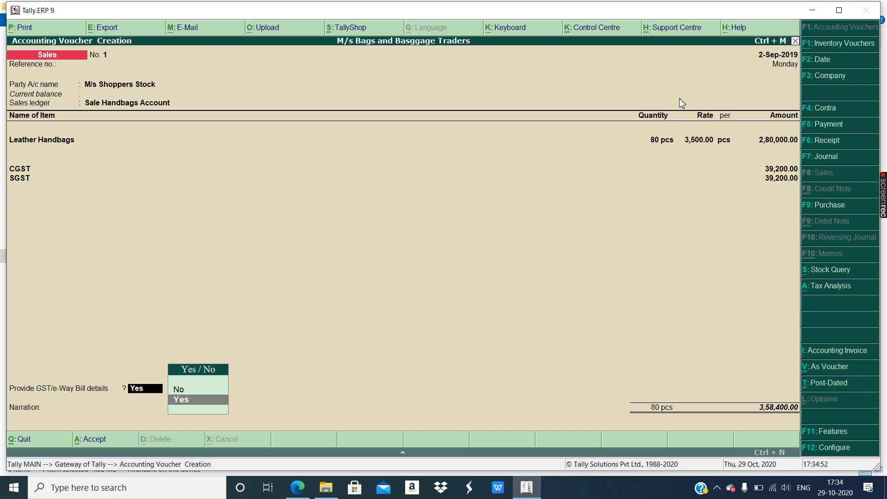
- Accept e-Way Bill details, skip narration, dismiss the warning, and save sales voucher No. 1
key(Return)
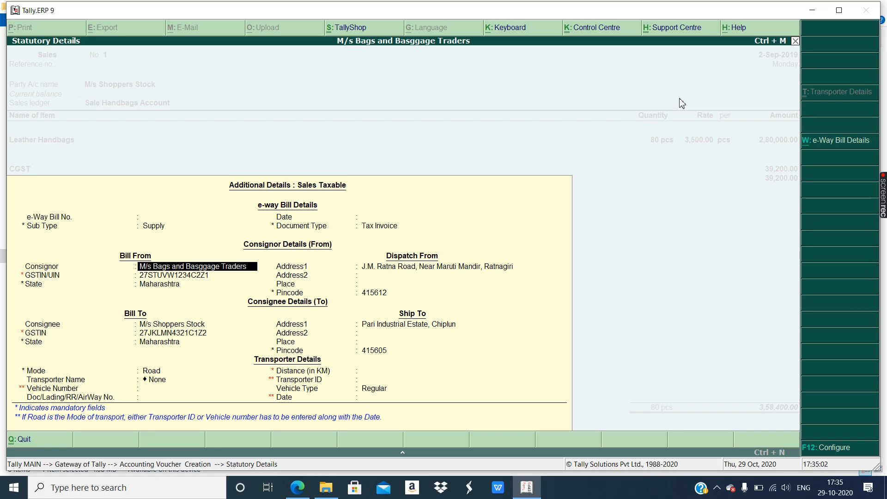
key(ctrl+a)
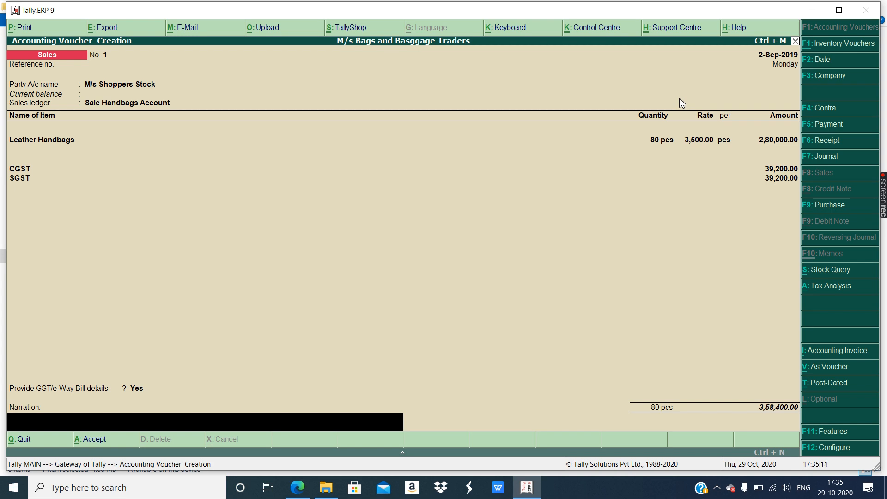
key(Return)
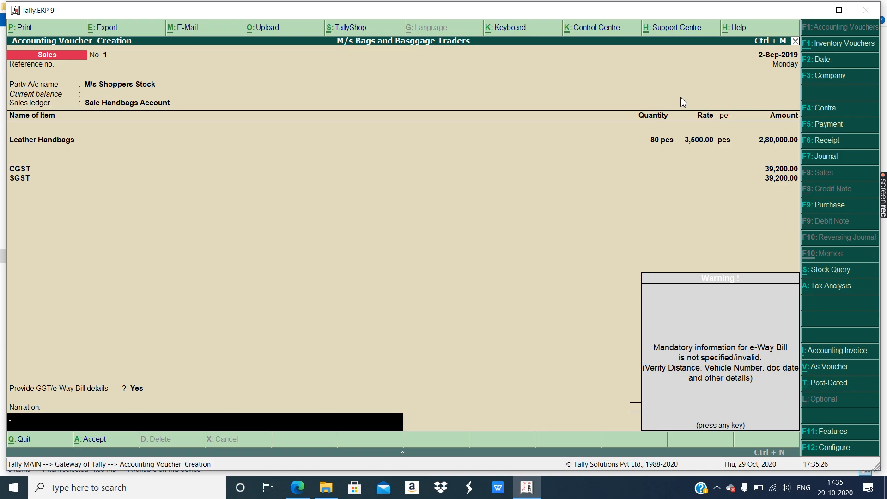
key(Return)
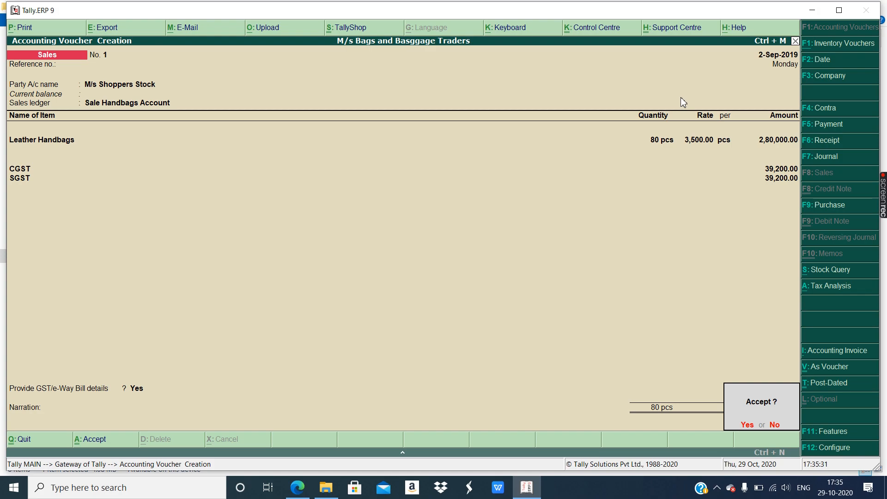
key(Return)
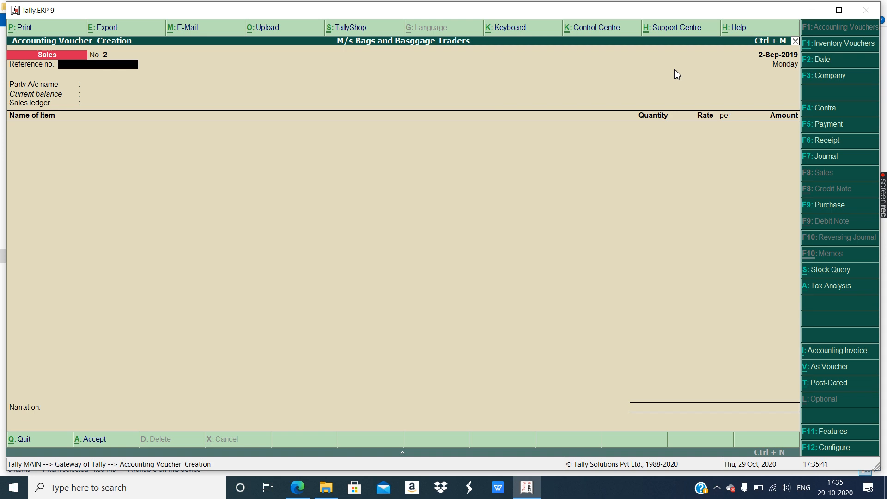
- Quit voucher entry, open the M/s Shoppers Stock sale from the Day Book, and bring up Print
key(Escape)
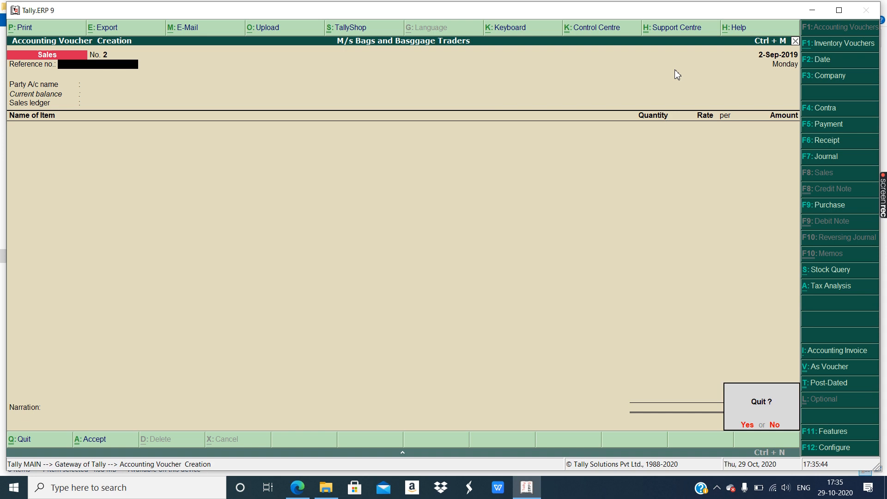
key(Return)
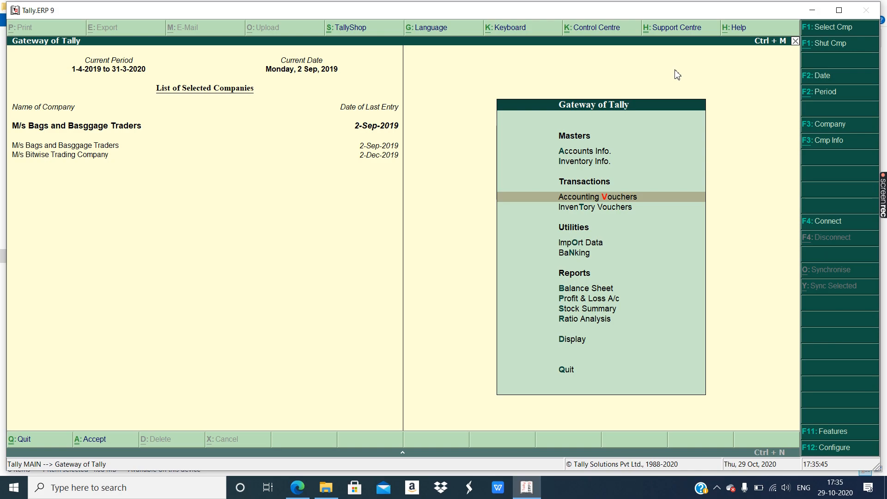
click(567, 345)
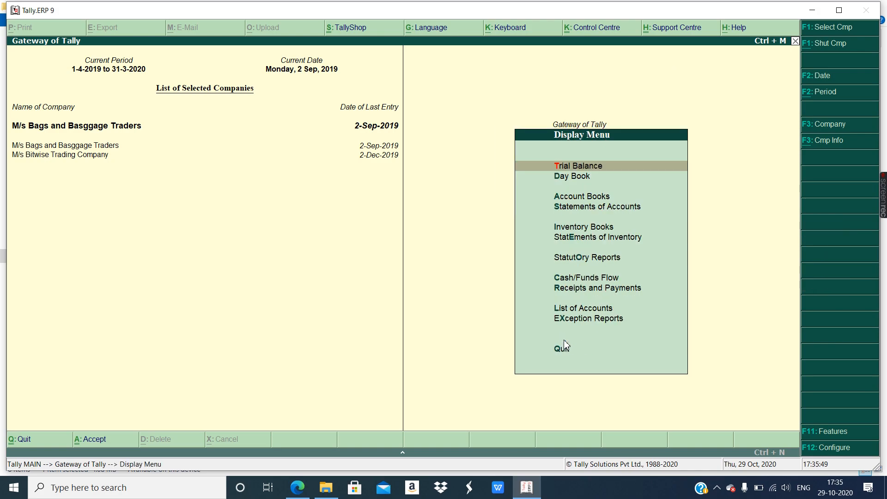
click(570, 178)
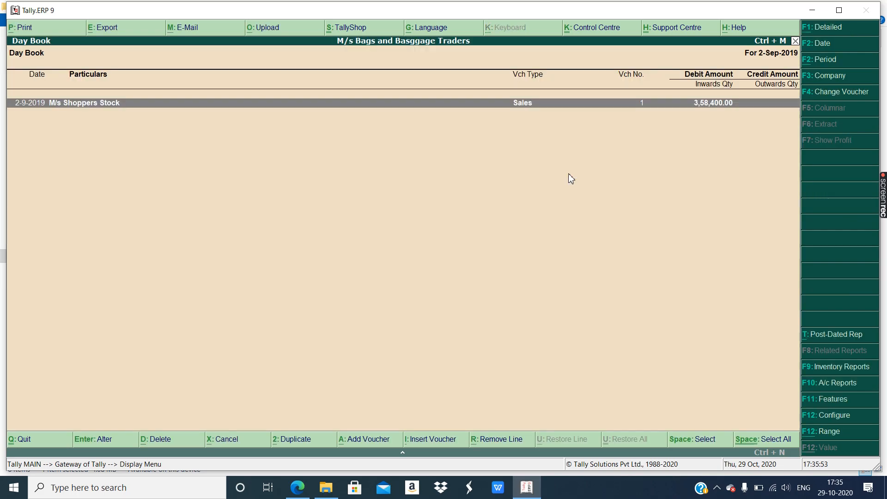
click(519, 102)
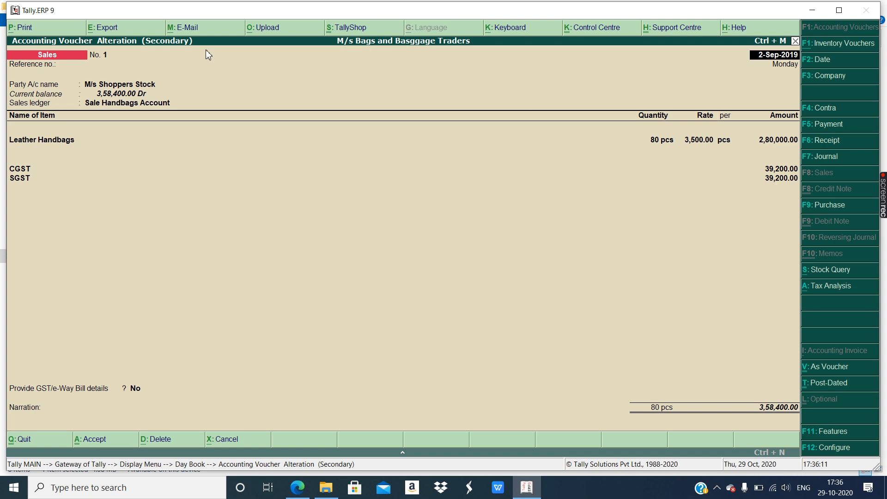
click(22, 28)
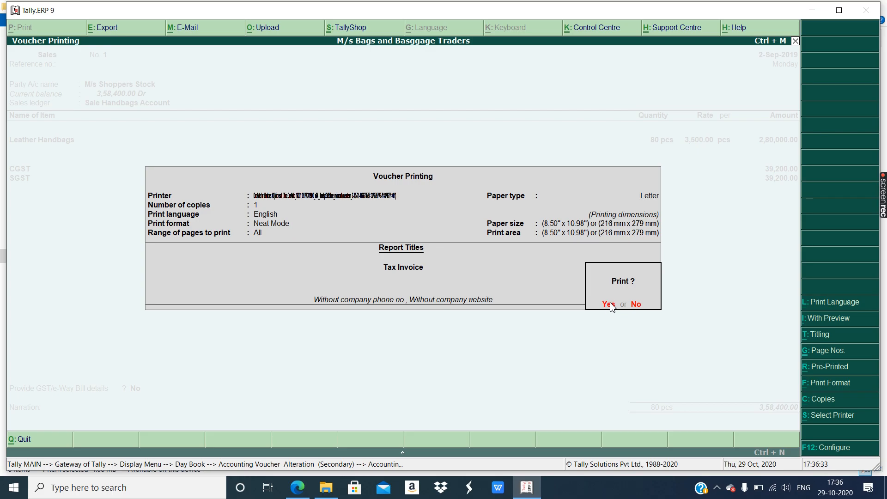
- Confirm Yes to print Sales voucher No. 1 (3,58,400.00) as a Tax Invoice
click(609, 305)
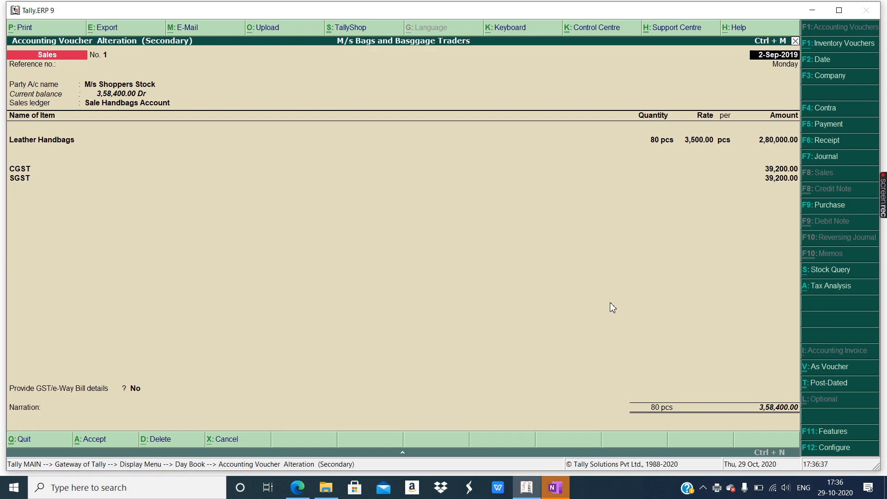
- Insert the Tax Invoice printout onto the current Untitled page in OneNote's Quick Notes
click(555, 489)
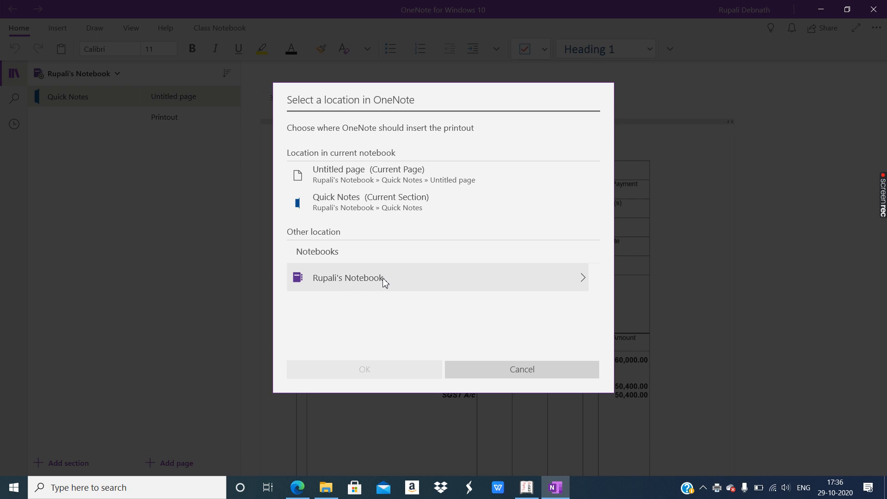
click(358, 178)
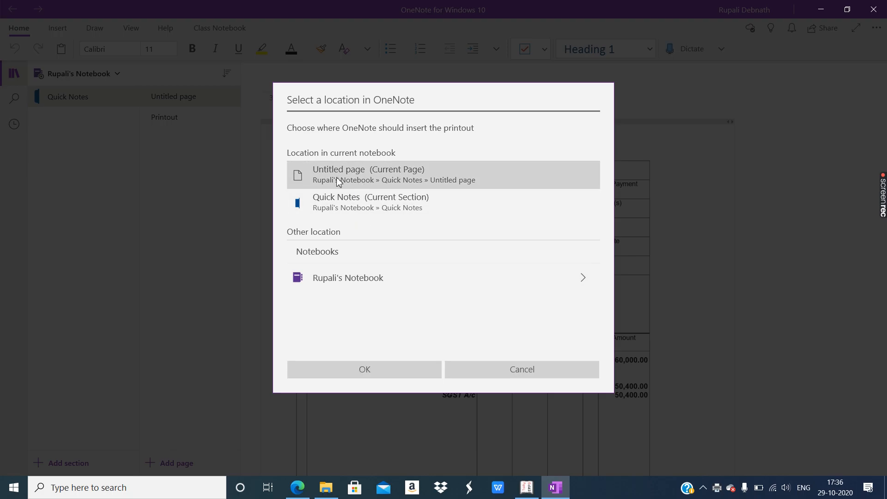
click(346, 370)
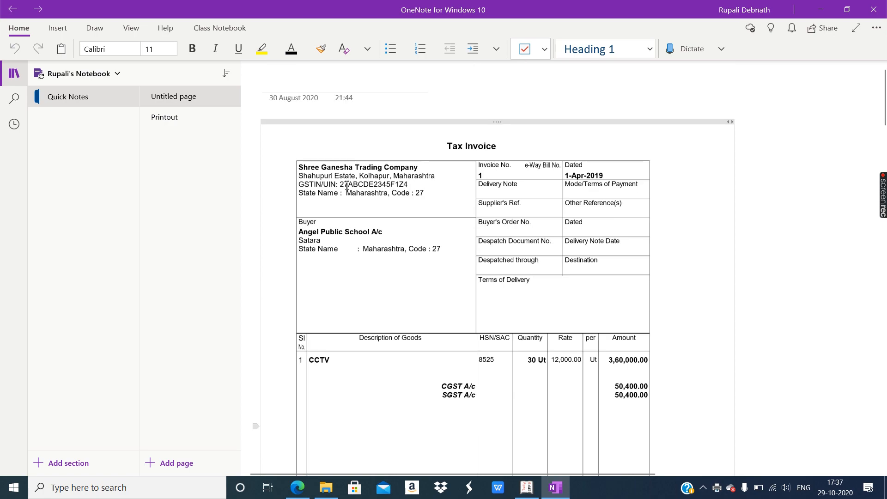
scroll(348, 187, down, 2)
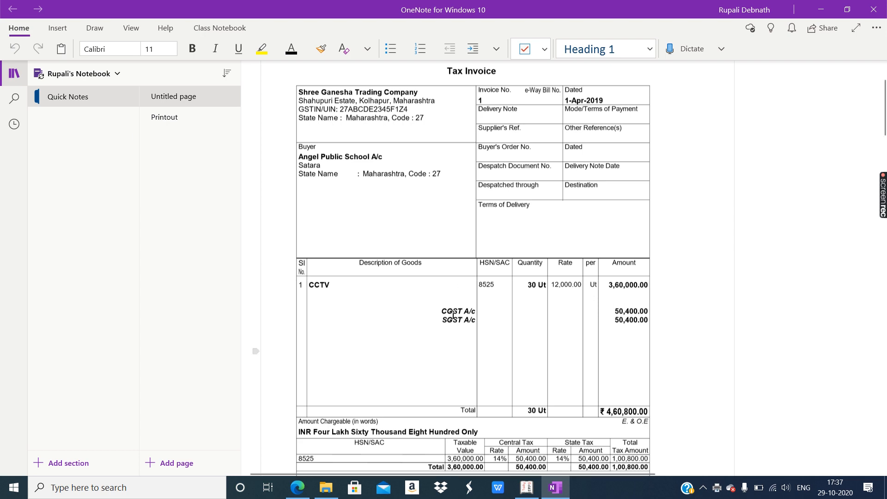
scroll(453, 314, down, 2)
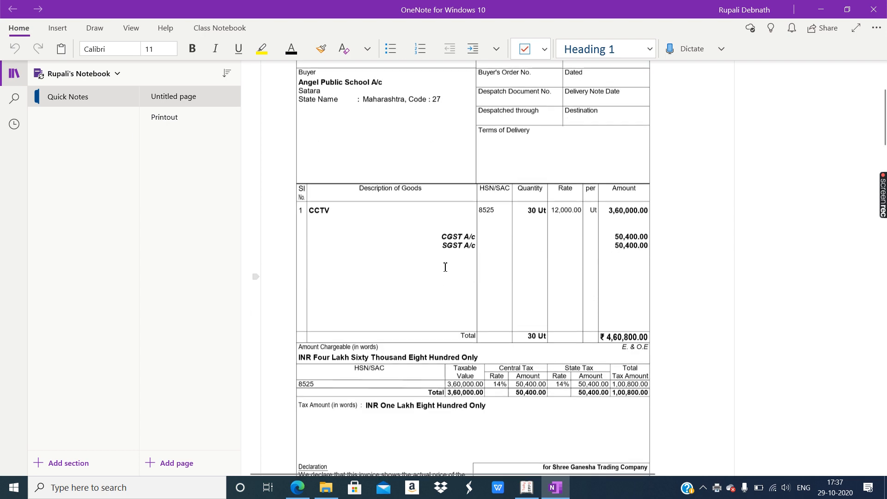
click(475, 356)
scroll(477, 345, down, 6)
scroll(495, 342, down, 20)
scroll(491, 305, up, 5)
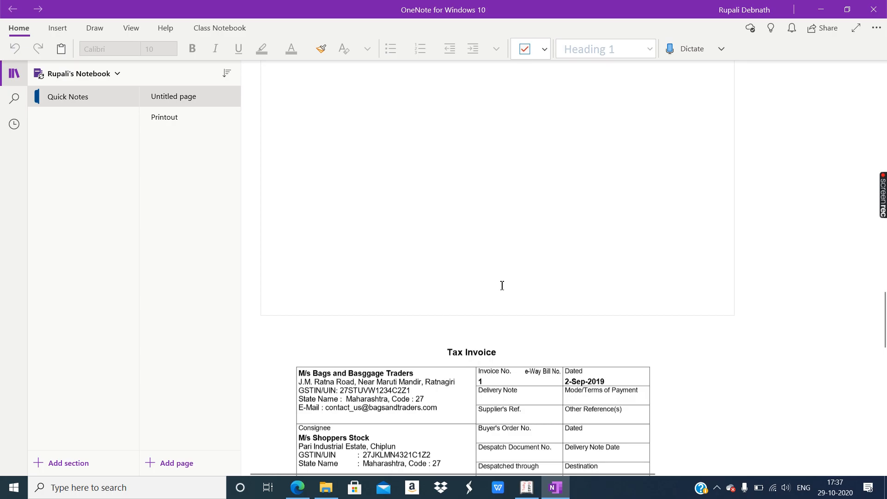
scroll(515, 275, down, 10)
scroll(531, 261, up, 10)
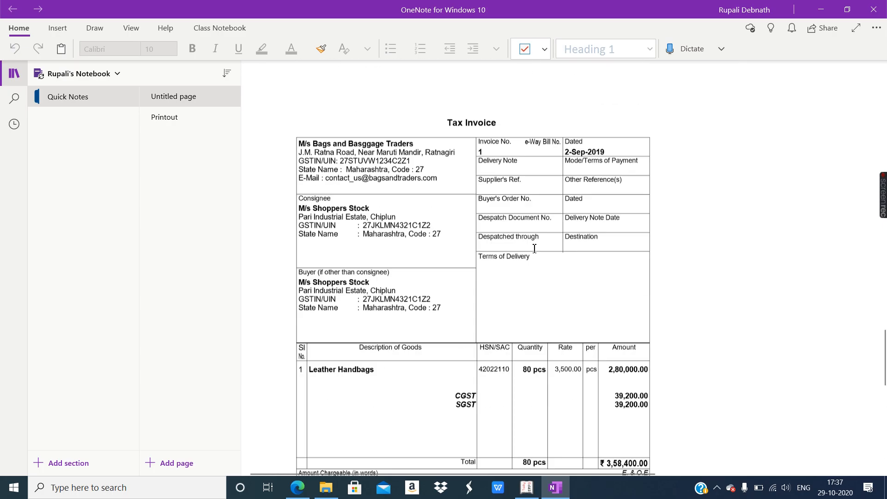
scroll(527, 250, down, 3)
scroll(452, 228, down, 2)
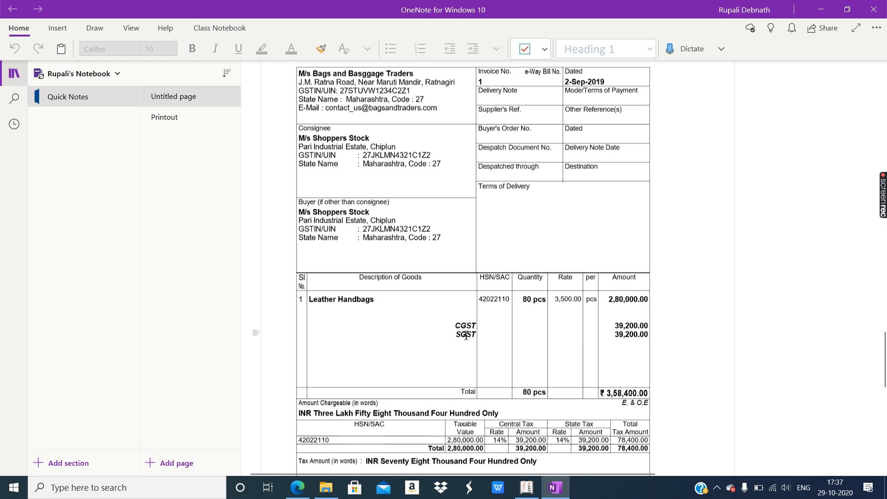
scroll(465, 336, down, 4)
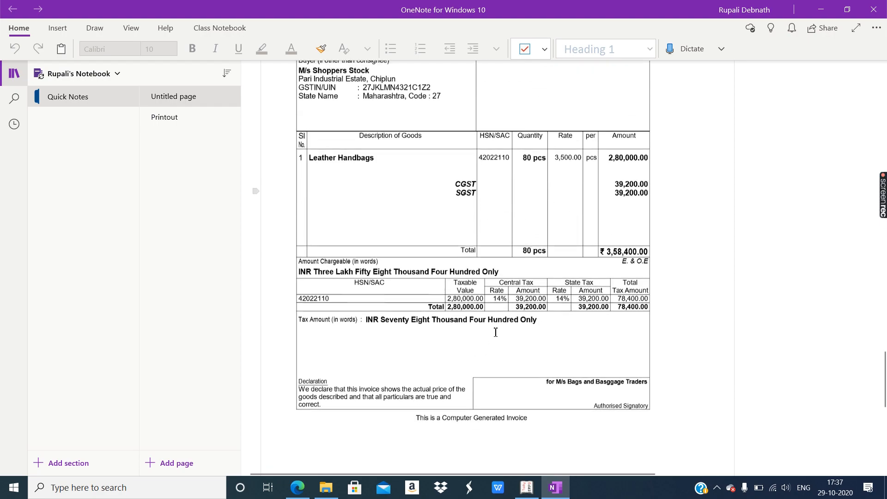
scroll(465, 238, up, 4)
click(437, 160)
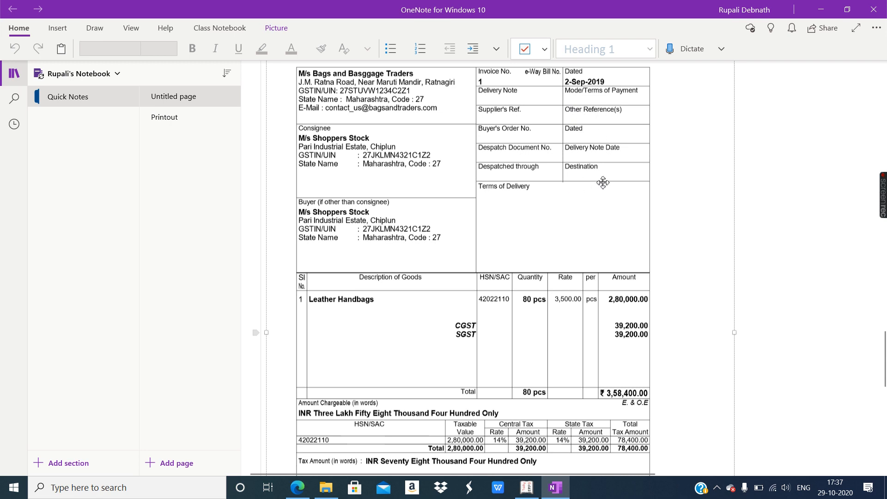
scroll(604, 184, down, 1)
scroll(604, 184, down, 3)
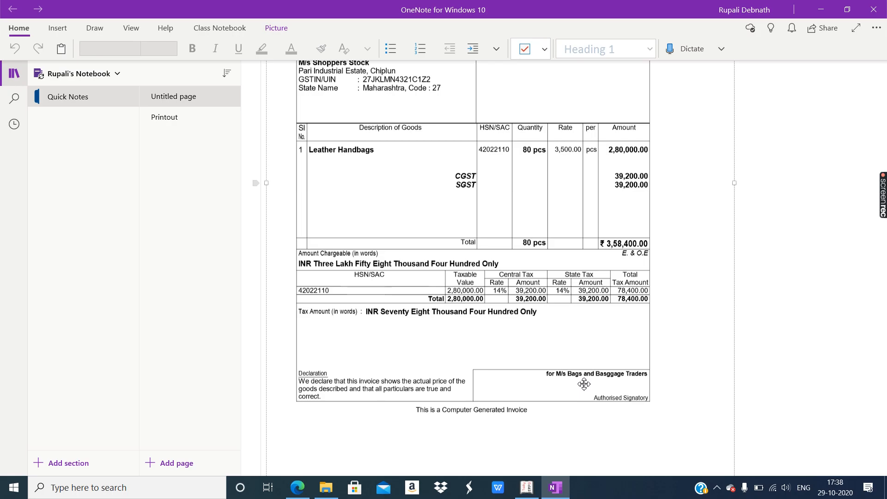
scroll(584, 384, up, 2)
scroll(585, 377, up, 2)
scroll(584, 376, down, 4)
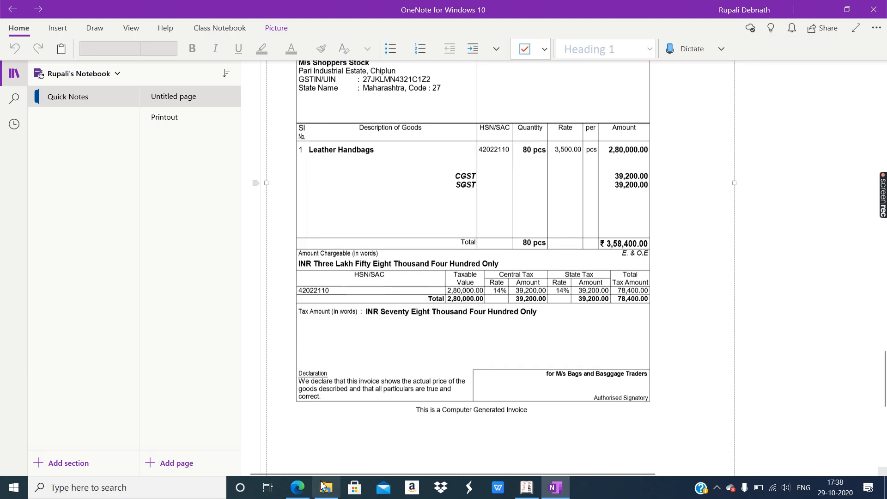
- Verify the 80 pieces at Rs.3500 sale in the exercise PDF, then return to Tally
click(297, 487)
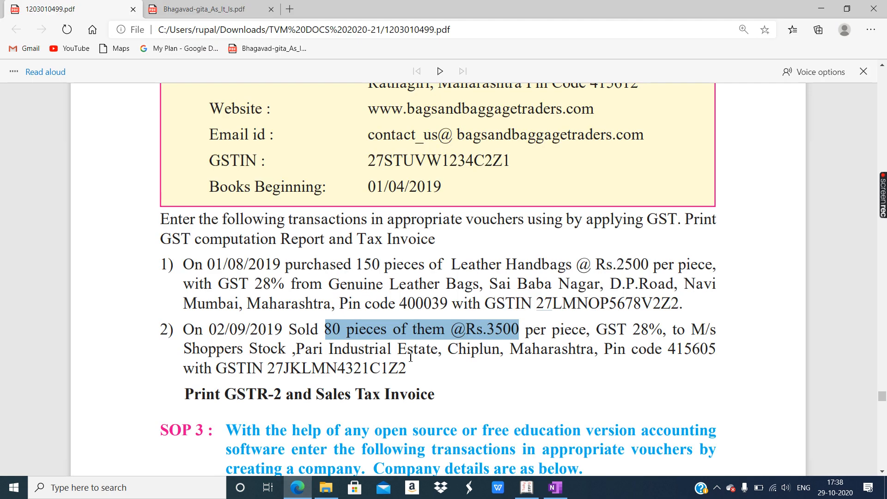
click(527, 488)
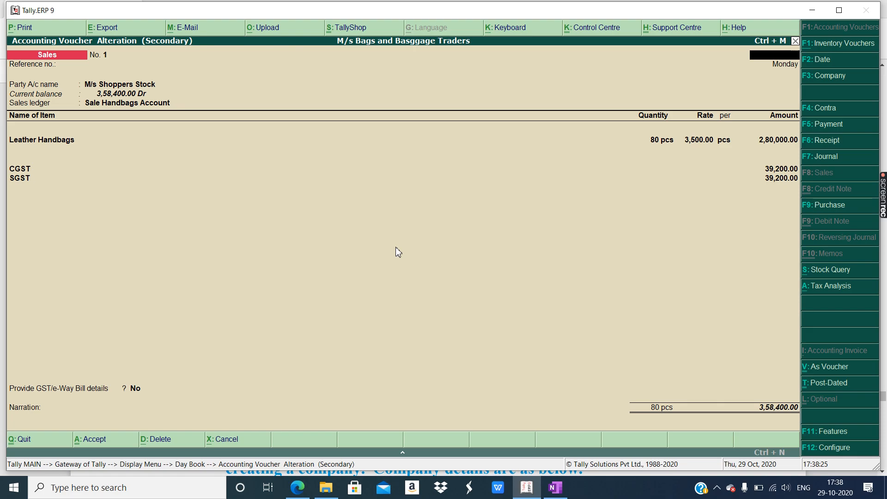
- Quit the M/s Shoppers Stock voucher and Day Book, and open Statutory Reports > GST
key(Escape)
key(Return)
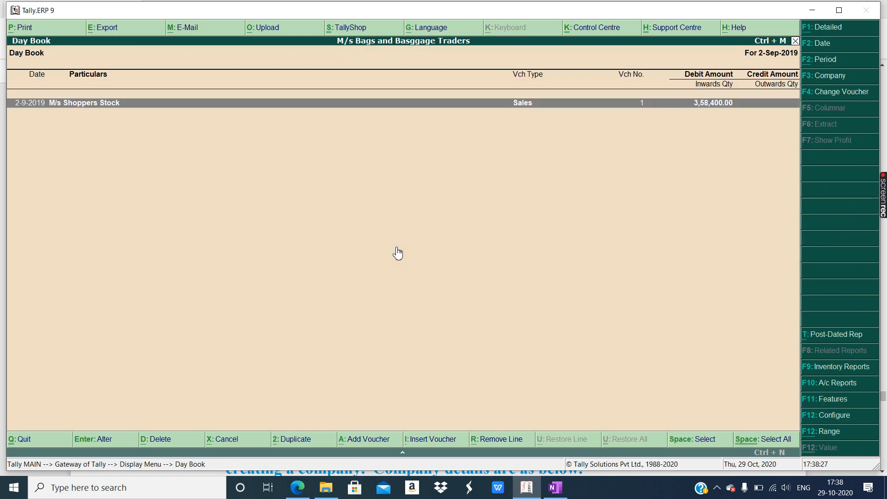
key(Escape)
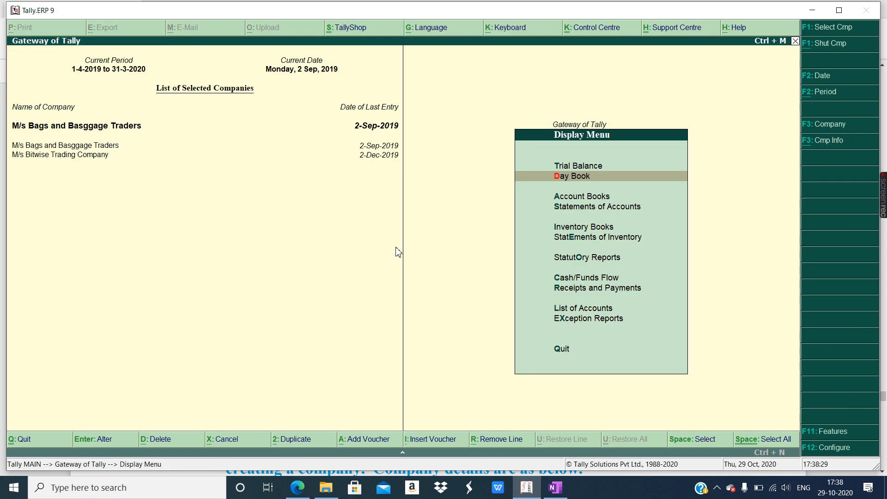
click(580, 264)
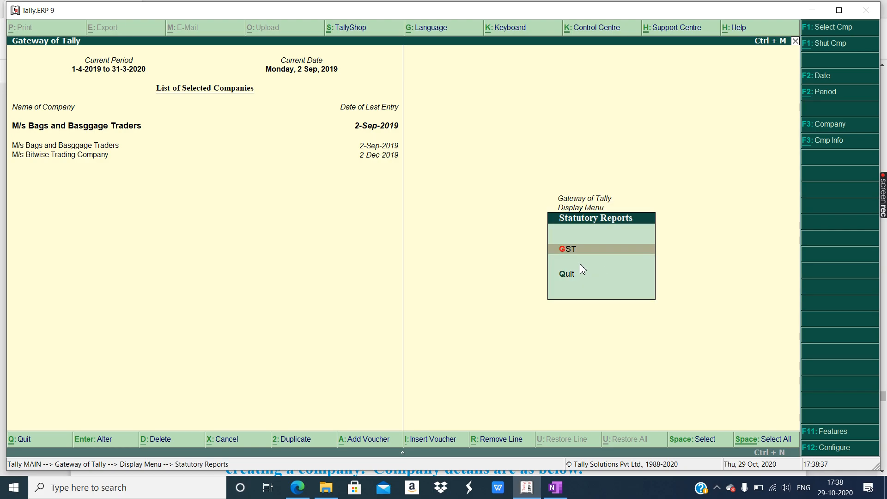
key(Return)
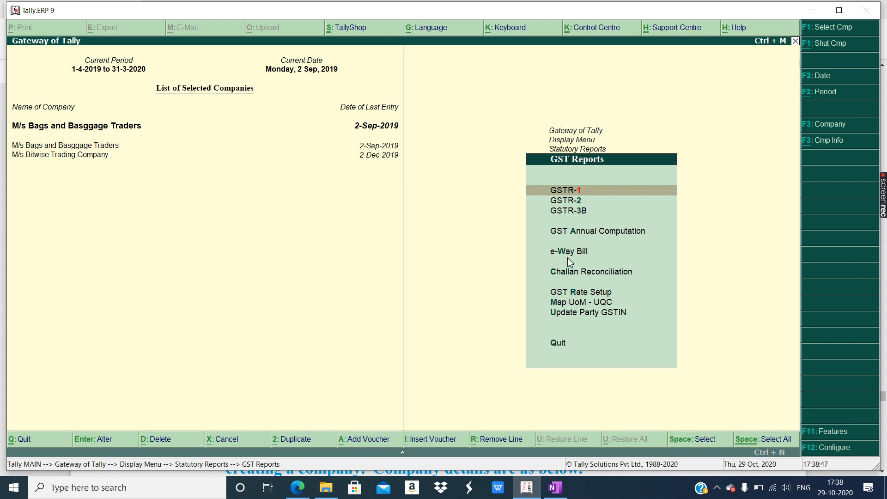
click(301, 493)
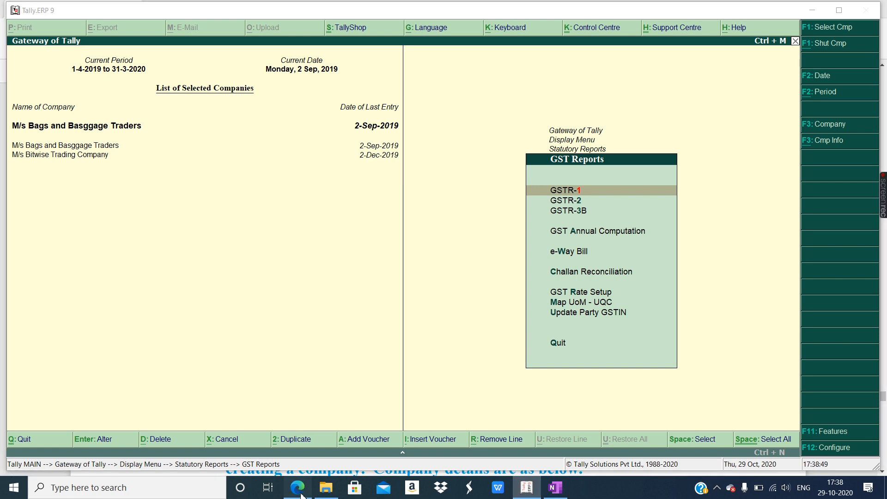
- Highlight 'Sales Tax Invoice' in the assignment PDF and bring up the invoice printout in OneNote
scroll(327, 340, down, 1)
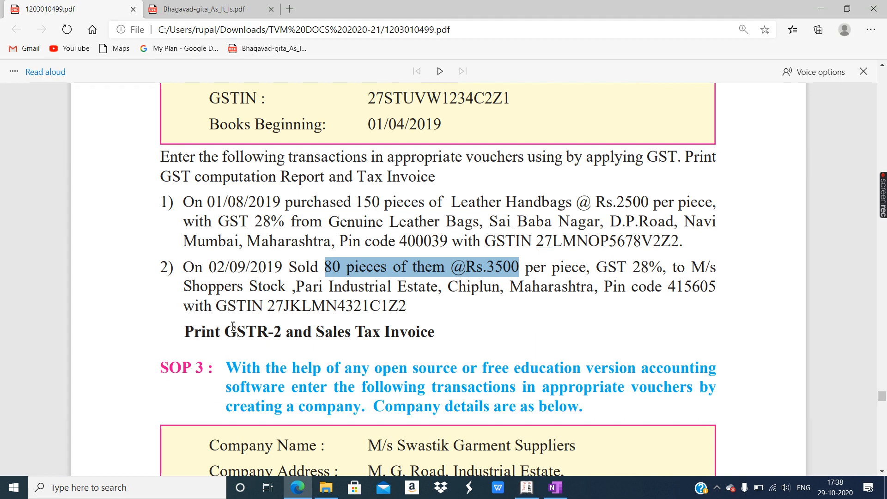
drag(226, 332, 439, 329)
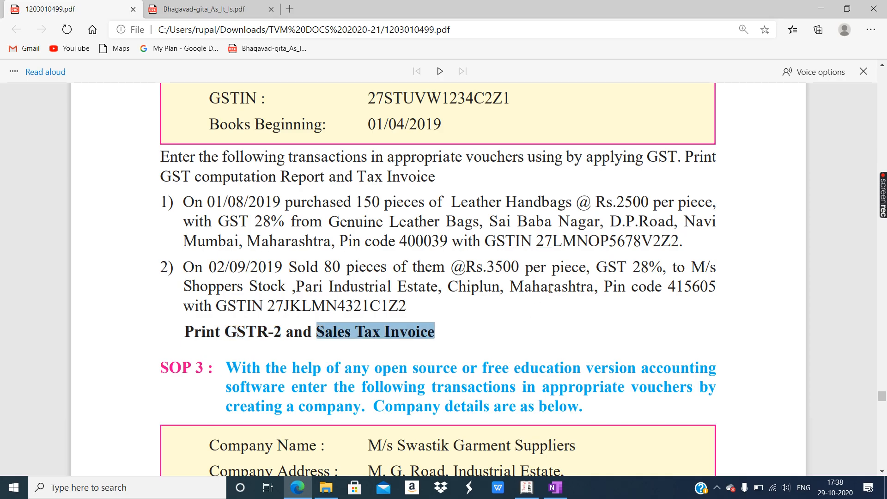
click(552, 488)
scroll(539, 308, up, 5)
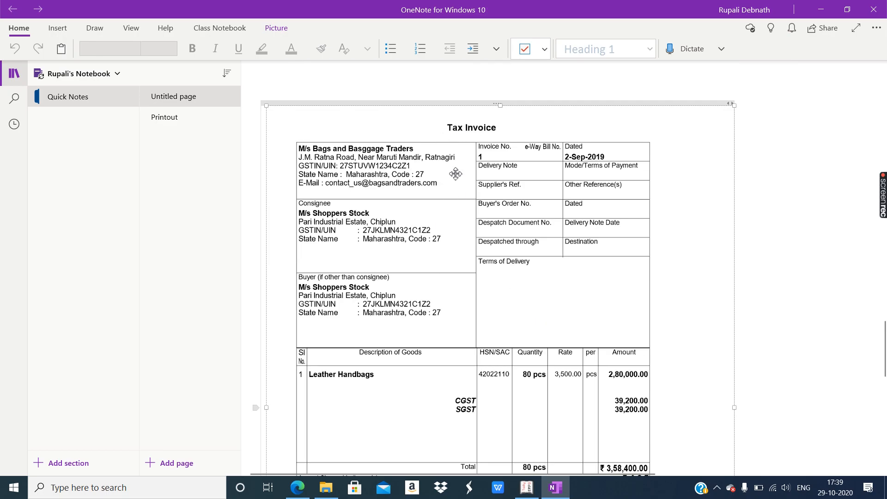
- Scroll through the entire Tax Invoice printout on the OneNote page
scroll(443, 224, down, 2)
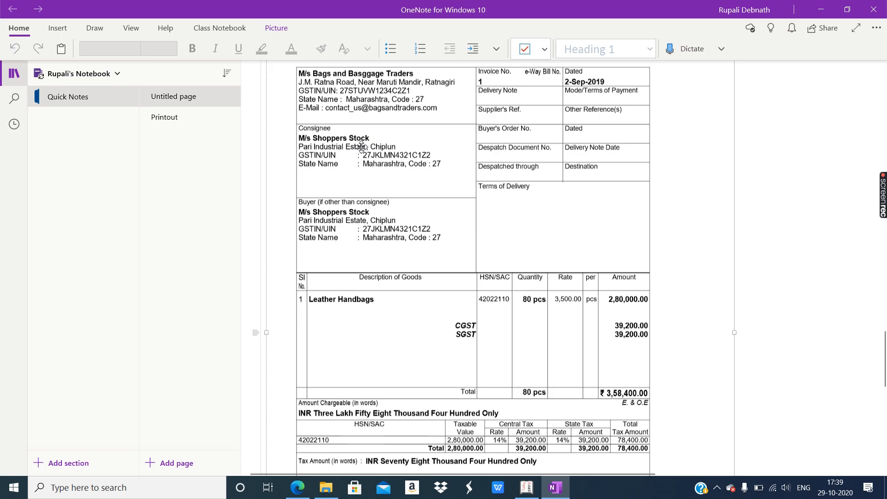
scroll(365, 153, down, 3)
scroll(527, 261, down, 3)
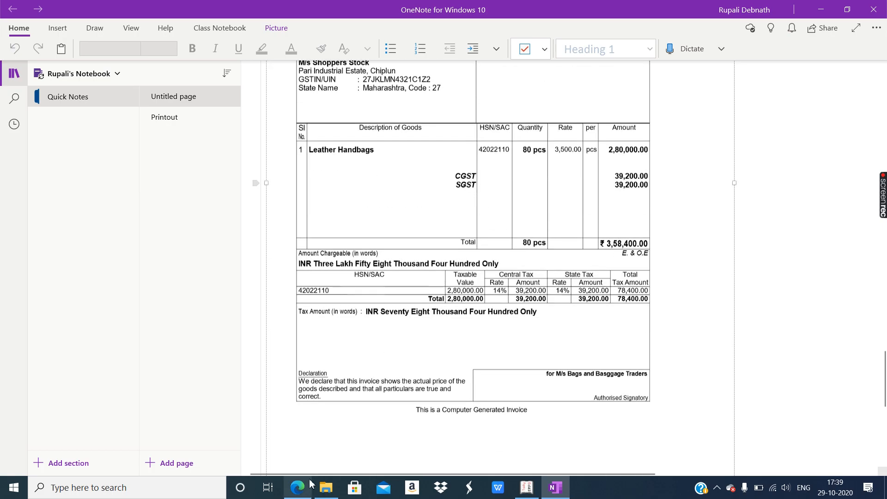
- Highlight 'GSTR-2' in the assignment PDF and go back to Tally's GST Reports
click(302, 491)
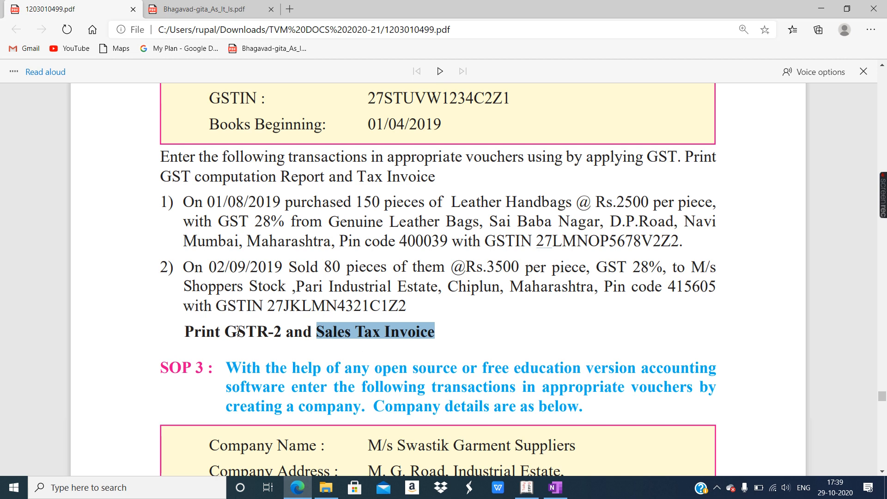
drag(231, 331, 286, 331)
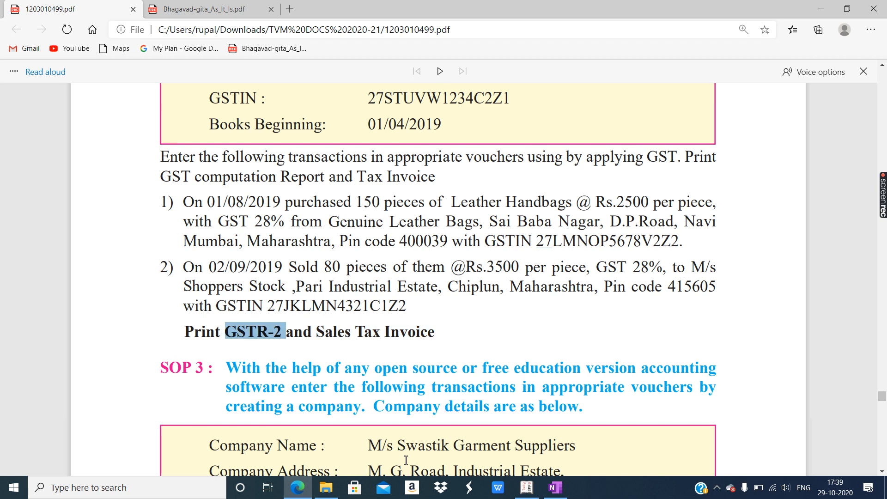
click(527, 487)
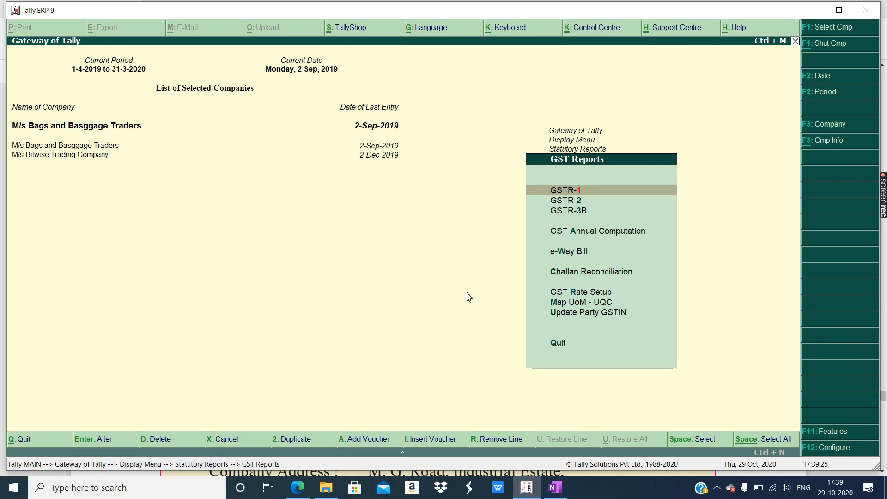
- Open the August 2019 GSTR-2 report, view its rows in Detailed mode, then return to Condensed
click(571, 202)
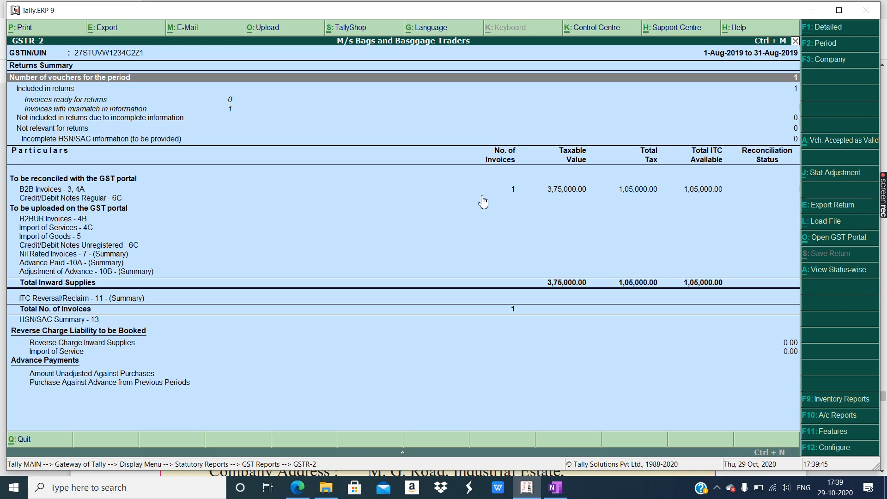
click(821, 28)
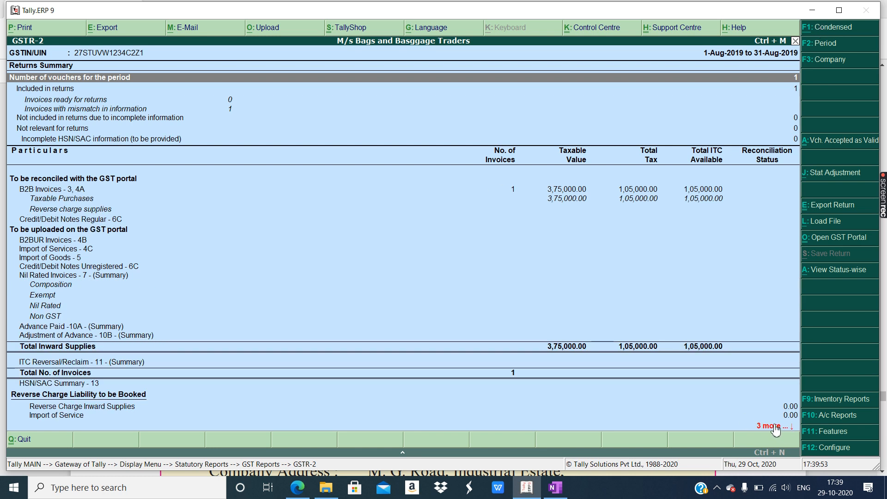
key(Down)
key(Down)
key(Down)
key(Down)
key(Down)
key(Down)
key(Down)
key(Down)
key(Down)
key(Down)
key(Down)
key(Down)
key(Down)
key(Down)
key(Down)
key(Down)
key(Down)
key(Down)
key(Down)
key(Down)
key(Down)
key(Down)
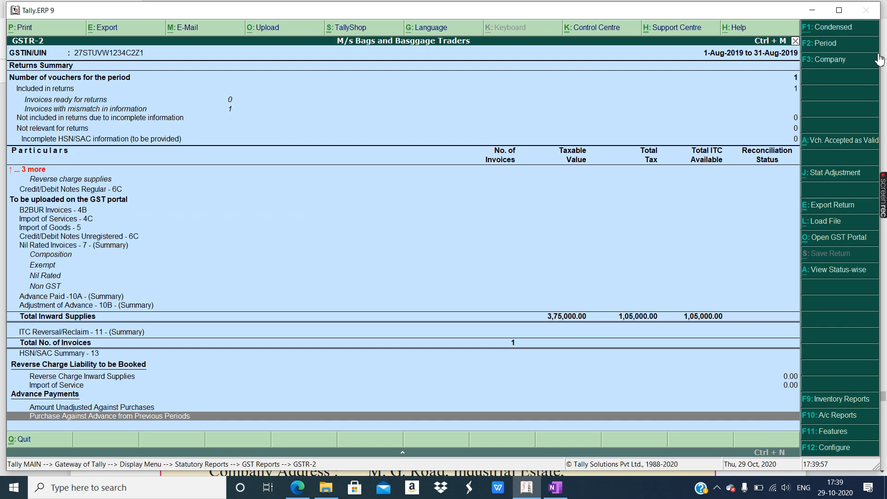
click(826, 29)
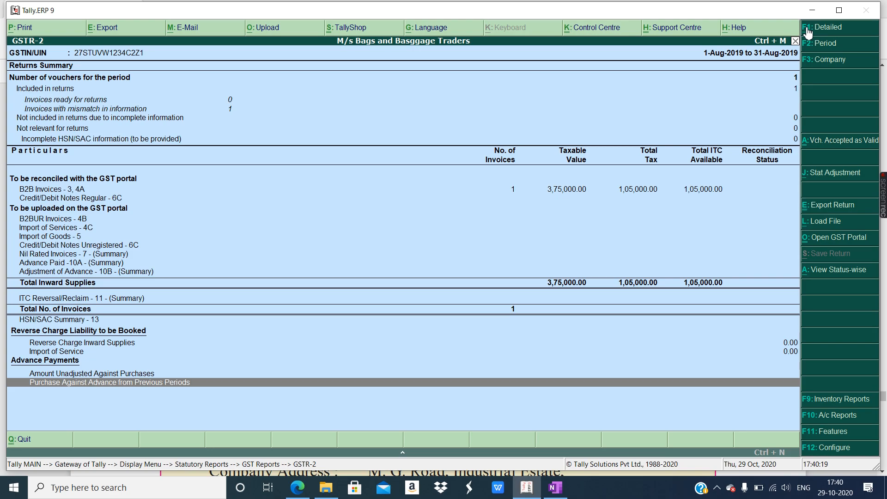
- Print the August 2019 GSTR-2 report, answering Yes at the Print? prompt
click(16, 29)
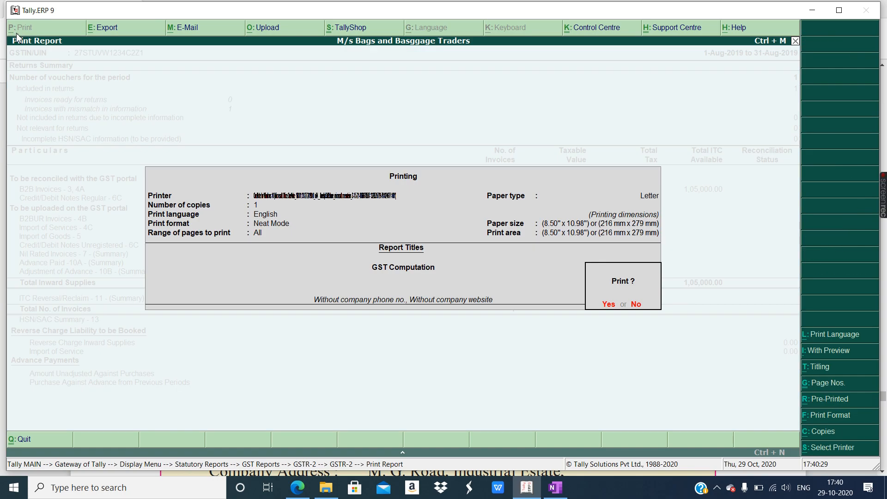
click(608, 305)
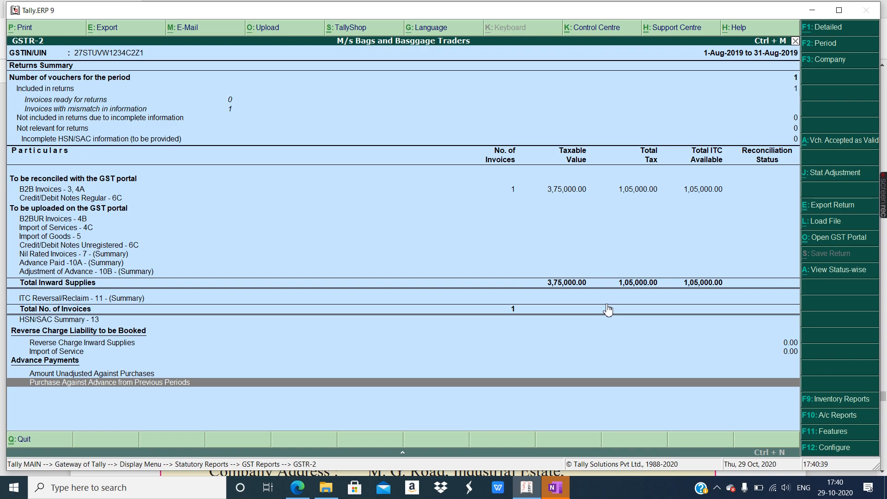
click(554, 493)
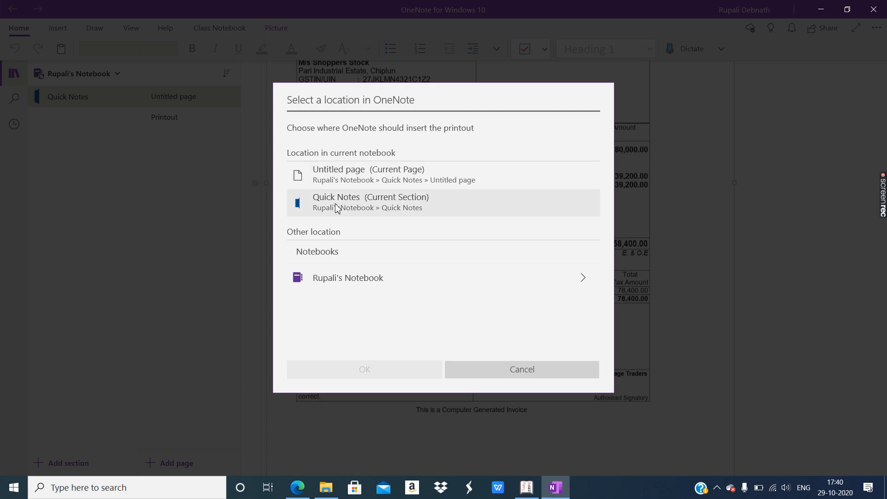
- Place the GST Computation printout on OneNote's Untitled page and scroll through it
click(345, 180)
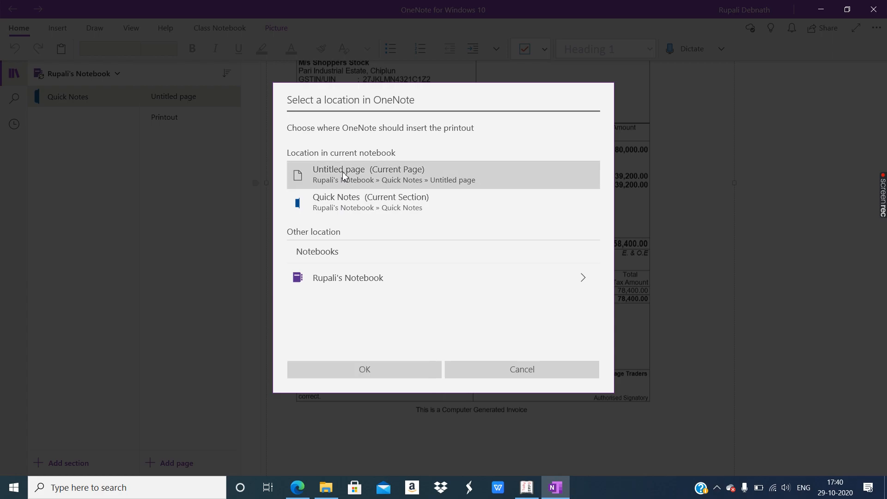
click(438, 370)
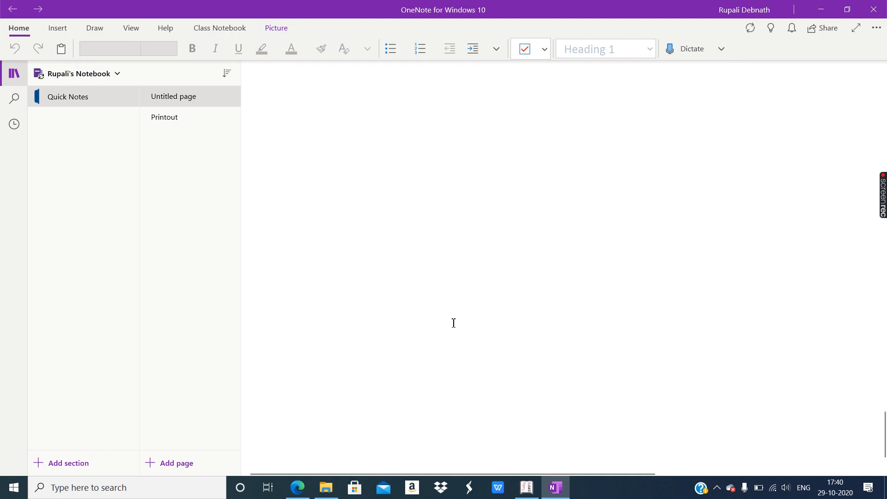
scroll(452, 321, down, 5)
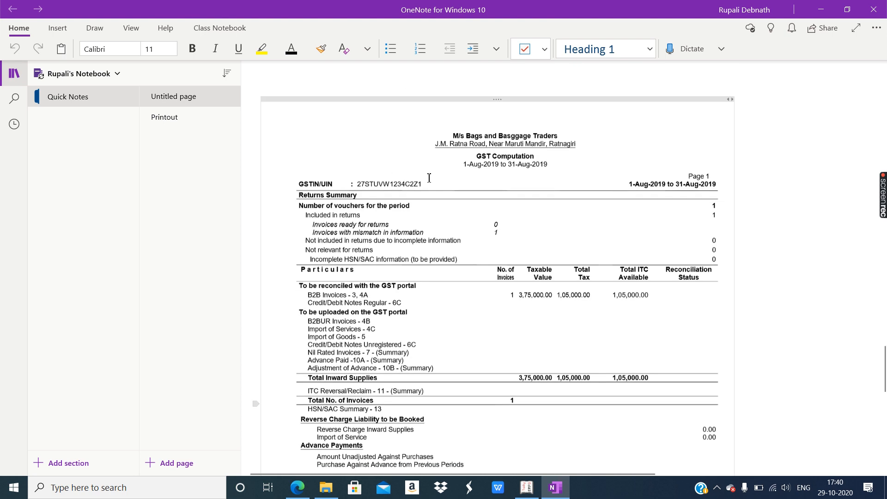
scroll(360, 181, down, 1)
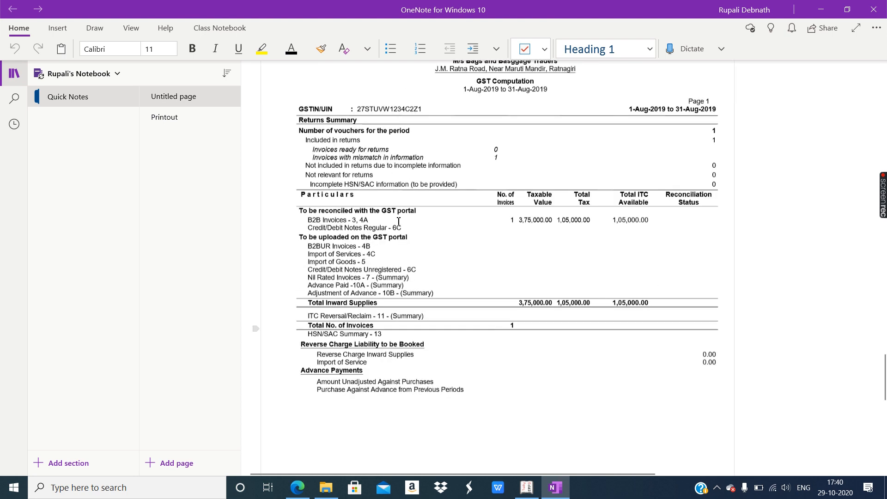
scroll(494, 331, down, 3)
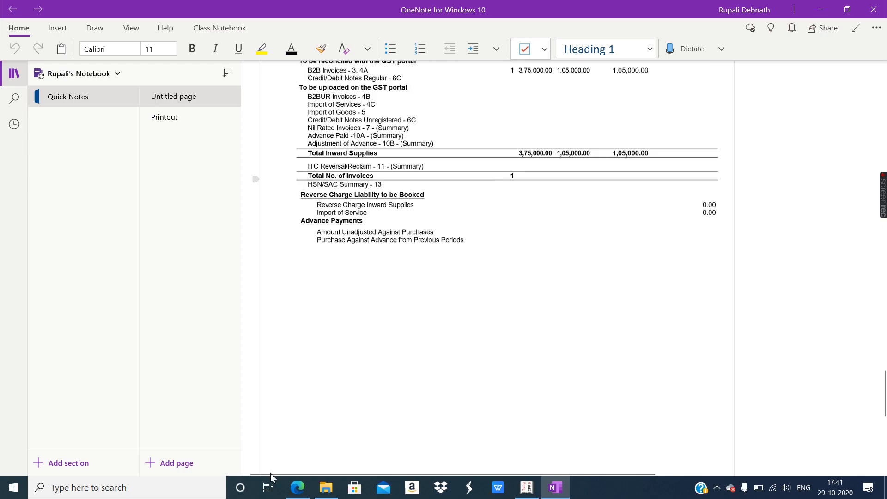
click(291, 491)
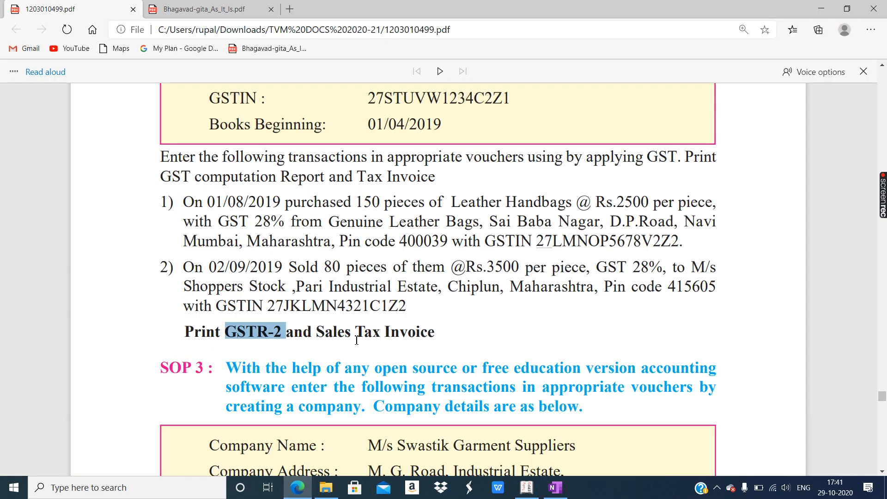
- Exit GSTR-2 in Tally and open GST Annual Computation for 1-Apr-2019 to 31-Mar-2020
click(527, 489)
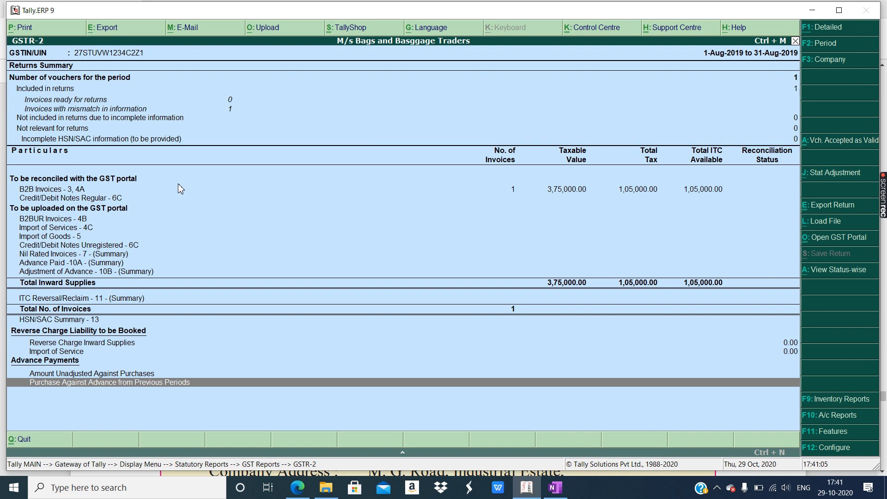
key(Escape)
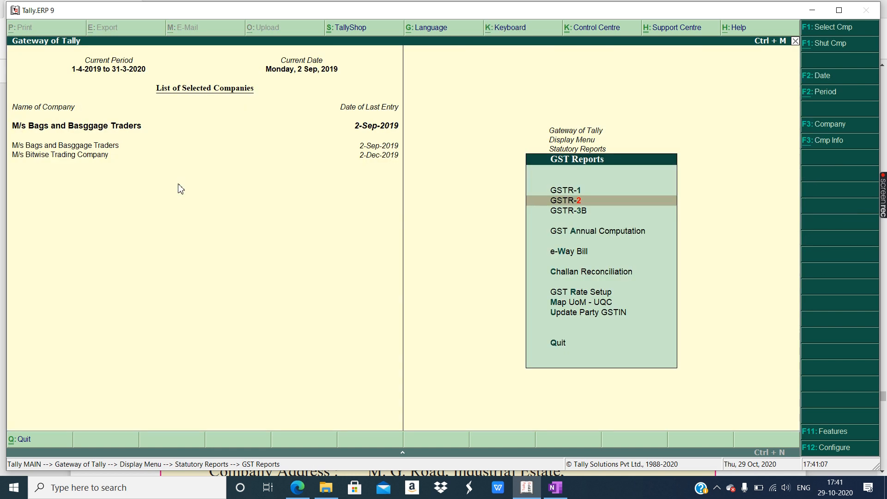
click(572, 231)
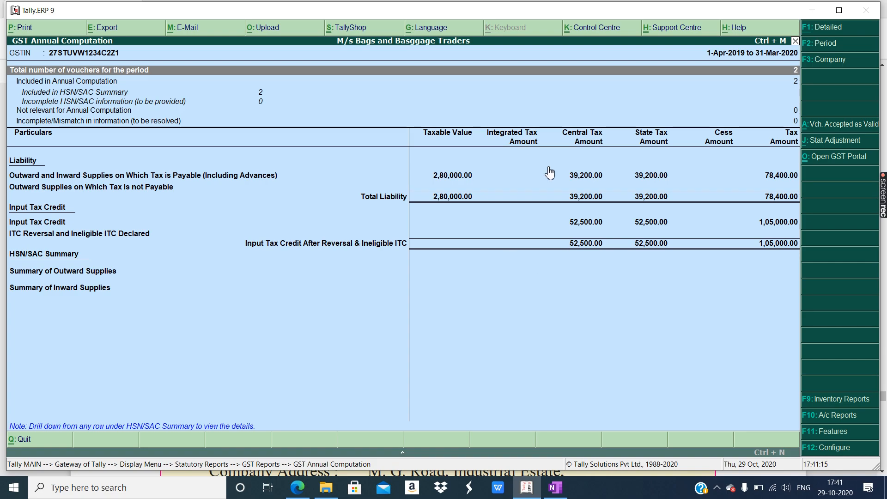
click(556, 488)
- Scroll the OneNote GST Computation printout up to its company header, then bring Tally's GST Annual Computation forward
scroll(536, 231, up, 3)
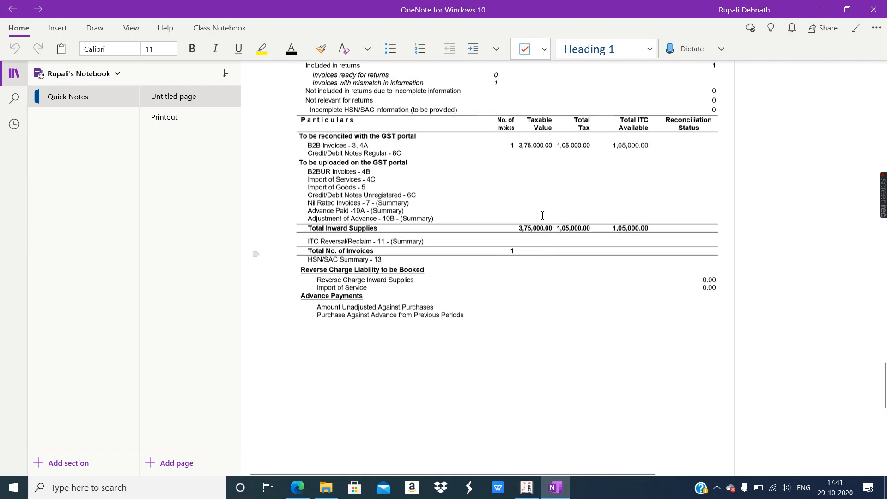
scroll(600, 199, up, 3)
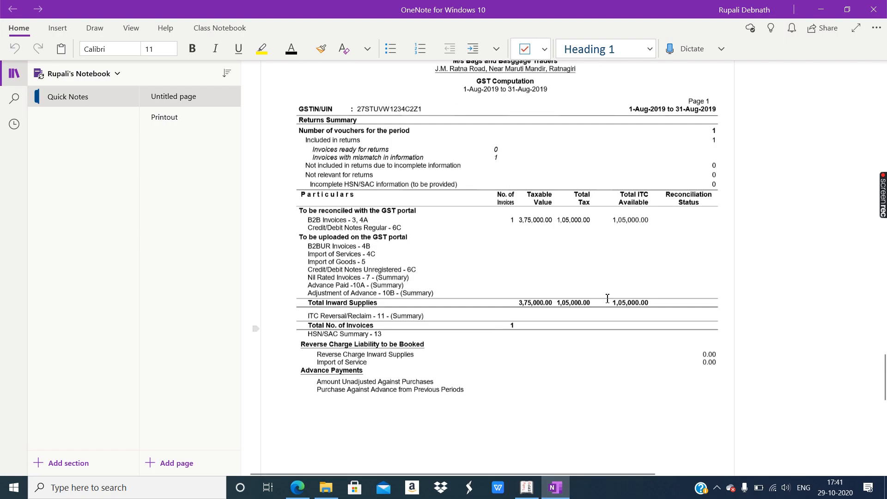
click(527, 488)
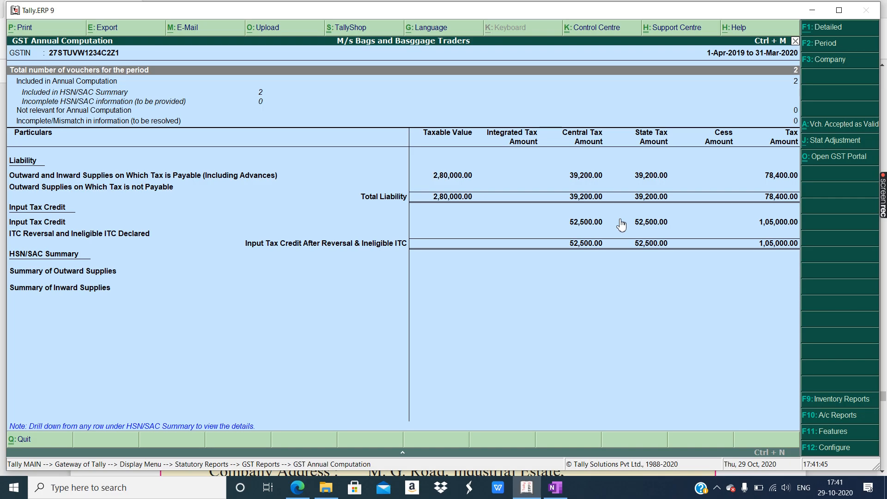
click(303, 492)
- Show the textbook PDF with the Leather Handbags GST exercise in Edge, briefly rechecking Tally
click(335, 299)
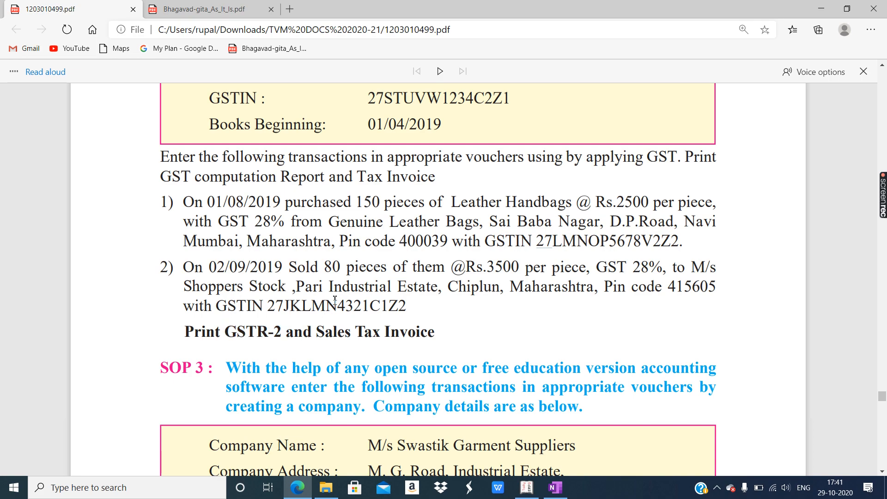
click(527, 488)
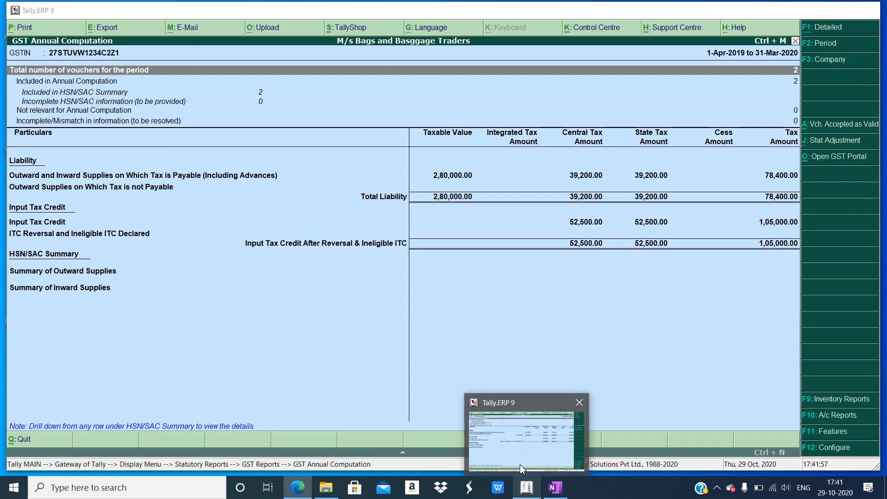
click(297, 488)
mouse_move(297, 488)
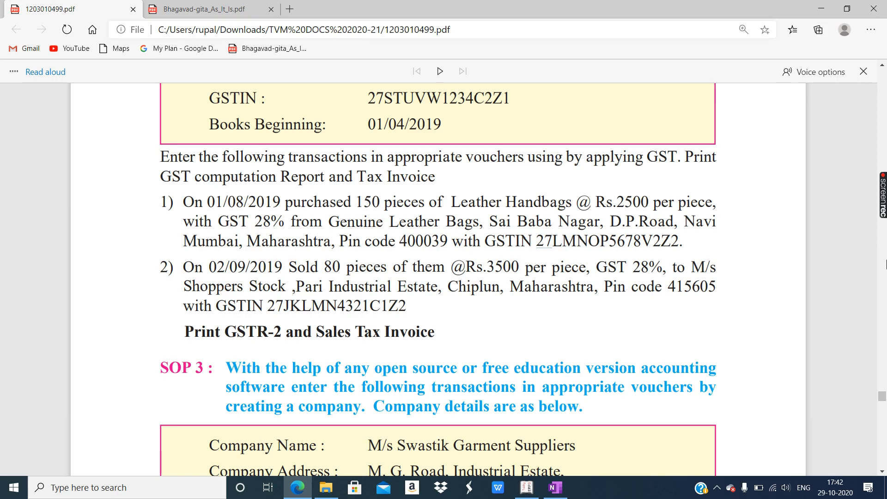
- Scroll the textbook PDF to page 57 to find GST on Goods Example 1
drag(882, 398, 870, 220)
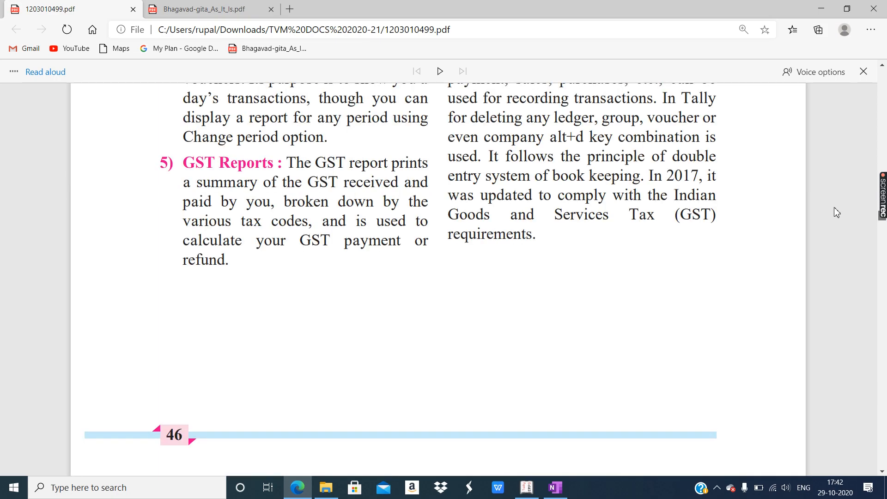
scroll(604, 196, up, 15)
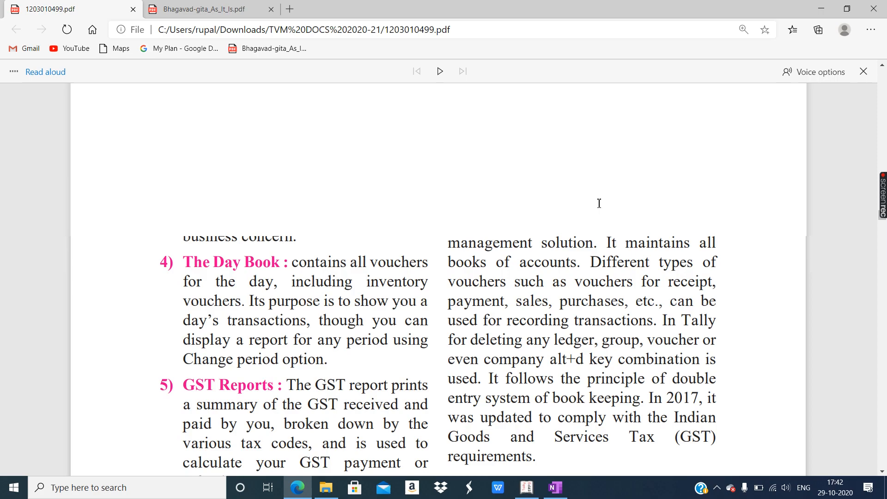
scroll(597, 202, up, 15)
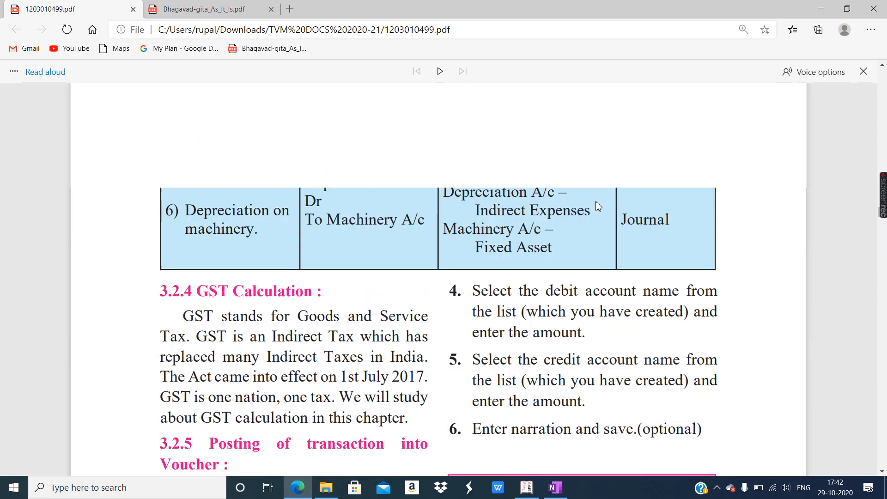
scroll(598, 206, up, 15)
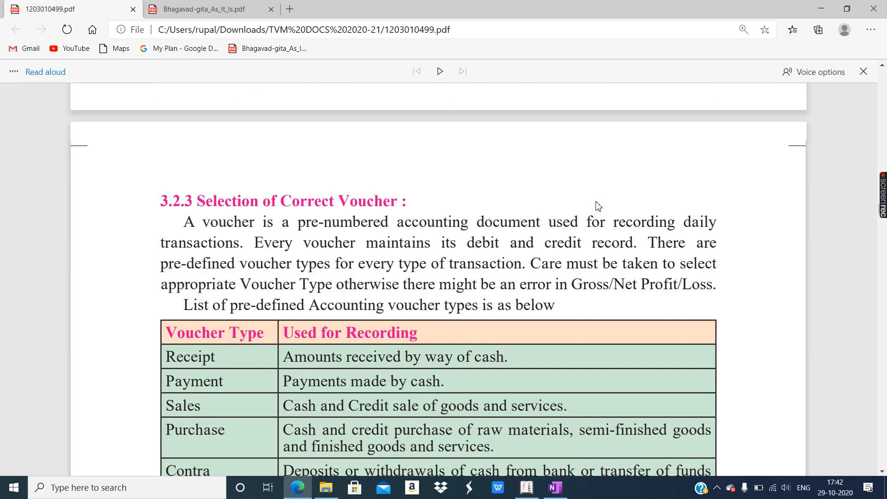
scroll(596, 205, down, 15)
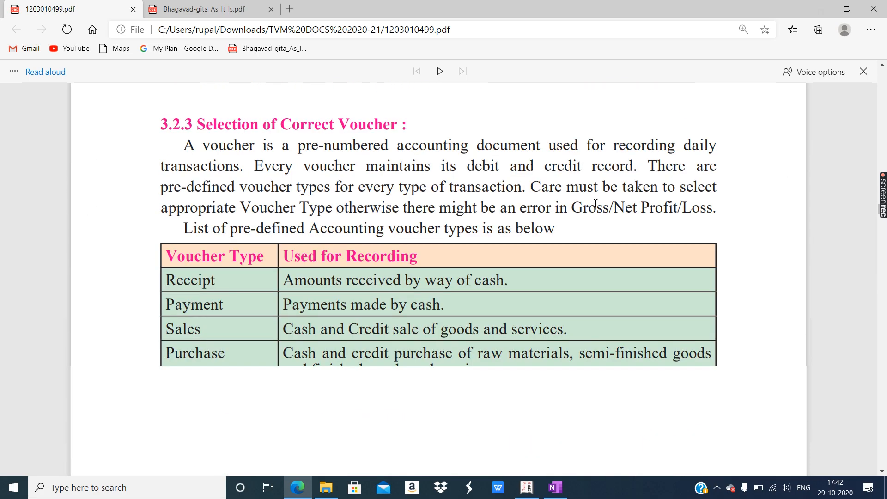
scroll(594, 208, down, 15)
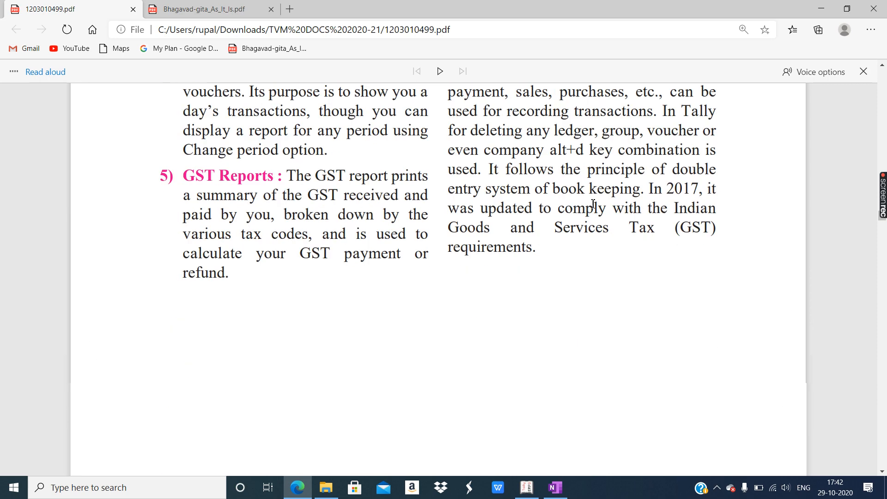
scroll(593, 208, down, 10)
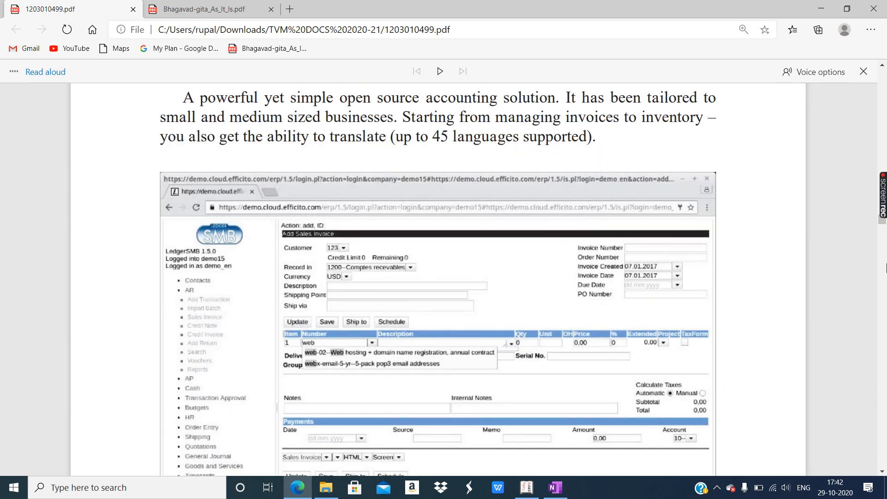
scroll(859, 300, down, 15)
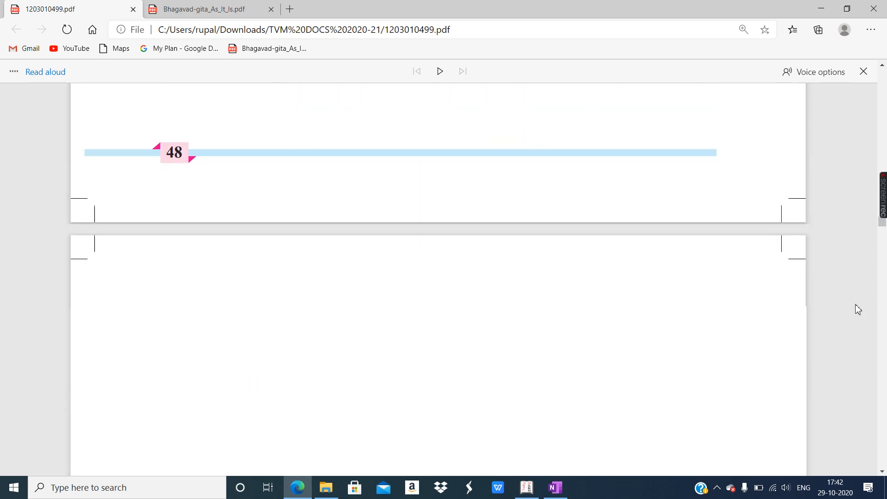
scroll(857, 291, down, 15)
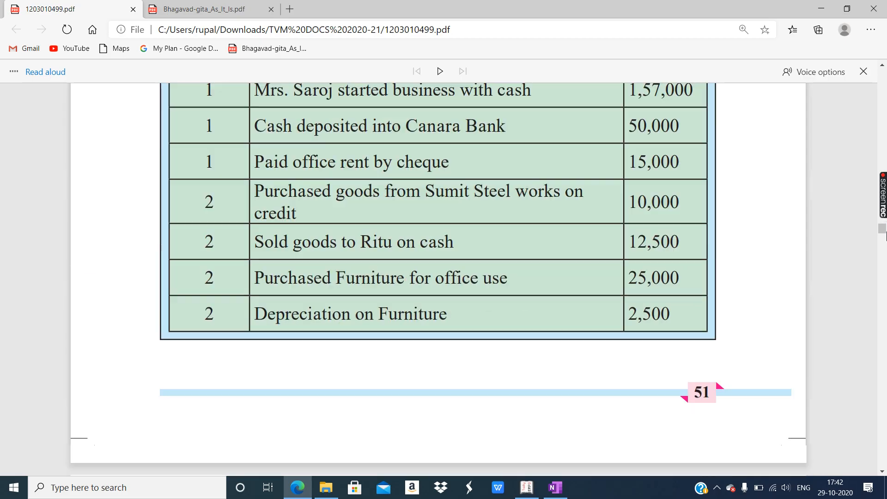
drag(885, 230, 884, 247)
scroll(353, 320, up, 2)
scroll(353, 319, up, 10)
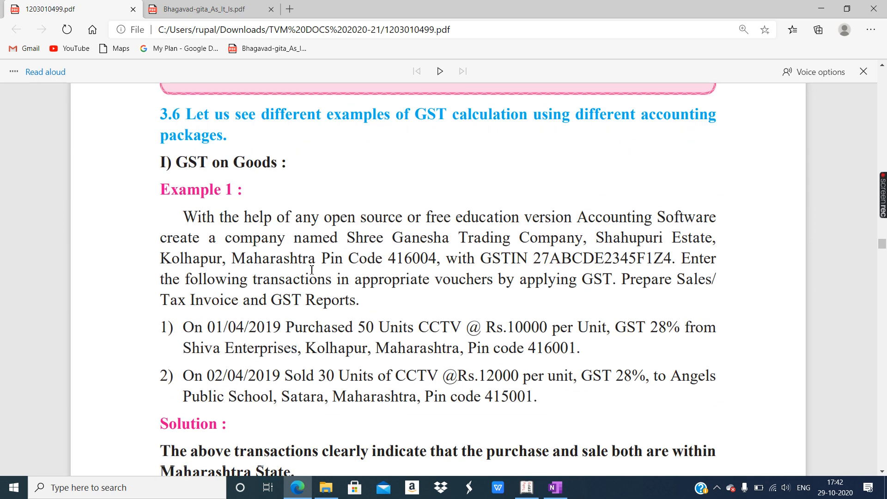
- Highlight 'GST on Goods', the three Maharashtra mentions and the 28% rate, reaching Step 2
drag(182, 166, 279, 169)
scroll(305, 225, down, 1)
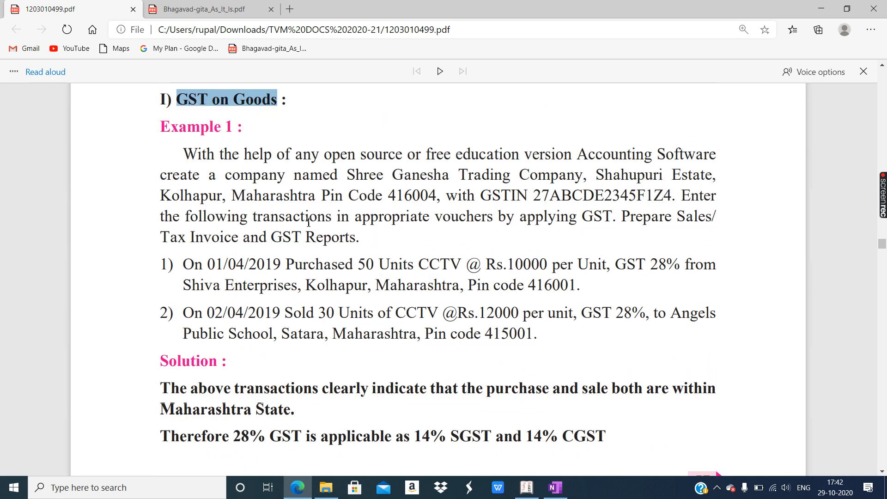
drag(226, 196, 320, 198)
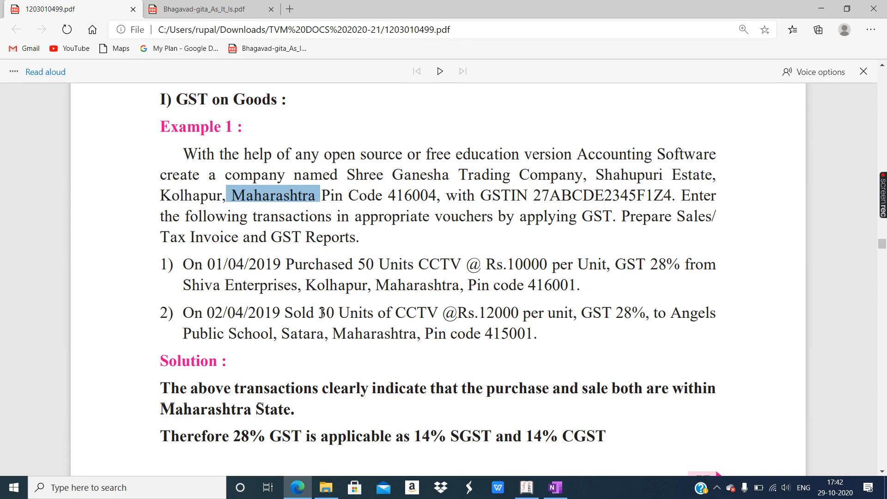
drag(379, 285, 431, 286)
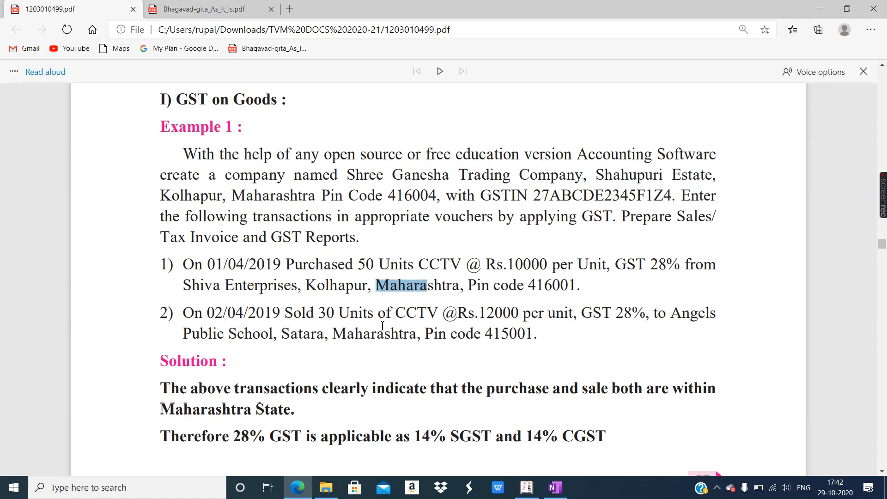
click(351, 334)
drag(351, 334, 418, 334)
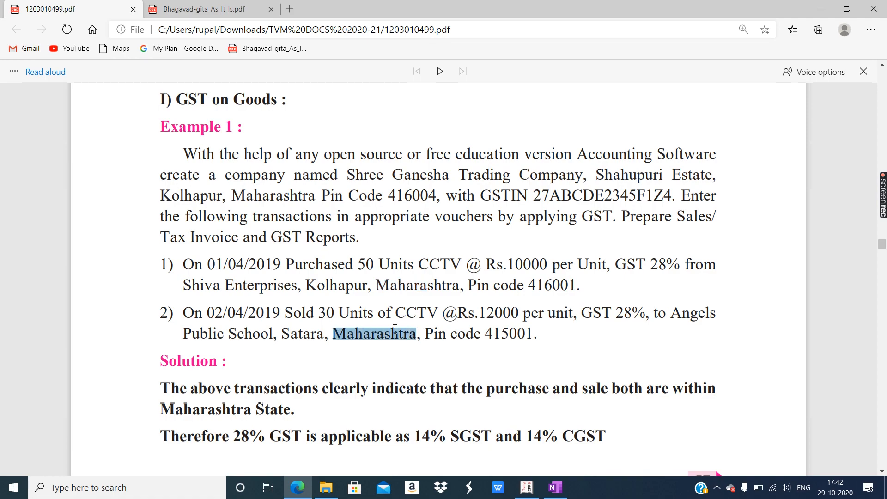
scroll(397, 318, down, 3)
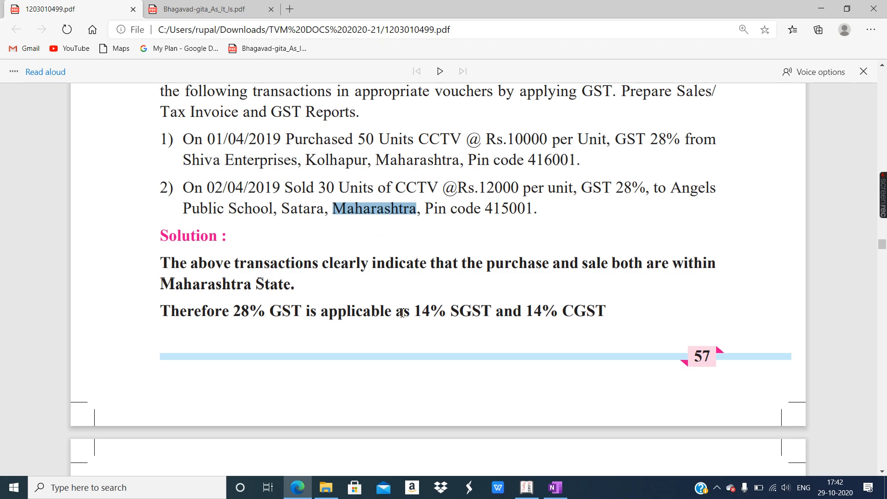
double_click(236, 312)
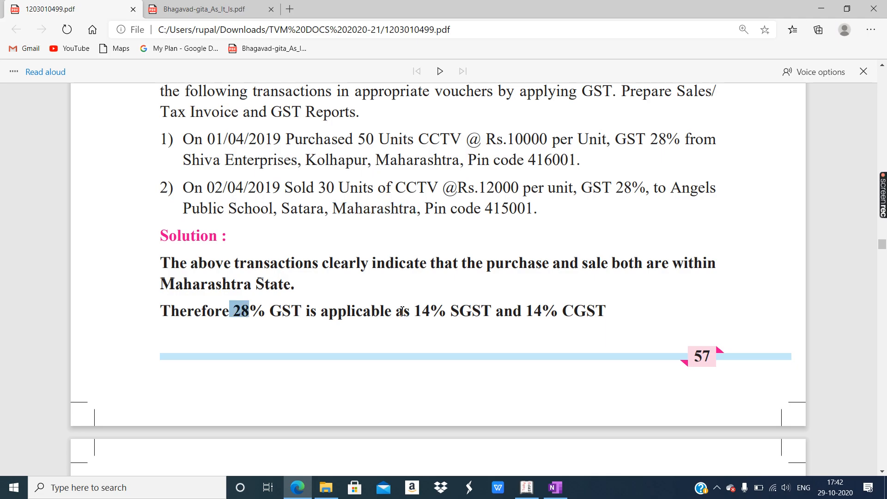
scroll(563, 312, down, 10)
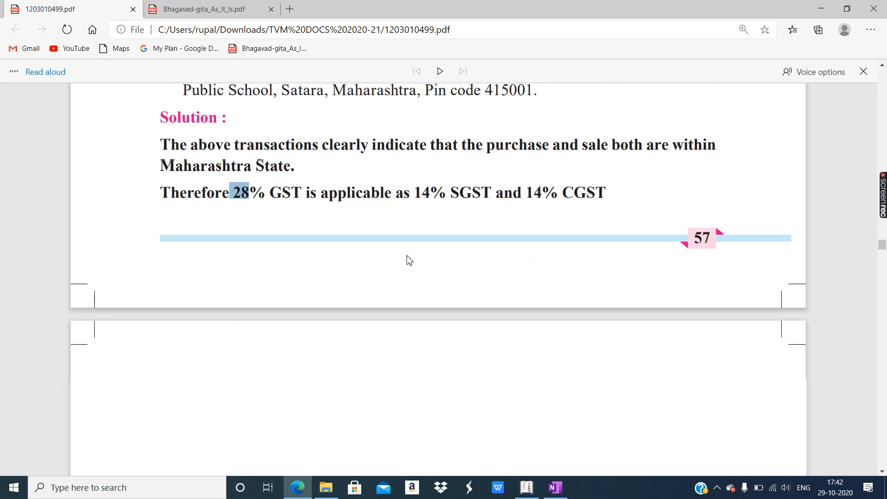
scroll(433, 233, down, 1)
- Highlight the Purchases CCTV A/c ledger and its GST details steps and tax type note
drag(531, 276, 580, 340)
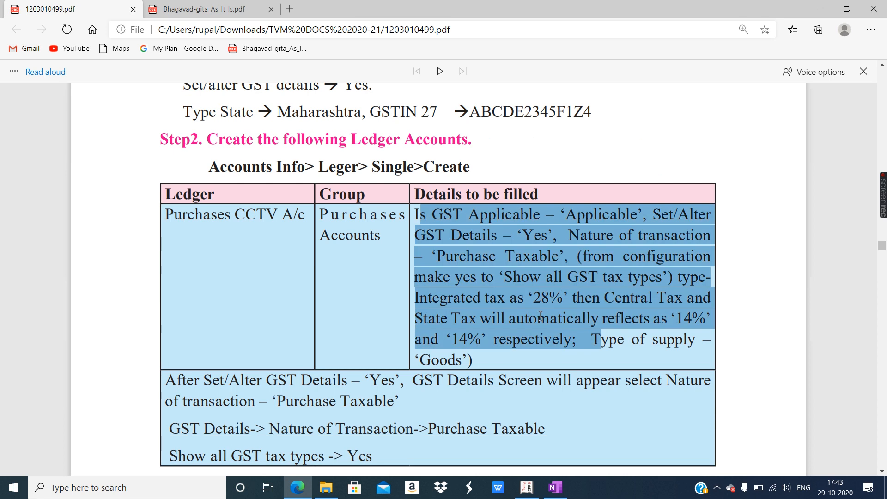
click(486, 288)
scroll(486, 288, up, 5)
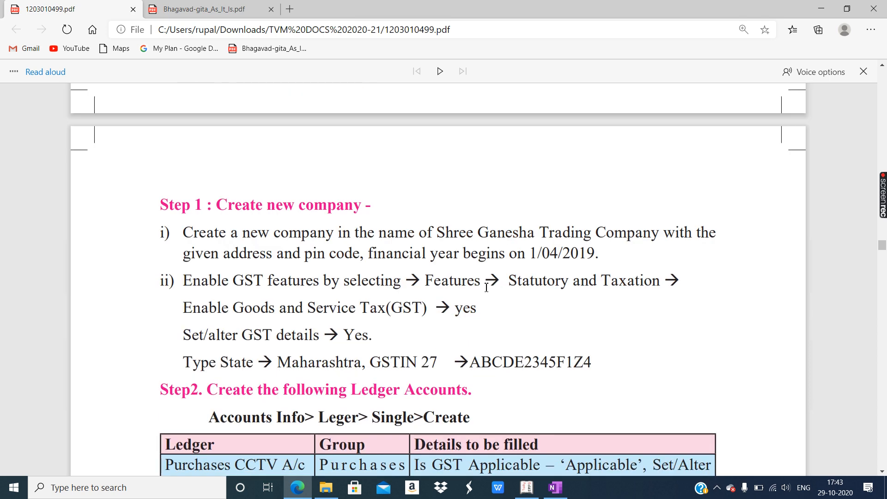
scroll(486, 286, up, 6)
scroll(426, 266, up, 1)
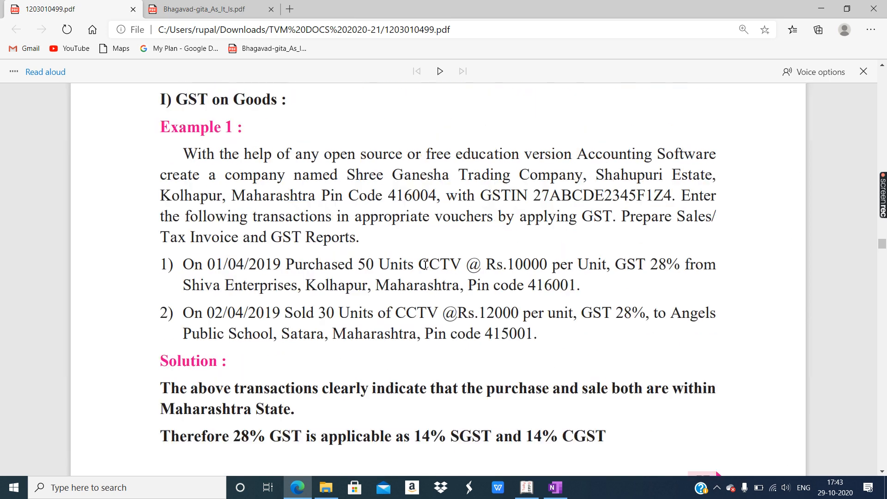
scroll(341, 259, down, 3)
scroll(286, 248, down, 6)
drag(170, 174, 354, 270)
scroll(361, 269, down, 4)
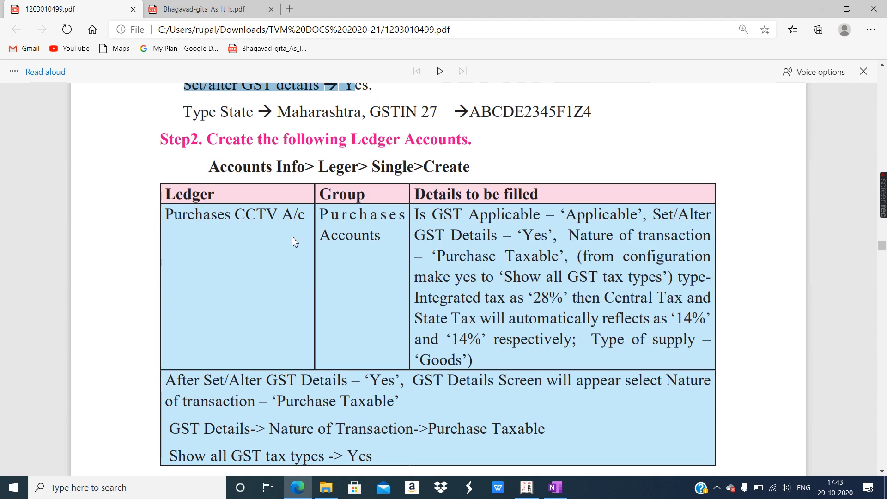
drag(166, 215, 605, 303)
scroll(480, 314, down, 3)
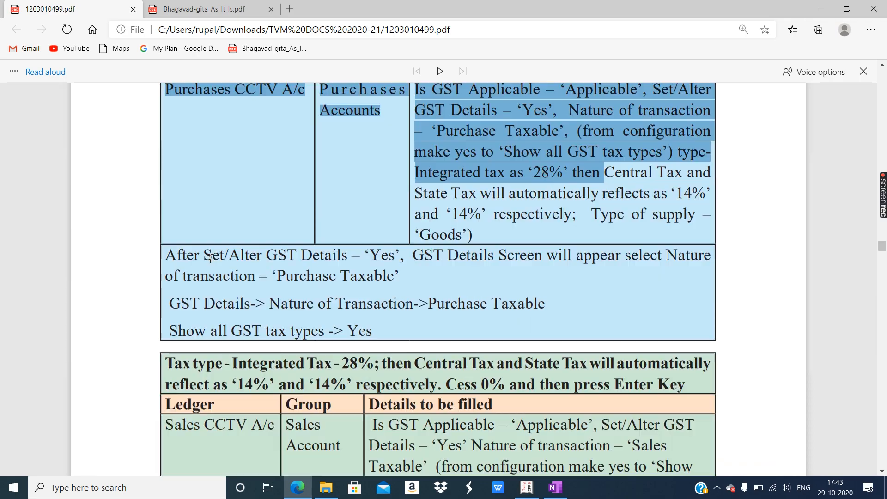
click(184, 255)
drag(184, 255, 691, 386)
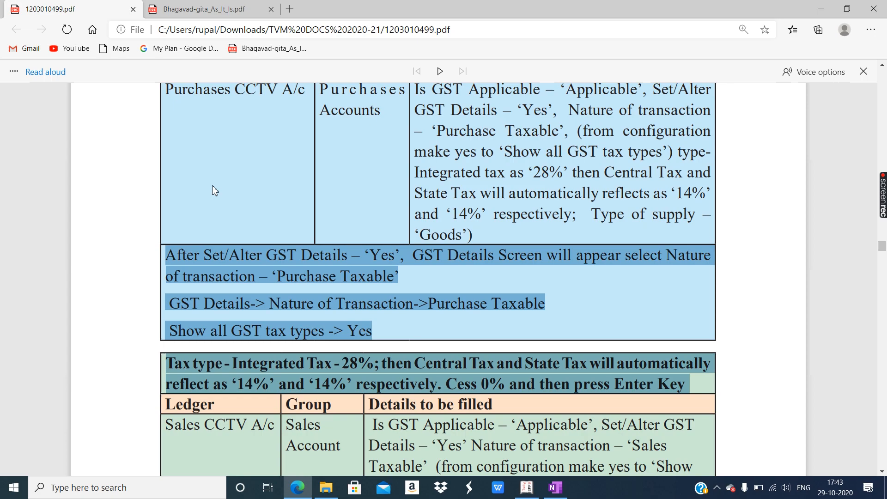
double_click(247, 91)
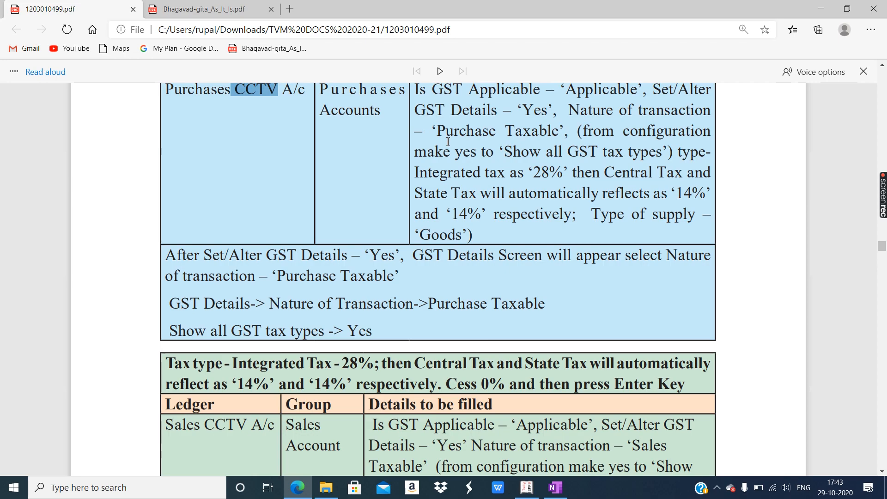
- Mark the paragraph describing the GST Details screen in the PDF
scroll(492, 136, up, 1)
drag(453, 153, 468, 298)
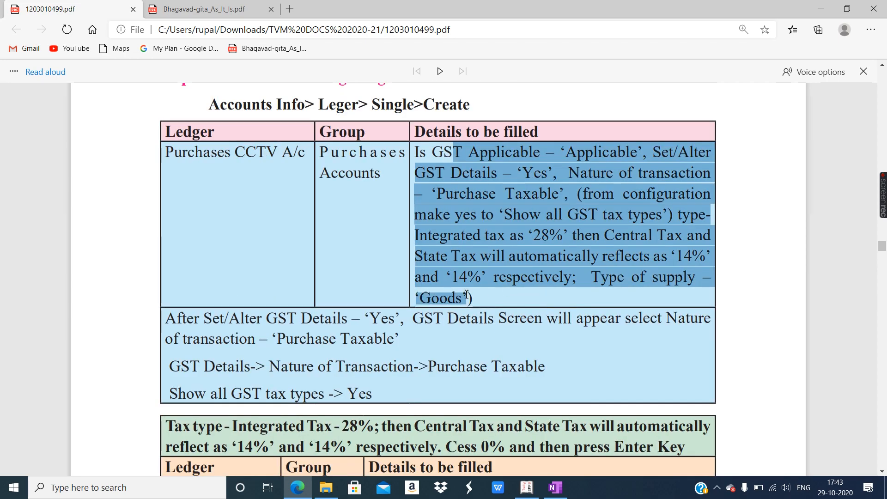
scroll(477, 276, down, 1)
scroll(187, 187, down, 2)
drag(172, 192, 379, 273)
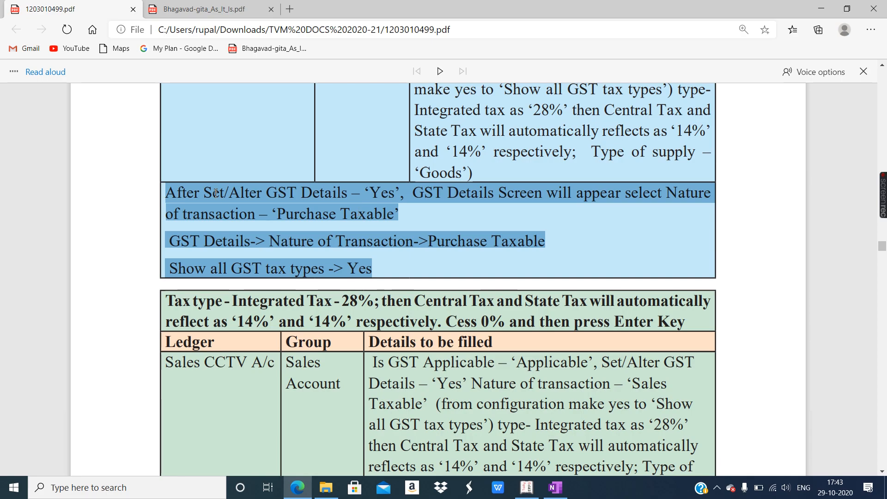
click(359, 209)
scroll(411, 253, down, 3)
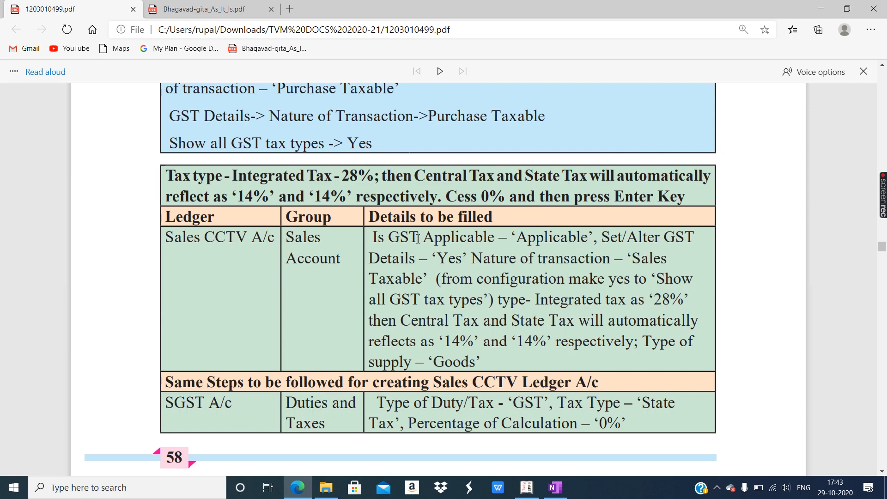
scroll(418, 238, down, 1)
scroll(235, 159, up, 7)
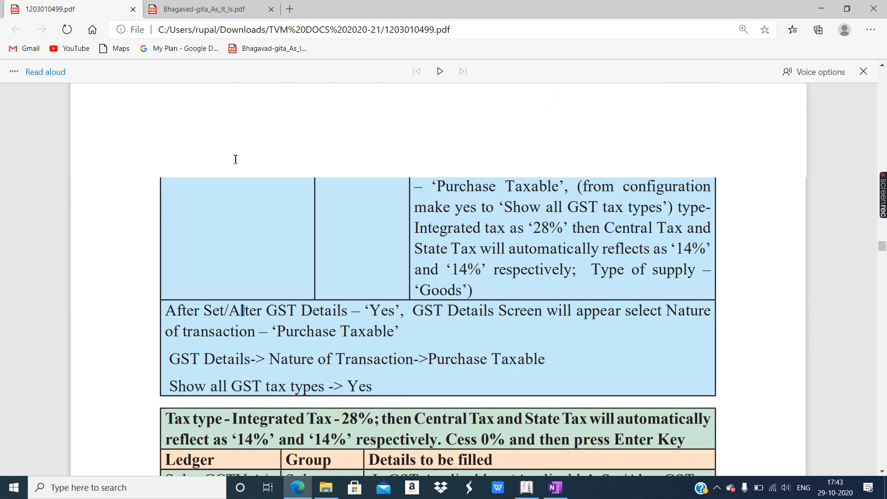
- Mark the ledger rows down to the Angel Public School debtor and Shiva Enterprises creditor
drag(188, 157, 267, 175)
scroll(267, 178, down, 5)
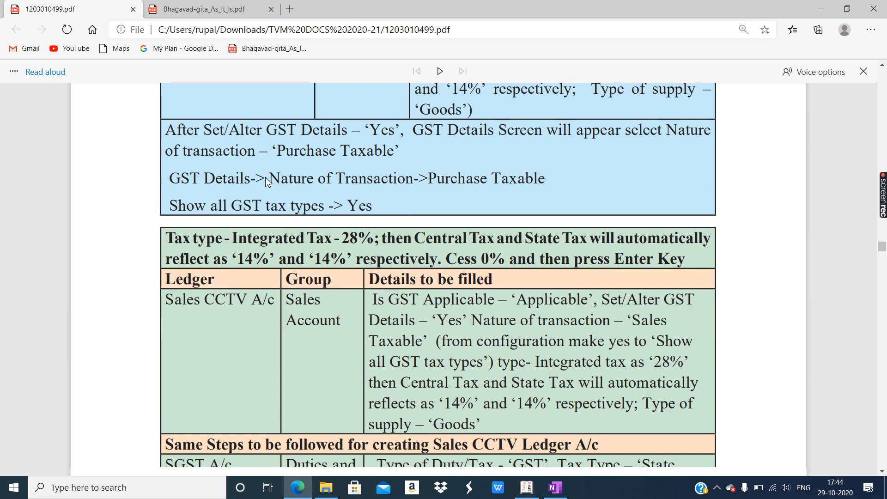
scroll(268, 180, down, 3)
drag(185, 175, 231, 234)
scroll(231, 236, down, 3)
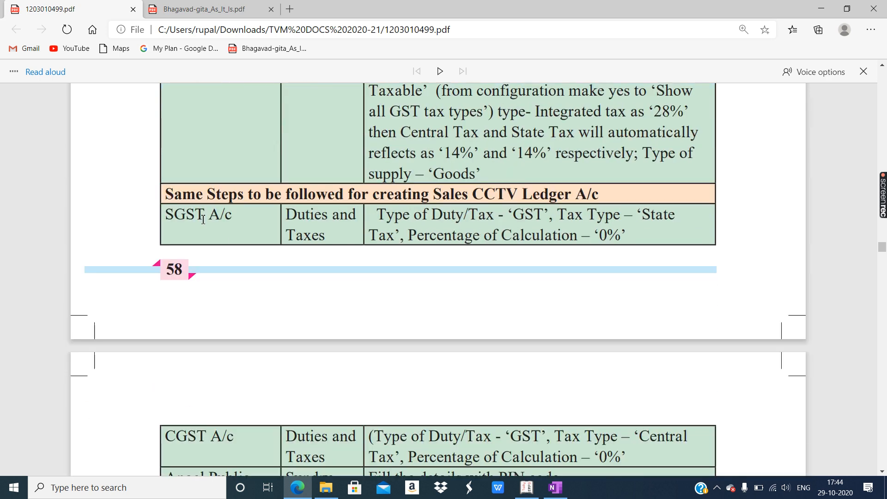
drag(176, 214, 209, 230)
drag(177, 310, 234, 321)
scroll(182, 331, down, 3)
drag(165, 228, 264, 229)
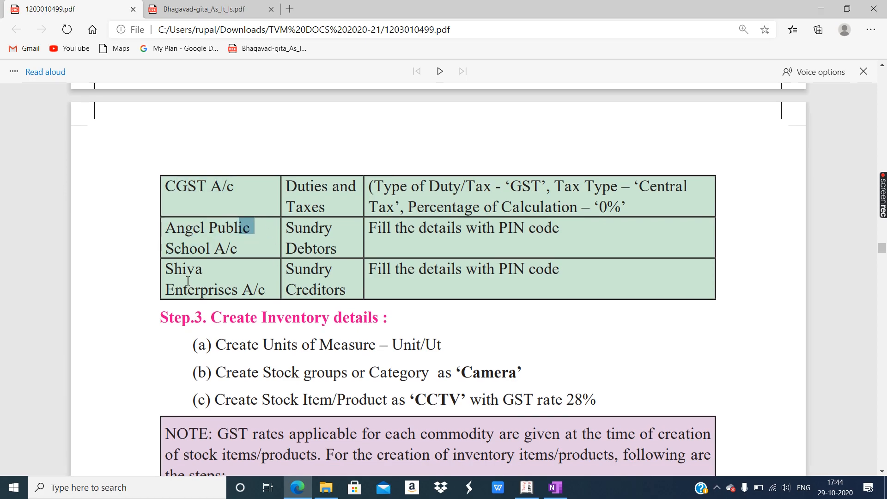
drag(175, 271, 345, 289)
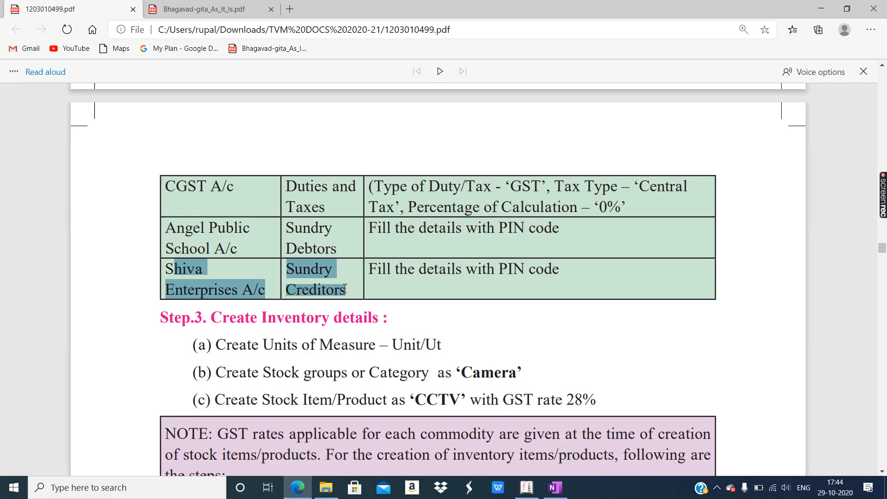
- Scroll through Step 3 and select the unit, stock group and CCTV stock item lines
scroll(476, 253, down, 4)
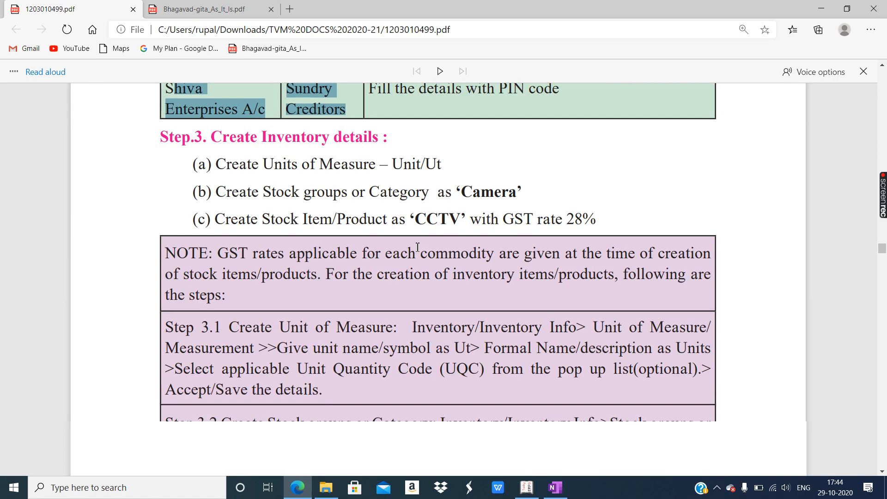
drag(231, 125, 422, 210)
scroll(414, 207, down, 1)
scroll(257, 229, down, 1)
drag(221, 194, 654, 434)
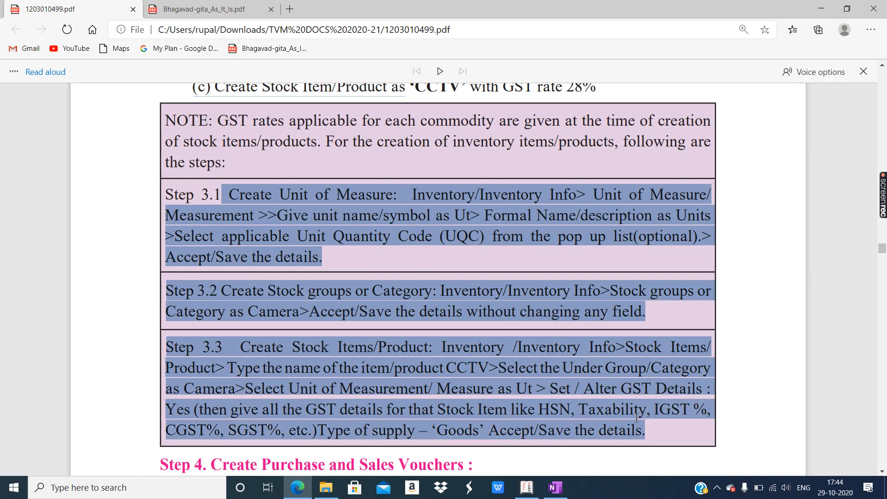
scroll(497, 323, down, 3)
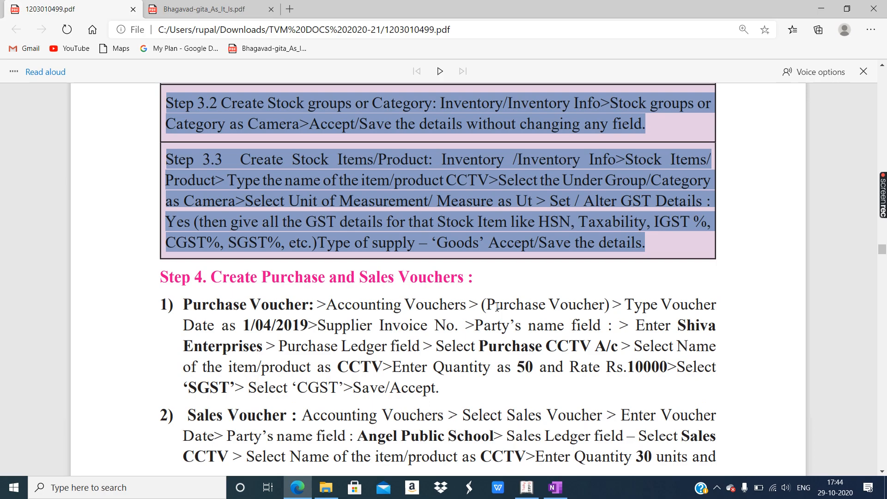
scroll(503, 288, down, 1)
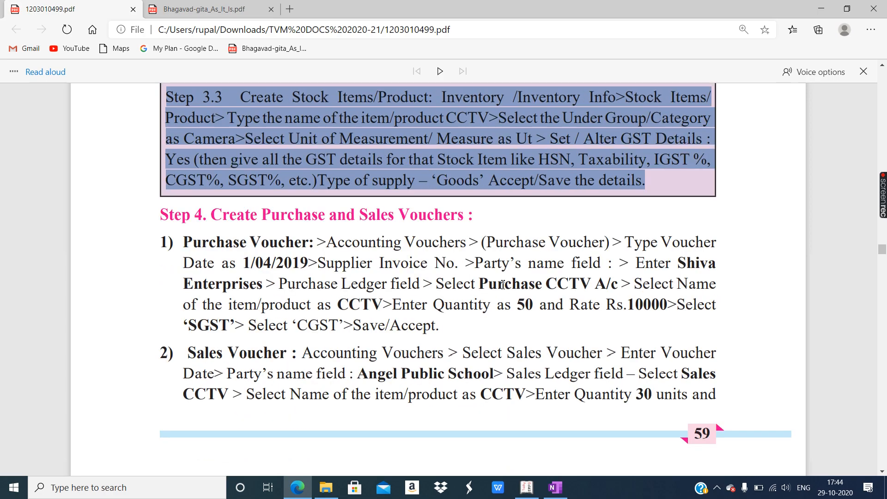
scroll(377, 232, down, 1)
- Mark the Step 4 purchase voucher details from 1/04/2019 and the Step 5 Tax Invoice path
drag(258, 153, 341, 154)
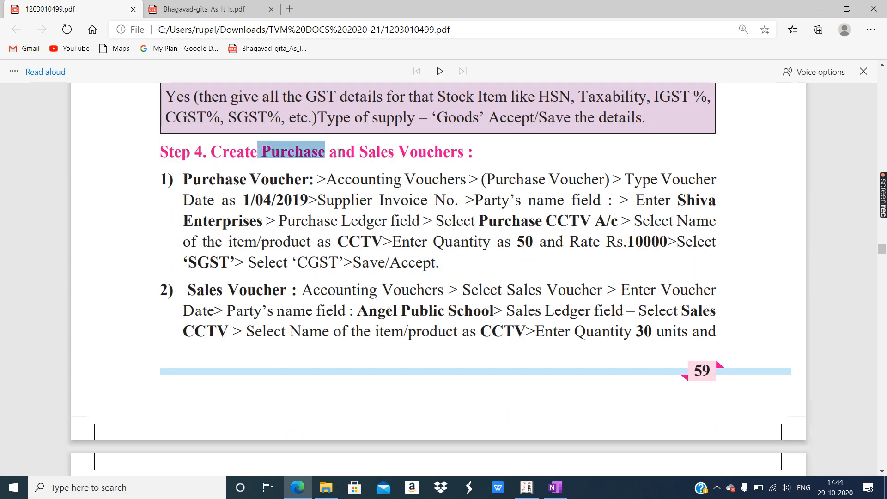
click(378, 149)
drag(236, 200, 386, 332)
scroll(385, 331, down, 6)
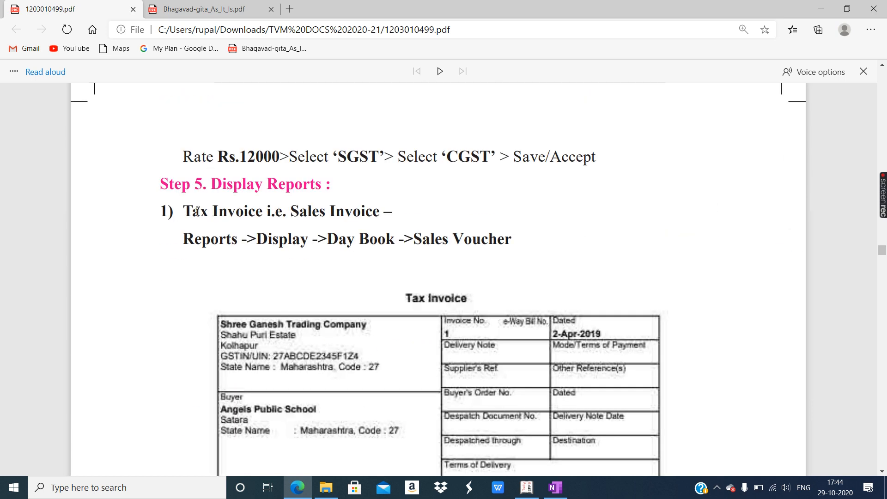
drag(188, 206, 520, 236)
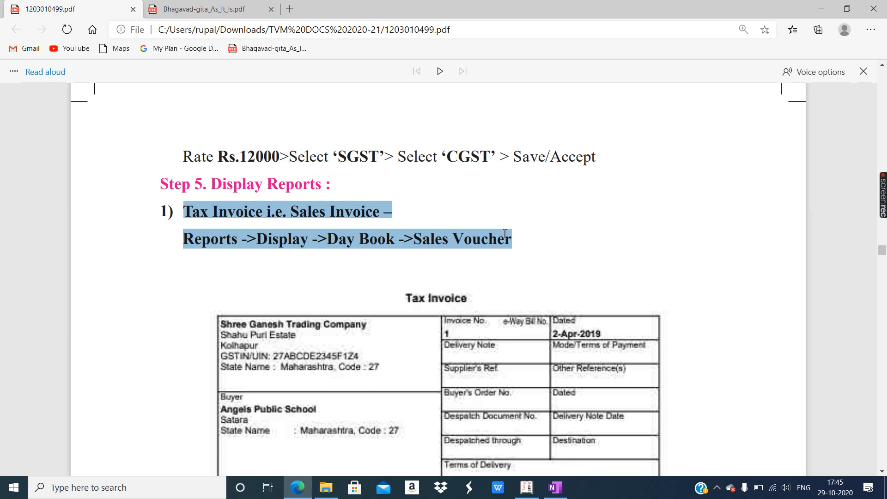
- Scroll past the sample invoice and page 61 to the start of Example 2
scroll(401, 222, up, 10)
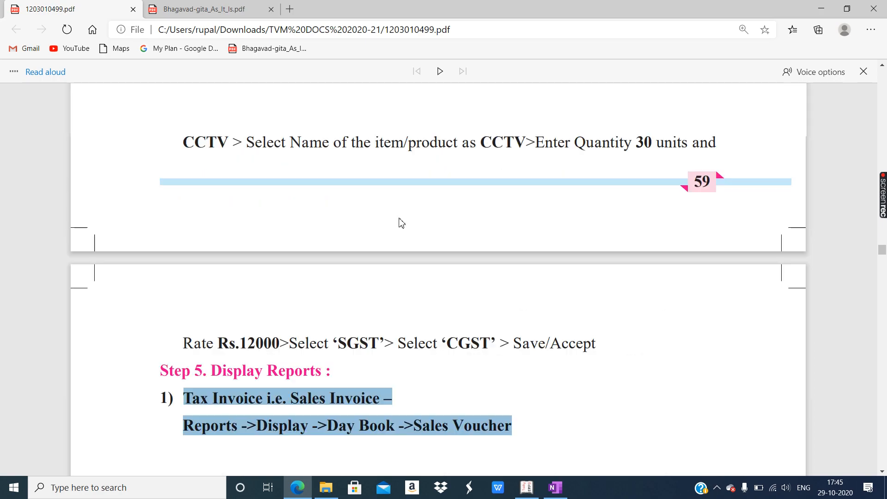
scroll(400, 221, up, 10)
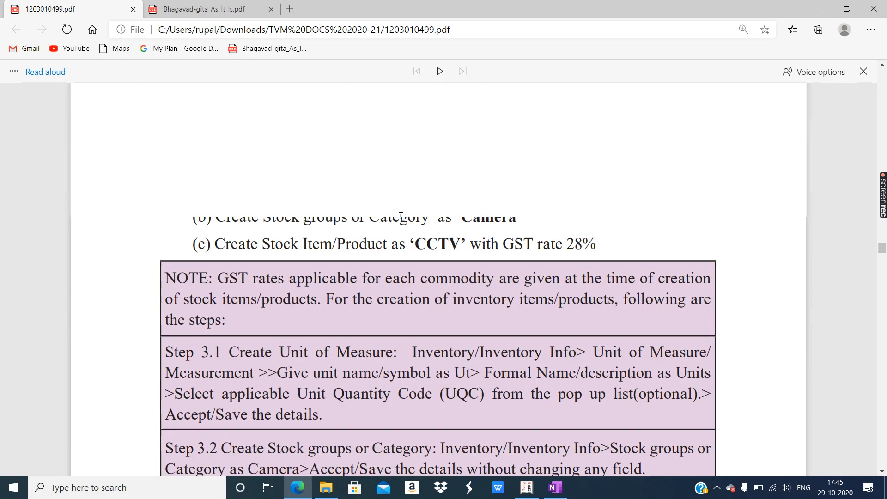
scroll(403, 191, up, 1)
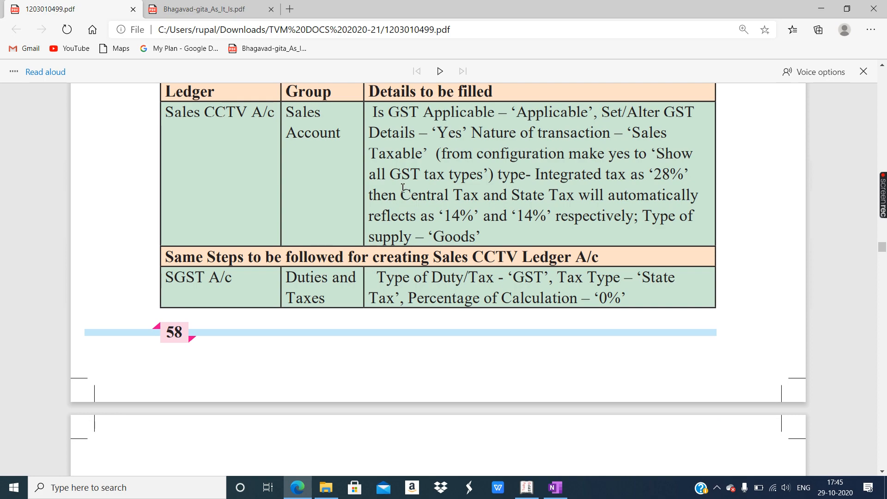
scroll(403, 195, down, 6)
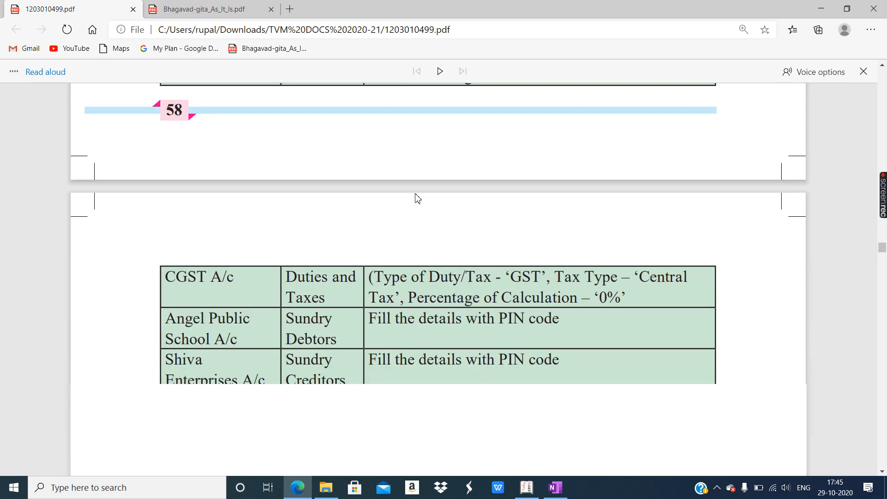
scroll(417, 194, down, 3)
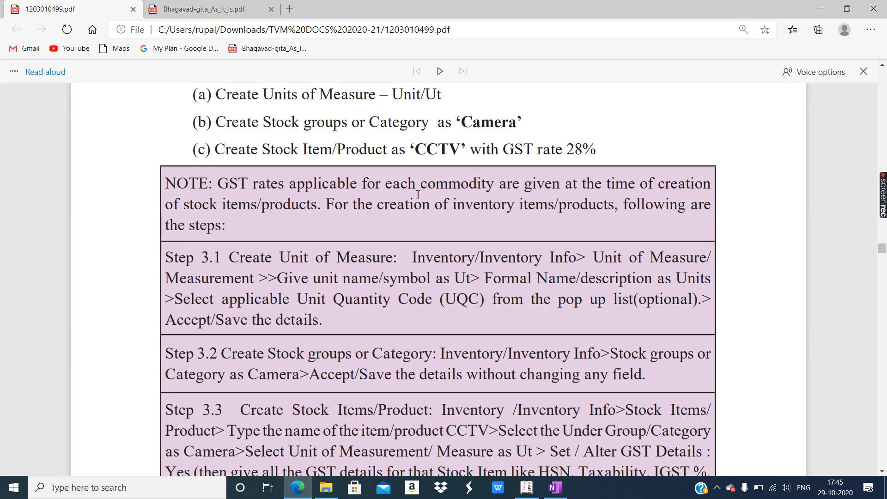
scroll(421, 196, down, 20)
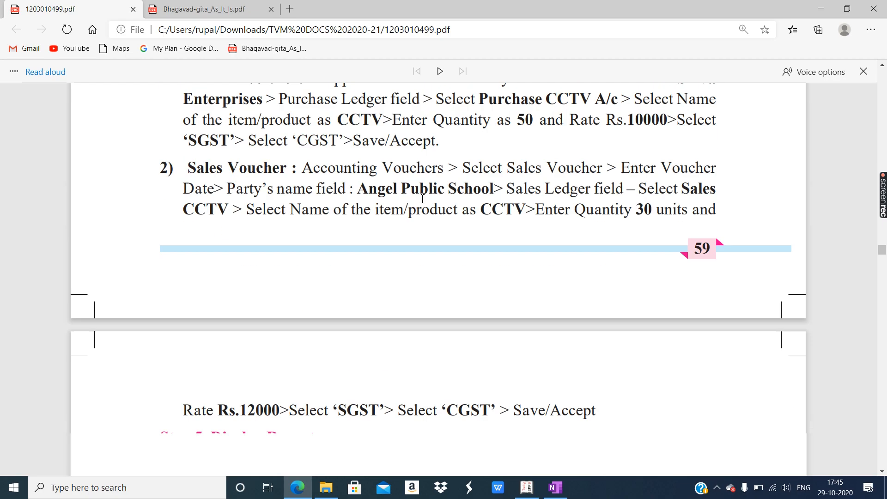
scroll(421, 203, down, 15)
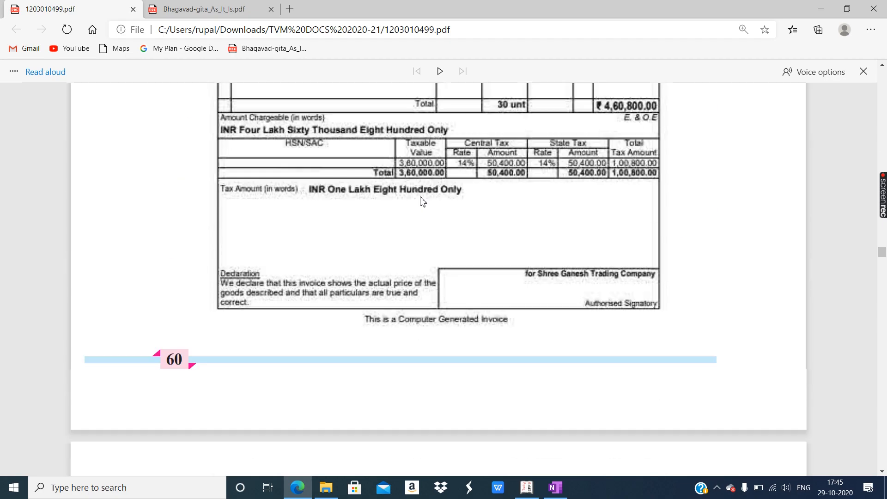
scroll(306, 236, down, 12)
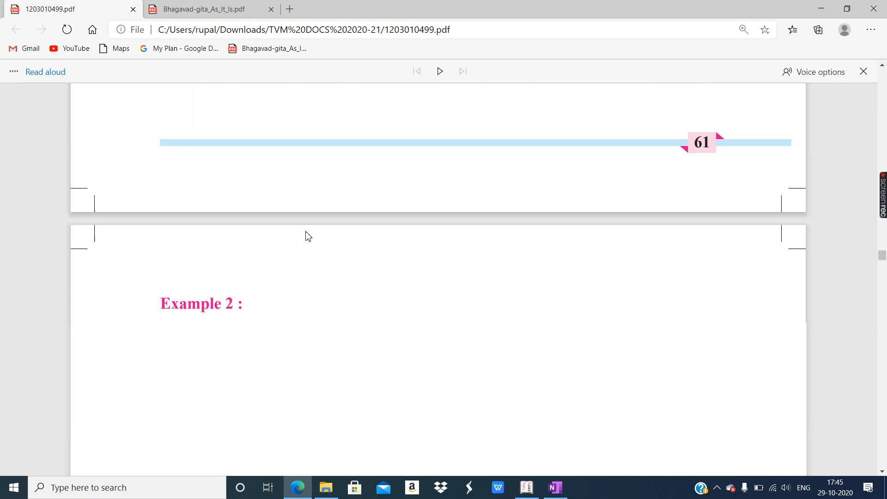
- Select Example 2's transaction text and scroll to Step 3.3, the LPG Stoves stock item
drag(263, 177, 441, 299)
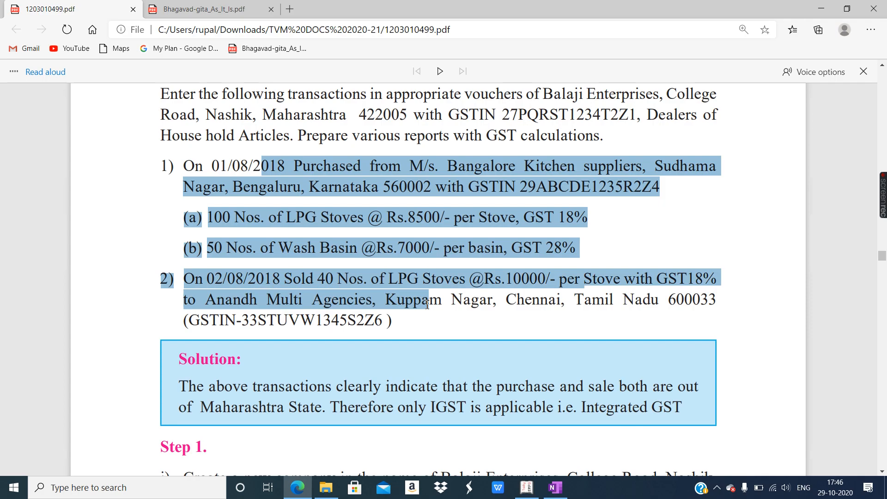
scroll(400, 250, down, 10)
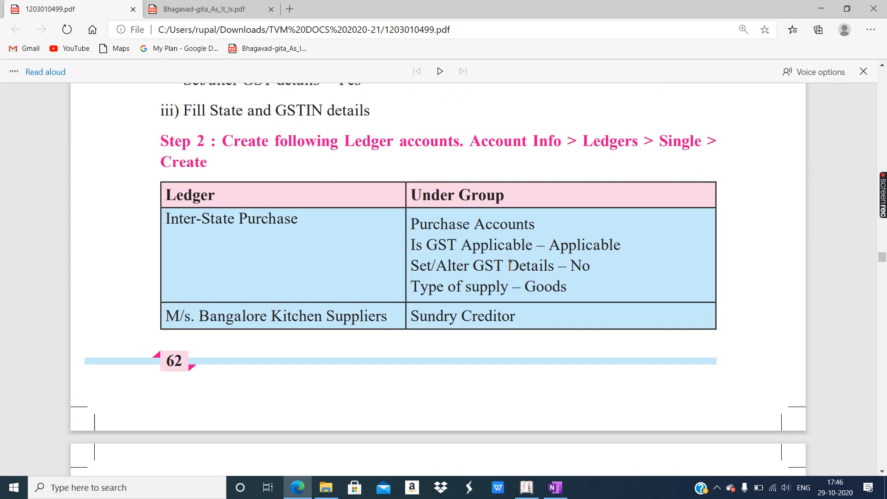
scroll(511, 270, down, 5)
scroll(512, 271, down, 12)
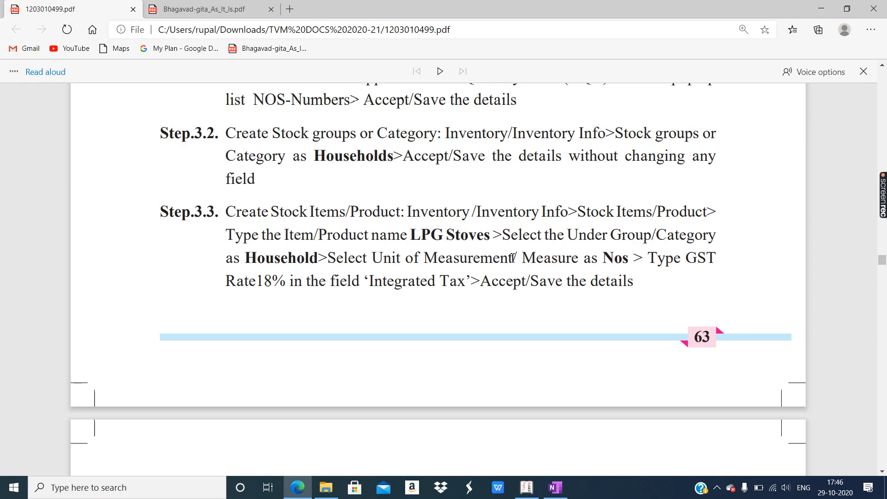
click(528, 494)
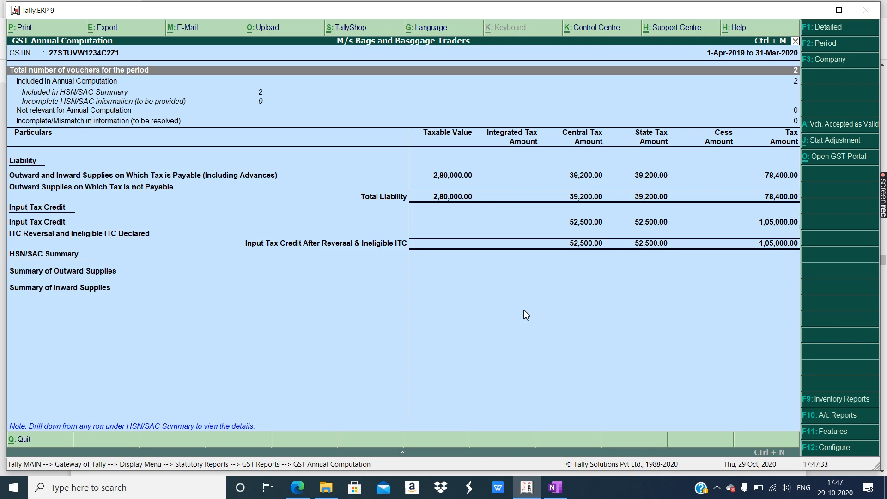
- Compare Tally's GST Annual Computation with the OneNote printout, then close the report
click(555, 487)
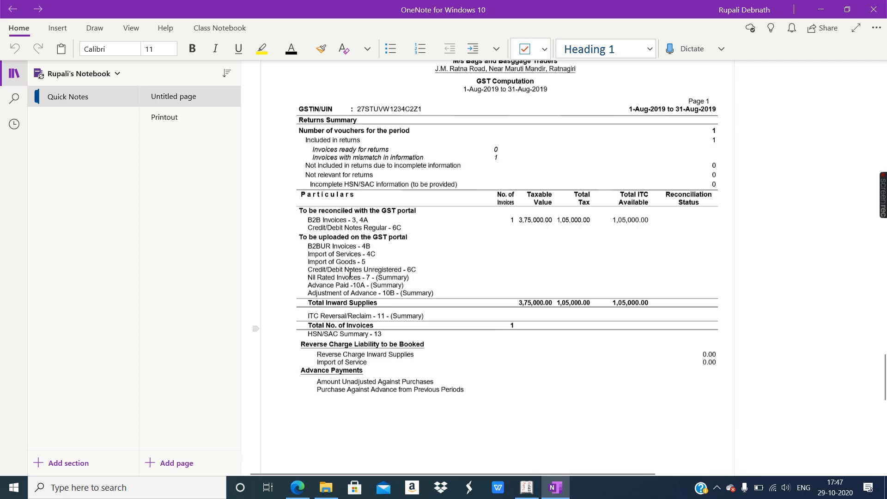
click(526, 488)
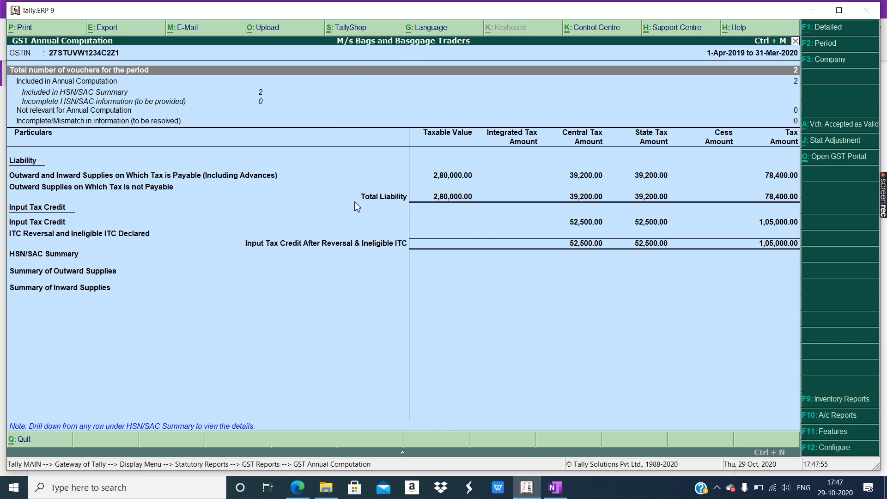
key(Escape)
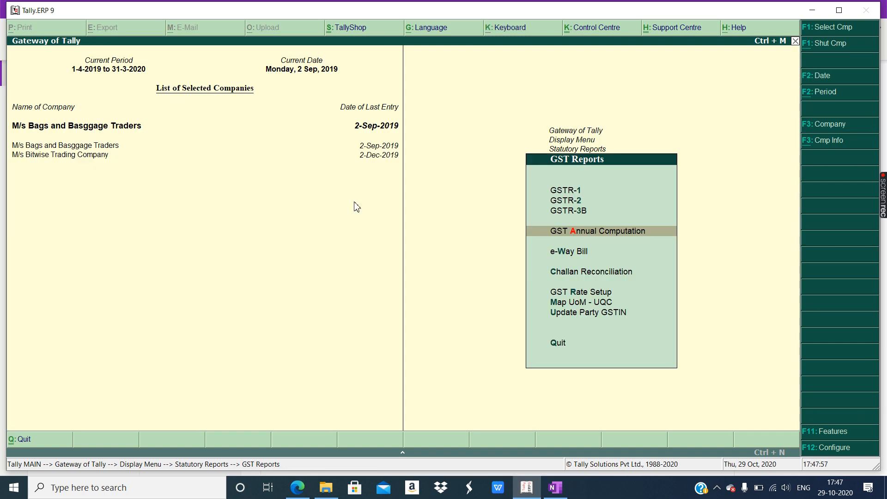
- Alter the company name from 'Bags and Basggage Traders' to 'M/s Bags and Baggage Traders'
key(Escape)
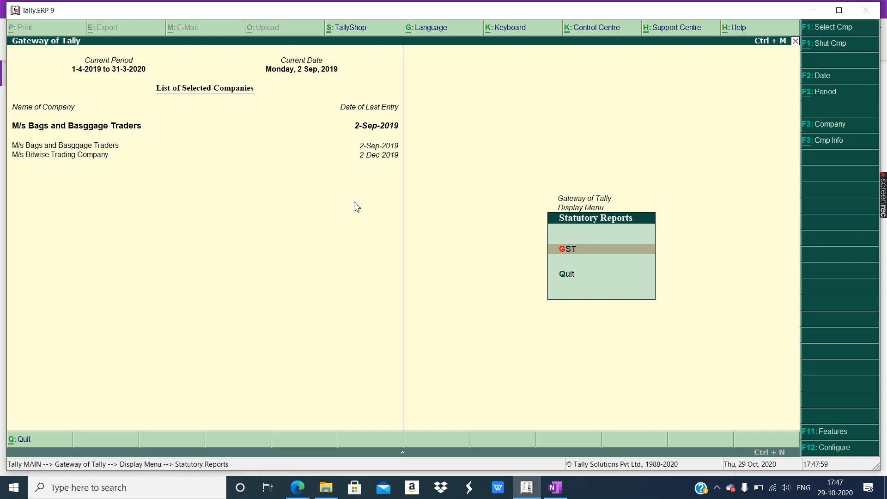
key(Escape)
key(Escape)
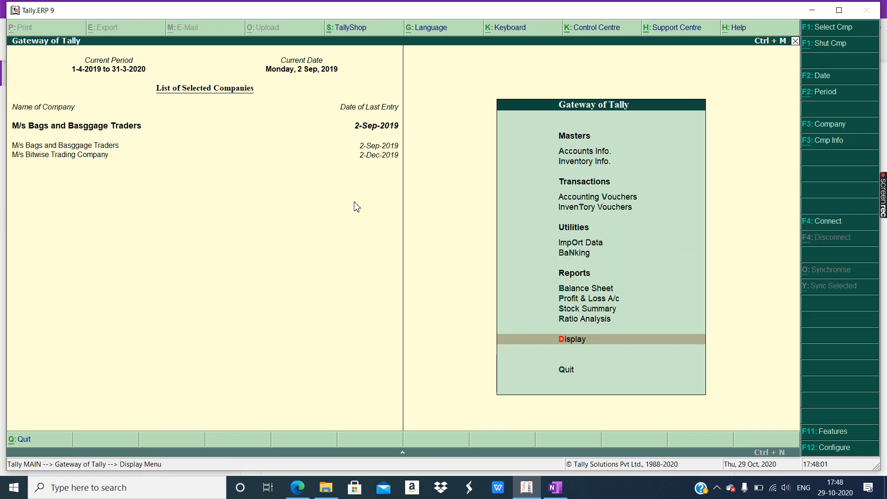
click(830, 144)
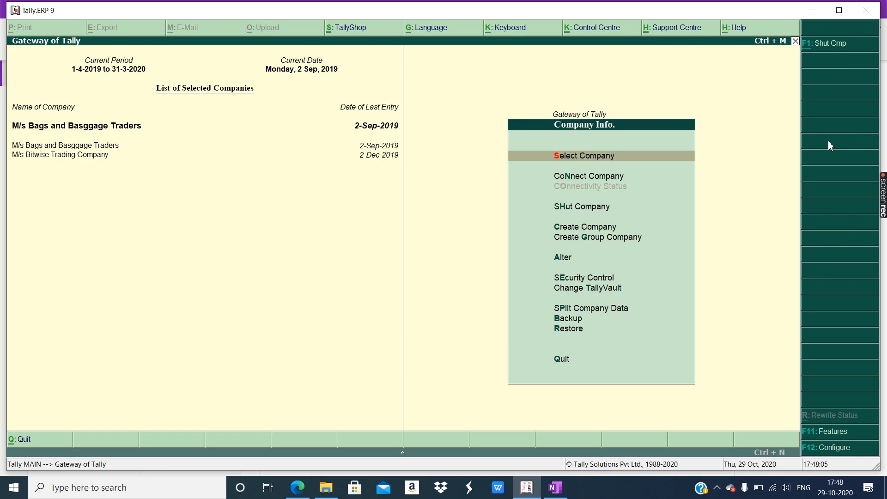
click(559, 261)
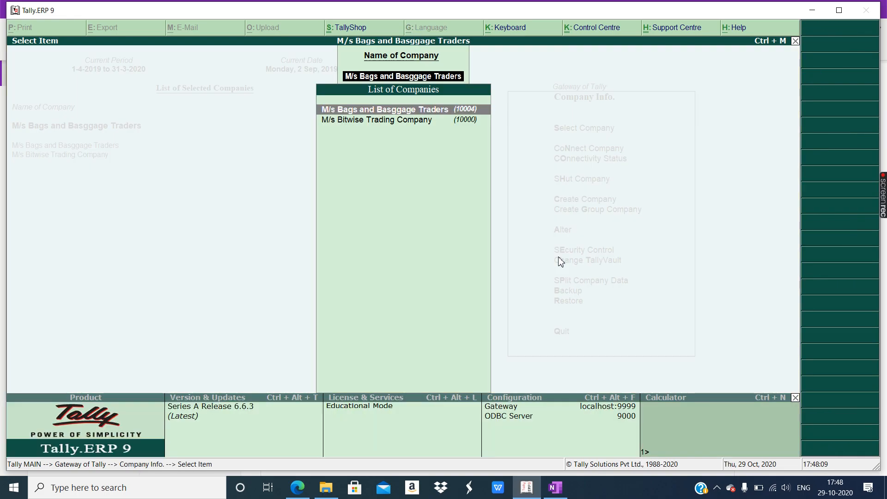
key(Return)
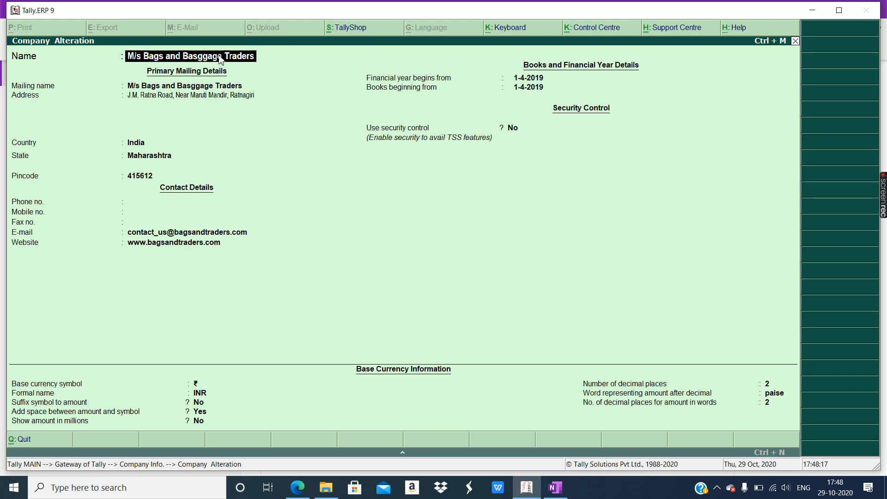
key(Right)
key(Right)
key(Right)
key(Right)
key(Right)
key(Right)
key(Right)
key(Right)
key(Right)
key(Right)
key(Right)
key(Right)
key(Right)
key(Delete)
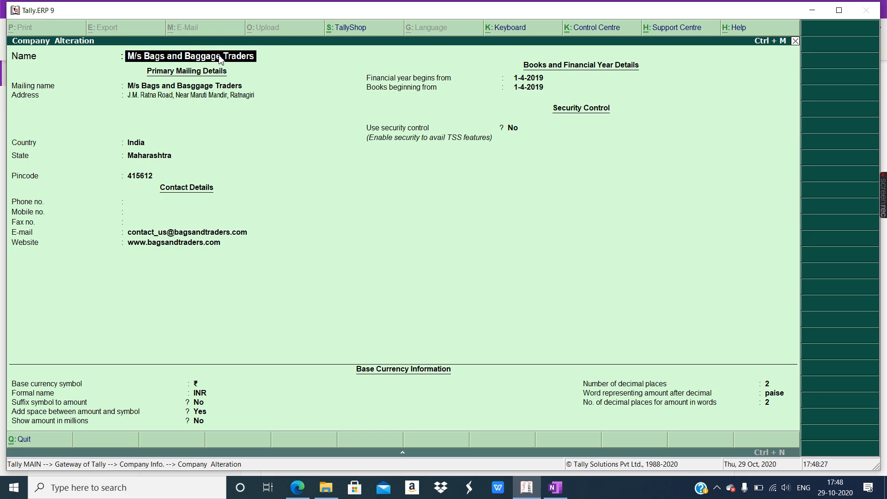
key(ctrl+a)
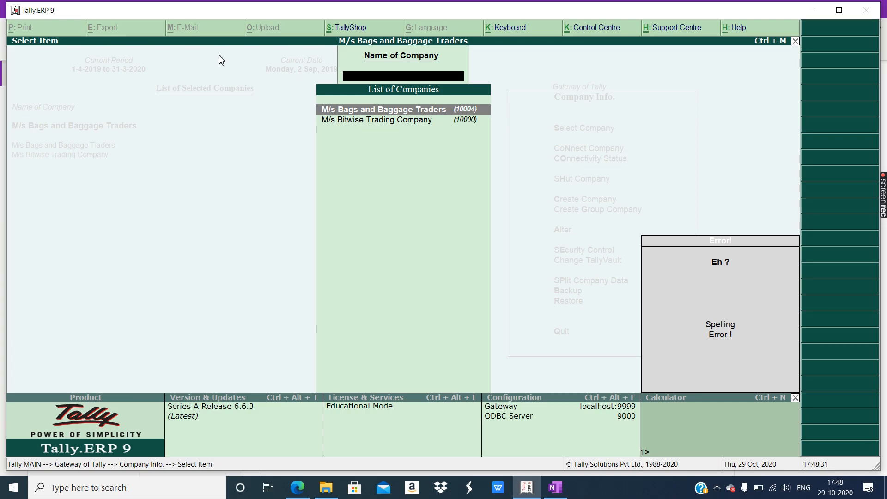
key(Return)
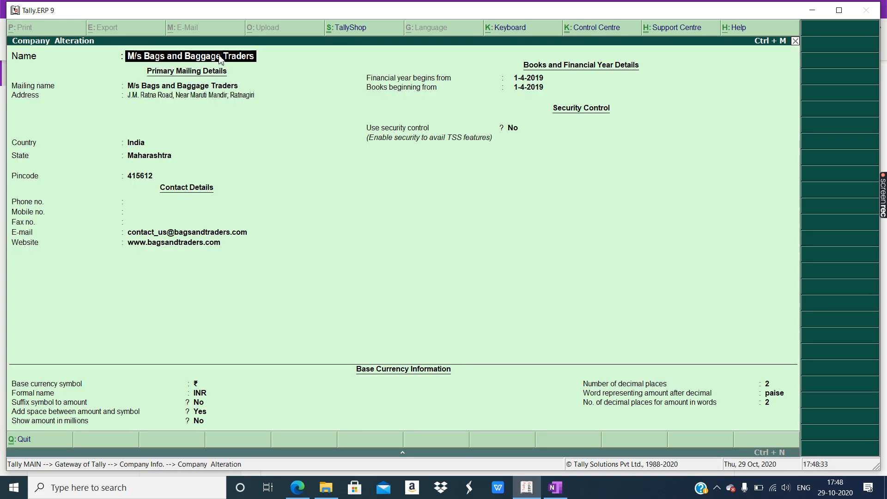
key(Escape)
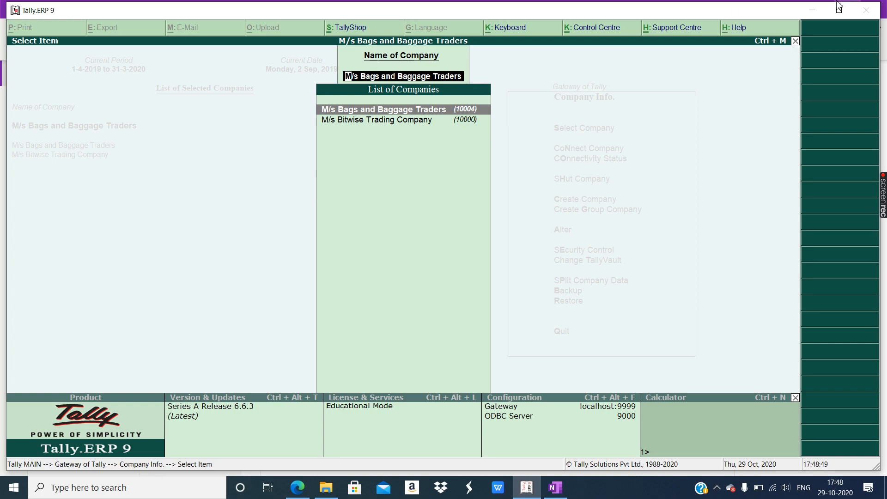
click(811, 12)
- Minimize the other windows and browse File Explorer to C:\Users\Public\Tally.ERP9\Data
click(820, 11)
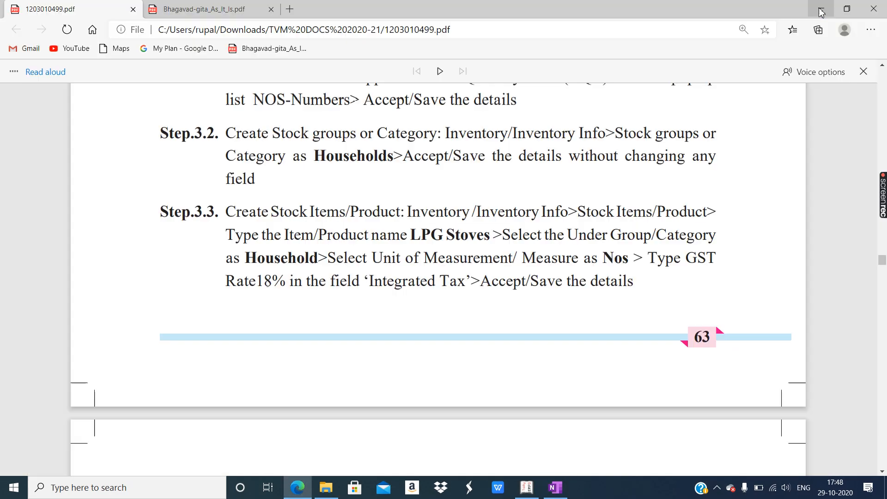
click(820, 8)
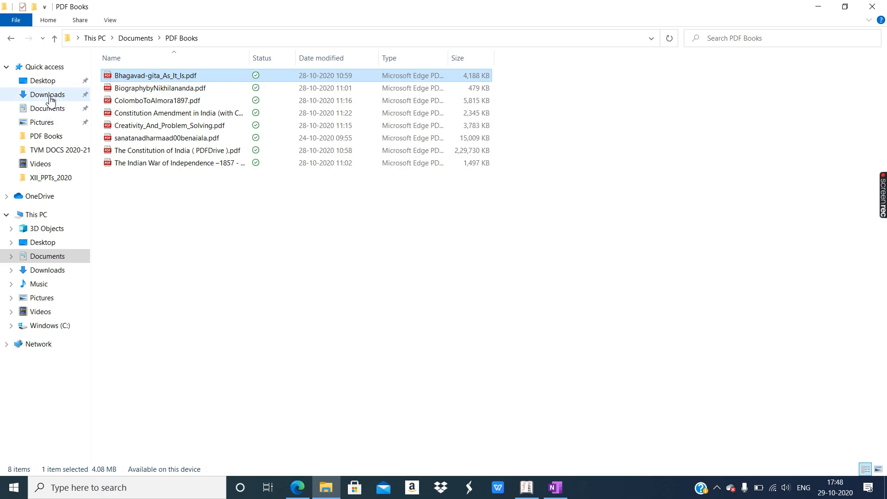
click(45, 217)
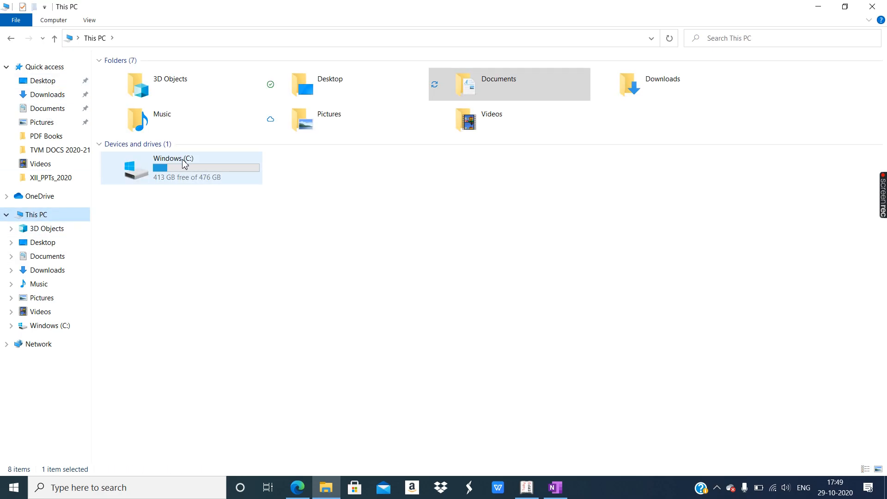
double_click(185, 164)
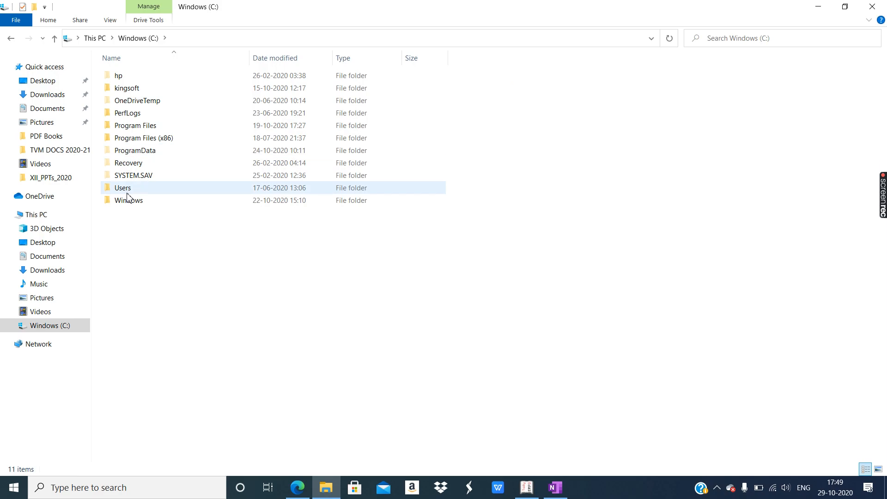
double_click(125, 190)
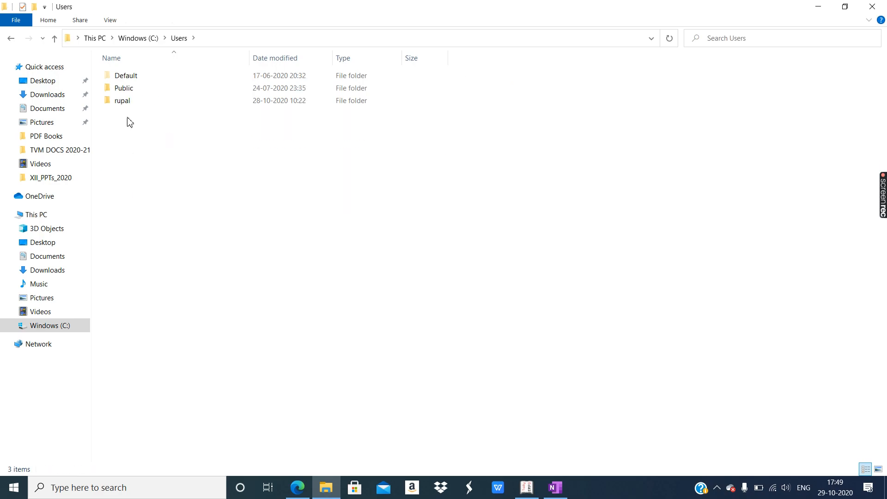
double_click(123, 101)
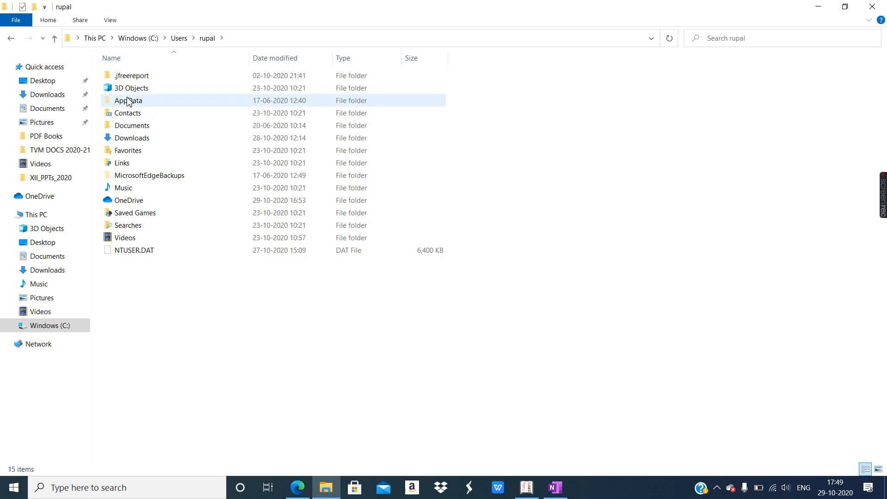
click(9, 41)
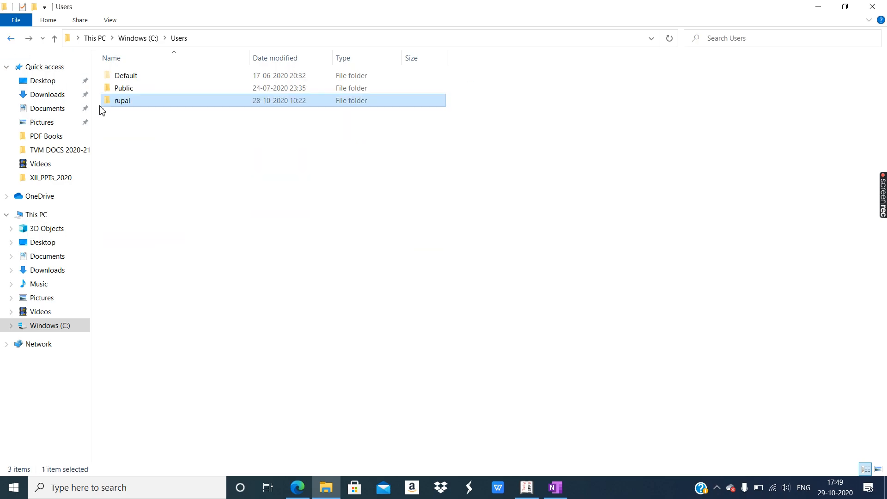
double_click(122, 89)
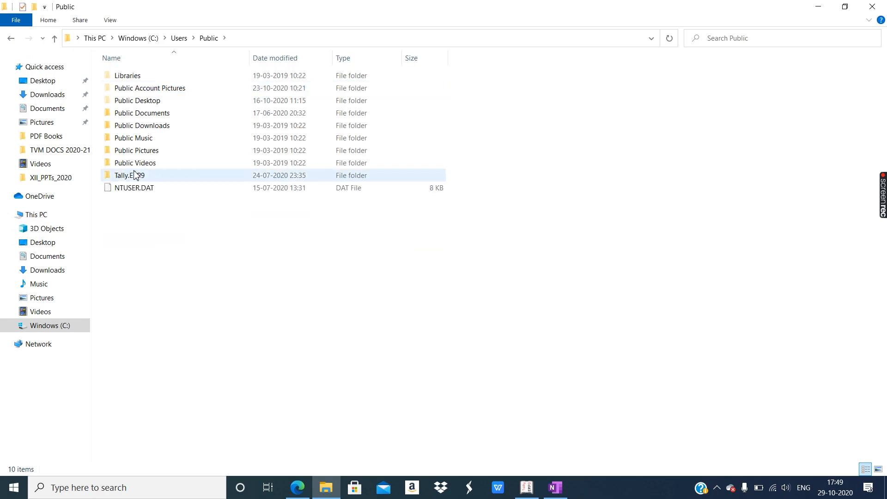
double_click(132, 176)
double_click(124, 77)
- Check company folders 10000–10004, then return to Tally's company list
click(129, 102)
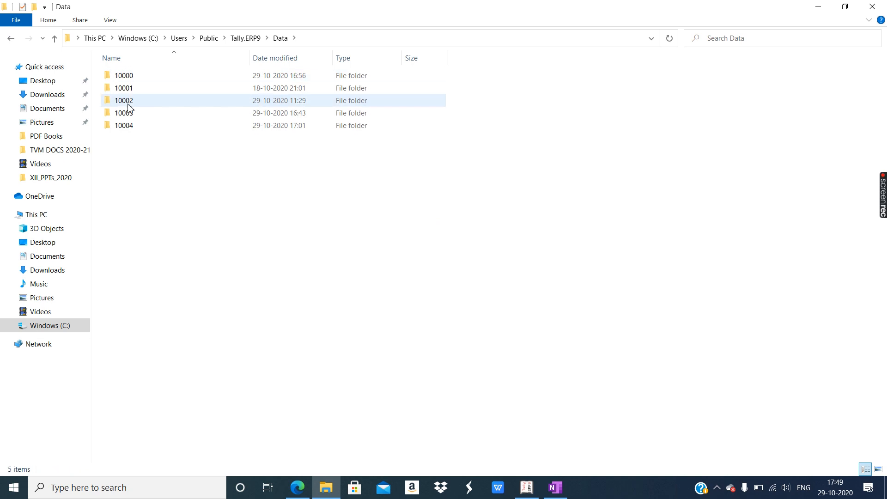
click(134, 80)
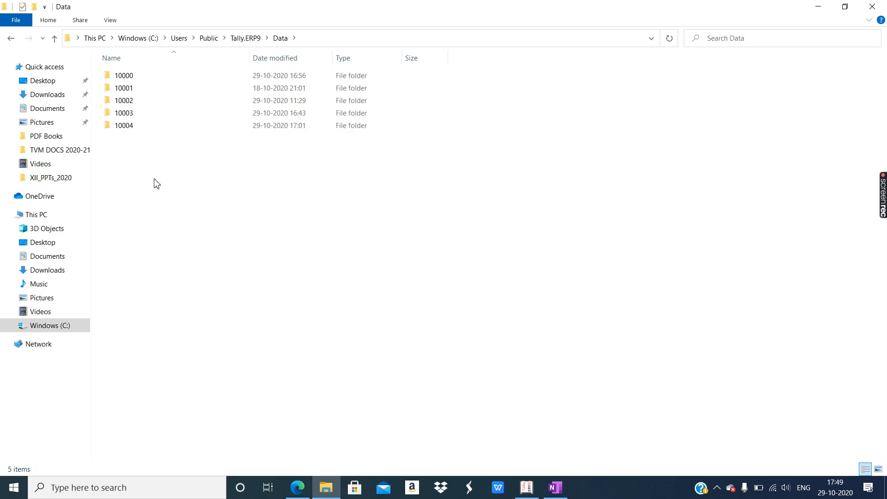
click(526, 487)
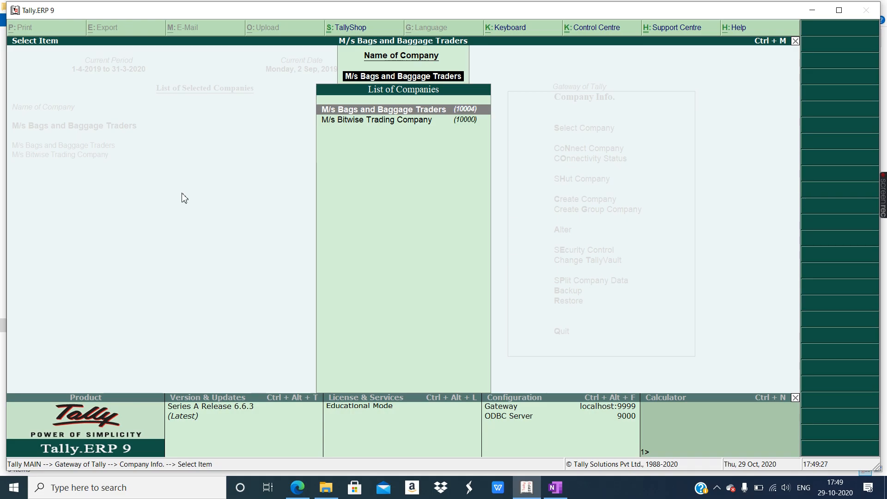
key(Escape)
key(Escape)
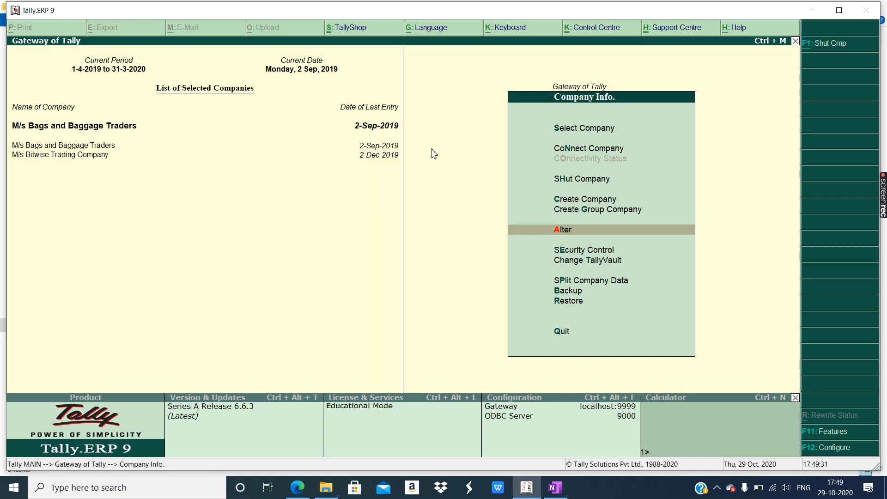
- Display the List of Companies showing all five companies, then go back to the Data folder
click(559, 132)
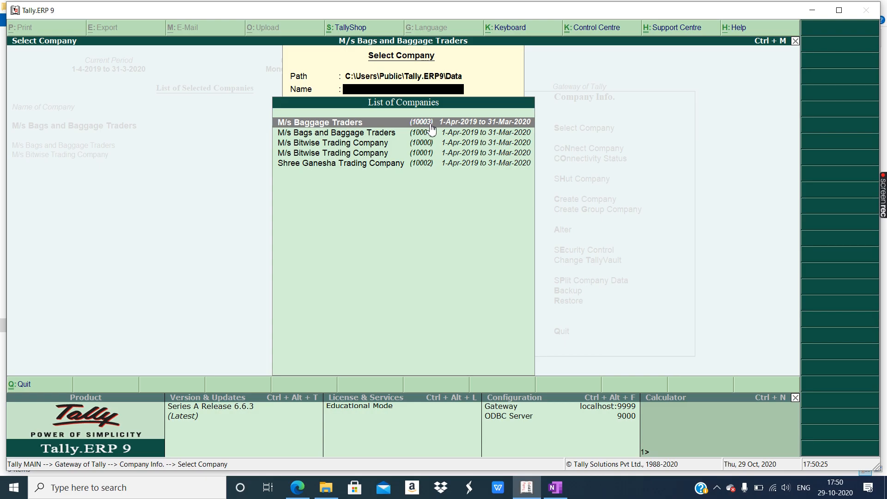
click(326, 487)
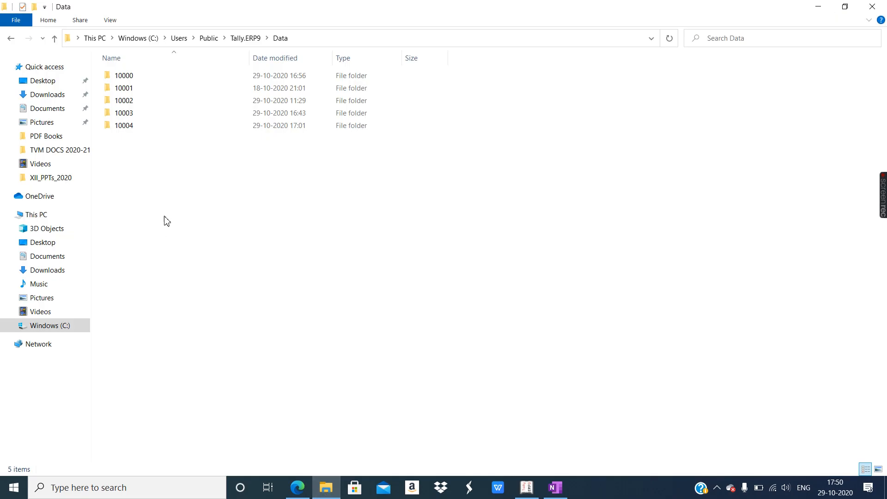
click(124, 115)
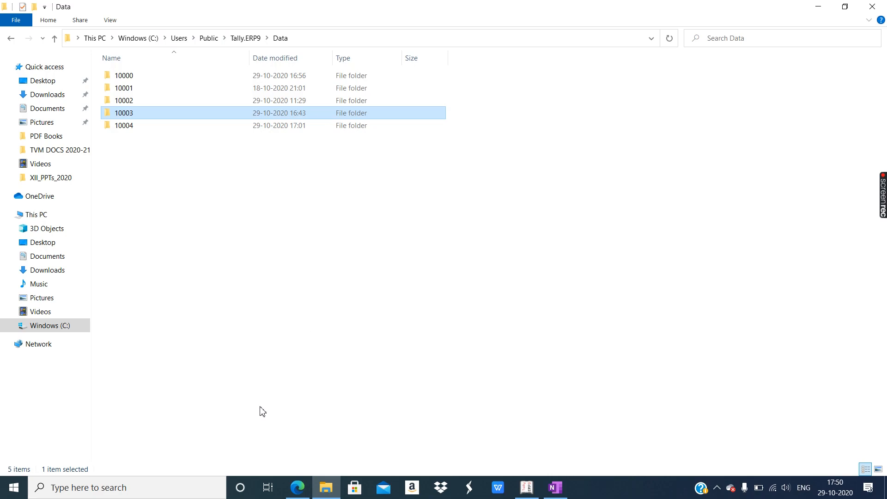
click(526, 489)
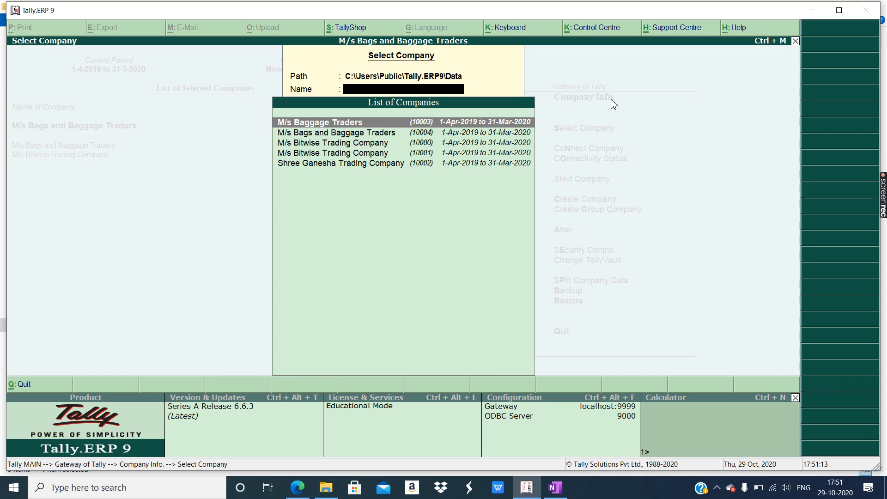
mouse_move(883, 214)
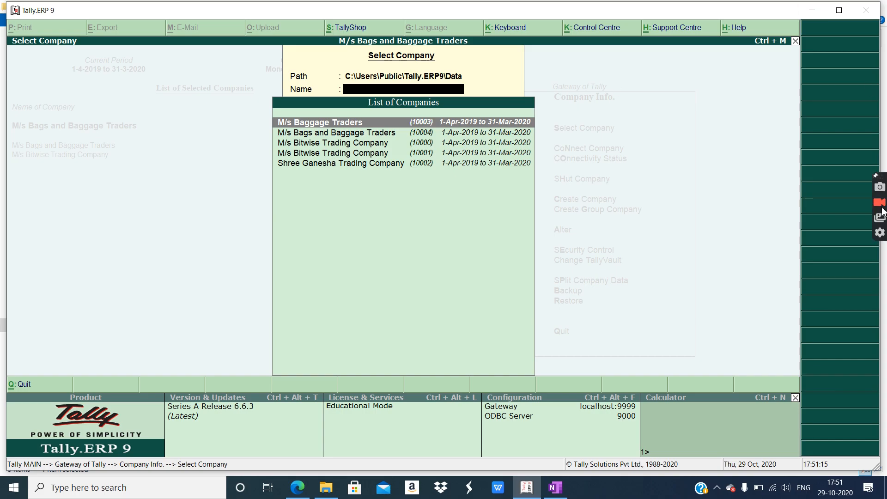